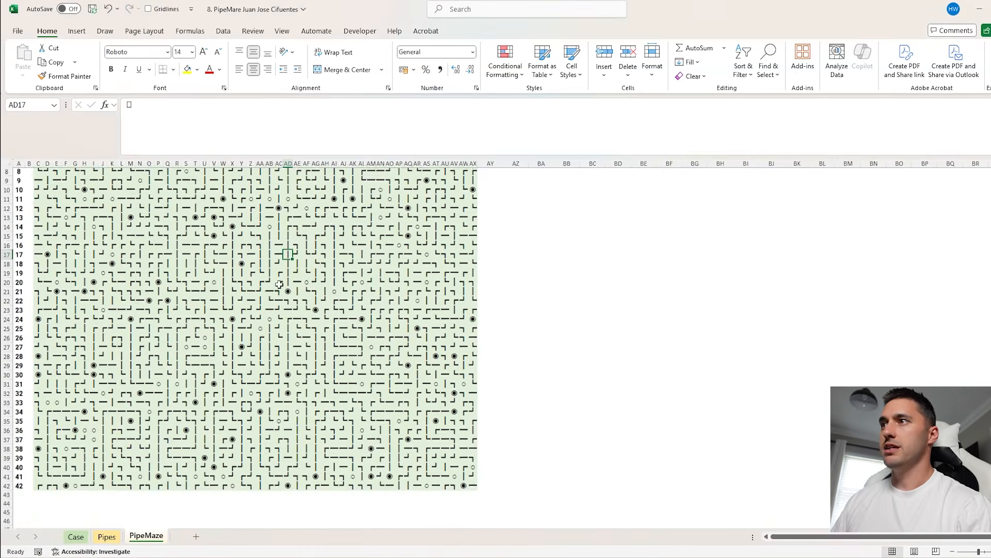
Examine the PipeMaze grid and the Pipes sheet's symbols with their TO and From codes
scroll(348, 364, "up", 3)
scroll(268, 448, "down", 1)
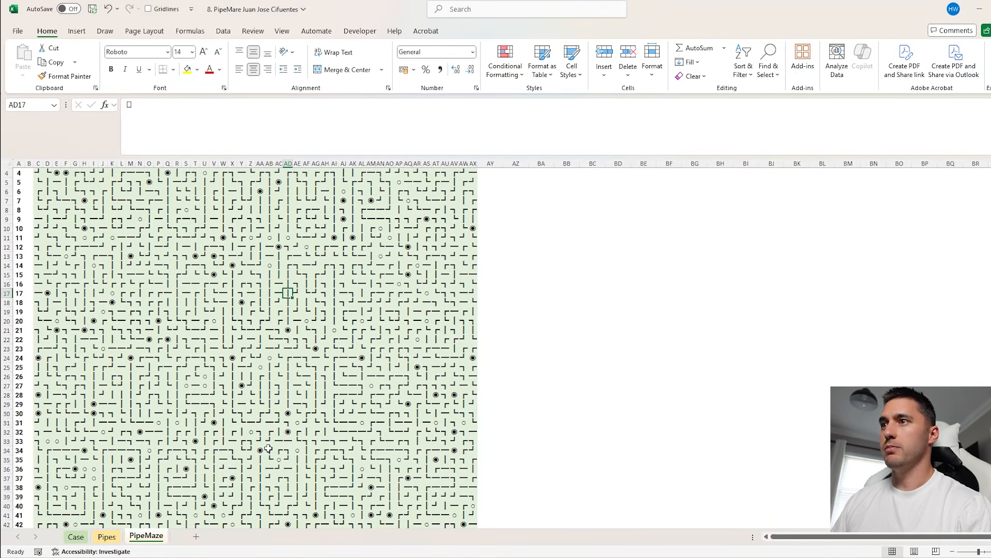
left_click(114, 545)
left_click(148, 354)
left_click_drag(62, 225, 61, 313)
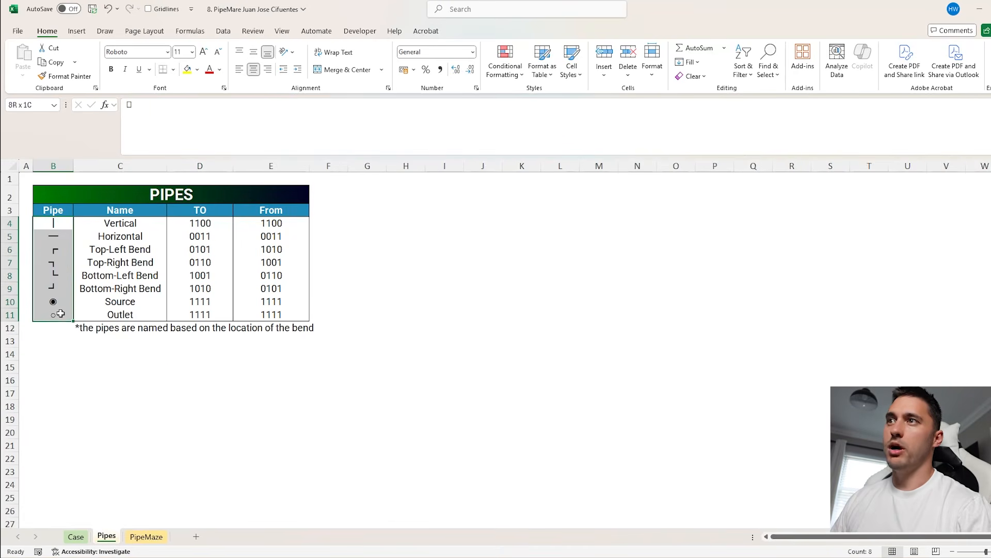
left_click_drag(195, 223, 196, 315)
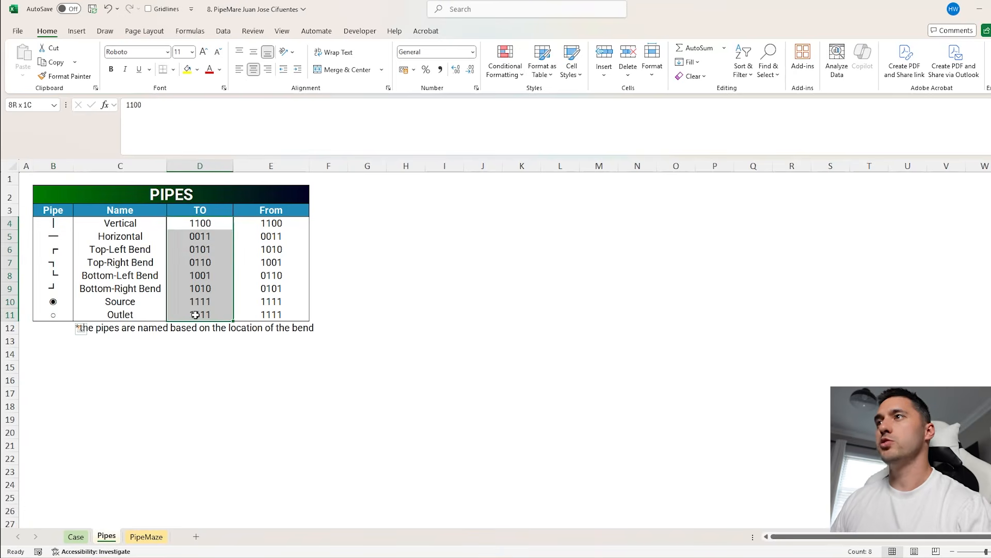
left_click(191, 224)
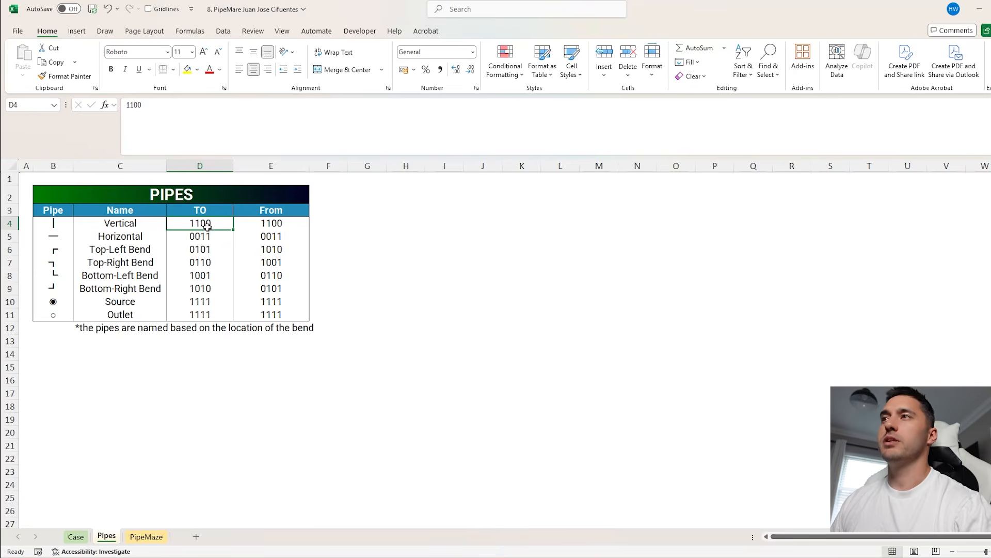
left_click(48, 224)
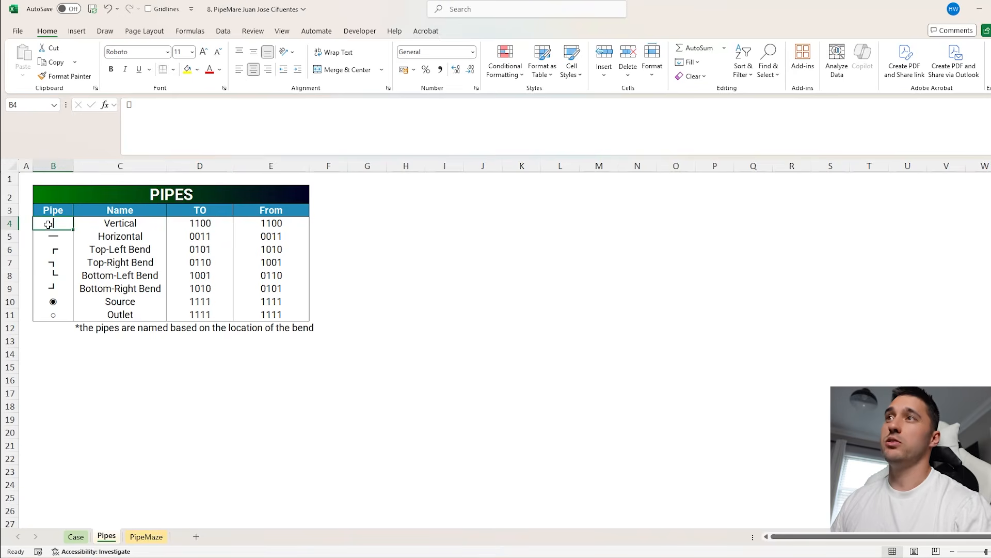
left_click(192, 223)
left_click(268, 225)
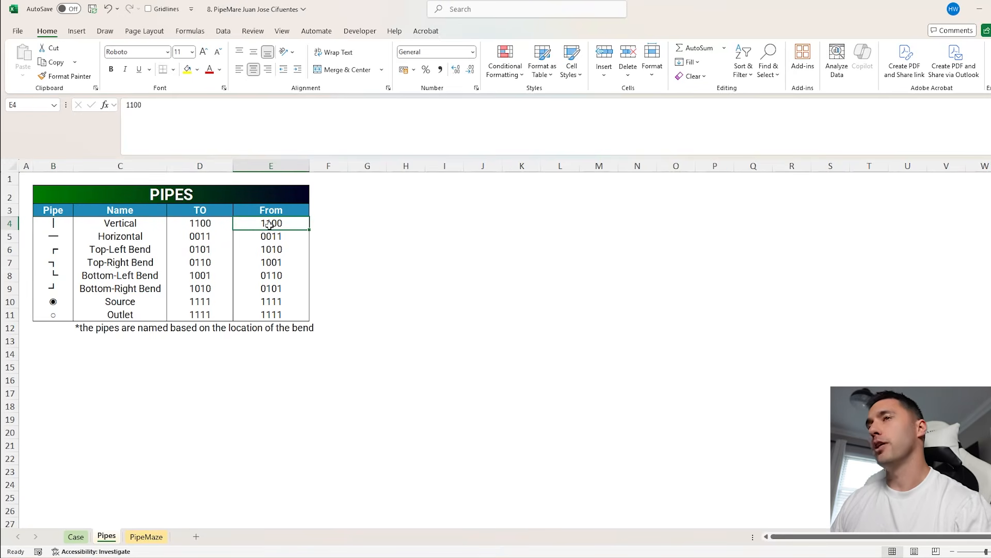
left_click(199, 236)
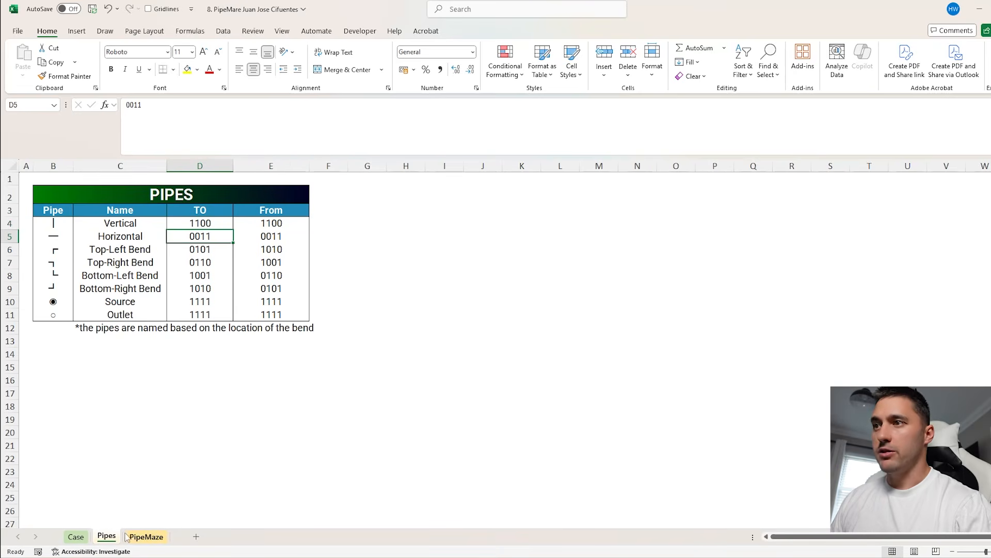
Review the bonus questions and the level descriptions, answer columns and pipe data on the Case sheet through Level 7
left_click(146, 536)
left_click(76, 536)
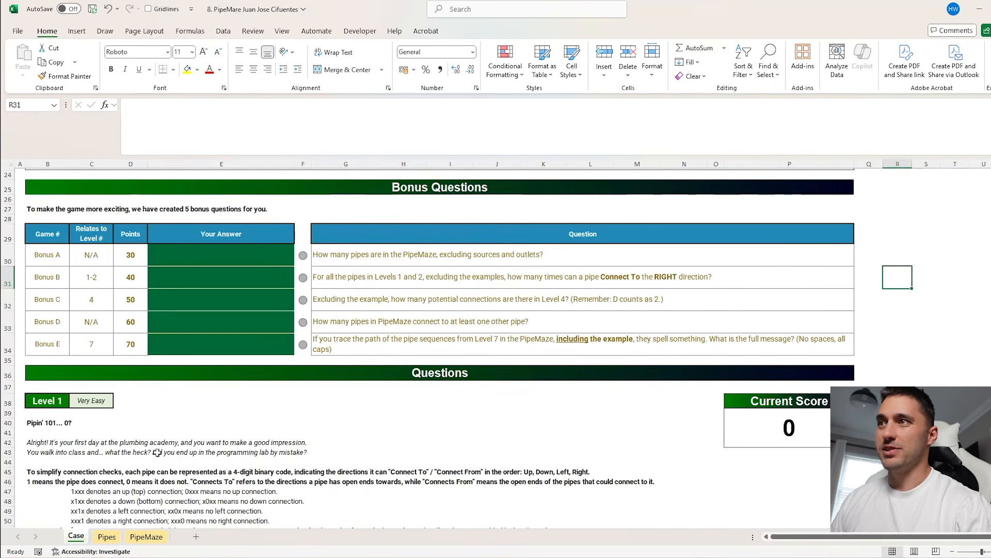
scroll(276, 396, "down", 20)
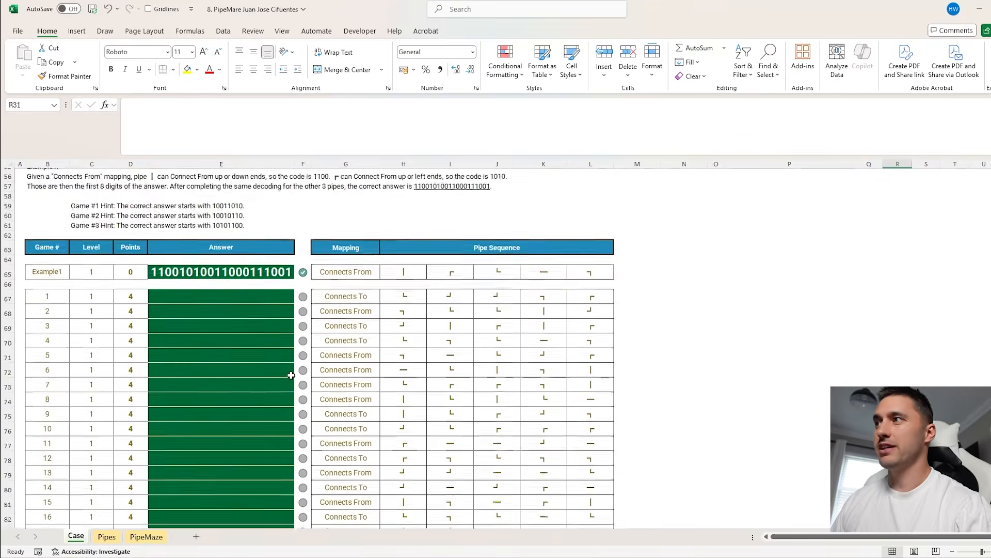
scroll(303, 374, "up", 7)
left_click_drag(346, 301, 396, 459)
scroll(396, 459, "down", 3)
left_click_drag(347, 253, 11, 282)
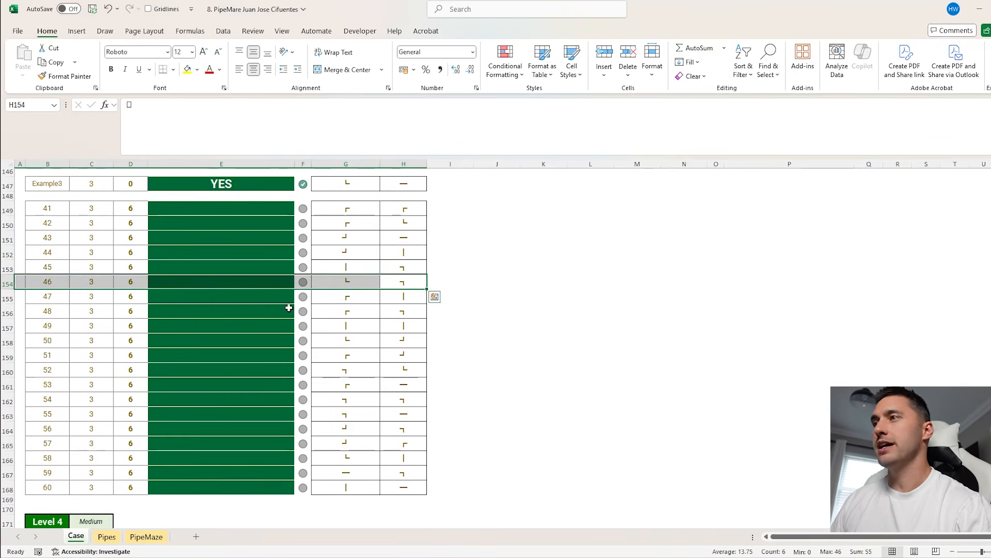
scroll(288, 306, "down", 2)
scroll(288, 306, "down", 20)
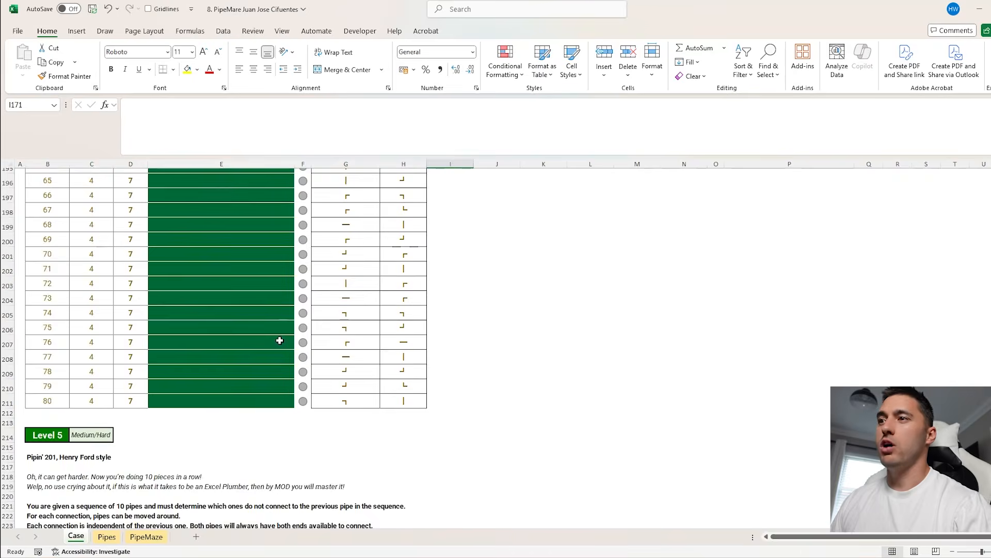
scroll(275, 336, "down", 15)
scroll(334, 313, "up", 3)
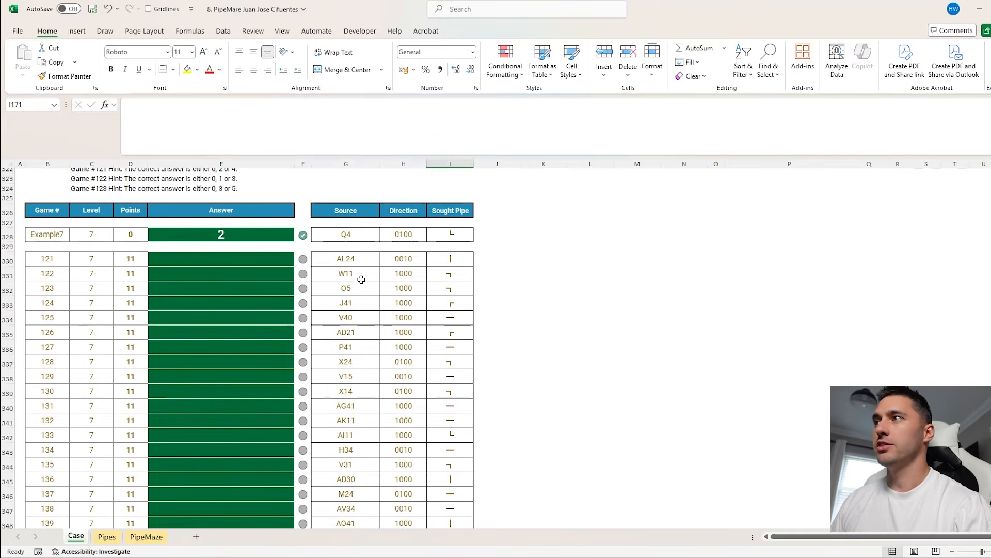
Check game 121's source and sought pipe, then trace its path from cell AL24 in the PipeMaze sheet
left_click(349, 260)
left_click(456, 260)
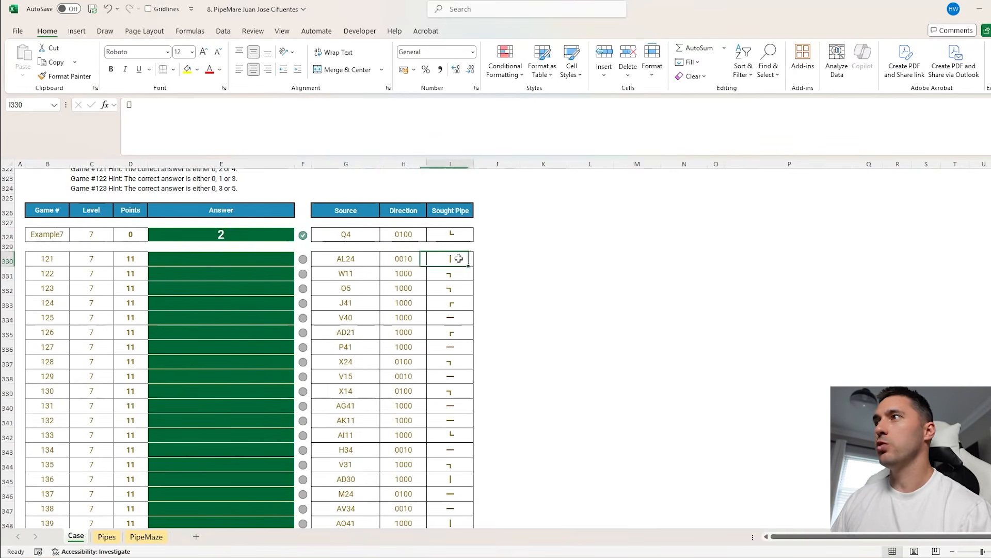
left_click(351, 258)
left_click(147, 537)
left_click(36, 105)
type("AL24")
key("Return")
left_click(353, 358)
left_click(336, 367)
left_click(337, 376)
left_click(336, 403)
left_click(335, 413)
left_click(105, 537)
left_click(76, 536)
left_click(228, 260)
type("4")
left_click(590, 288)
left_click(240, 262)
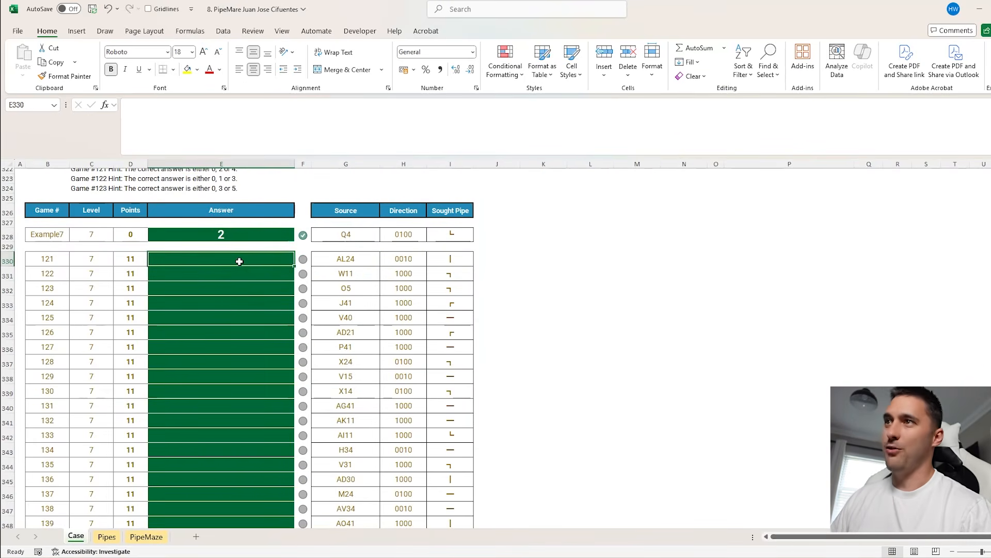
Name the whole maze grid C3:AX42 on the PipeMaze sheet "mp"
scroll(263, 308, "up", 20)
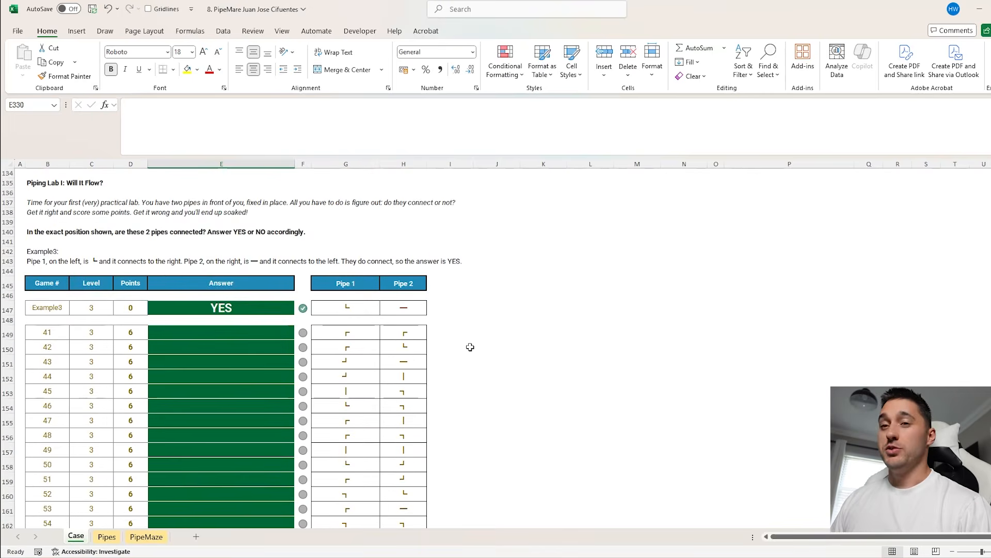
scroll(470, 347, "up", 3)
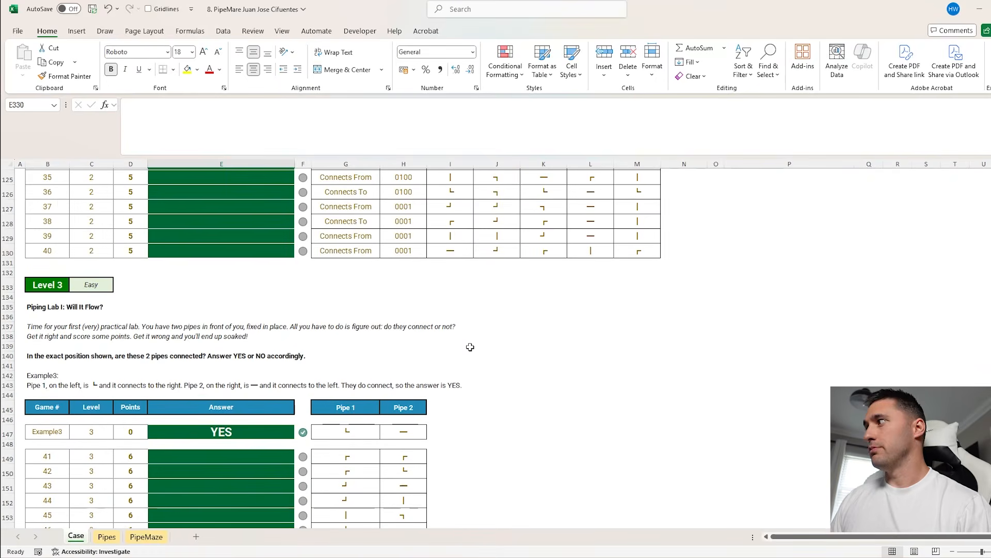
scroll(470, 348, "up", 20)
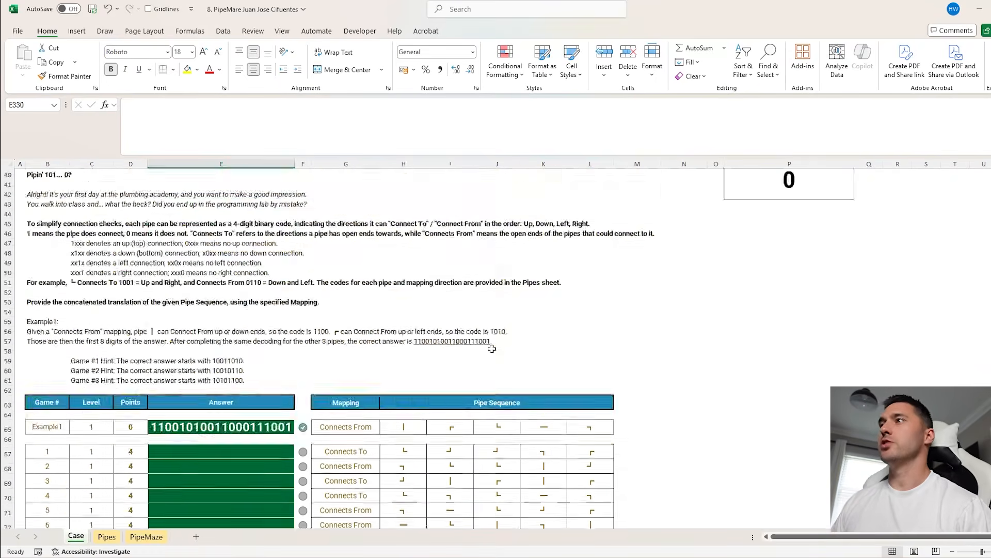
scroll(492, 349, "down", 1)
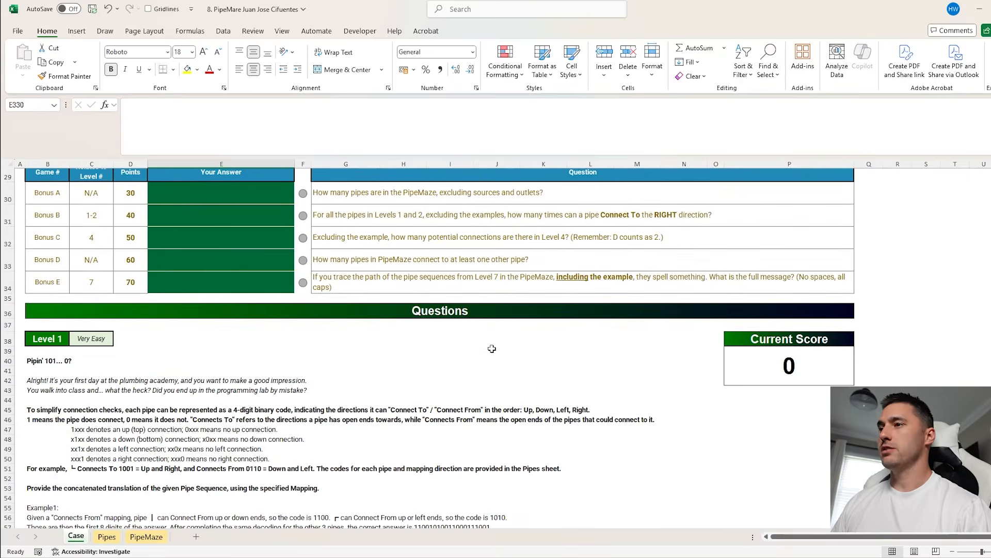
left_click(143, 537)
scroll(332, 413, "up", 1)
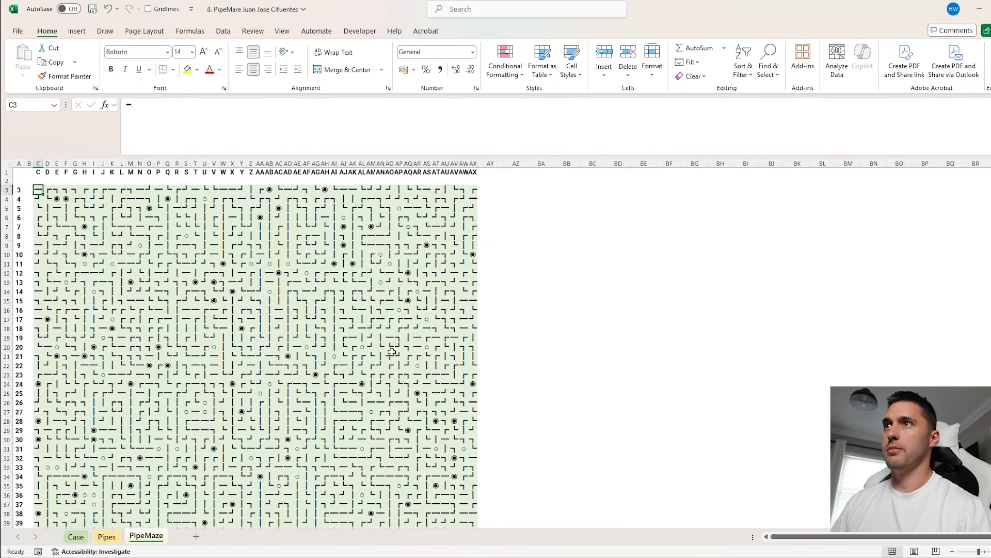
scroll(372, 346, "down", 4)
left_click(473, 419, "shift")
left_click(43, 102)
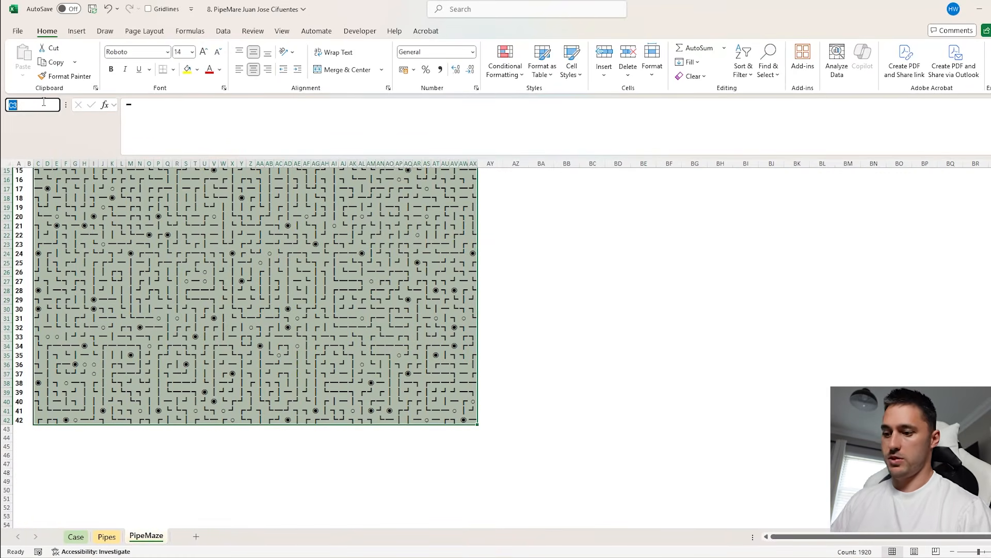
type("mp")
key("Return")
Create named ranges from the Pipes table B3:E11 using its header row as the names
left_click(106, 536)
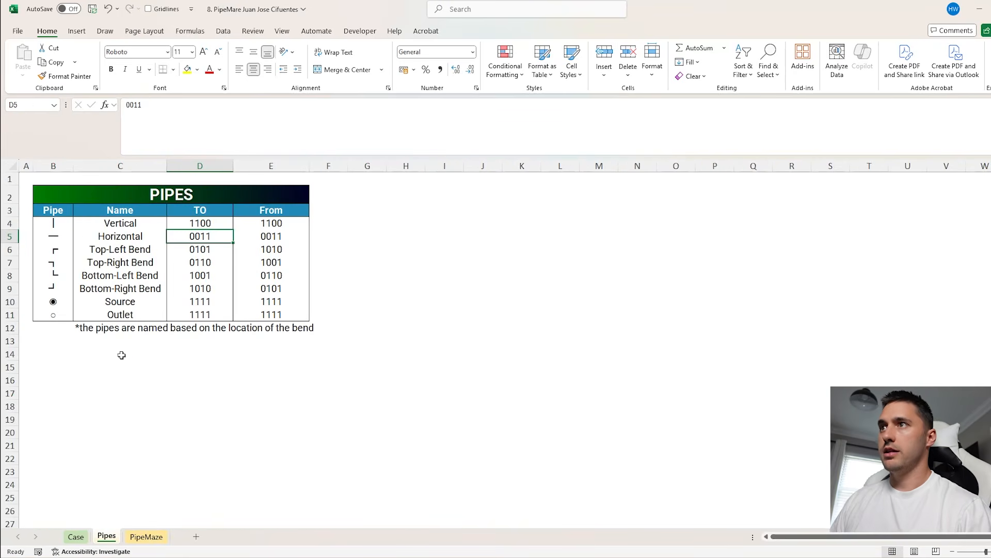
left_click_drag(52, 210, 293, 318)
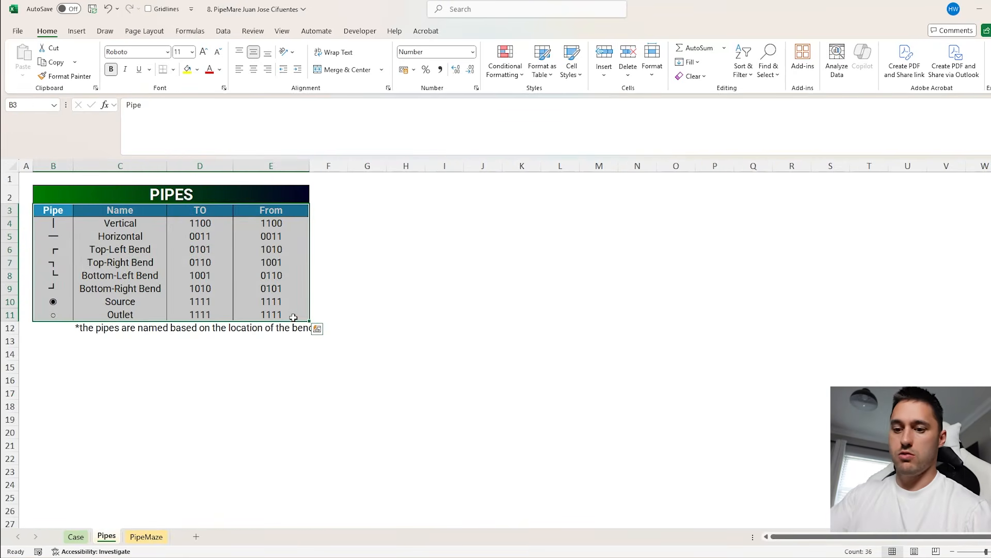
key("ctrl+shift+F3")
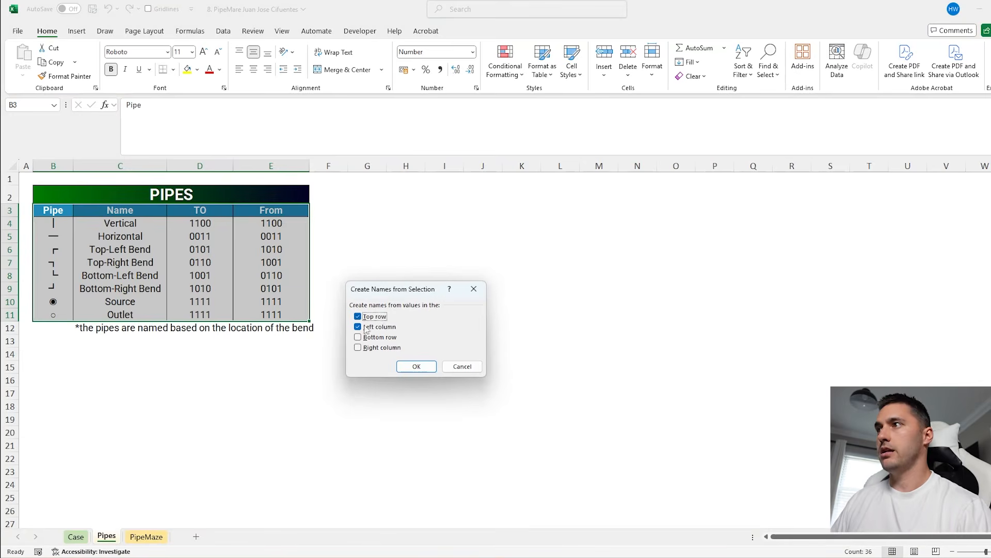
left_click(413, 366)
Answer Bonus A in cell E30 of the Case sheet with =SUM(COUNTIF(mp,Pipes!B4:B9))
key("ctrl+Page_Up")
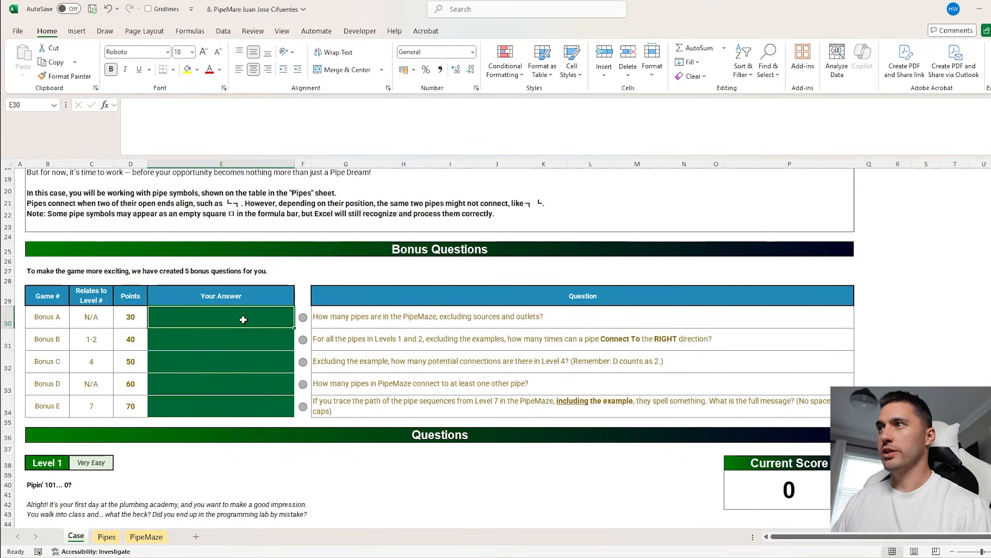
type("=sum")
key("Tab")
type("co")
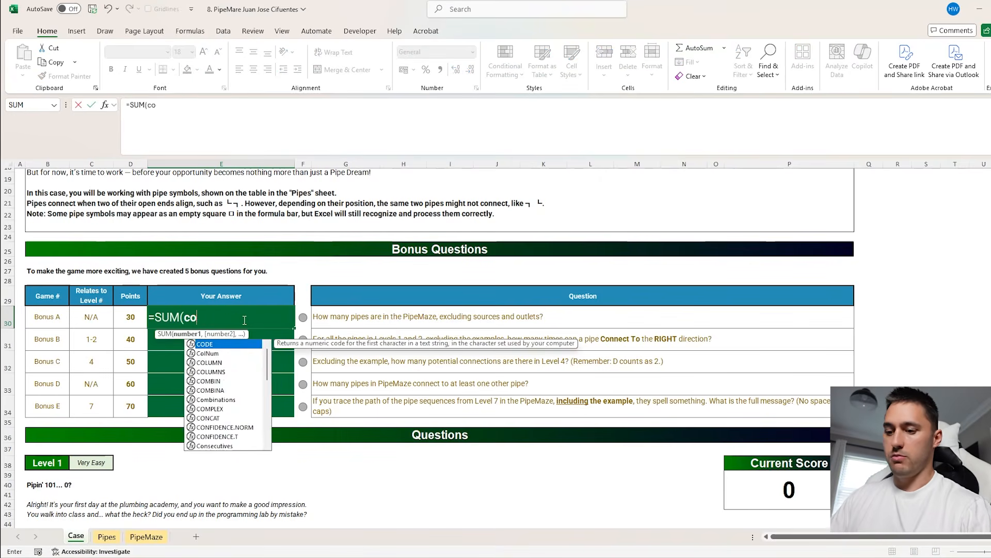
type("untif")
key("Tab")
type("m")
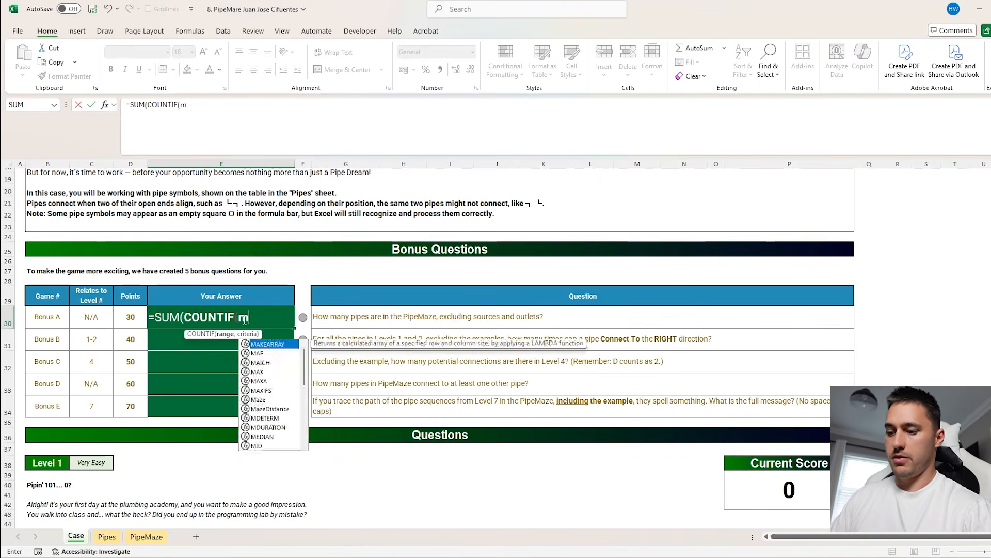
type("p,")
left_click(110, 539)
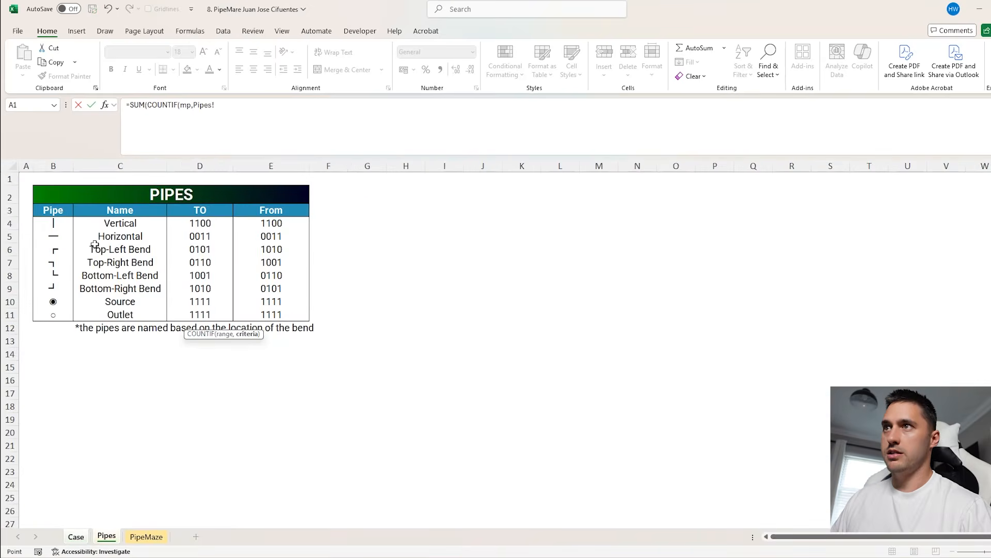
left_click_drag(63, 224, 54, 283)
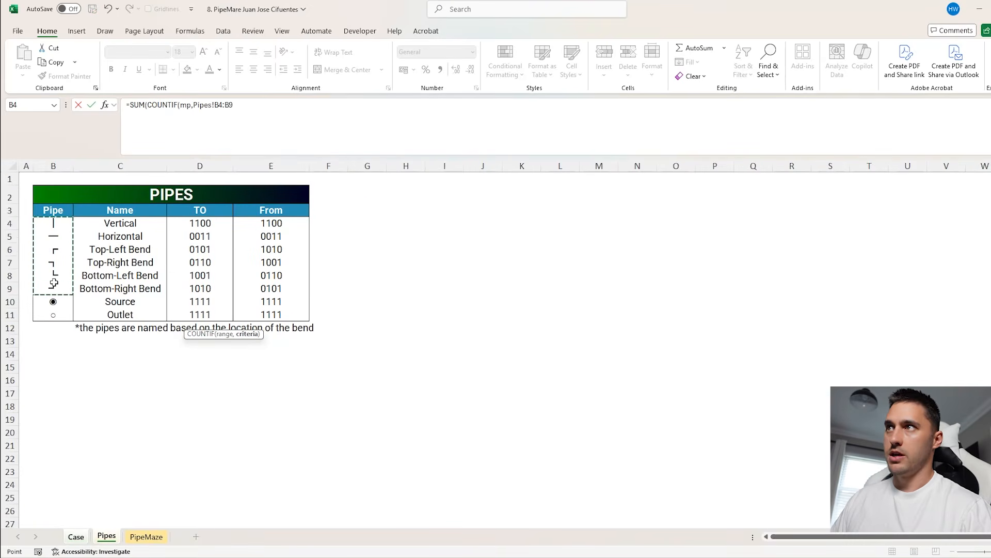
key("Return")
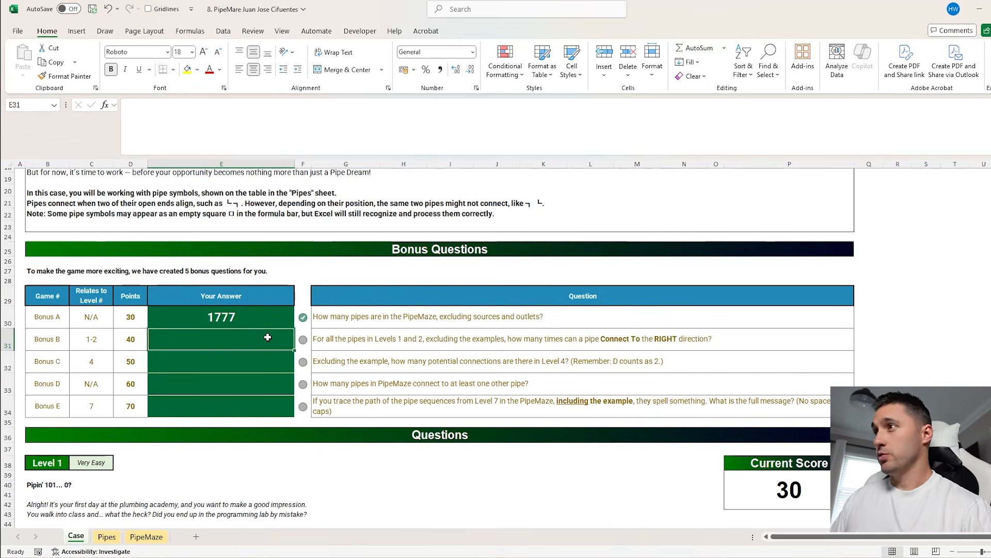
Start a VSTACK formula in the Bonus B answer cell E31 with the Level 1 pipe sequences H67:L86
type("=vst")
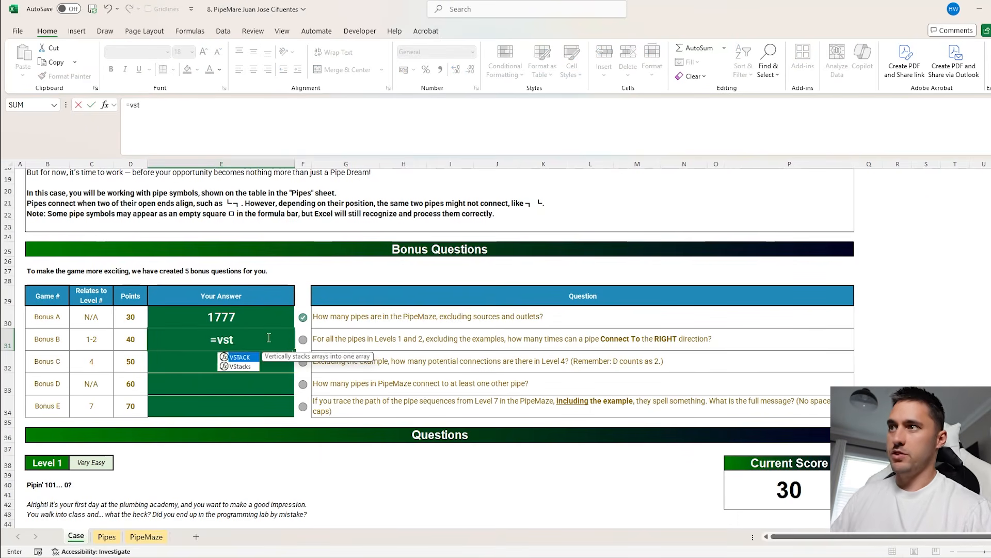
key("Tab")
scroll(400, 209, "down", 15)
left_click(400, 209)
key("ctrl+shift+Down")
key("ctrl+shift+Right")
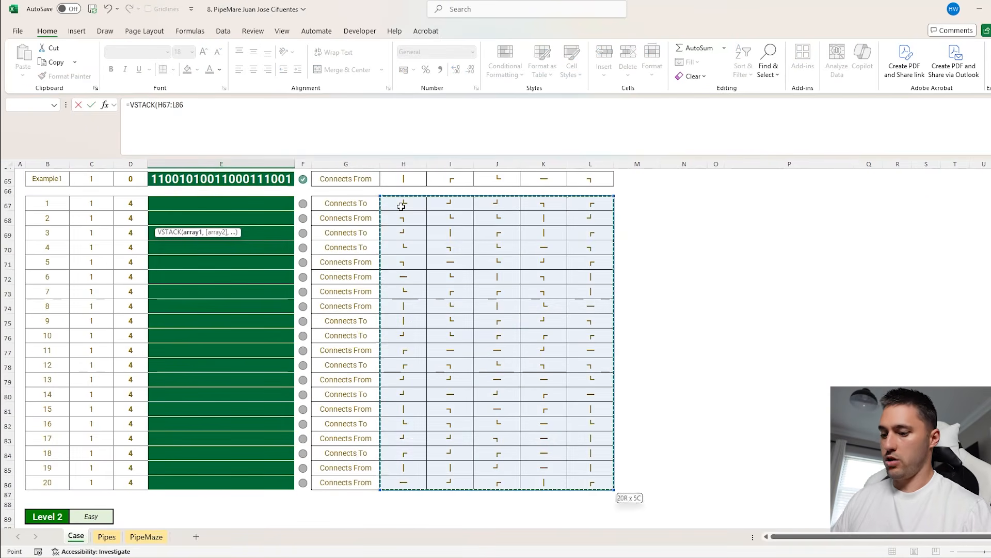
Add the Level 2 pipe sequences I111:M130 as the second VSTACK array in the Bonus B formula and close the function
type(",")
scroll(476, 347, "down", 8)
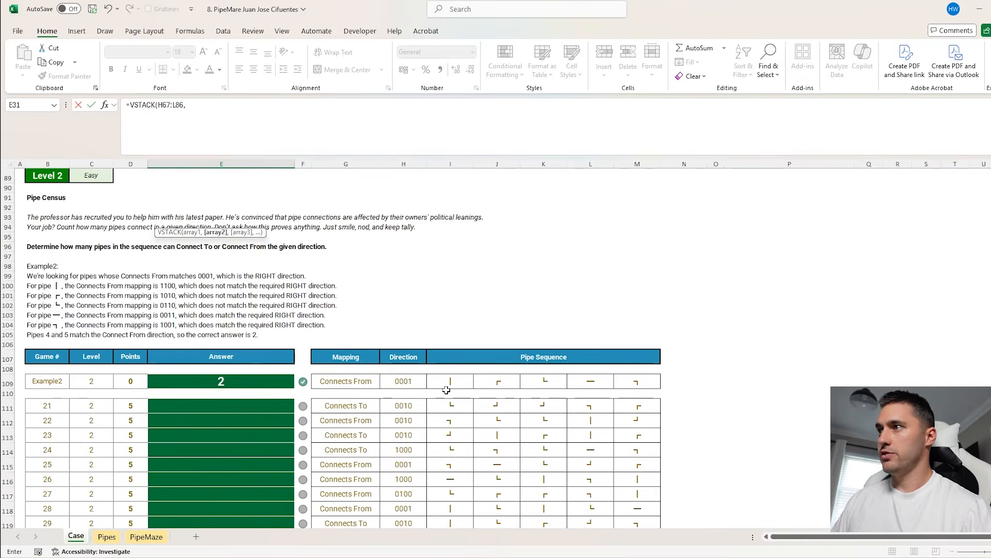
left_click(447, 403)
key("ctrl+shift+Down")
key("ctrl+shift+Right")
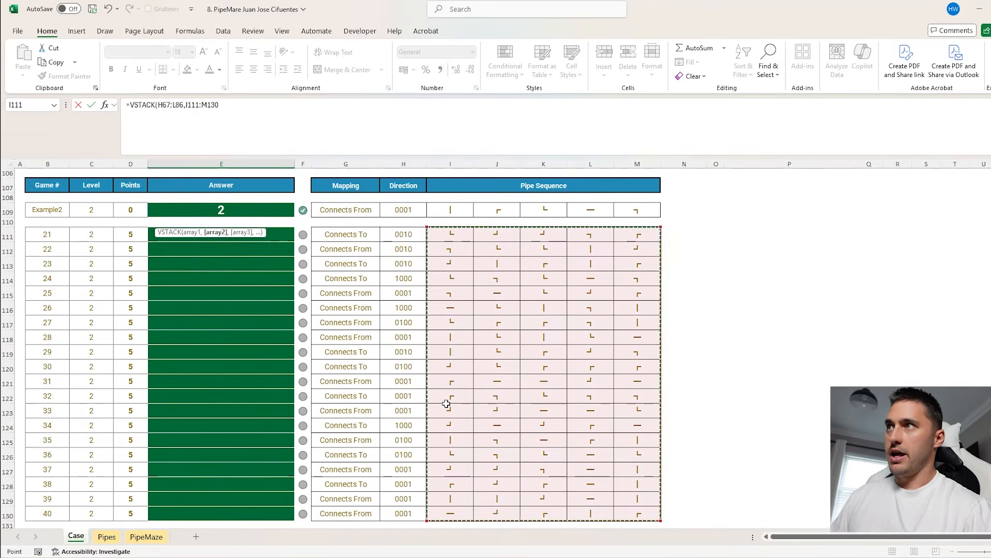
type(")")
Wrap the Bonus B formula in TOCOL so cell E31 holds =TOCOL(VSTACK(H67:L86,I111:M130))
left_click(131, 105)
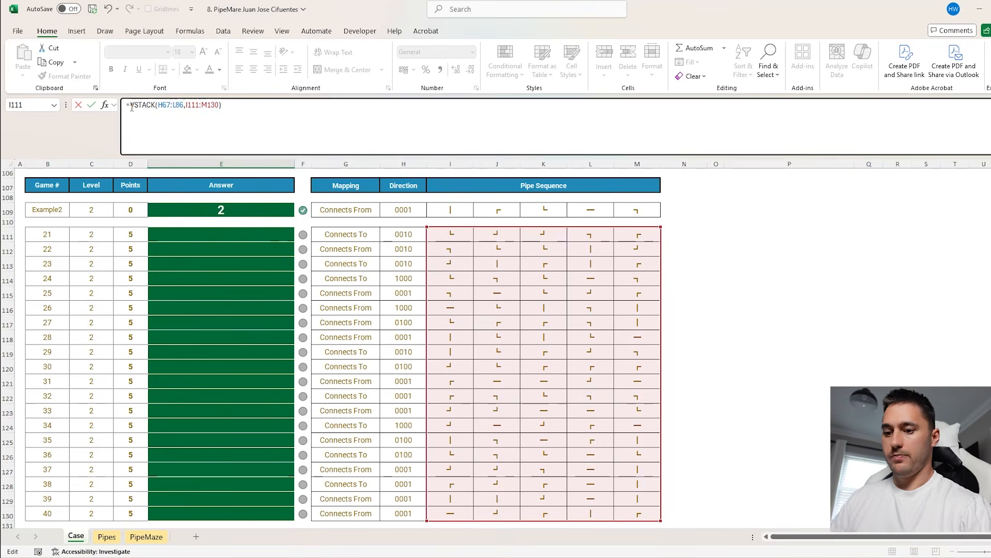
type("TOCOL(")
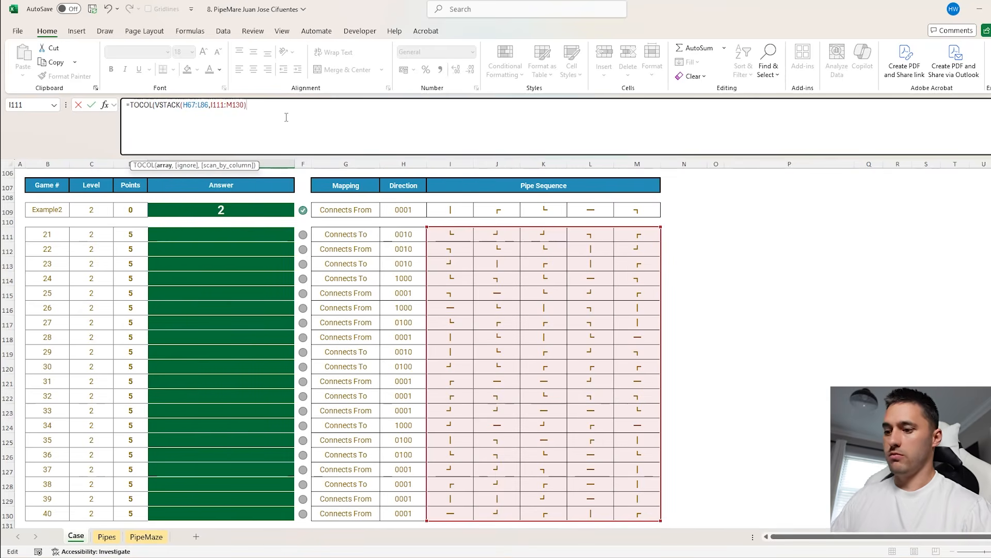
key("Return")
scroll(221, 275, "up", 5)
left_click(221, 275)
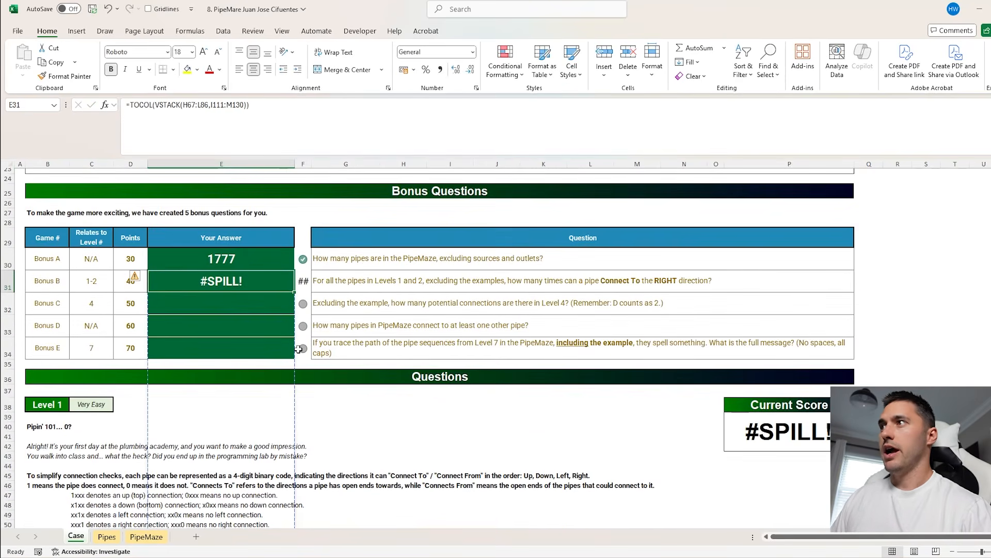
On the Pipes sheet, enter 1 in F5, F6 and F8 to flag the pipes that connect to the right
left_click(107, 536)
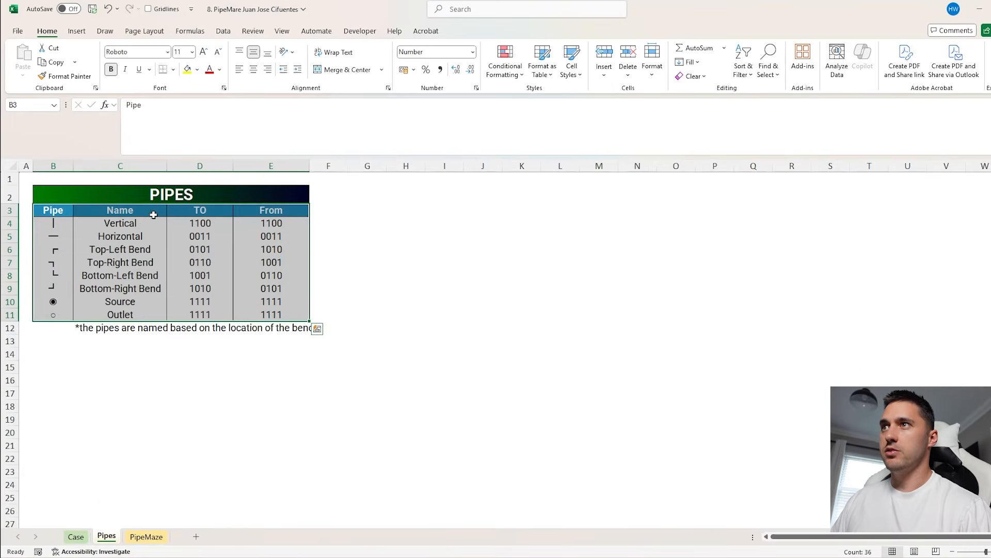
left_click(320, 235)
type("1")
key("Return")
type("1")
key("Return")
key("Return")
type("1")
key("Return")
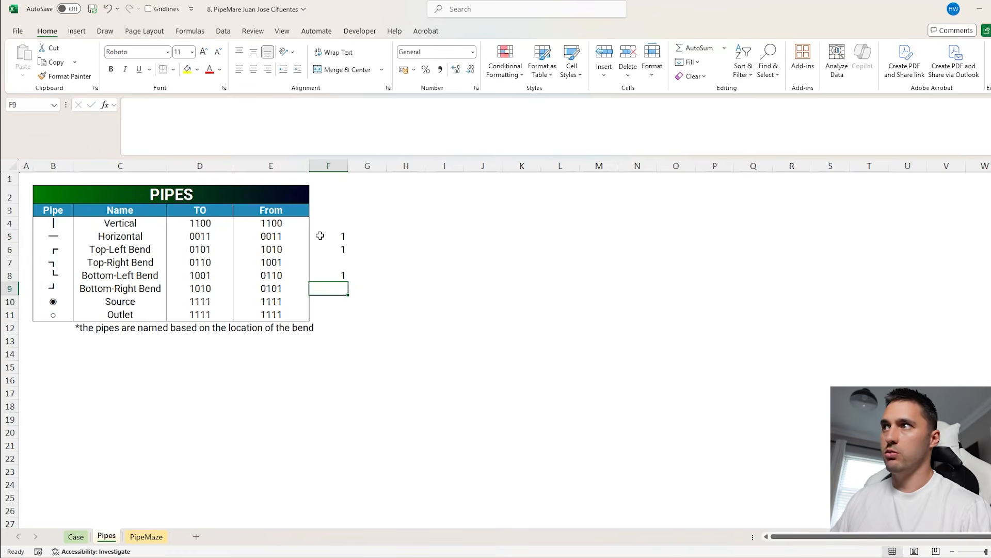
left_click(69, 274)
Wrap the Bonus B formula in E31 in XLOOKUP with lookup array Pipe, return array Pipes!F4:F11 and 0 if not found
left_click(82, 537)
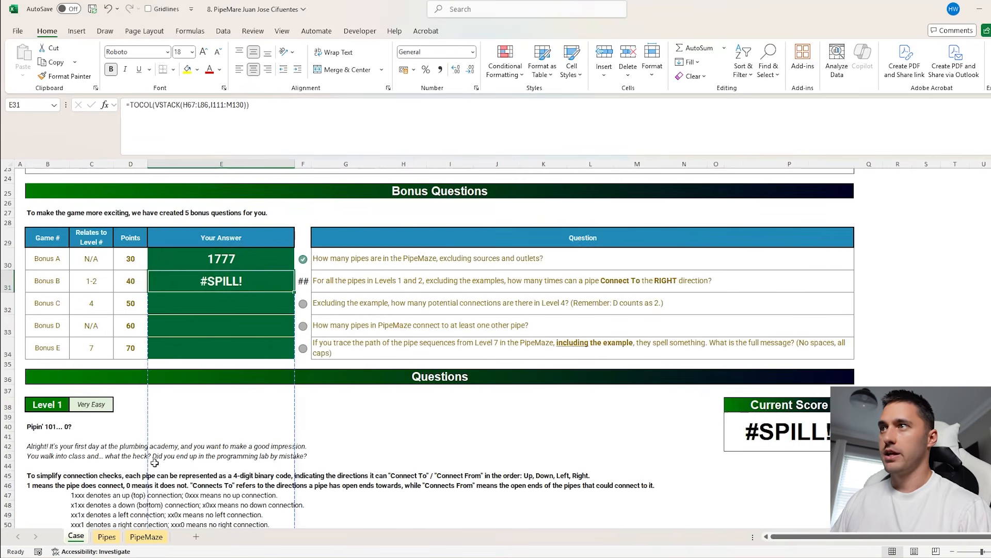
left_click(133, 106)
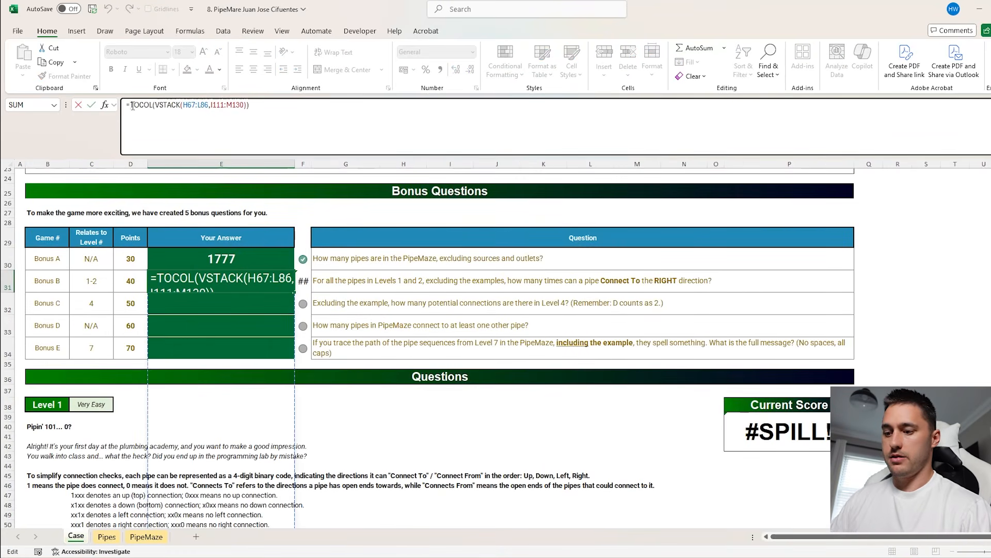
type("XLOOKUP(")
left_click(346, 112)
type(",")
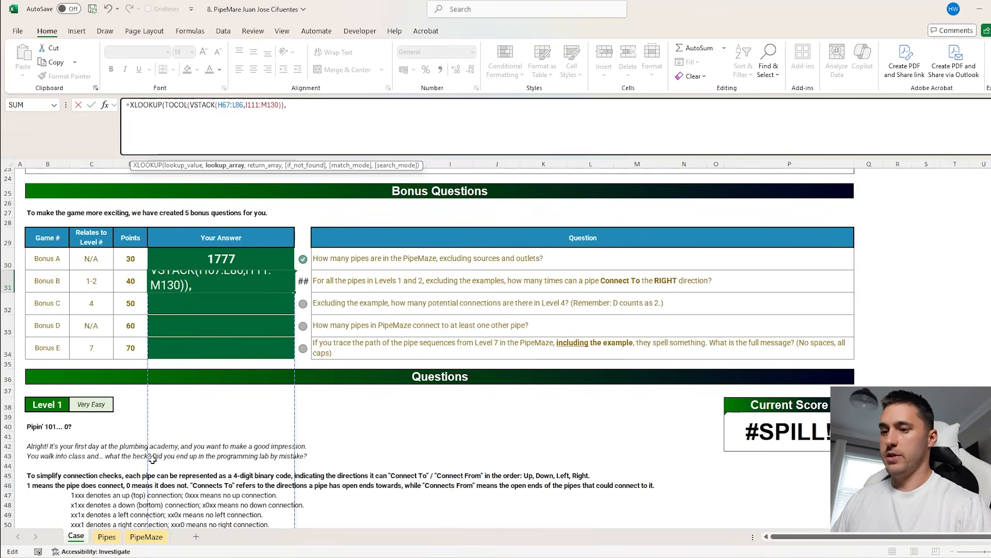
type("Pipe,")
left_click(106, 537)
left_click_drag(330, 223, 329, 313)
type(",0")
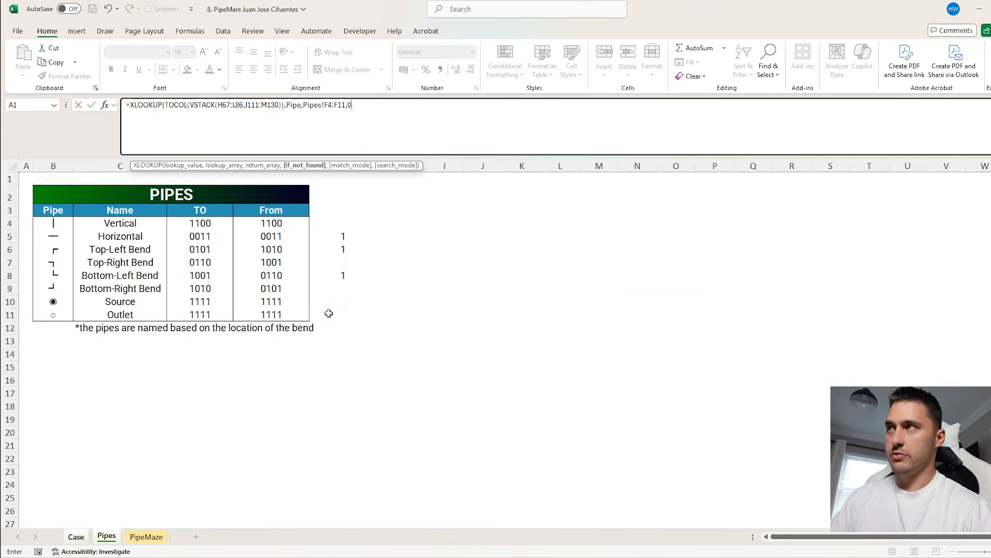
type(")")
key("Return")
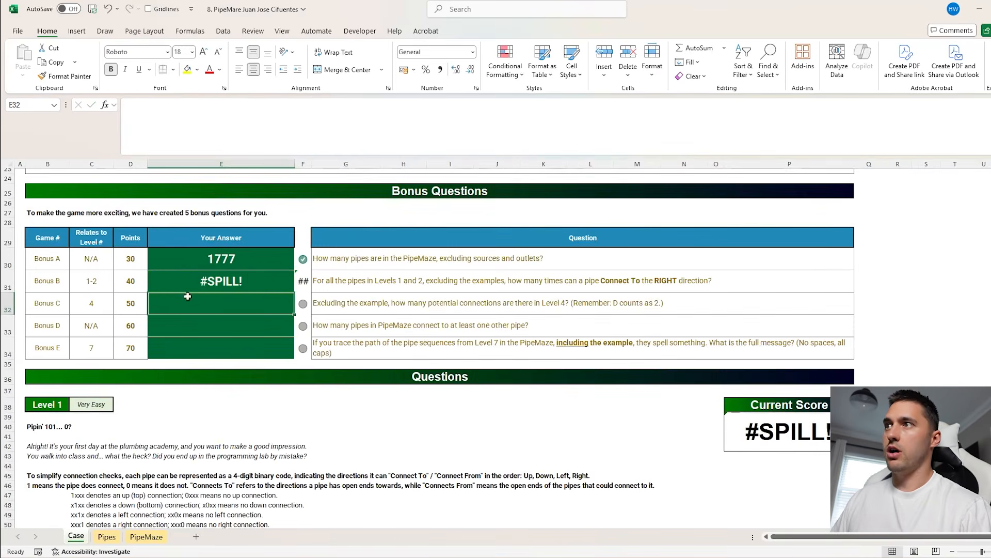
Wrap the XLOOKUP formula in the Bonus B answer cell E31 in SUM
left_click(201, 281)
left_click(129, 104)
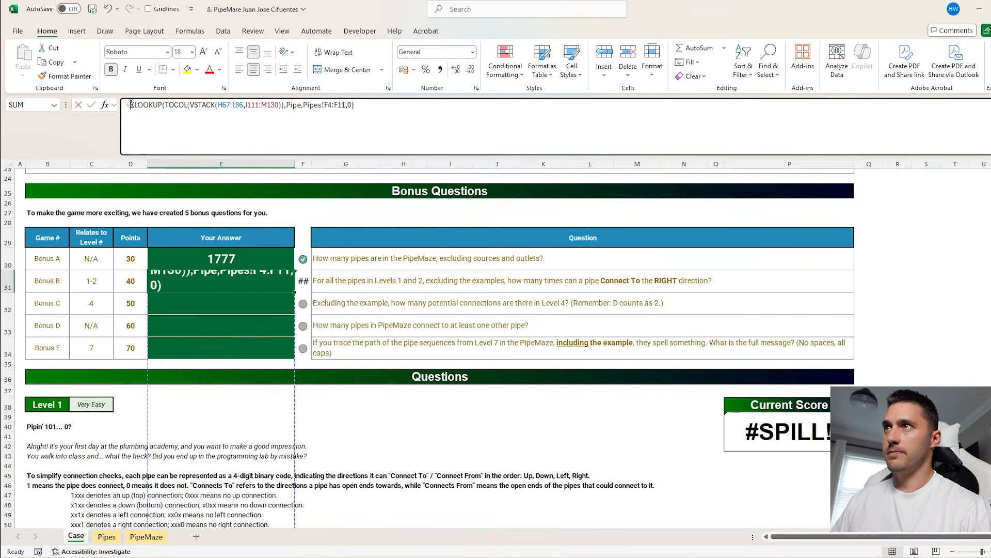
type("SUM(")
type(")")
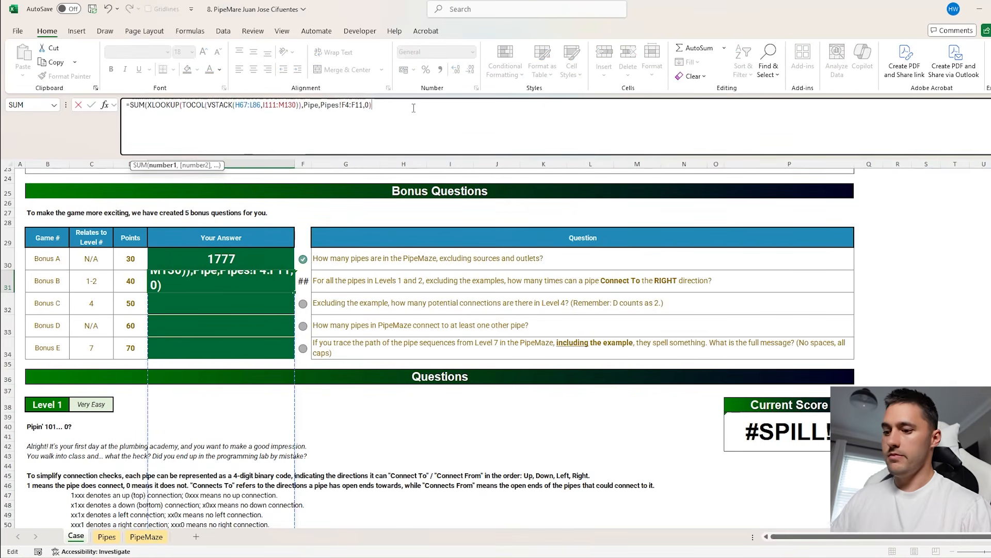
key("Return")
Replace the Bonus A and Bonus B answer formulas with their plain values
left_click_drag(266, 261, 255, 326)
key("ctrl+c")
key("ctrl+shift+v")
key("Escape")
Start an XLOOKUP formula in M65 beside the Level 1 example, looking up H65:L65 in the Pipe named range
left_click(346, 303)
scroll(347, 303, "down", 10)
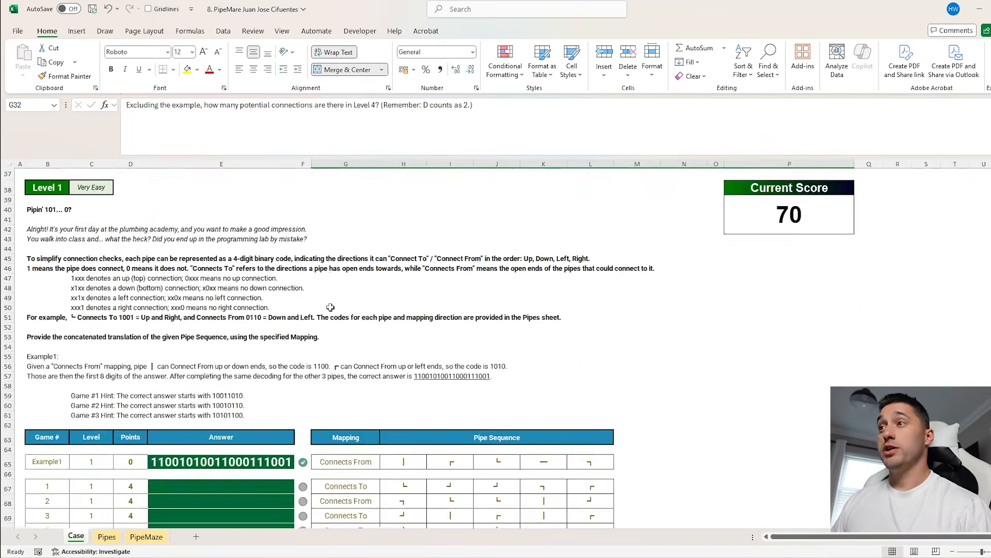
left_click(266, 278)
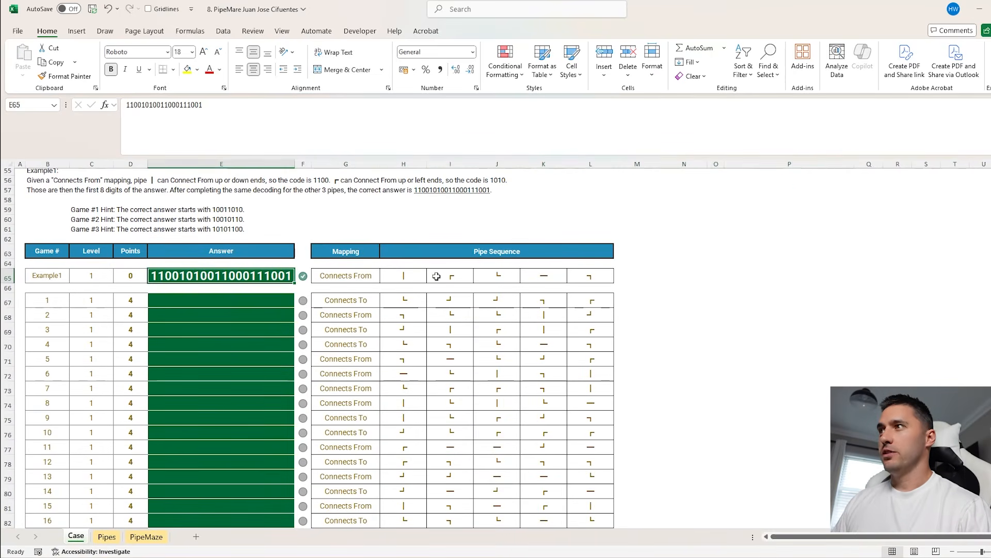
left_click_drag(397, 276, 589, 277)
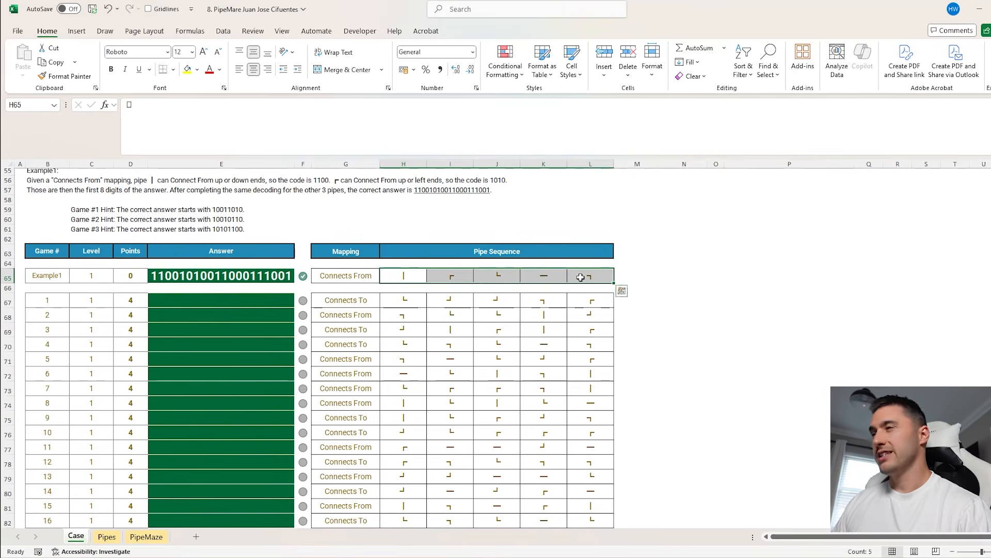
left_click(633, 272)
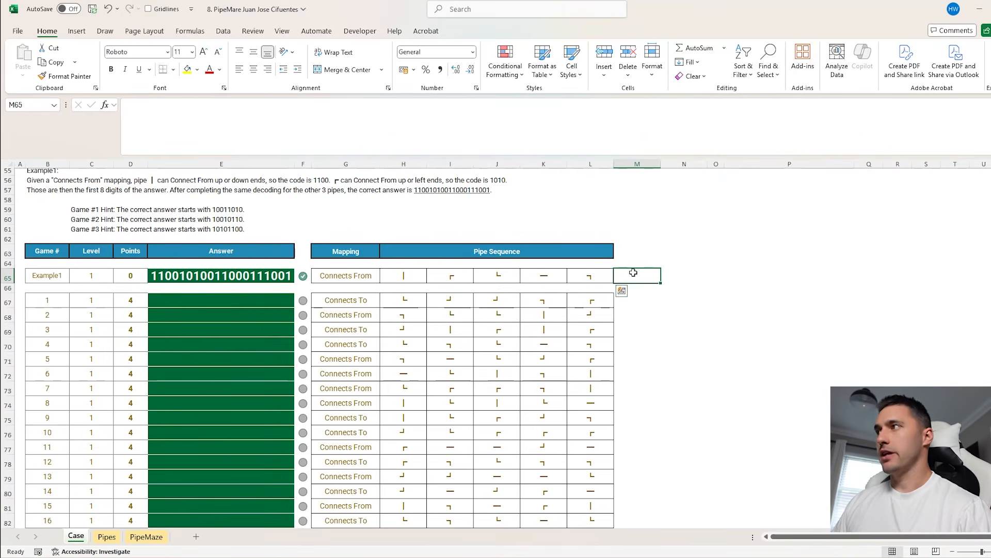
type("=XLOOKUP(")
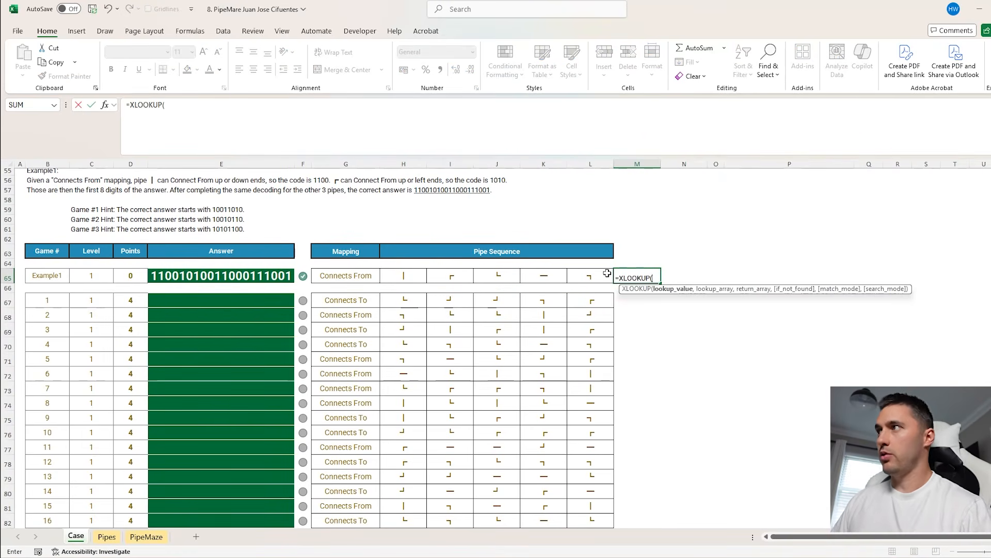
left_click_drag(608, 273, 411, 274)
type(",pipe")
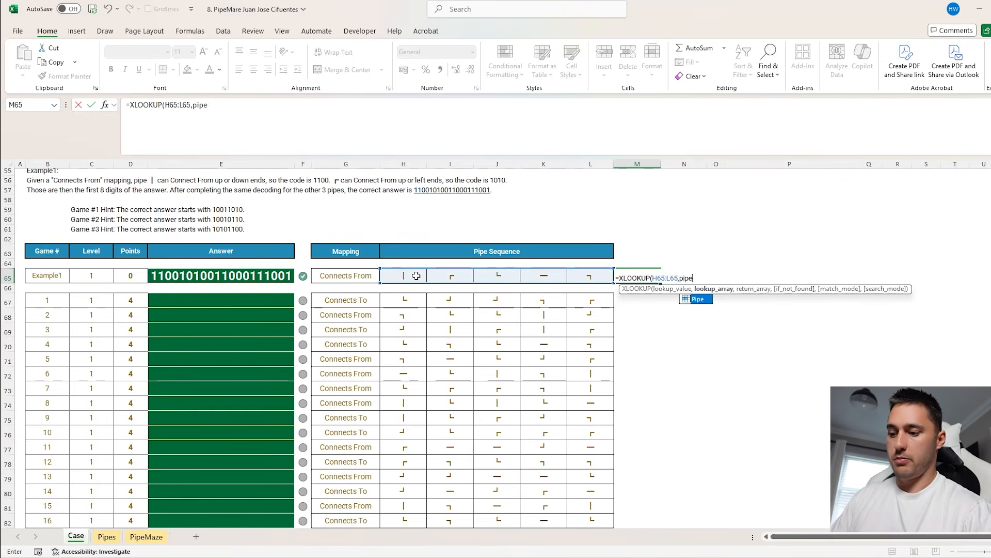
type(",")
type("IF(")
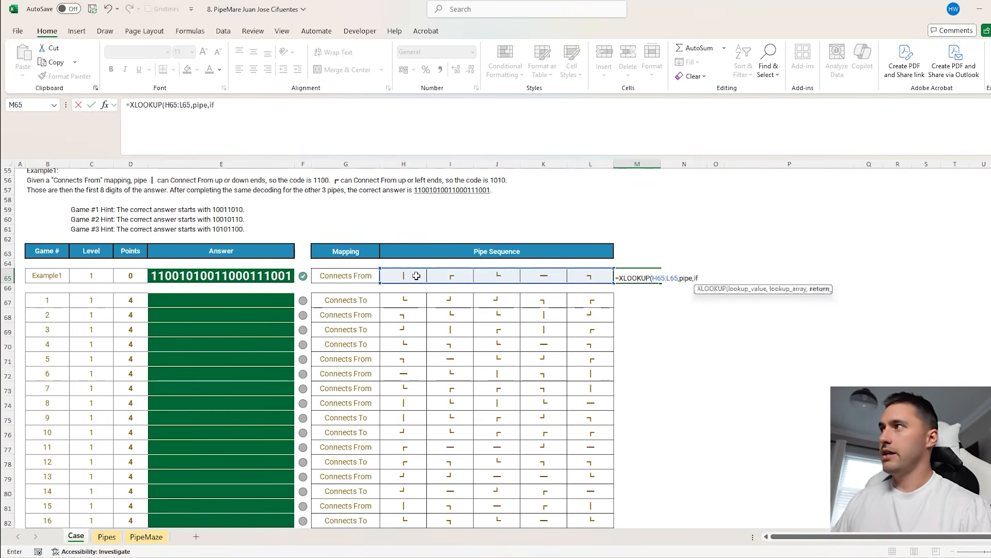
Complete the M65 XLOOKUP with the return array IF(G65="Connects From",From,TO)
left_click(328, 276)
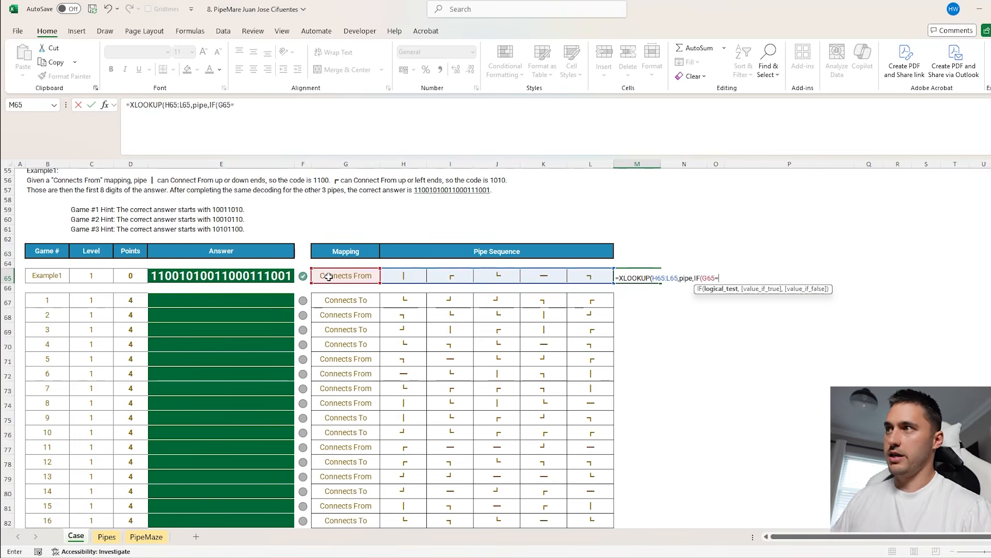
type("=")
left_click(341, 275)
left_click_drag(247, 105, 234, 104)
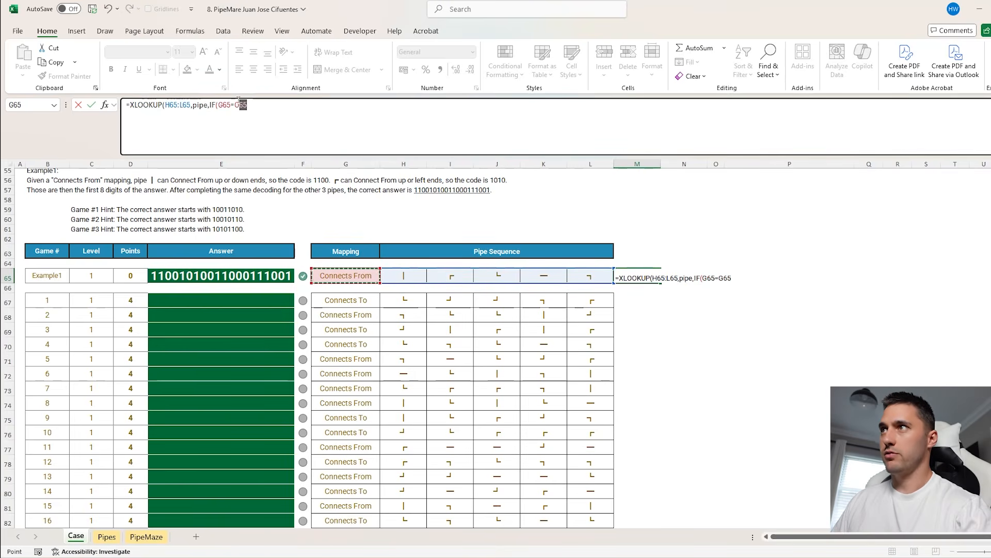
key("F9")
left_click(335, 112)
type(",")
type("fr")
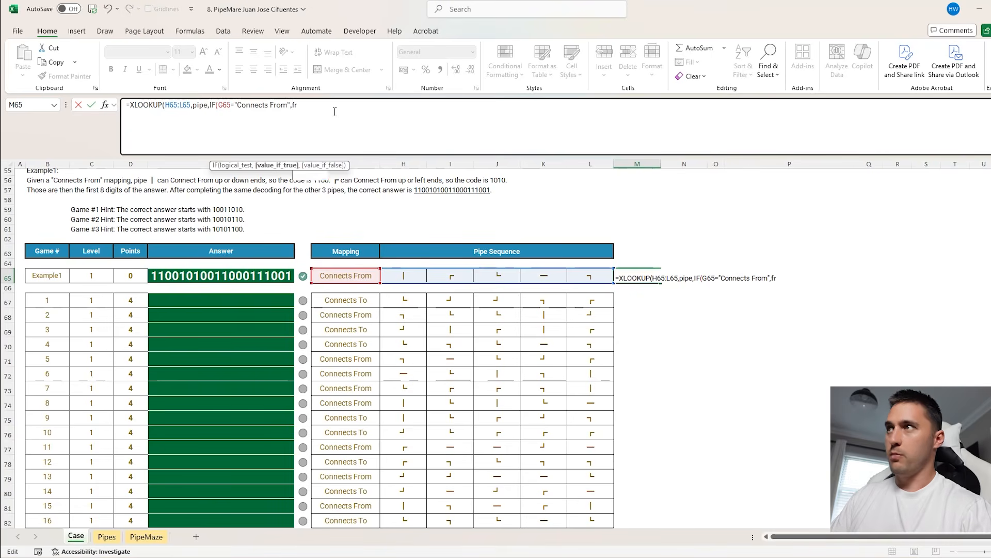
type("om,to))")
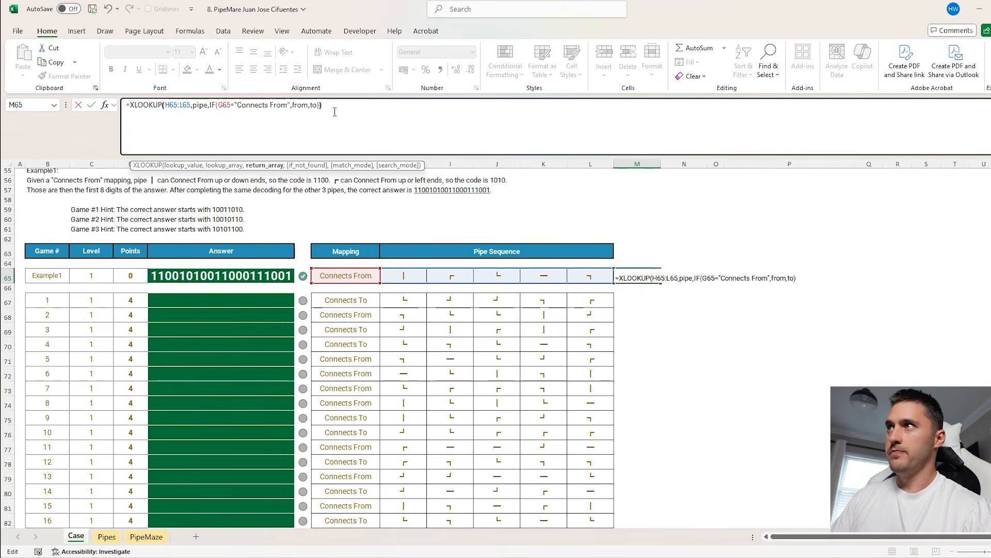
key("ctrl+Return")
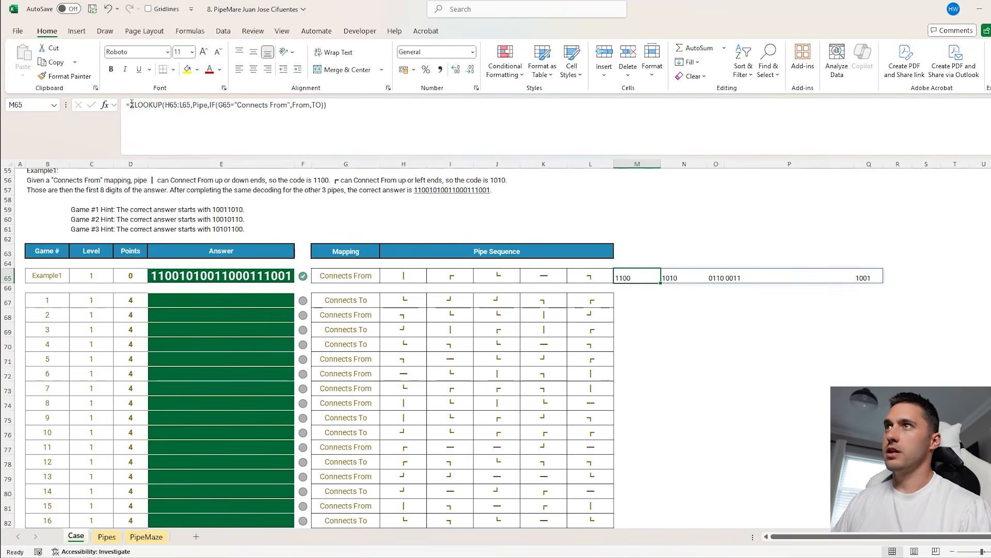
Wrap the M65 formula in CONCAT and fill it down beside the Level 1 games to row 86
left_click(131, 104)
type("concat(")
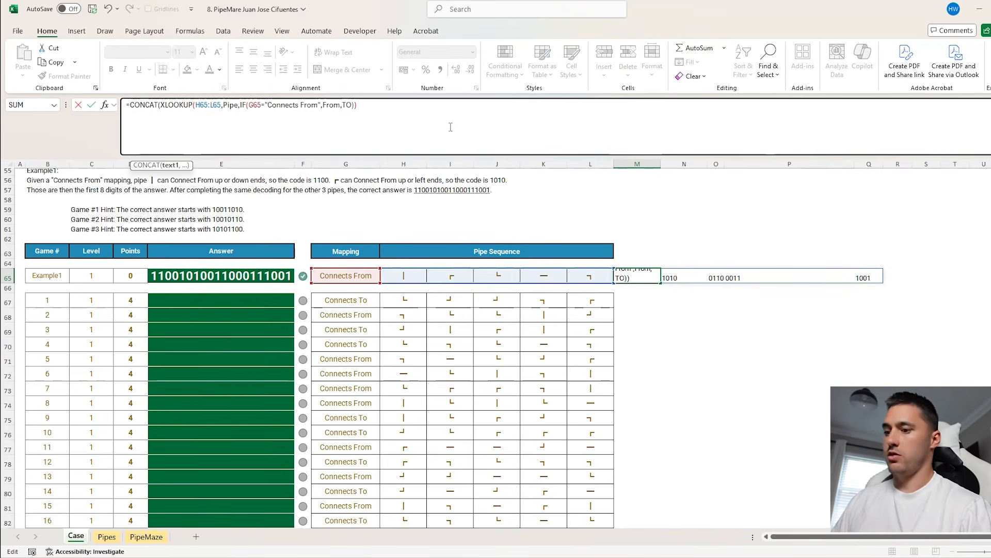
key("ctrl+Return")
left_click_drag(661, 283, 651, 299)
double_click(661, 293)
Copy the Level 1 formula results from M67 down and paste them as values into the answer cells starting at E67
left_click(626, 300)
key("ctrl+shift+Down")
key("ctrl+c")
left_click(255, 236)
key("ctrl+shift+v")
key("ctrl+Down")
Examine the Level 2 example and game rows to see how the direction code relates to the mapping and pipe sequence
scroll(291, 368, "down", 12)
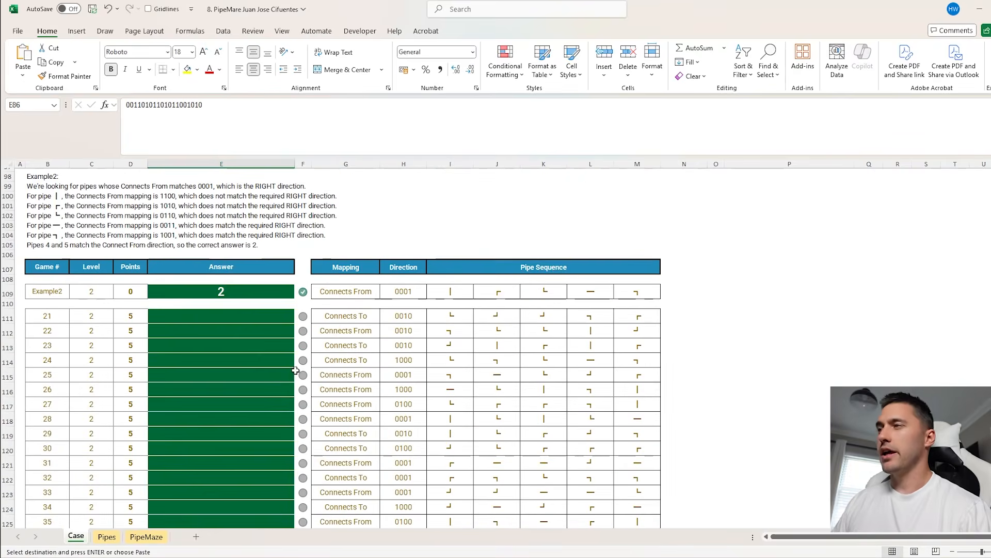
scroll(337, 365, "down", 1)
left_click(433, 287)
left_click(494, 287)
left_click(522, 286)
left_click(403, 284)
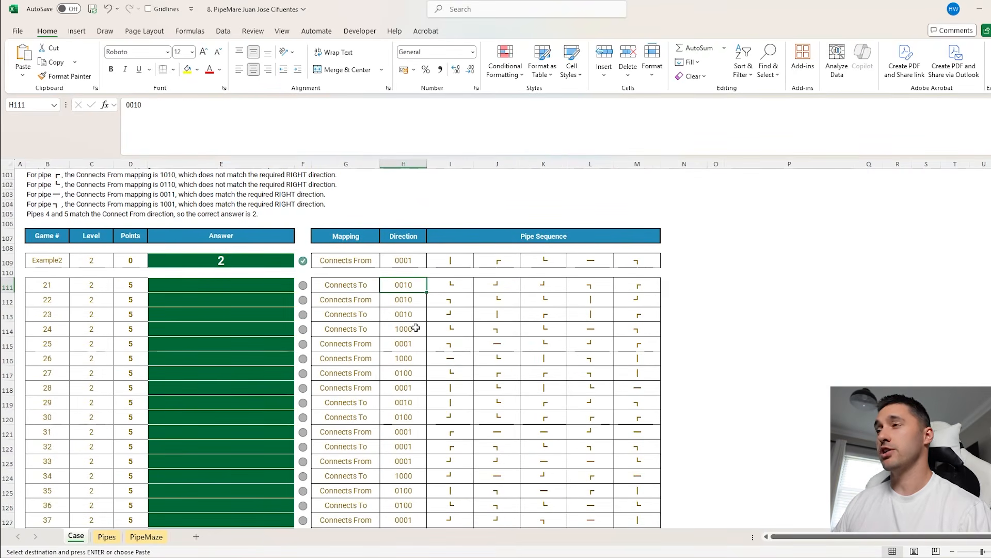
left_click(401, 264)
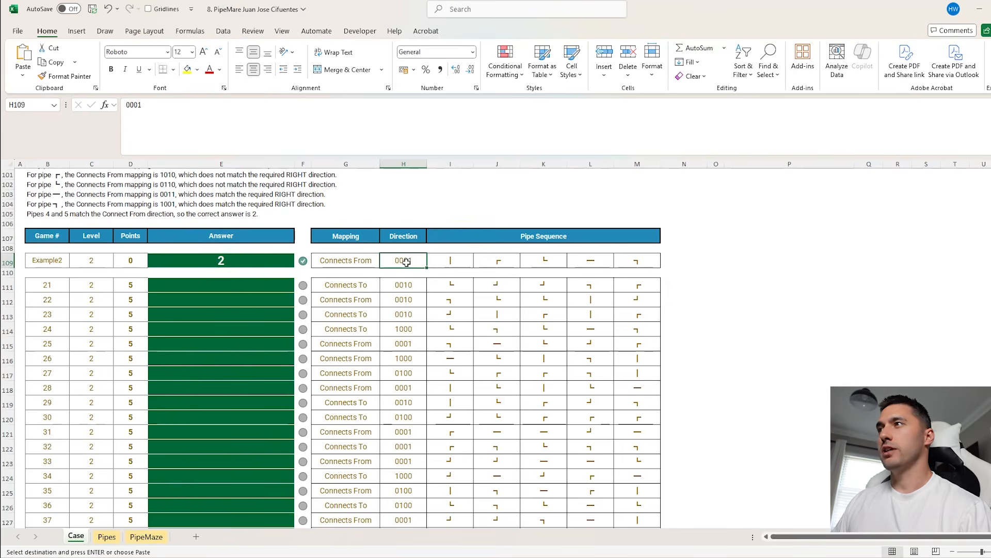
left_click(446, 260)
left_click(496, 260)
left_click(542, 259)
left_click(589, 260)
left_click(635, 260)
left_click(371, 259)
left_click(439, 260)
left_click(413, 260)
left_click(645, 260)
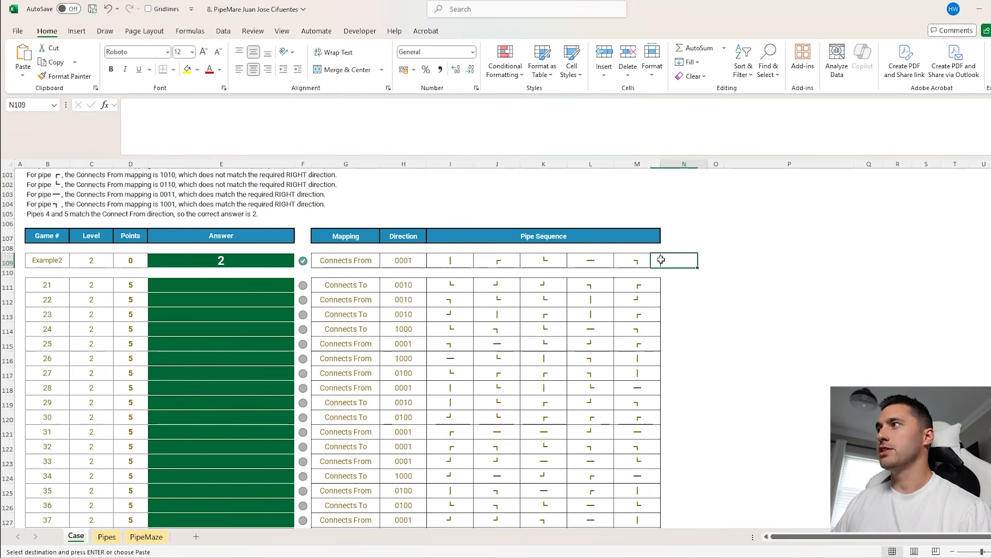
Move game 20's cells H86:M86 one column to the right and copy the shifted formula from N86 to N109
scroll(645, 248, "up", 6)
left_click(642, 207)
left_click_drag(415, 207, 672, 209)
left_click(671, 209)
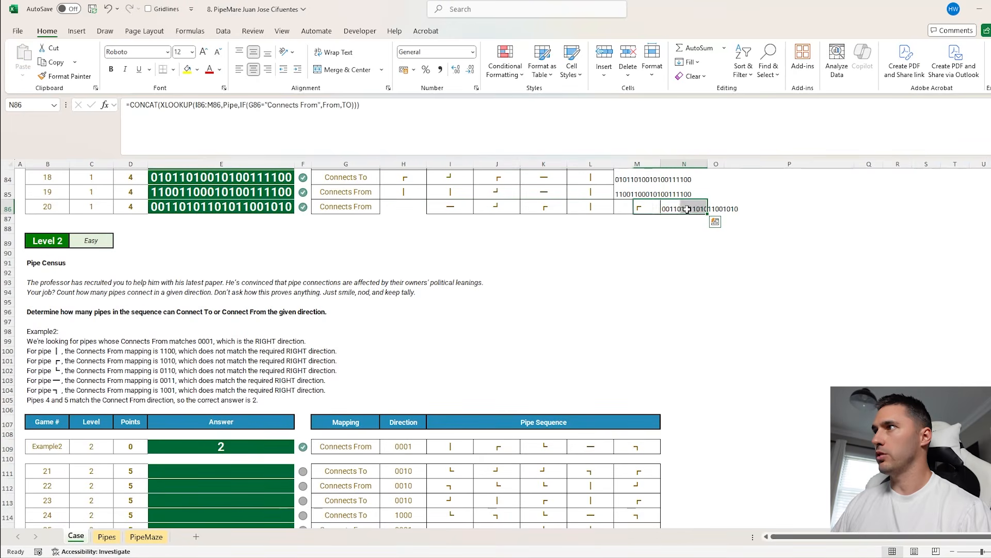
key("ctrl+c")
left_click(680, 448)
key("ctrl+v")
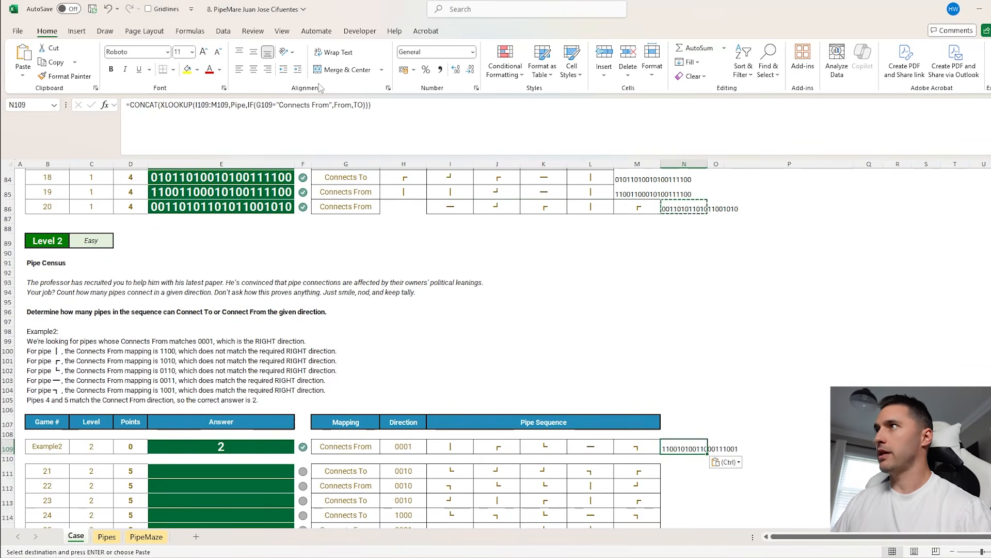
Remove the CONCAT wrapper in N109, leaving =XLOOKUP(I109:M109,Pipe,IF(G109="Connects From",From,TO))
left_click(398, 110)
key("BackSpace")
left_click_drag(161, 105, 129, 105)
key("Delete")
key("Return")
scroll(737, 339, "down", 6)
key("Up")
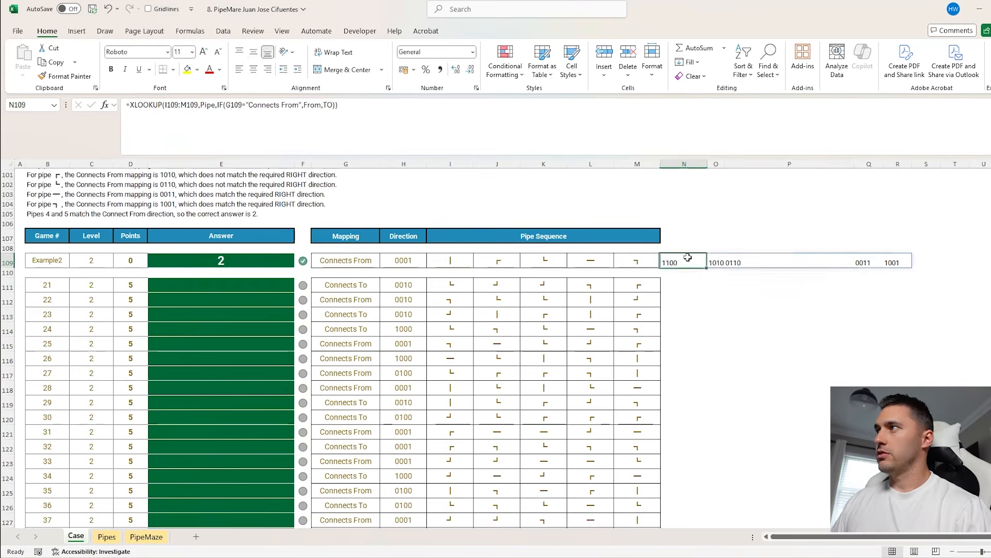
Wrap the N109 lookup in MID with SEARCH(1,H109,1) as the start position
key("F2")
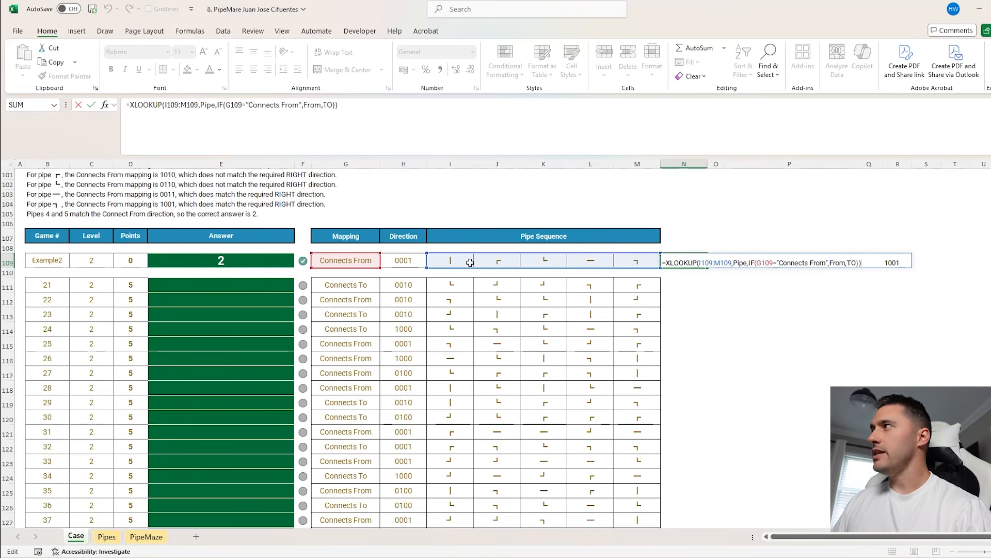
key("Return")
left_click_drag(896, 262, 866, 260)
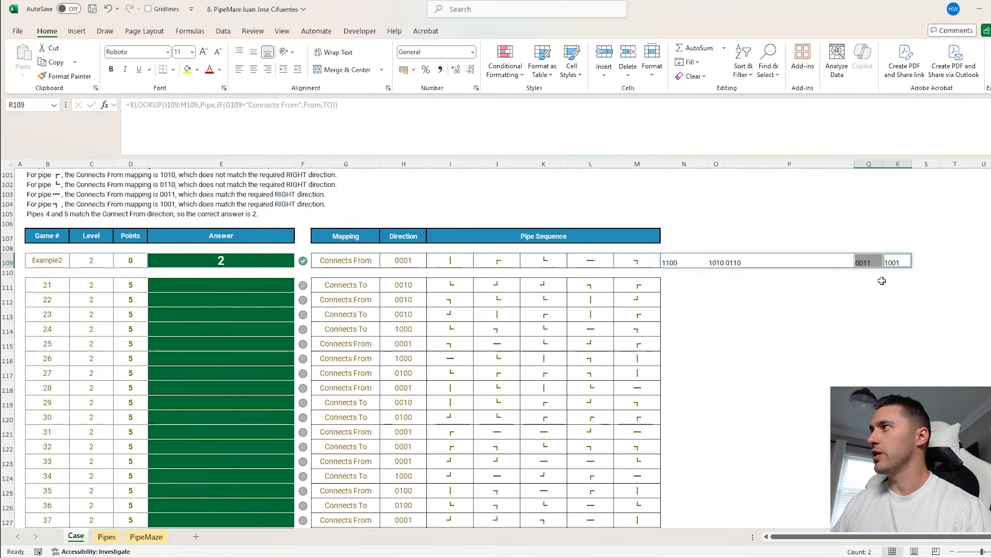
left_click(395, 260)
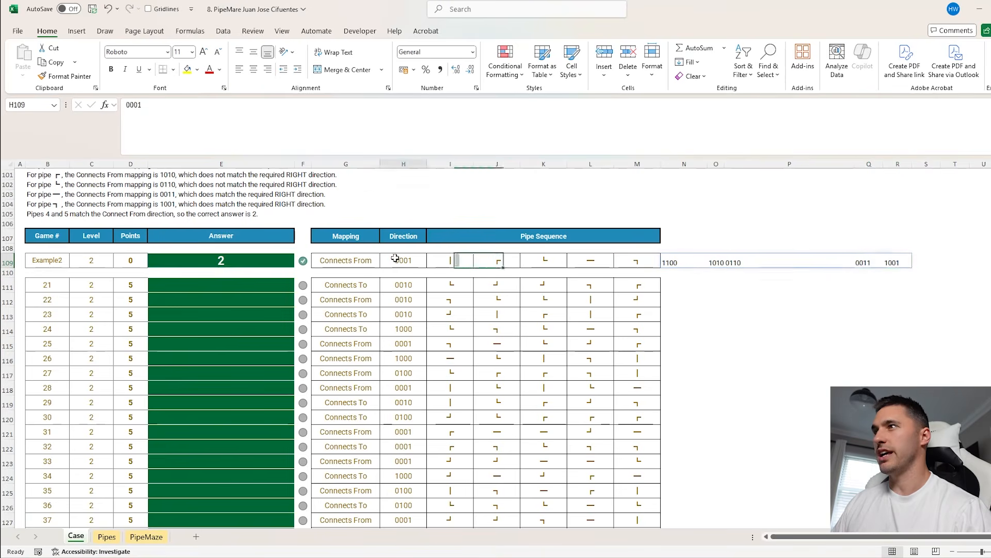
left_click(674, 262)
left_click(130, 105)
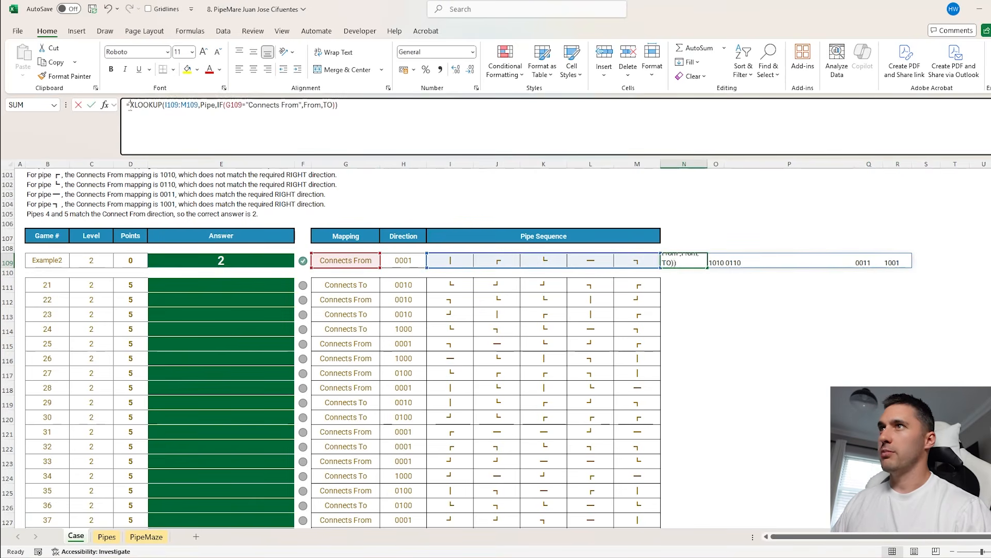
type("MID(")
left_click(465, 128)
type(",se")
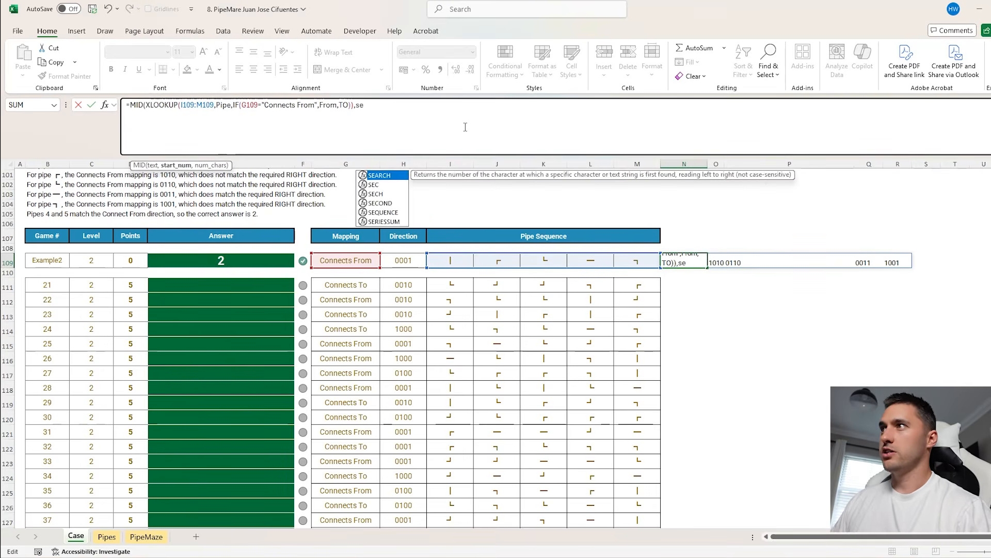
key("Tab")
type("1,")
left_click(412, 259)
type(",1)")
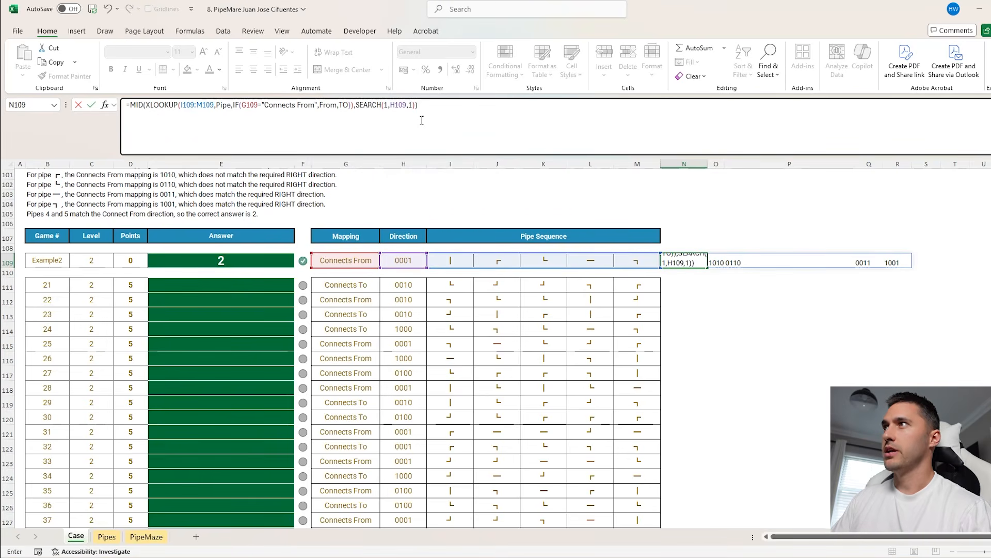
key("Return")
Correct the N109 formula so SEARCH(1,H109) sets the start position and MID returns 1 character
key("Return")
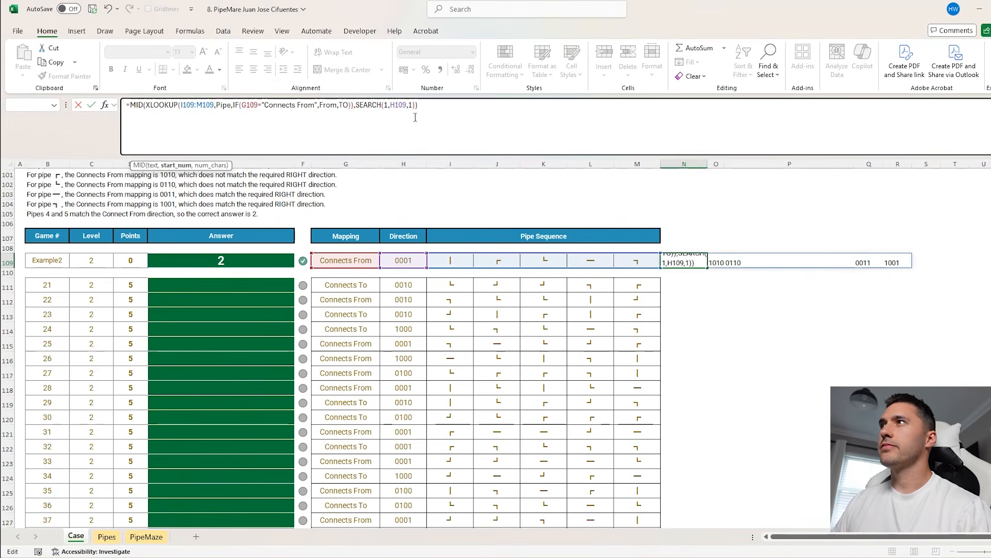
left_click(406, 105)
type(")")
left_click(428, 106)
key("BackSpace")
key("Return")
Copy the N109 formula down to N111 and check it against game 21's pipe sequence in I111:M111
left_click(684, 260)
left_click_drag(707, 267, 692, 288)
left_click(691, 289)
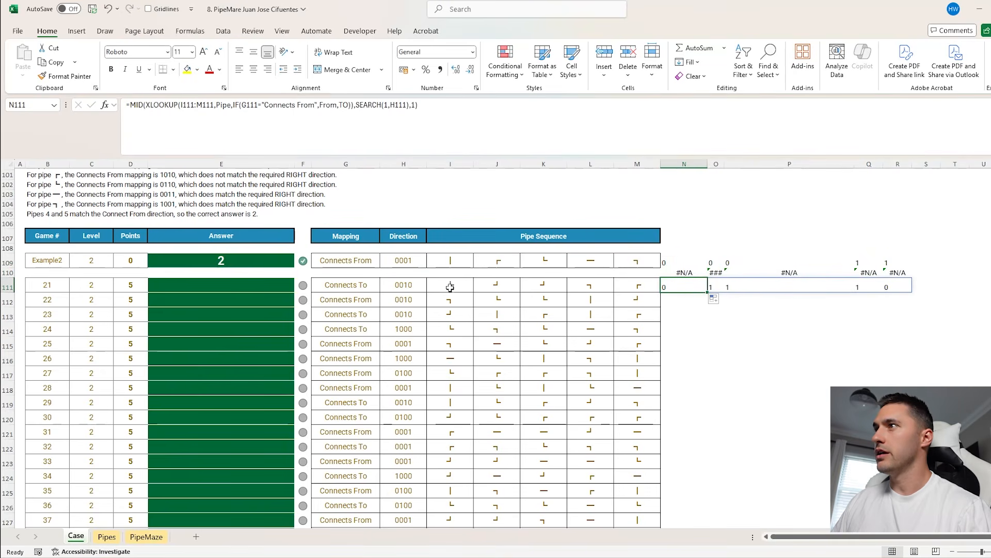
left_click_drag(450, 285, 637, 284)
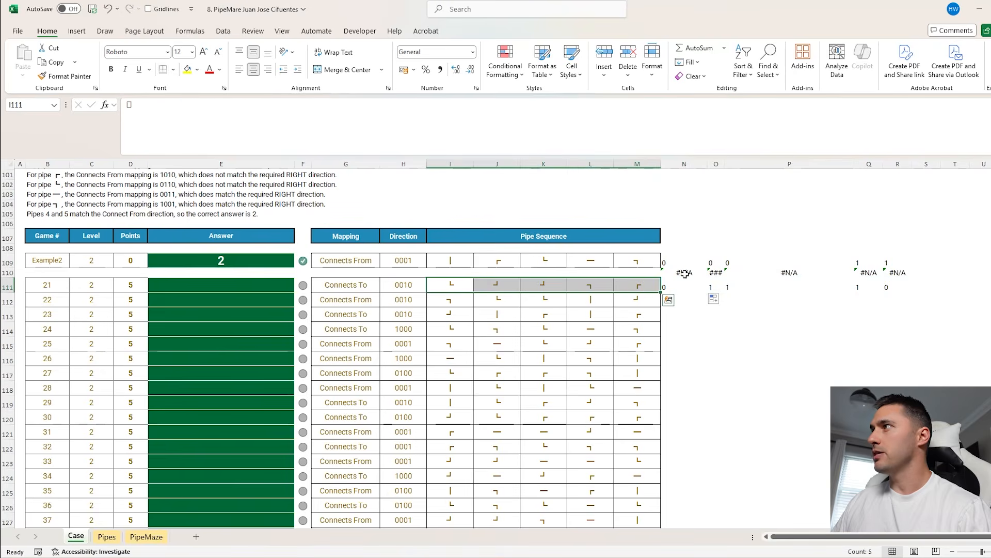
left_click(684, 261)
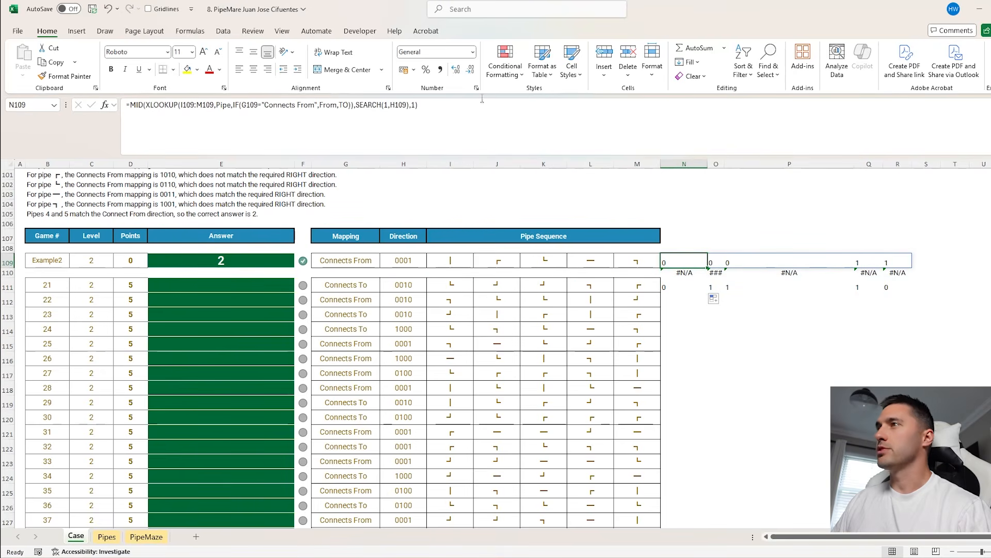
Multiply the MID result in N109 by 1 to convert the digits to numbers
left_click(462, 113)
type("(")
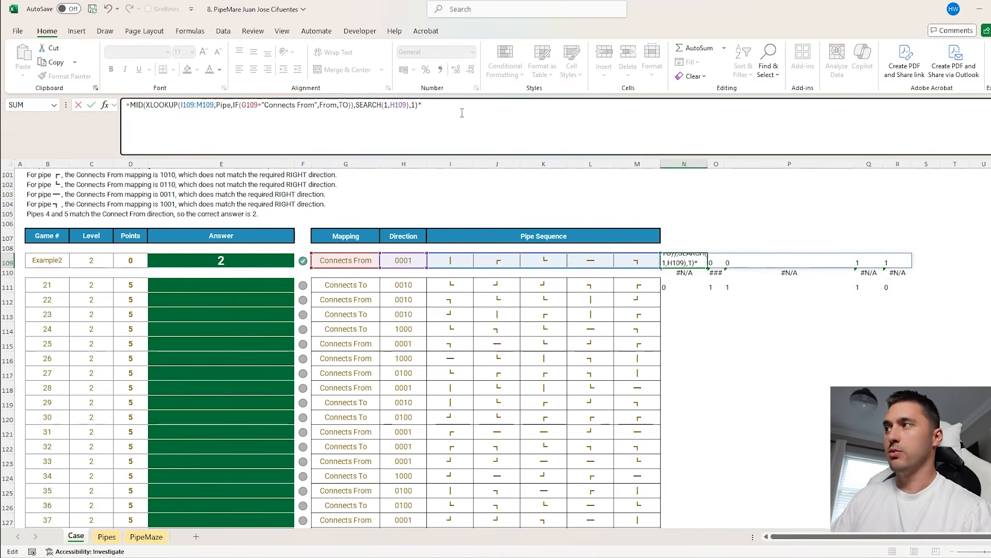
type("1")
key("Return")
left_click(684, 262)
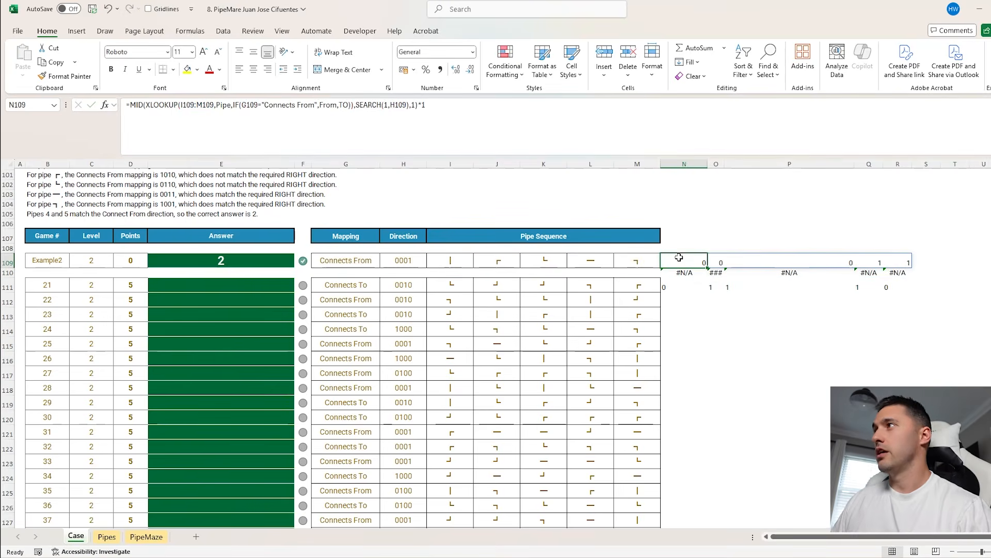
Wrap the N109 formula in SUM and fill it down column N through the Level 2 game rows
left_click(129, 106)
type("SUM(")
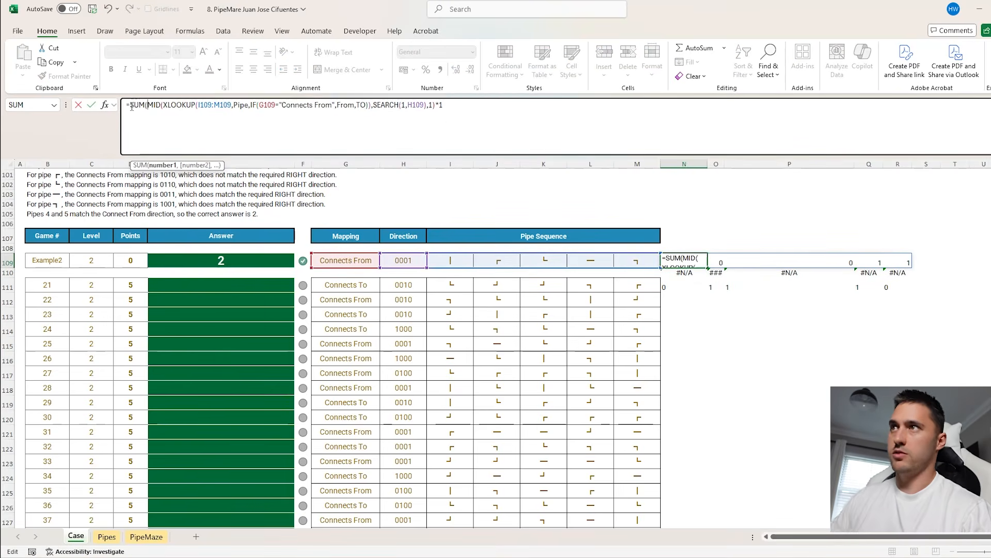
type(")")
key("Return")
left_click(697, 265)
left_click_drag(708, 267, 708, 290)
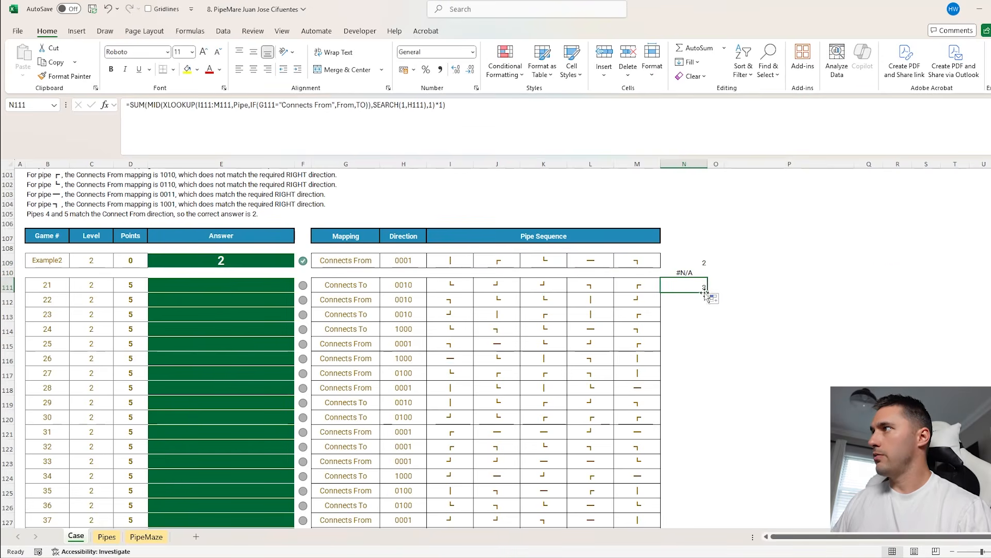
double_click(708, 292)
Copy the Level 2 results from N111 down and paste them as values into the answer cells starting at E111
key("ctrl+c")
left_click(264, 285)
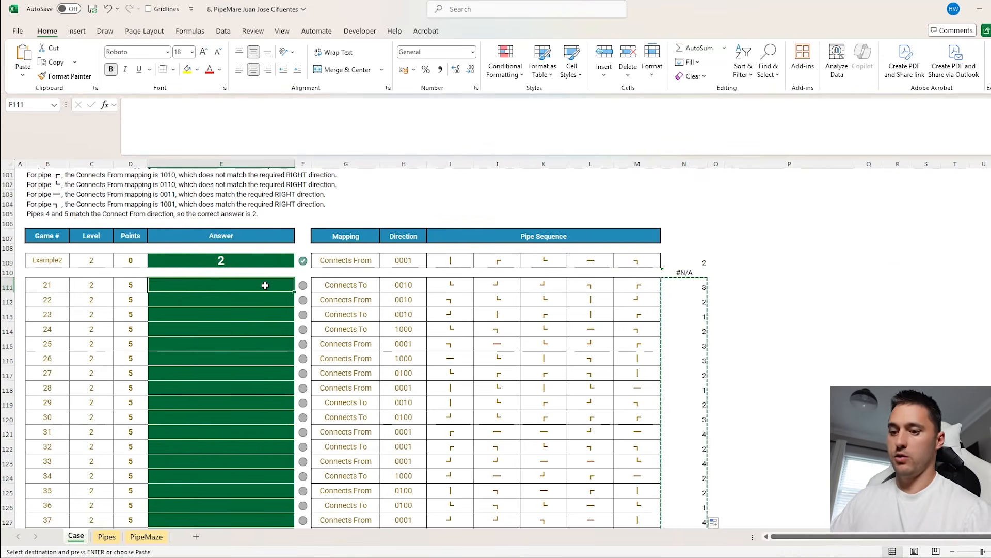
key("ctrl+shift+v")
Examine the Level 3 instructions, example and Pipe 1 and Pipe 2 columns to see when two adjacent pipes connect
scroll(432, 252, "down", 6)
scroll(432, 252, "down", 4)
left_click(450, 341)
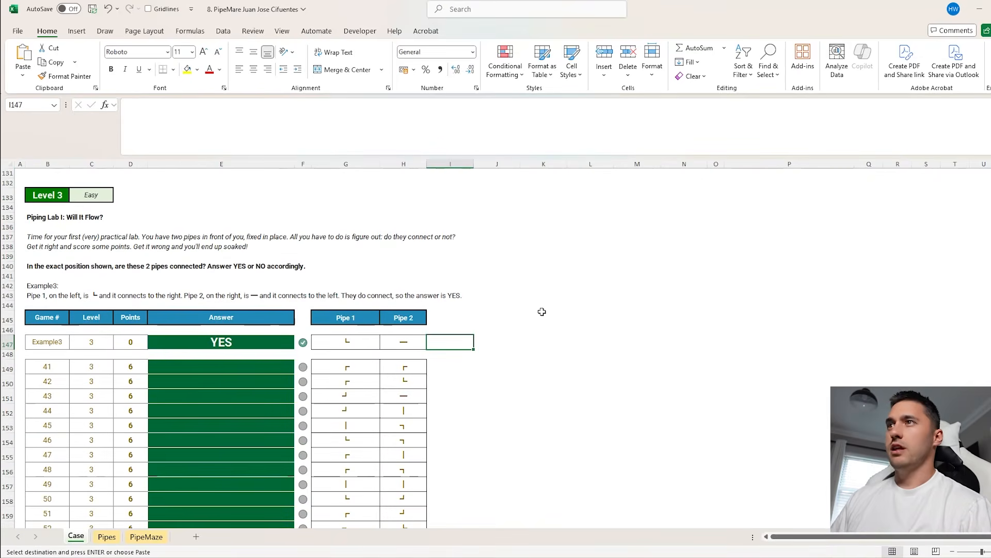
scroll(542, 311, "down", 2)
left_click_drag(351, 305, 393, 305)
left_click(449, 306)
left_click(403, 306)
scroll(559, 330, "up", 1)
scroll(559, 330, "down", 1)
left_click(350, 307)
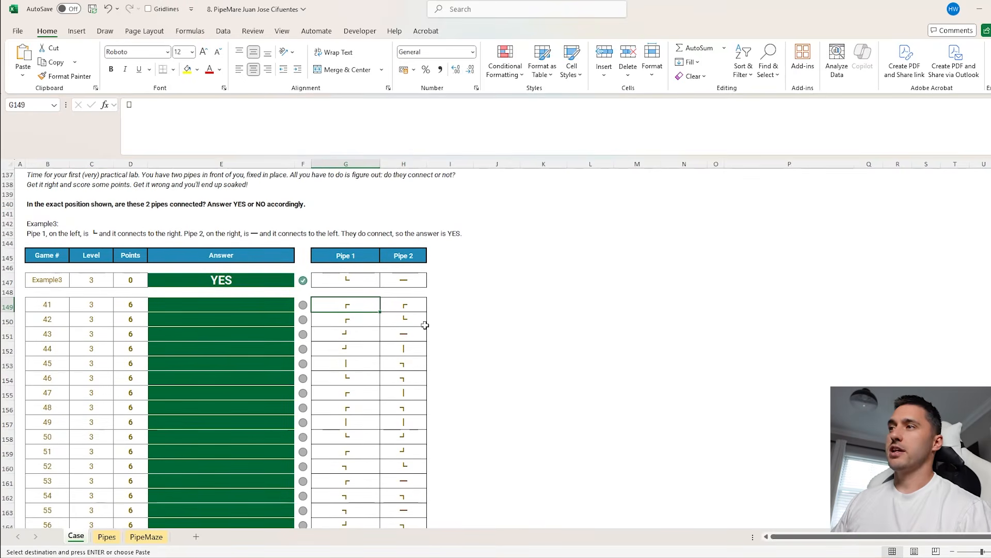
left_click(411, 308)
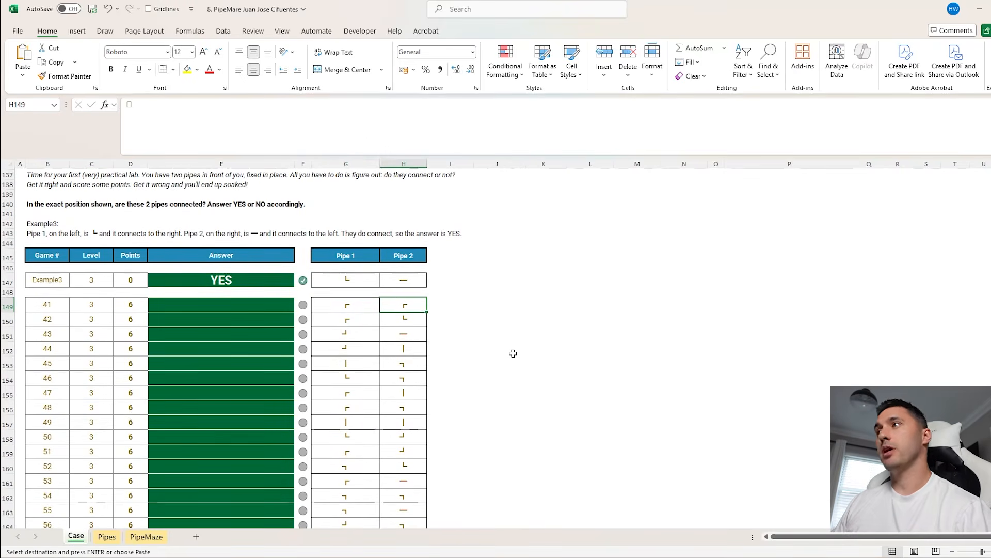
scroll(536, 350, "up", 5)
scroll(580, 330, "down", 4)
Enter =XLOOKUP(G149,Pipe,TO) in I149 to look up the Connects To code of game 41's Pipe 1
left_click(446, 337)
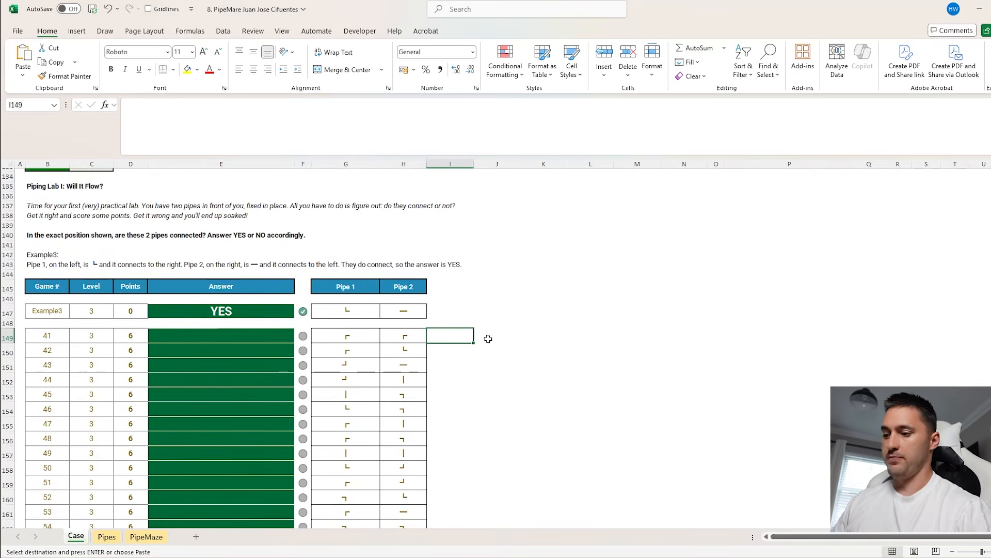
type("=XLOOKUP(")
key("Left")
key("Left")
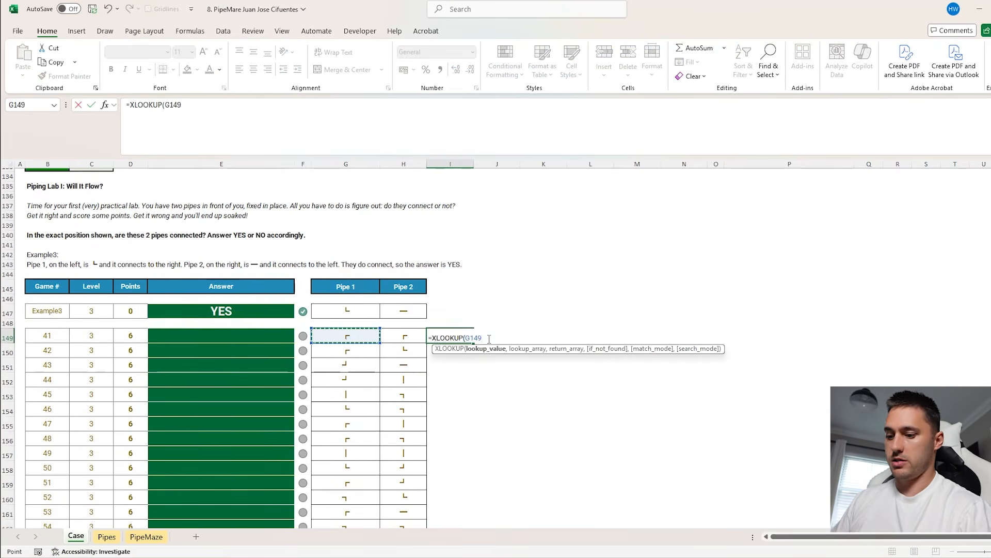
type(",pipe")
key("Tab")
type(",to")
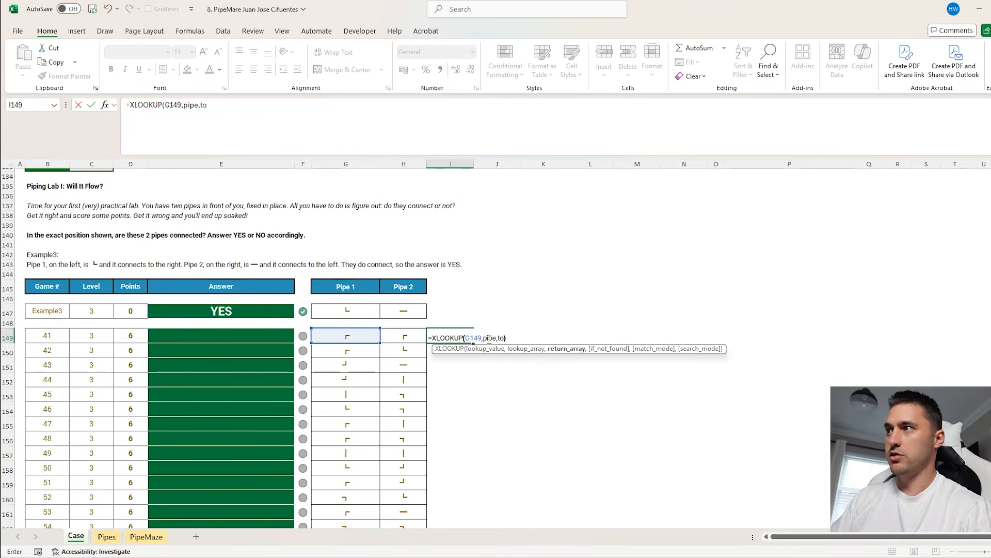
key("Return")
Copy the I149 lookup to J149 for Pipe 2, change its return array to From and compare both codes
left_click(445, 336)
left_click_drag(474, 343, 516, 338)
left_click(240, 119)
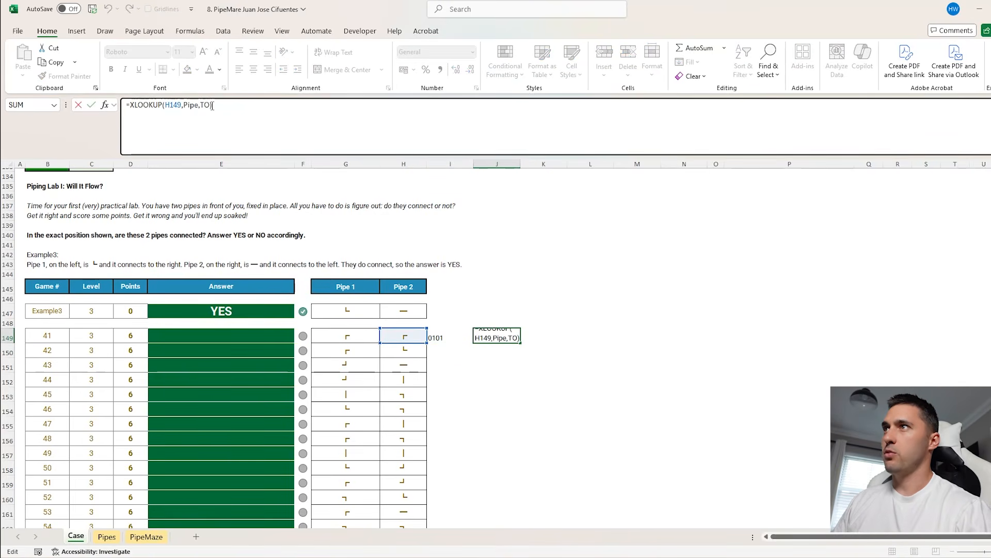
type("from")
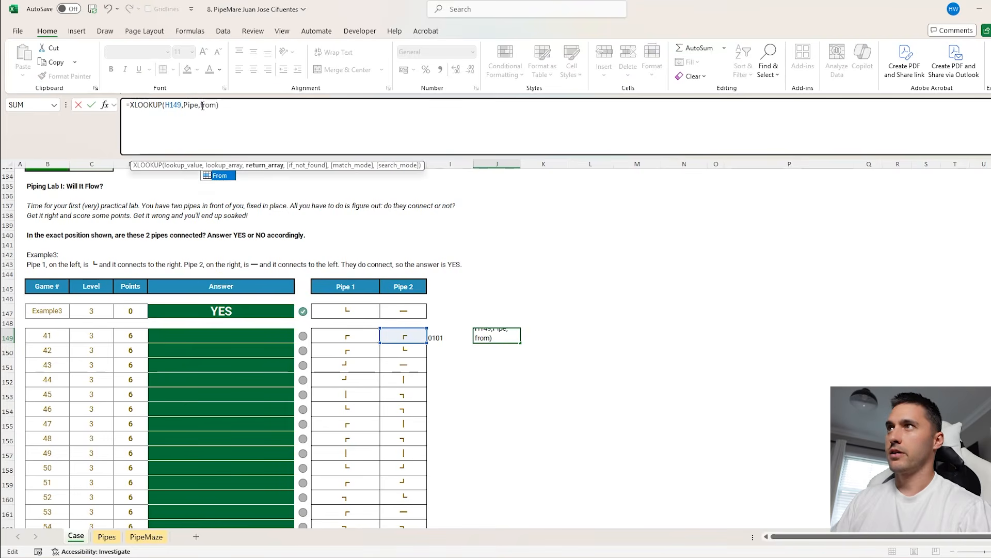
key("Return")
left_click(459, 338)
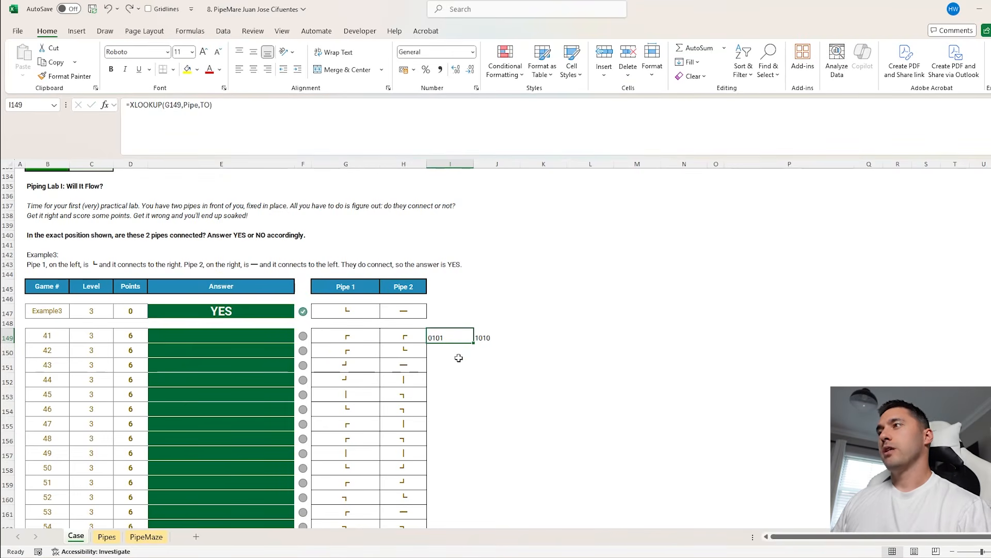
left_click(481, 337)
left_click(456, 337)
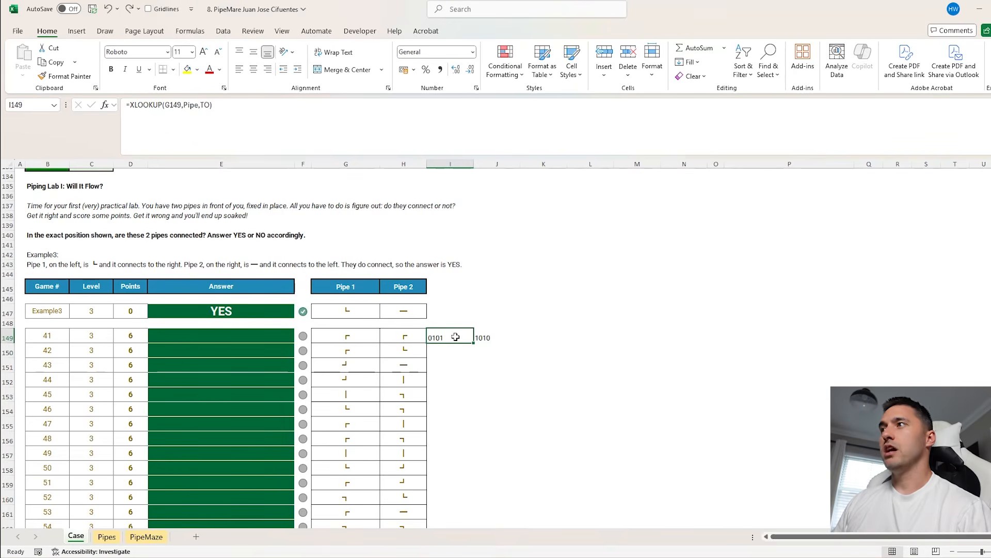
Wrap the I149 lookup in RIGHT to extract the last digit of Pipe 1's code
left_click(131, 106)
type("r")
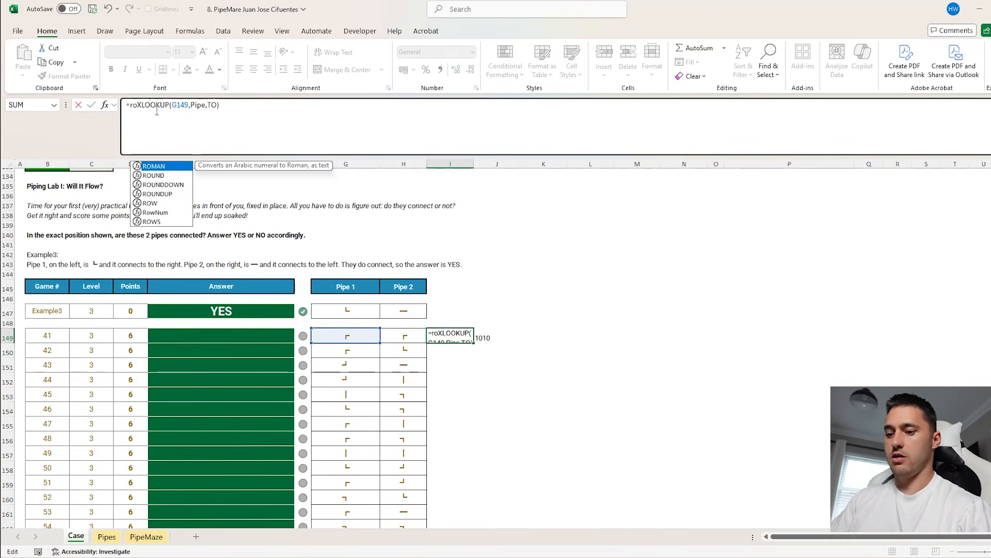
type("ight")
key("Tab")
left_click(275, 124)
type(")")
key("Return")
Copy the I149 formula to J149 and change its return array to From, giving =RIGHT(XLOOKUP(H149,Pipe,From))
left_click(475, 337)
left_click(456, 337)
left_click_drag(473, 343, 505, 341)
left_click(498, 336)
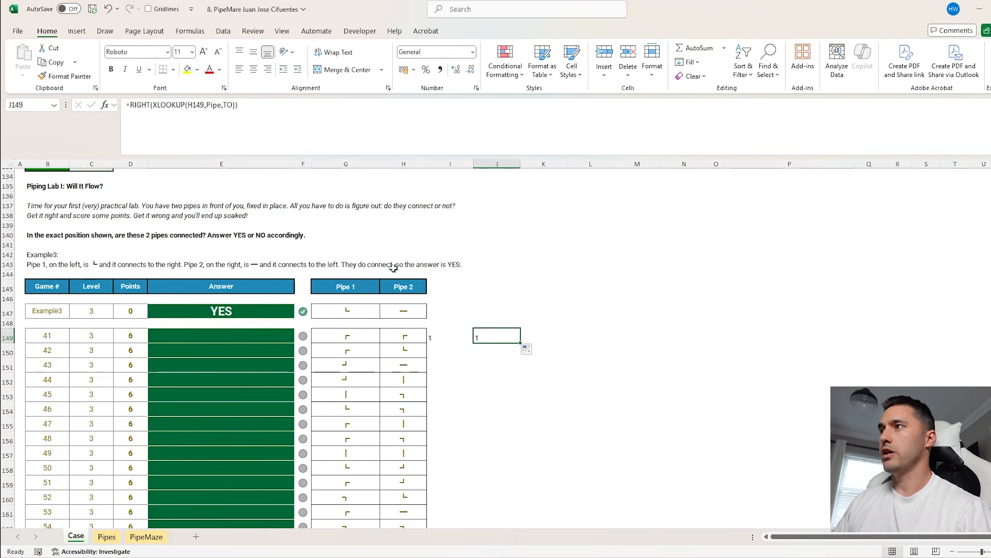
double_click(228, 108)
type("from")
key("Return")
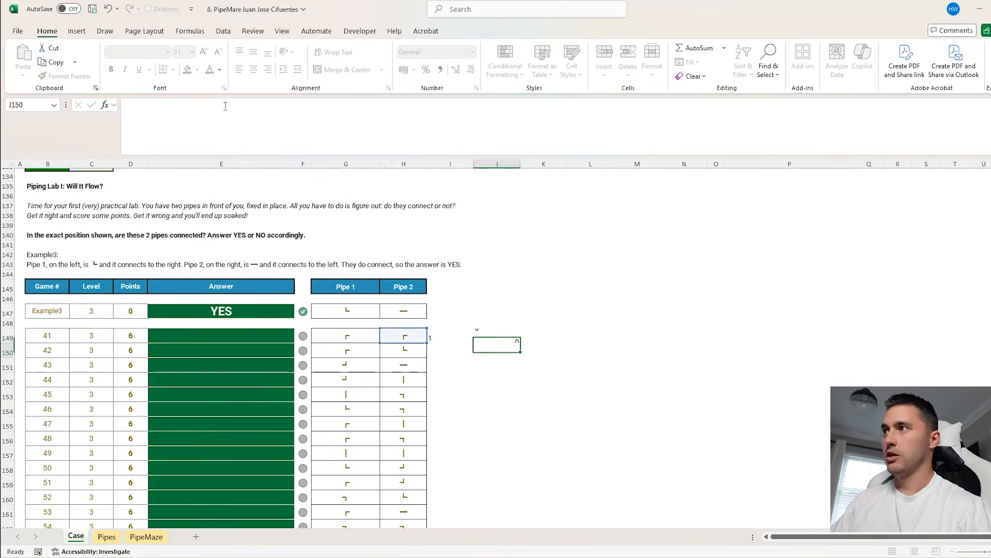
Enter an AND formula in K149 that tests I149:J149
left_click(541, 338)
type("=and(")
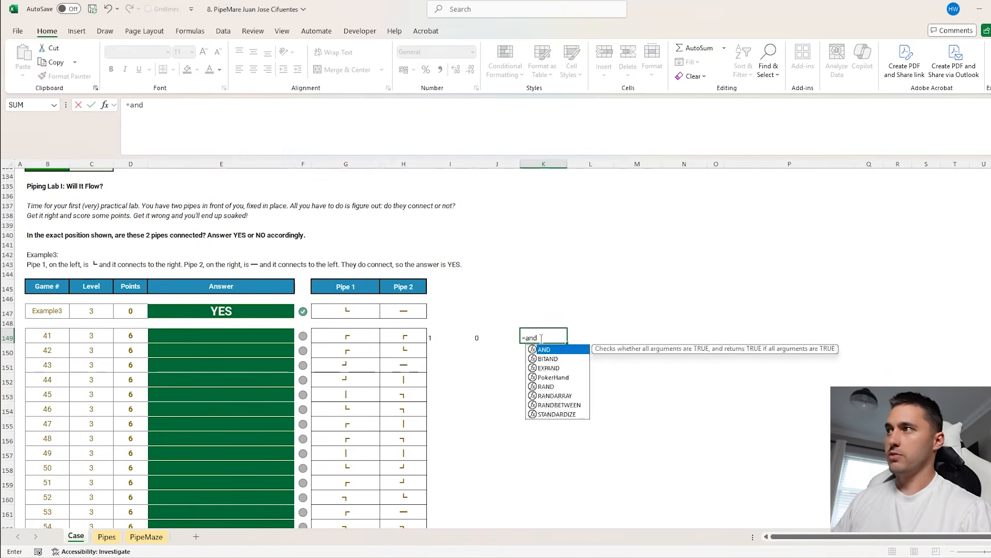
left_click_drag(491, 337, 439, 337)
key("Return")
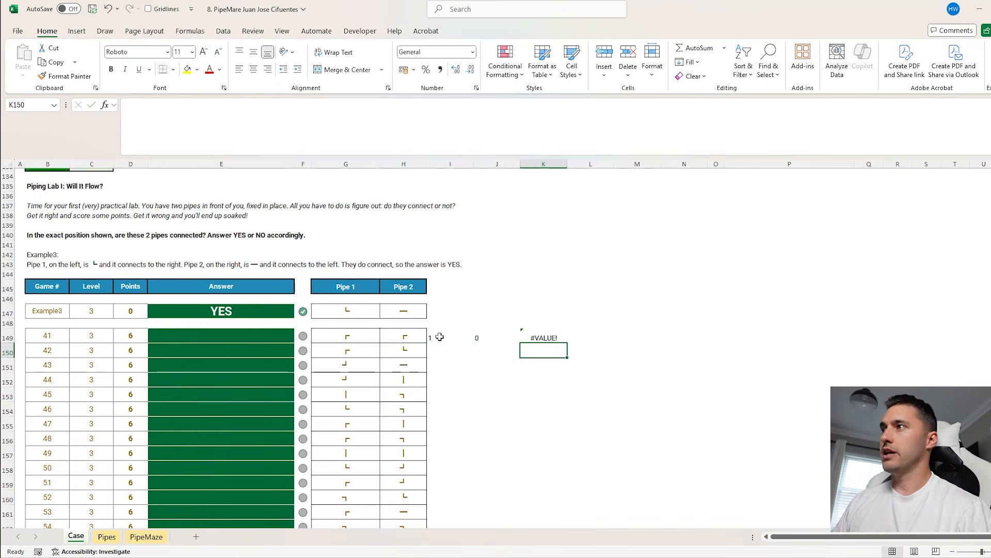
Multiply the I149 and J149 formulas by 1 and fill I149:K149 down the Level 3 game rows
left_click(439, 337)
left_click(299, 127)
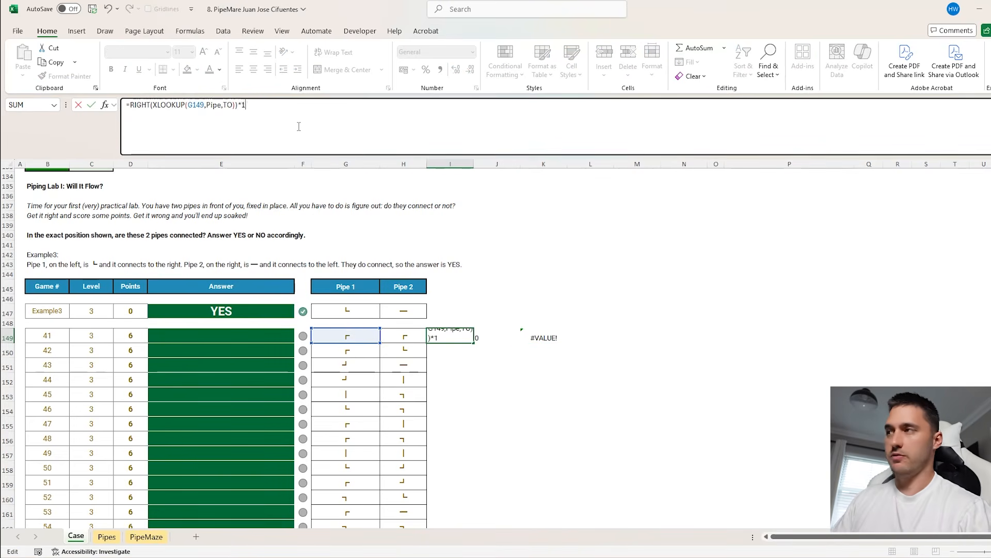
key("Tab")
left_click(298, 127)
type("*1")
key("Return")
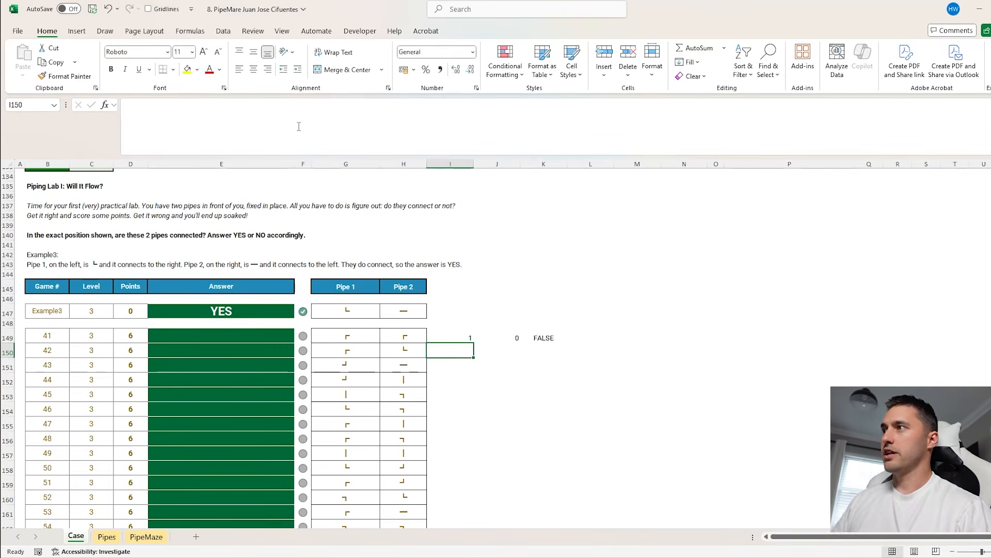
left_click_drag(467, 336, 542, 337)
double_click(567, 344)
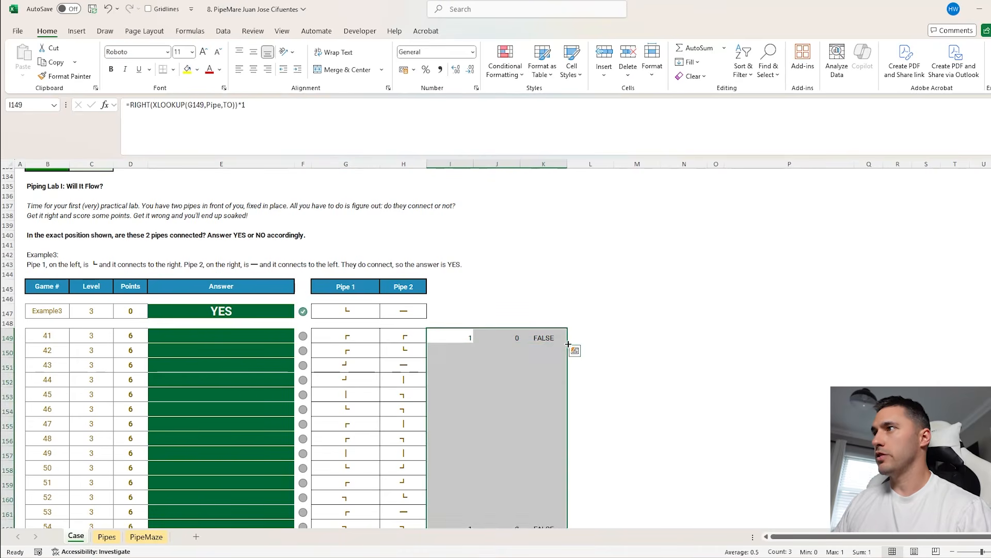
Enter =IF(K149,"Yes","No") in E149 and fill it down the Level 3 answers
left_click(249, 338)
type("=IF(")
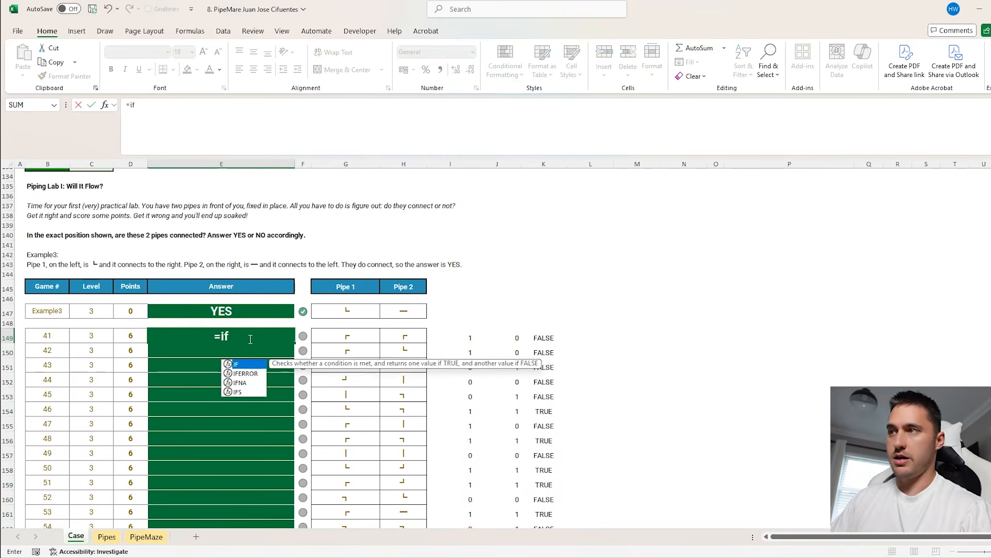
left_click(538, 342)
type(",\"Yes\",")
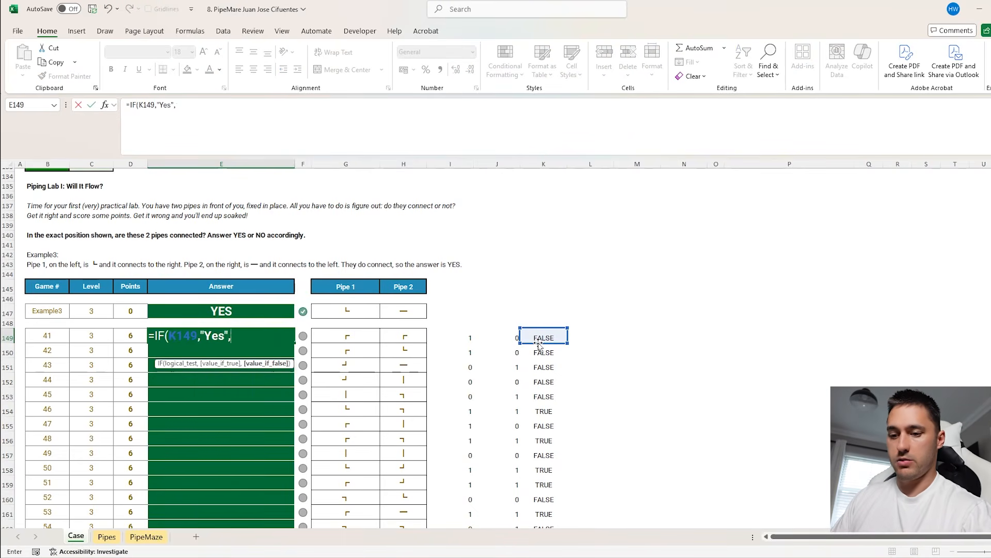
type("\"No\")")
key("ctrl+Return")
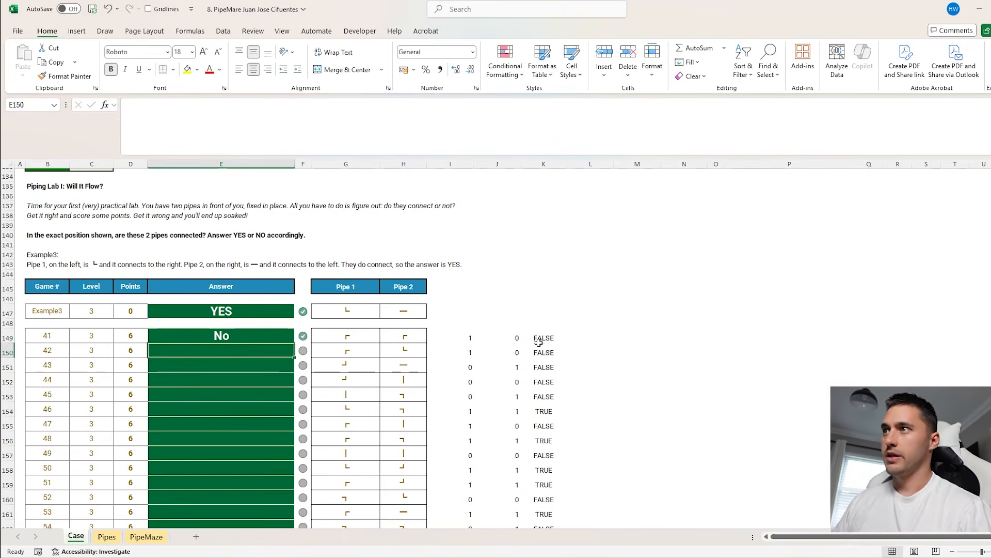
double_click(294, 342)
scroll(542, 320, "down", 13)
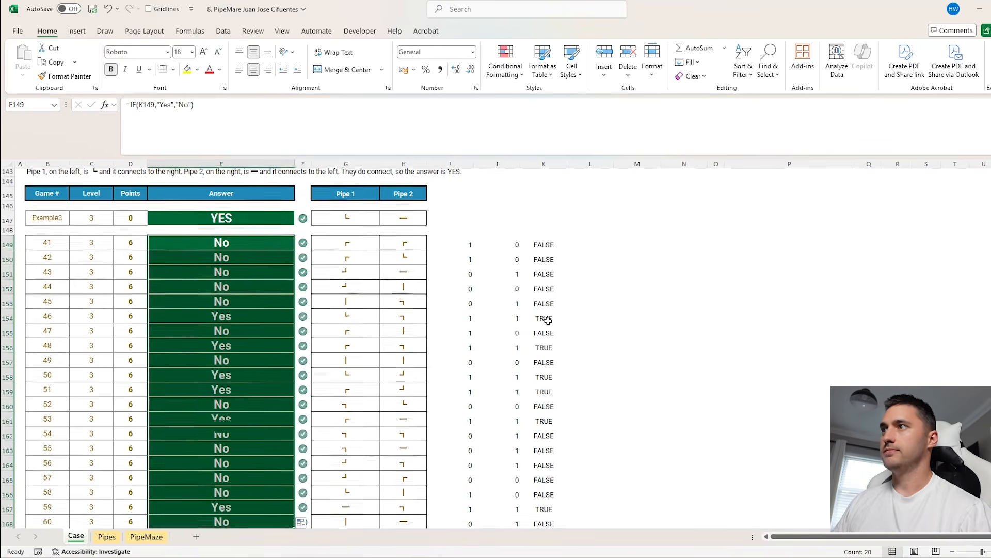
Enter the text example4 in J188 as the lookup input for Level 4
left_click(397, 348)
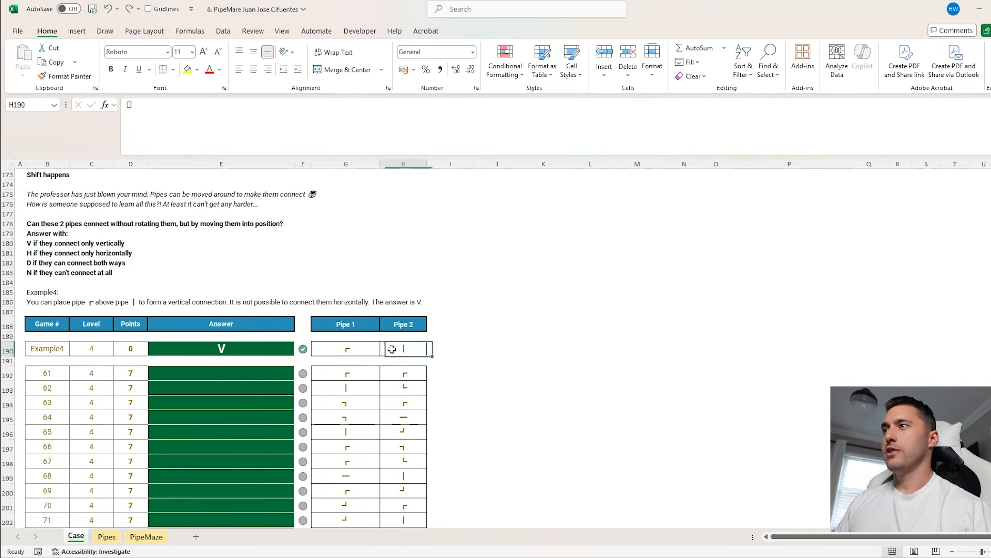
scroll(502, 374, "down", 2)
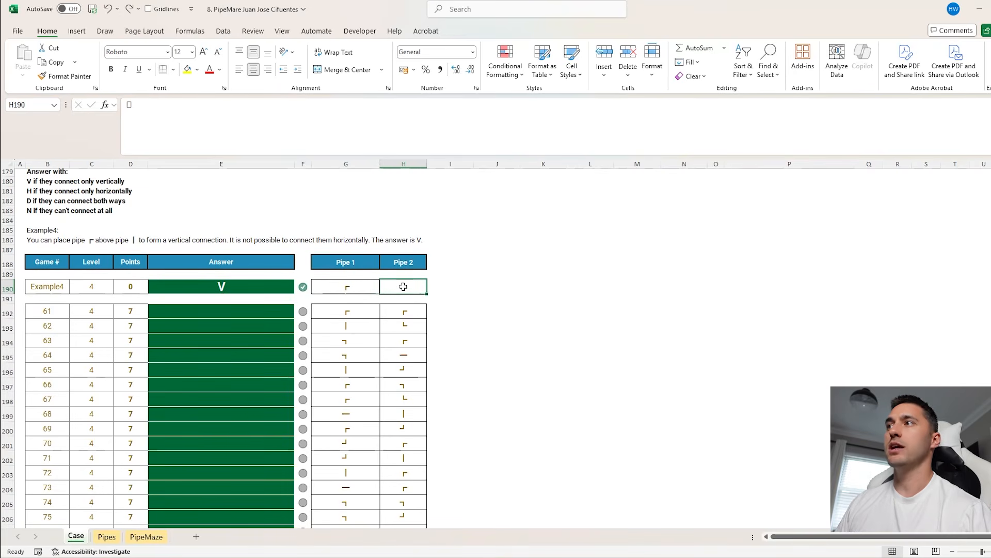
left_click(341, 287)
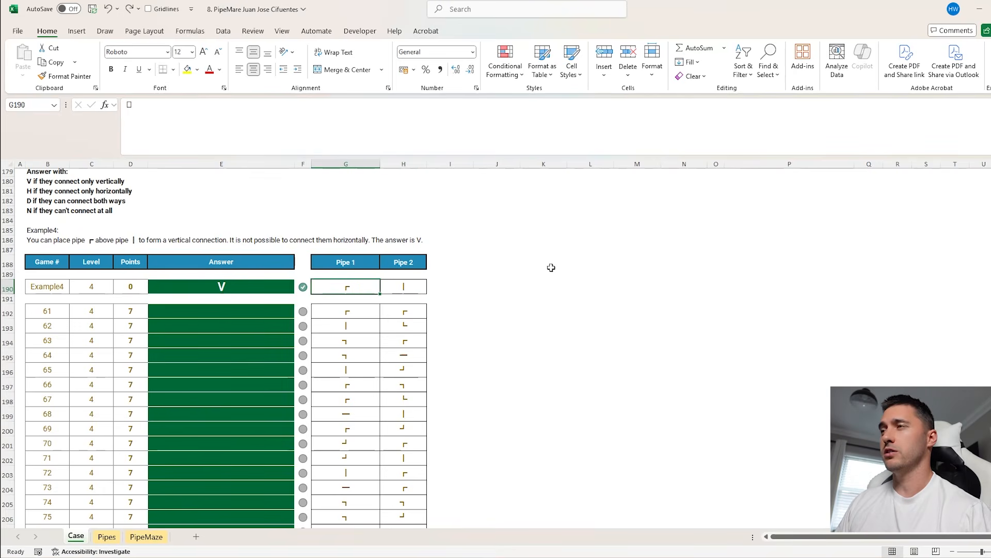
left_click(517, 262)
type("example4")
key("Tab")
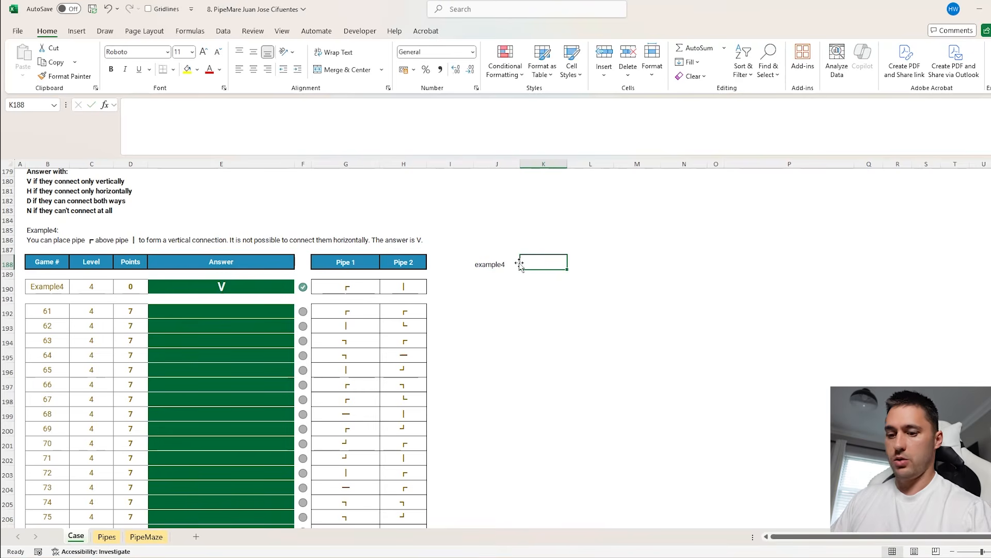
Enter an XLOOKUP in K188 that finds J188 in B190:B211 and returns the matching Pipe 1 and Pipe 2 symbols
type("=xl")
key("Tab")
left_click(498, 263)
type(",")
left_click_drag(47, 286, 47, 516)
type(",")
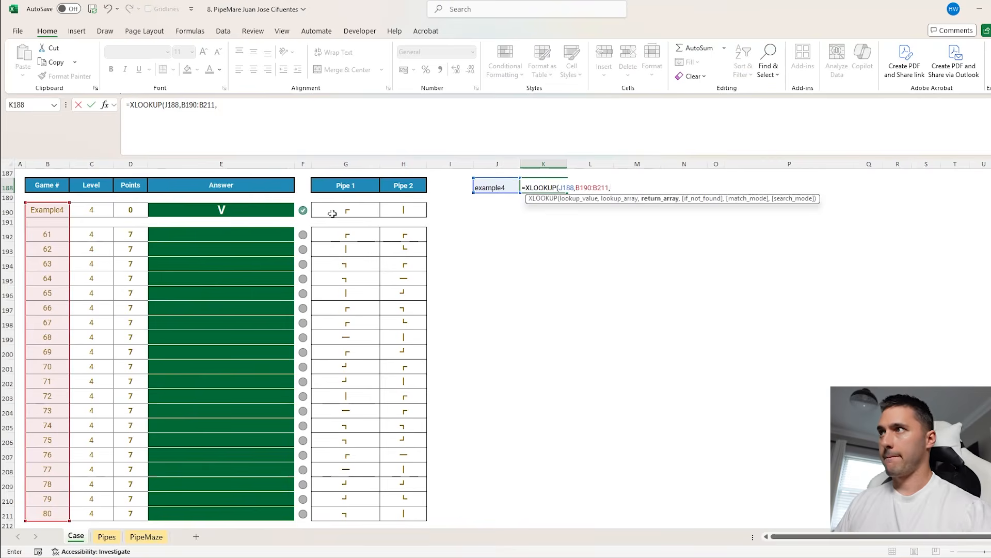
left_click_drag(333, 213, 403, 247)
key("ctrl+shift+Down")
type(")")
key("Return")
Enter =XLOOKUP(K188,Pipe,TO) in K191 to get the first pipe's code
scroll(543, 253, "up", 1)
left_click(543, 253)
type("=xl")
key("Tab")
left_click(540, 221)
type(",pipe,to")
key("Return")
left_click(531, 251)
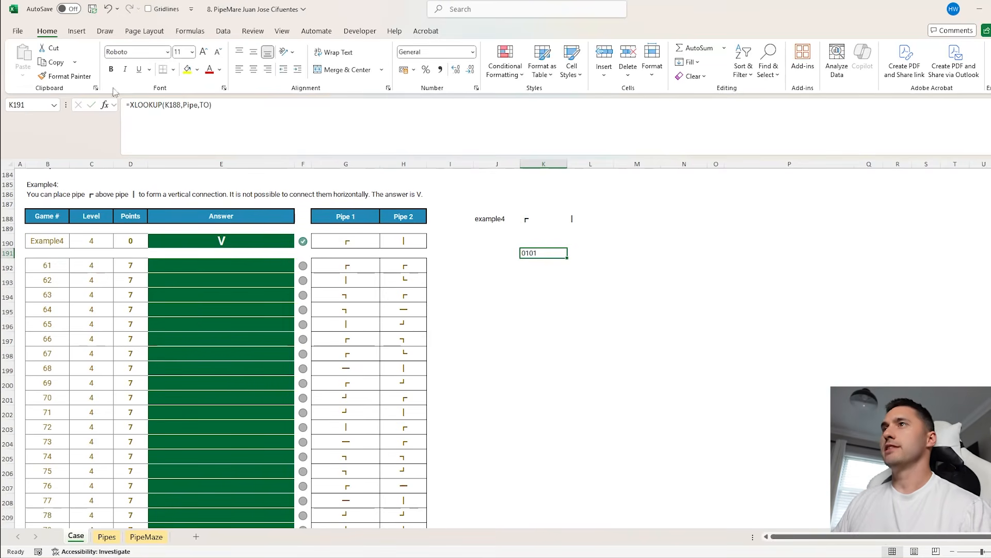
Wrap the K191 lookup in SplitText and multiply it by 1 to turn the code into separate numeric digits
left_click(131, 107)
type("split")
key("Tab")
left_click(282, 110)
type(")*1")
key("Return")
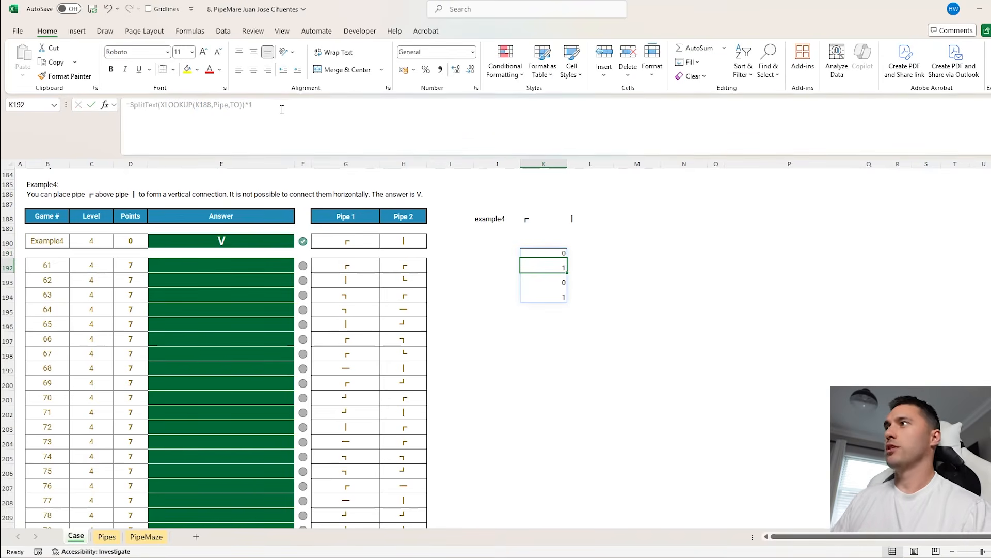
Copy the K191 formula to L191 and change its return array to From
left_click(548, 253)
left_click_drag(567, 258, 594, 256)
left_click(238, 105)
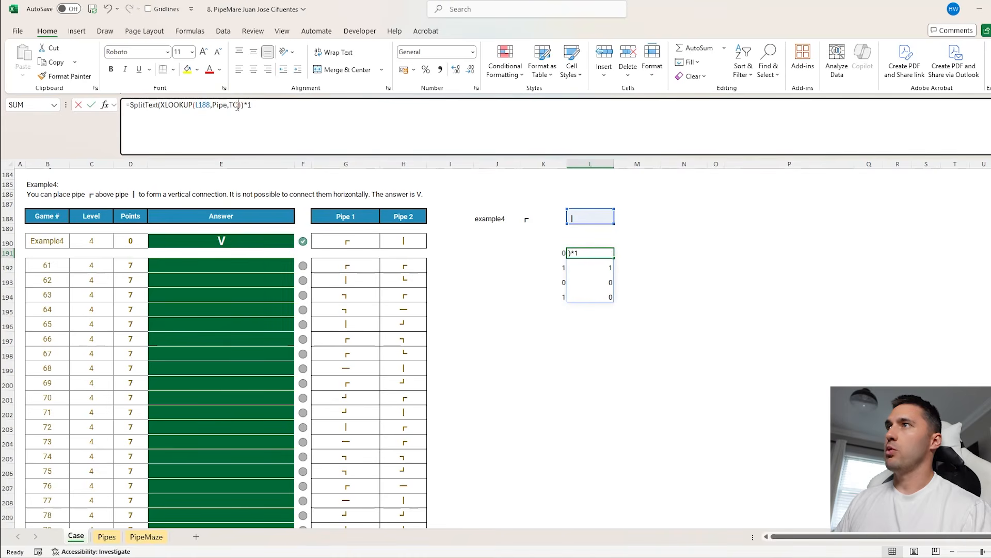
type("From")
key("Return")
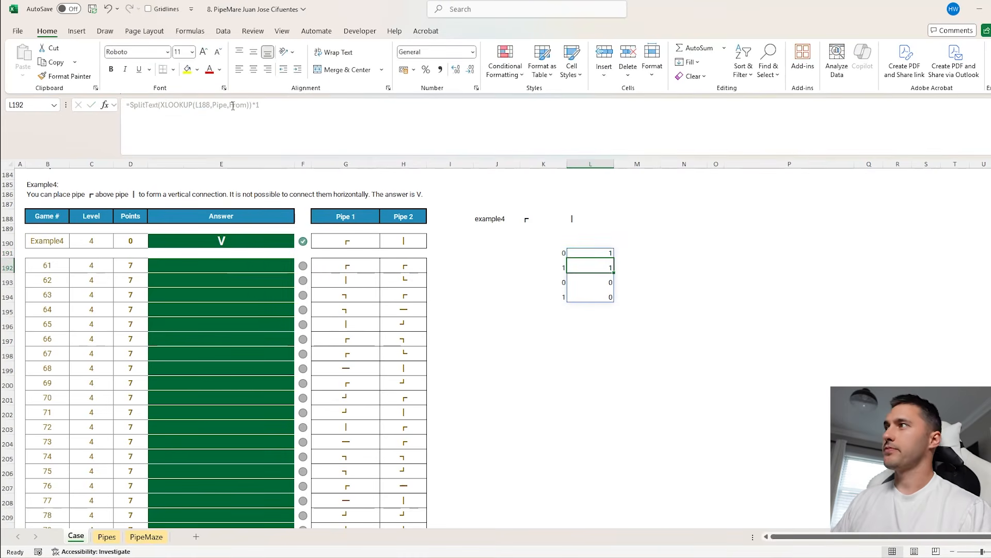
Label the four digit rows V, V, H and H in M191:M194
left_click_drag(560, 255, 594, 296)
left_click(636, 253)
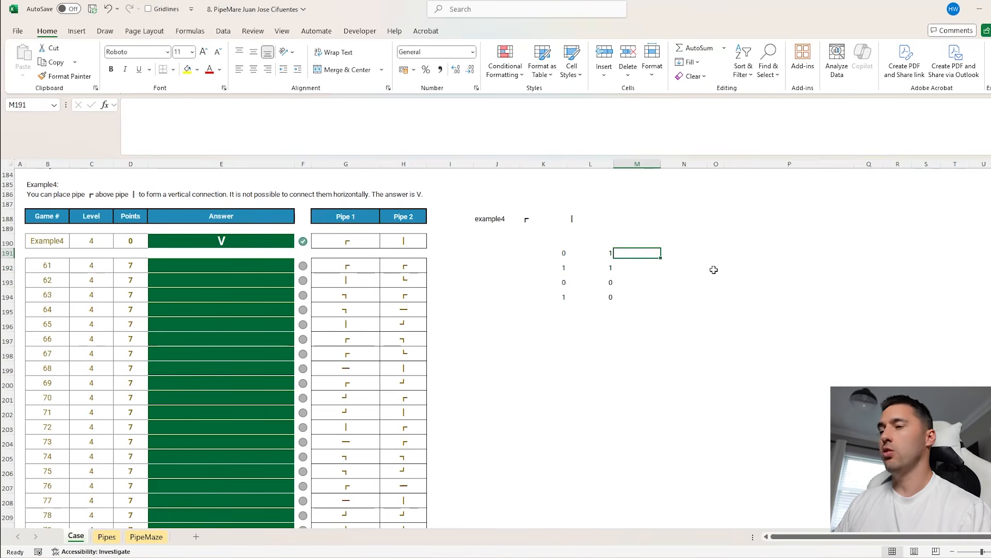
type("V")
key("Return")
type("V")
key("Return")
type("H")
key("Return")
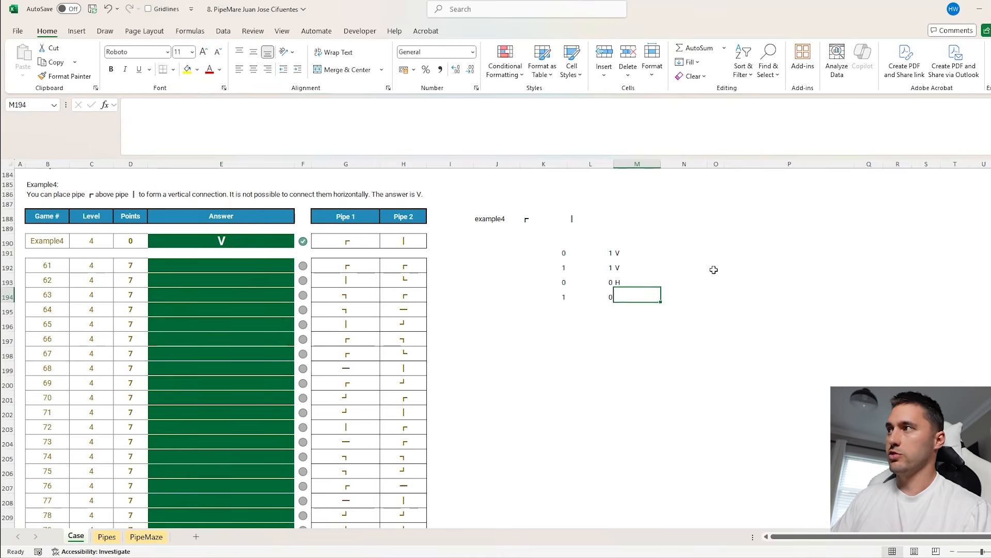
type("H")
key("Return")
left_click(659, 252)
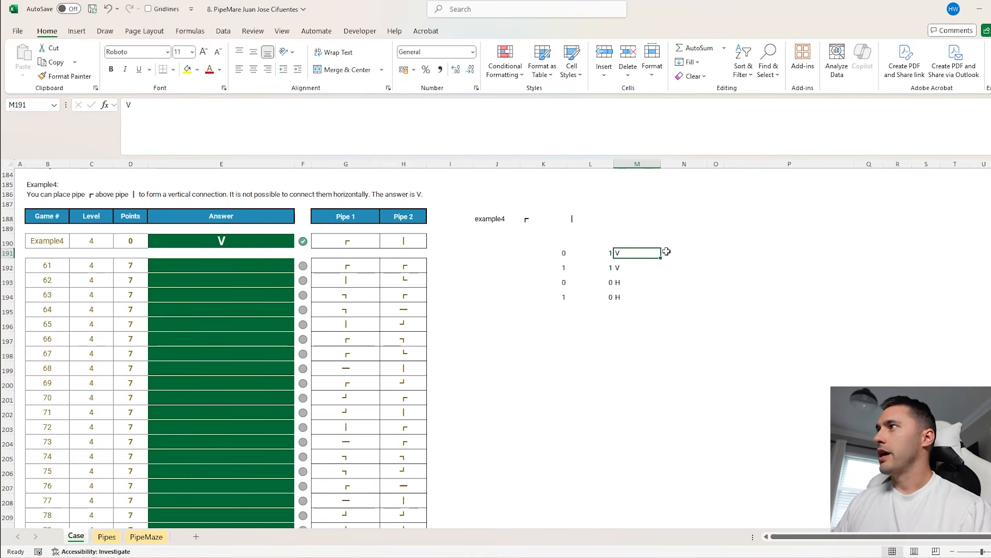
Enter =IF(AND(K191:L191),M191,"") in N191 and fill it down beside all four digit rows
left_click(683, 252)
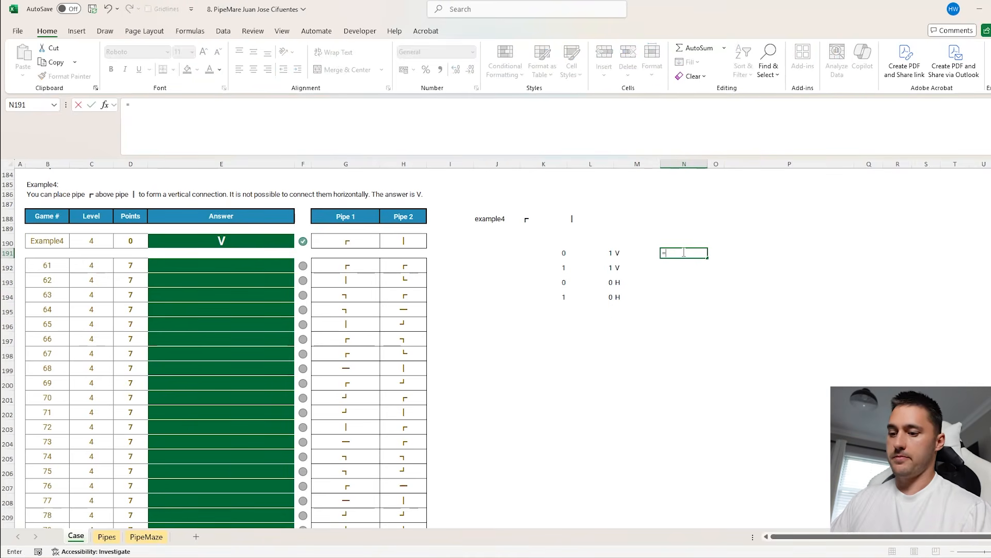
type("=IF(AND(")
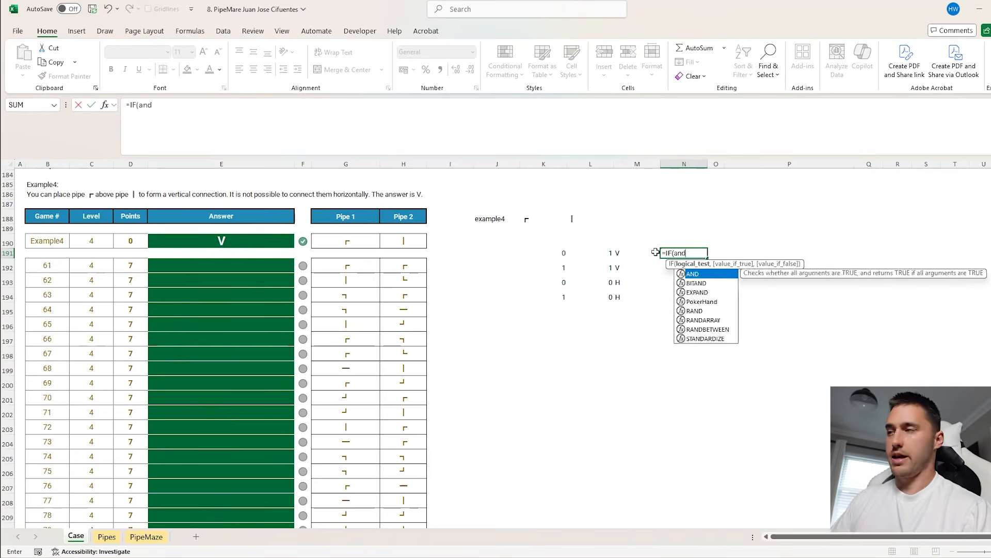
left_click_drag(612, 253, 559, 252)
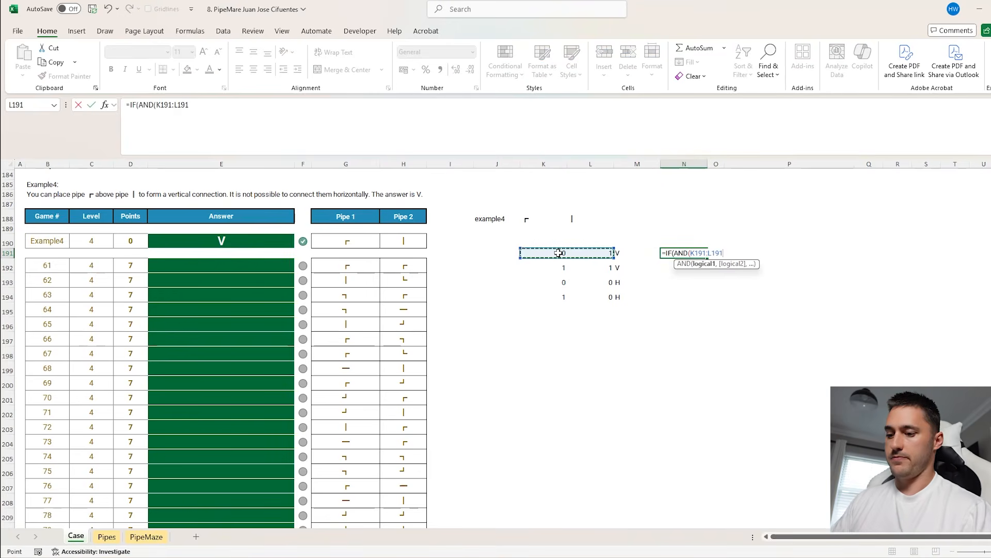
type("),")
left_click(633, 255)
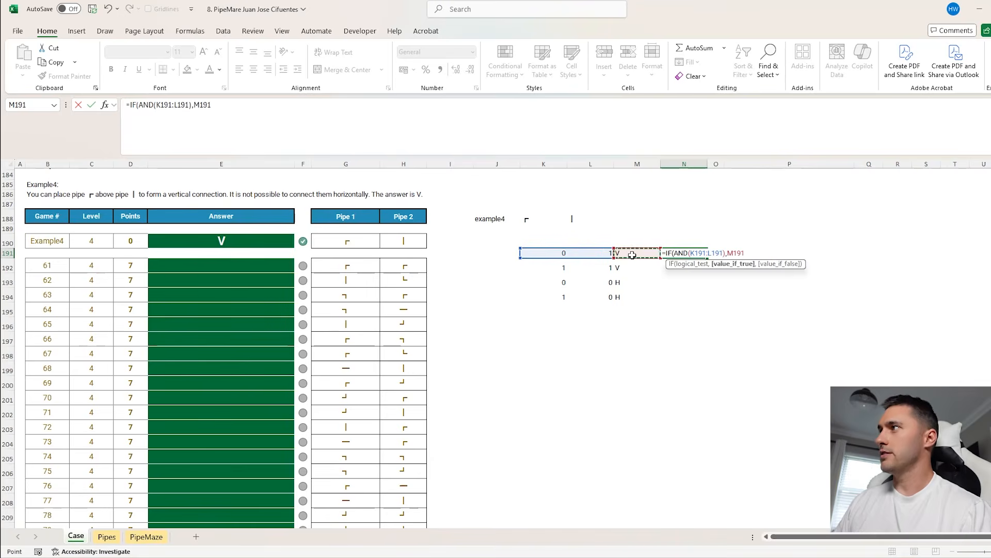
type(",\"\")")
key("ctrl+Return")
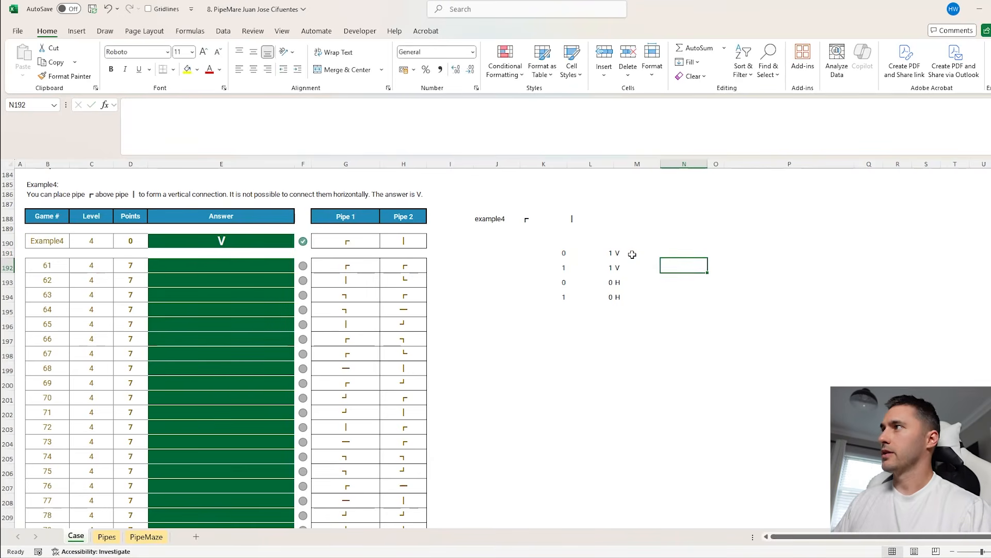
left_click_drag(707, 258, 682, 266)
Enter a CONCAT formula in K196 that joins the direction results from column N
left_click(526, 326)
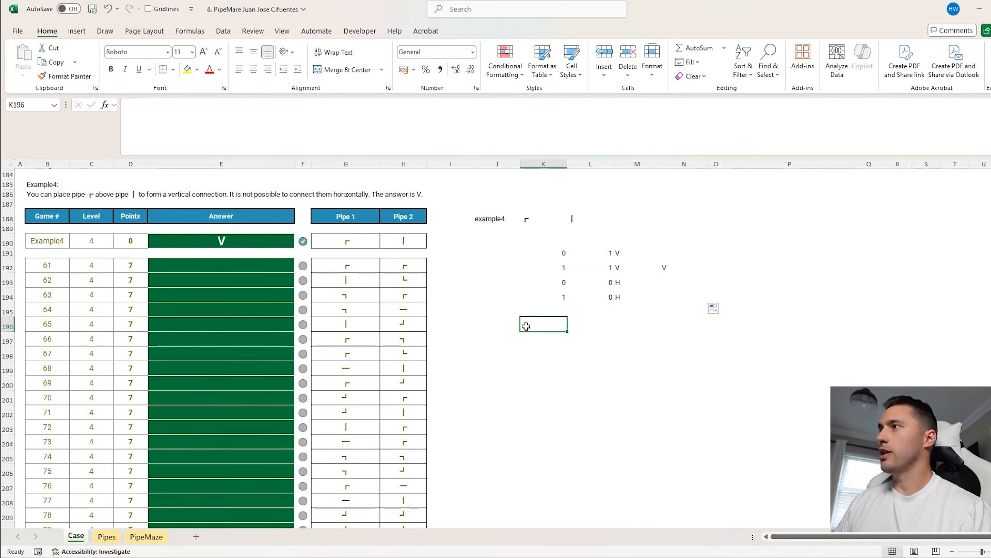
type("=CONCAT(")
left_click_drag(648, 249, 665, 291)
key("Return")
Enter =IF(LEN(K196)=2,"D",IF(LEN(K196)=1,K196,"N")) in M196 to produce the Level 4 answer
left_click(639, 323)
type("=IF(")
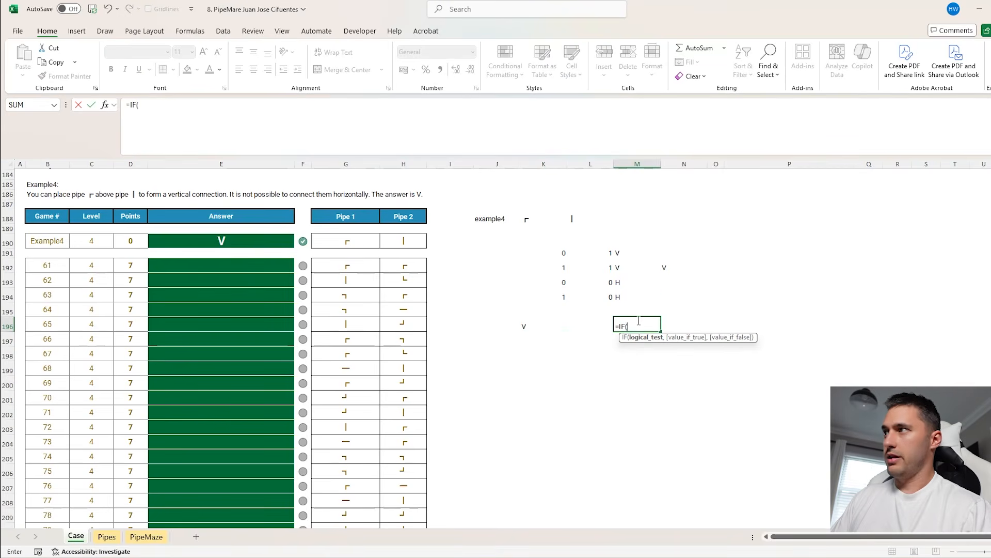
type("LEN(")
left_click(518, 328)
left_click(532, 329)
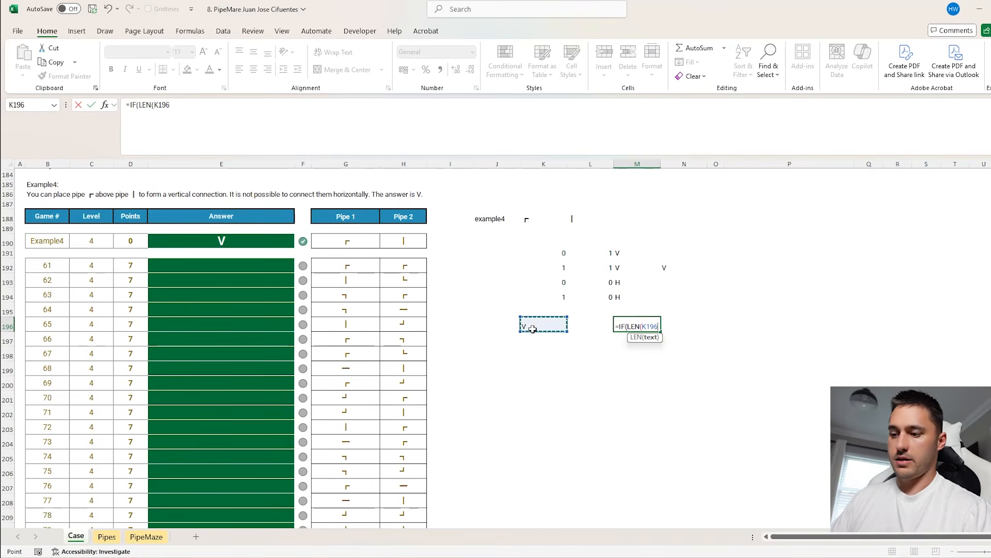
type(")=2,\"D")
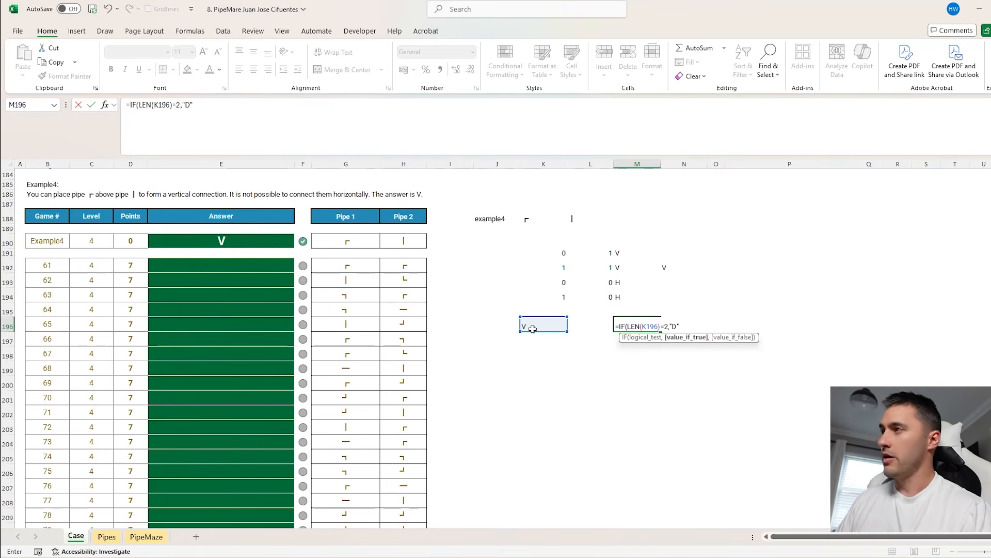
type("\",IF(len")
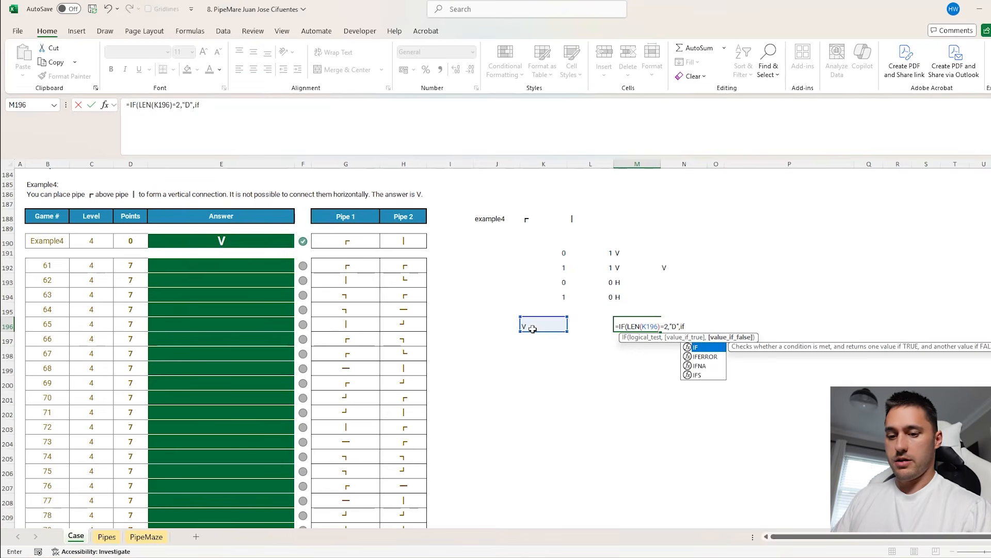
key("Tab")
left_click(538, 327)
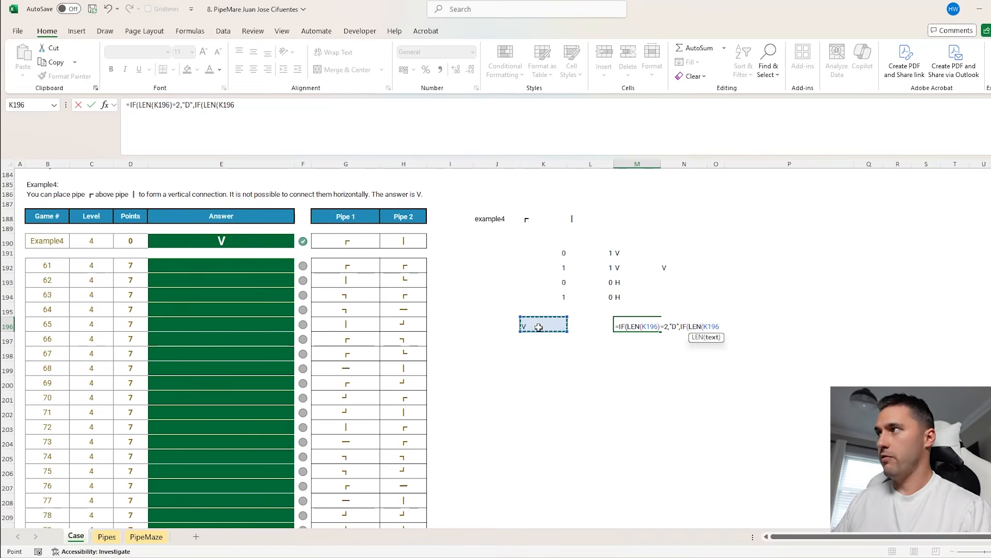
type(")=1,")
left_click(538, 328)
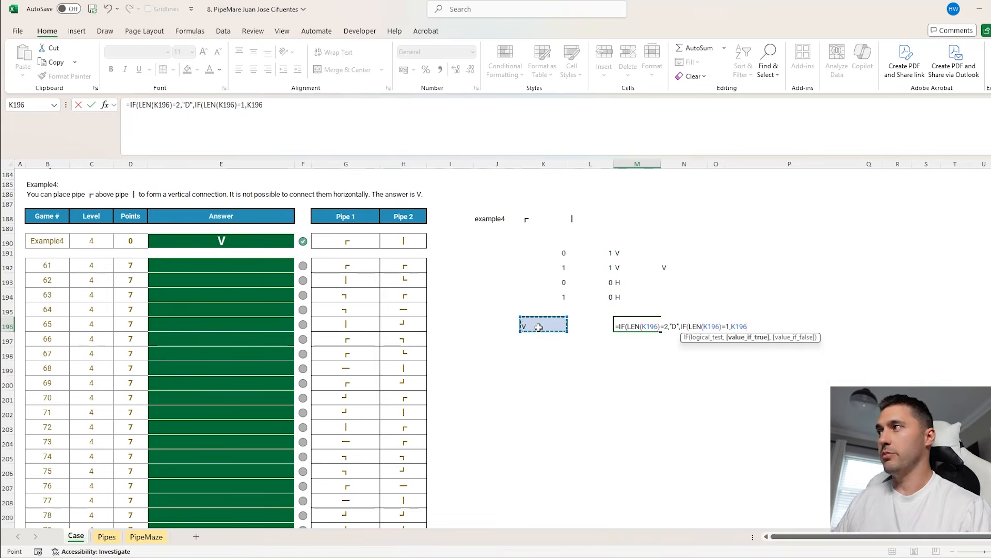
type(",")
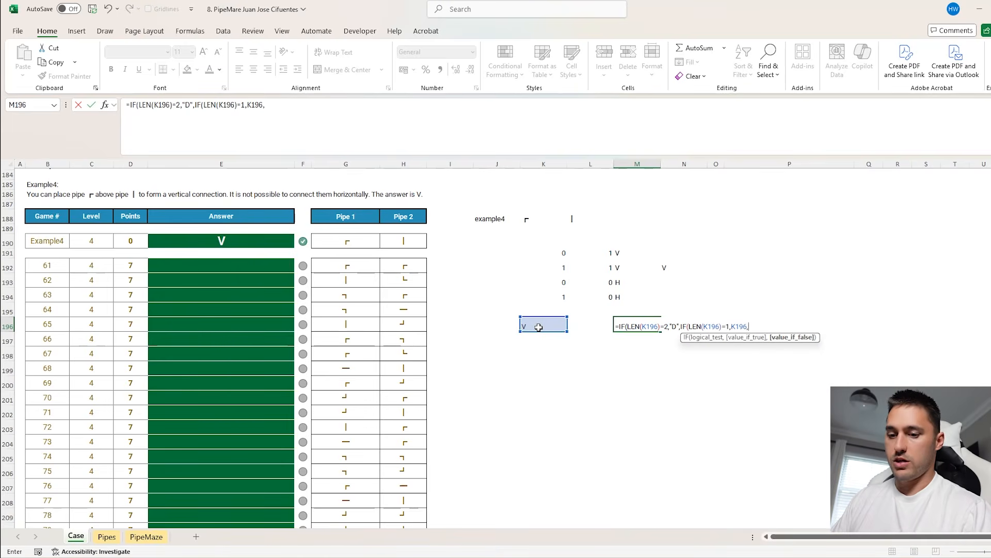
type("\"N\")))")
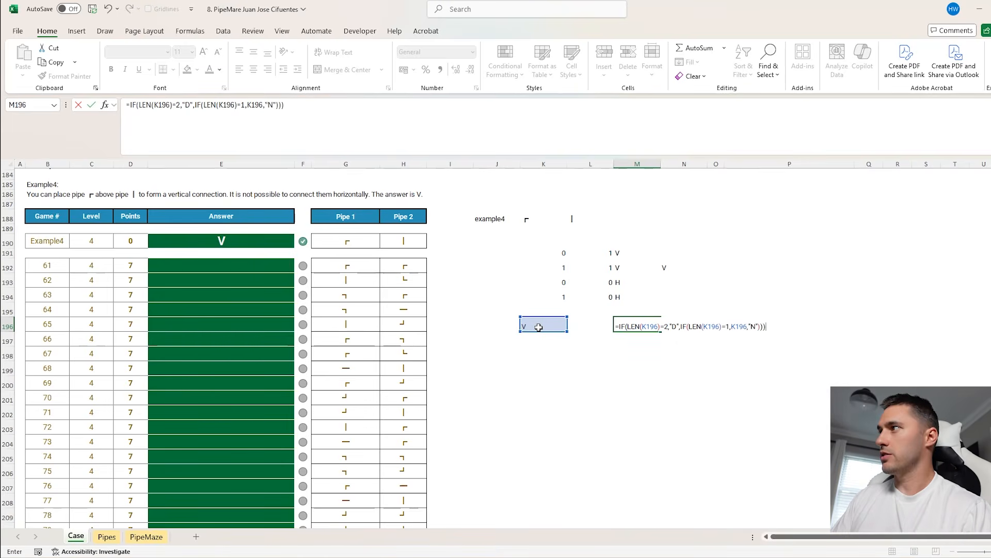
key("Return")
left_click(630, 326)
Copy game numbers 61 to 80 from column B and paste them downward starting at L197
left_click(56, 265)
key("ctrl+shift+Down")
key("ctrl+c")
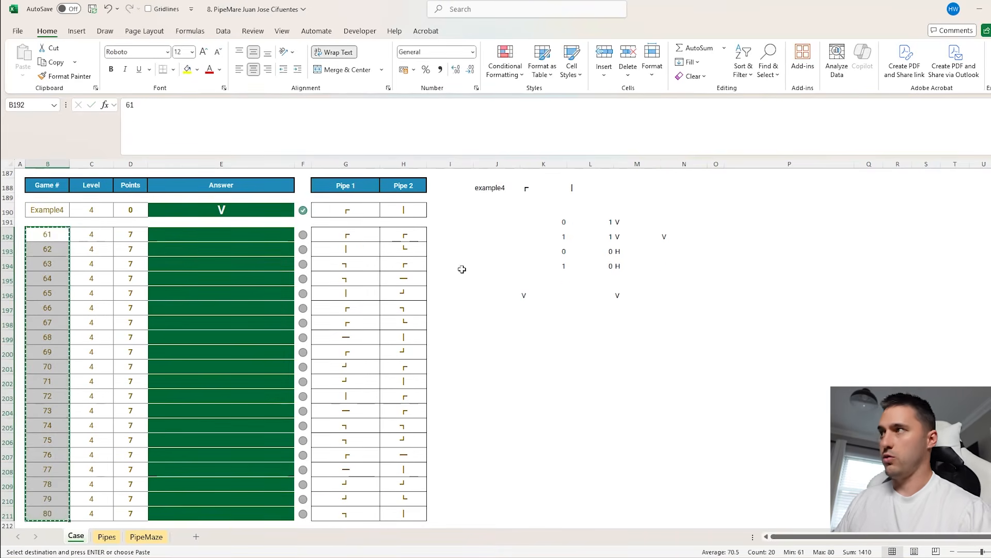
left_click(629, 294)
key("Left")
key("Down")
key("ctrl+v")
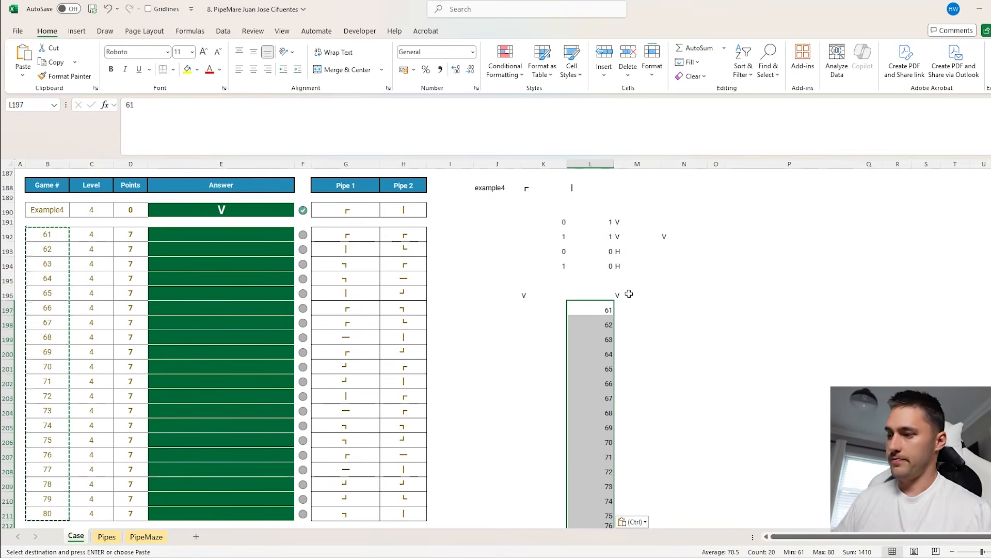
Create a data table over L196:M216 with J188 as the column input cell
key("Up")
key("shift+Right")
key("ctrl+shift+Down")
key("ctrl+shift+Down")
key("alt+d")
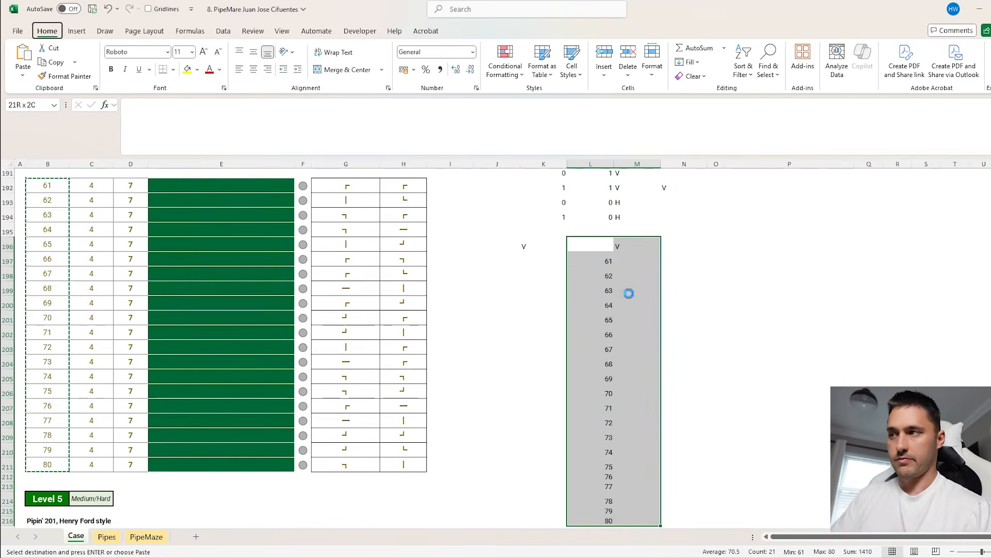
key("t")
key("Tab")
scroll(325, 233, "up", 2)
left_click(489, 203)
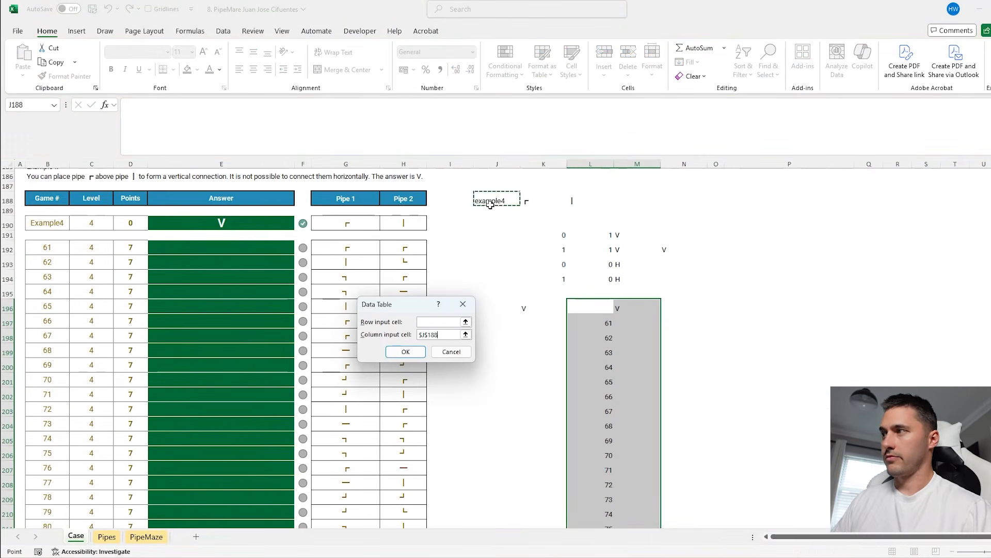
key("Return")
Copy the data table results for games 61 to 80 and paste them as values into the Level 4 answers starting at E192
left_click(619, 320)
key("ctrl+shift+Down")
key("ctrl+c")
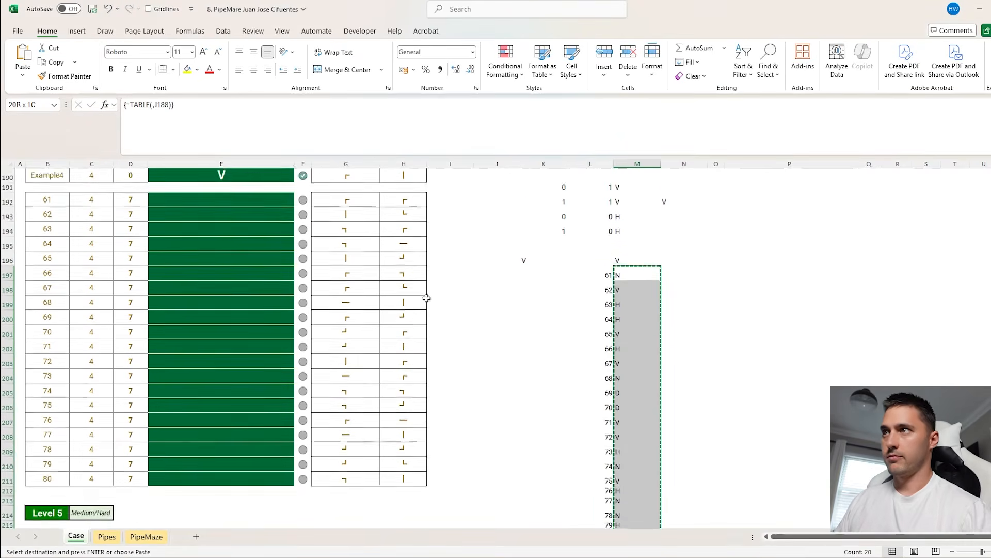
scroll(331, 290, "up", 2)
left_click(218, 281)
key("ctrl+shift+v")
scroll(568, 320, "down", 4)
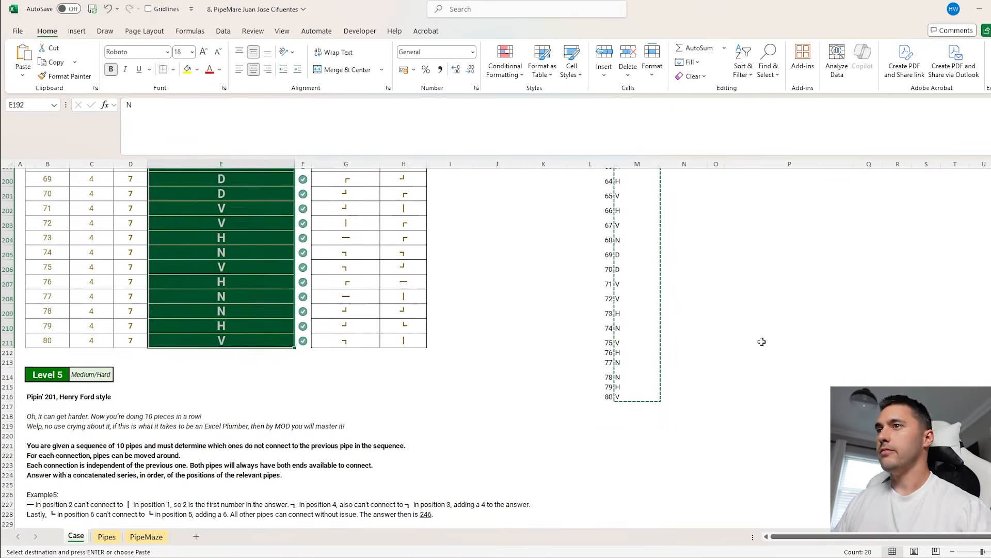
scroll(754, 403, "down", 10)
key("Escape")
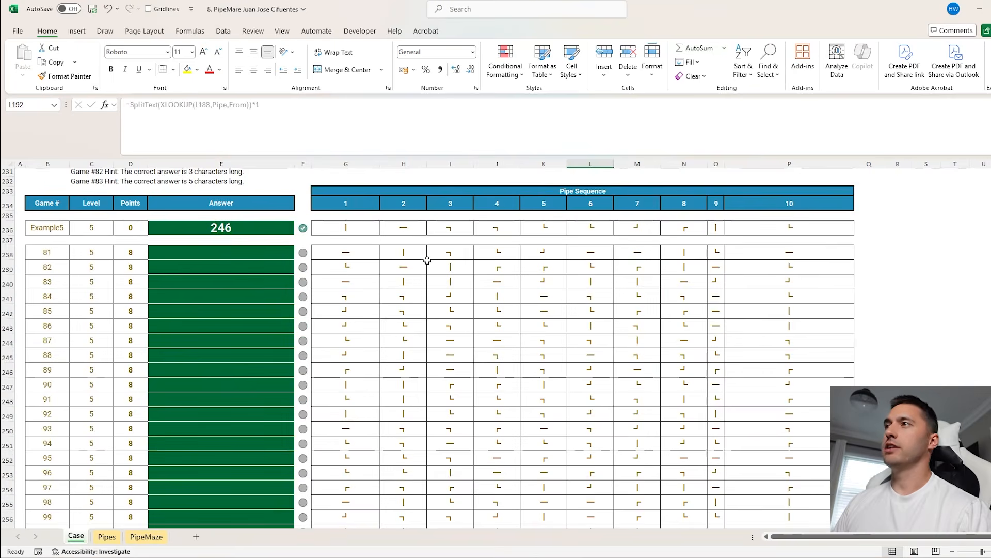
Examine how the Example5 pipe sequence in G236:P236 and its position numbers relate to the Level 5 answer in E236
left_click(363, 230)
left_click(393, 229)
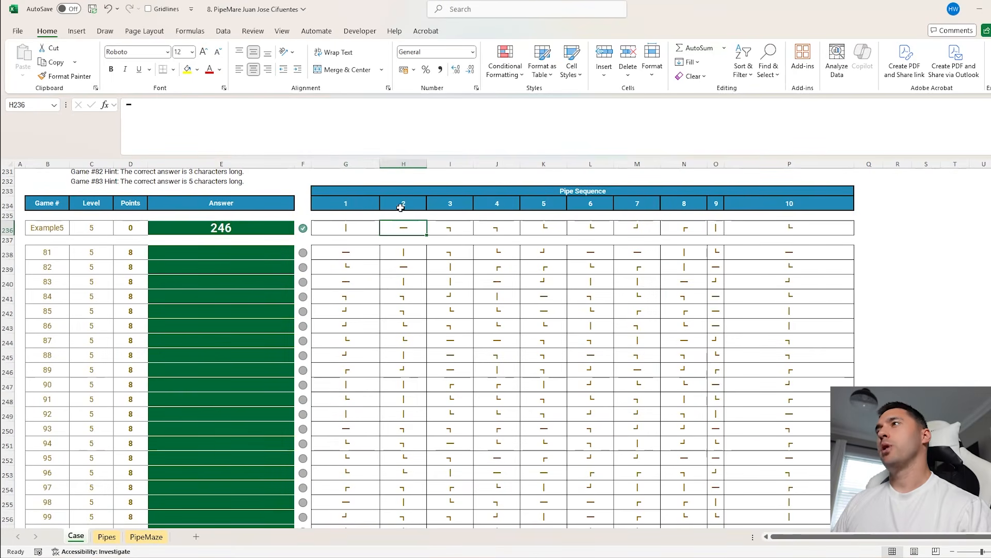
left_click(347, 203)
left_click(452, 203)
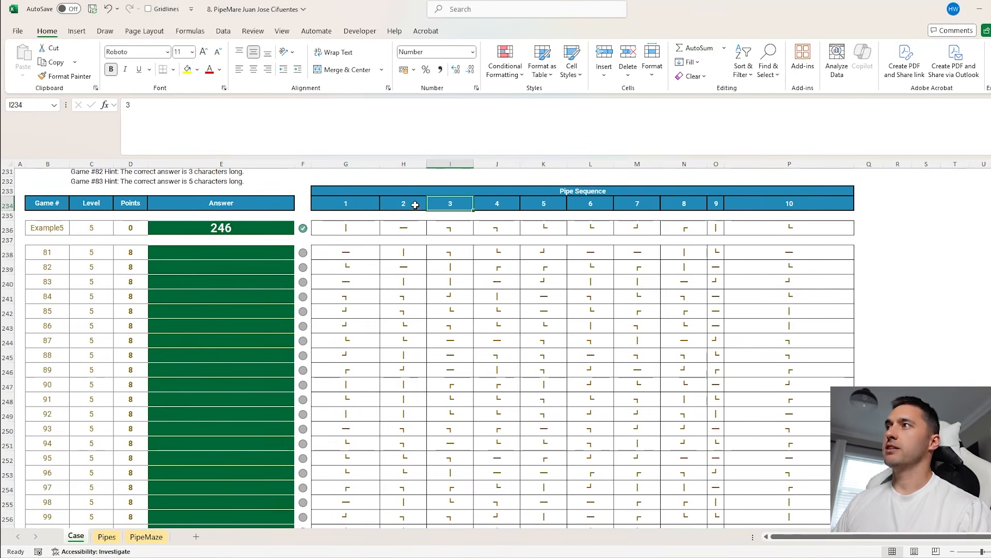
left_click_drag(410, 230, 712, 228)
left_click(455, 227)
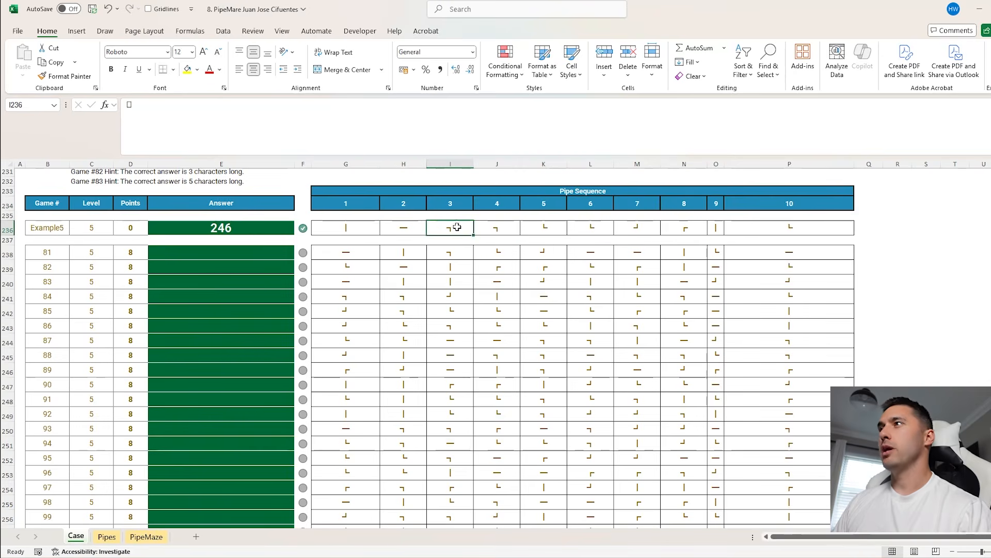
left_click(452, 204)
left_click(500, 203)
left_click(409, 227)
left_click(363, 227)
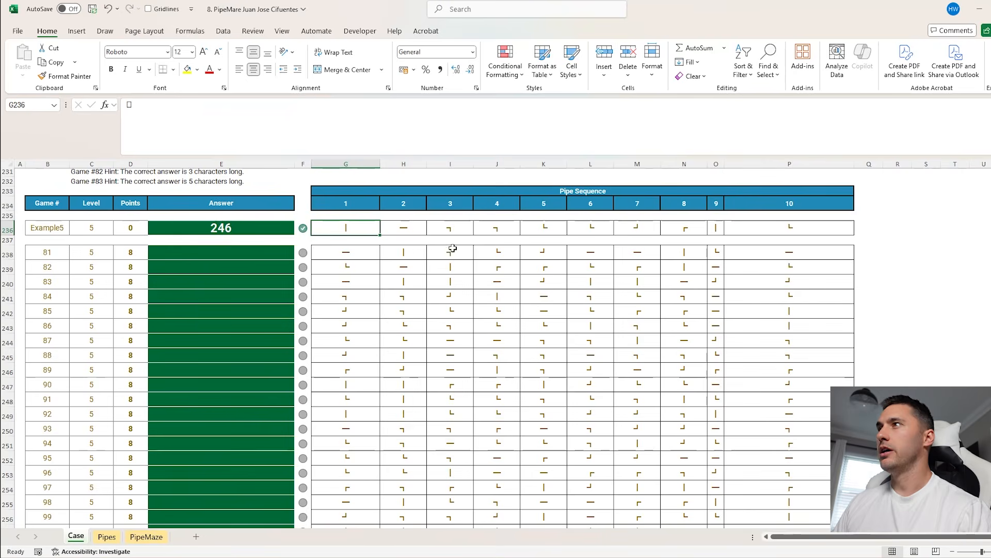
key("Left")
key("Left")
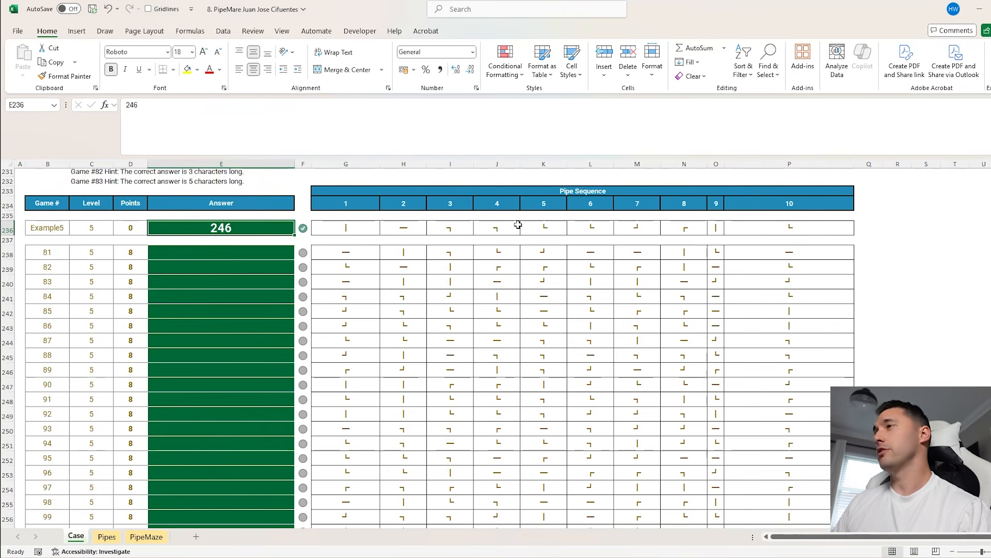
left_click_drag(383, 206, 790, 204)
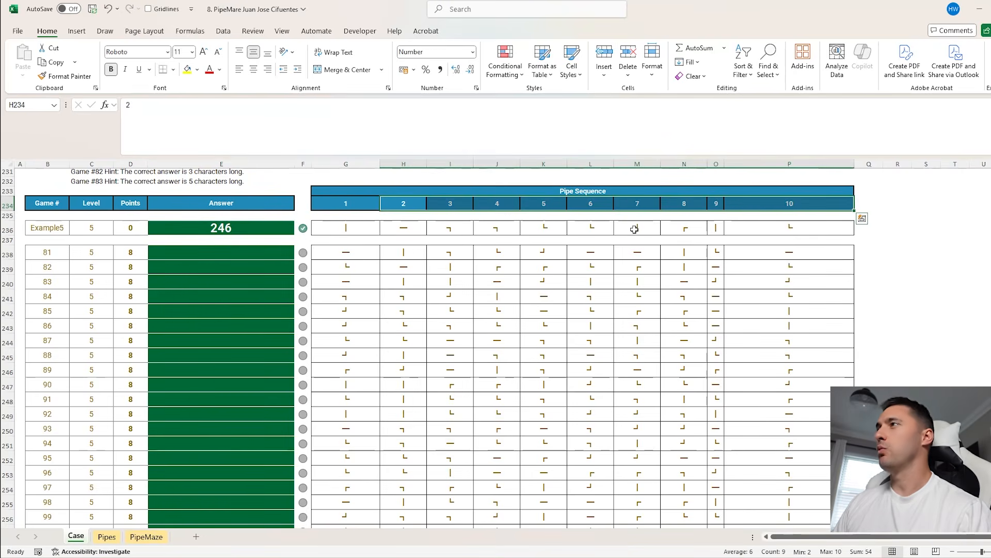
left_click(367, 225)
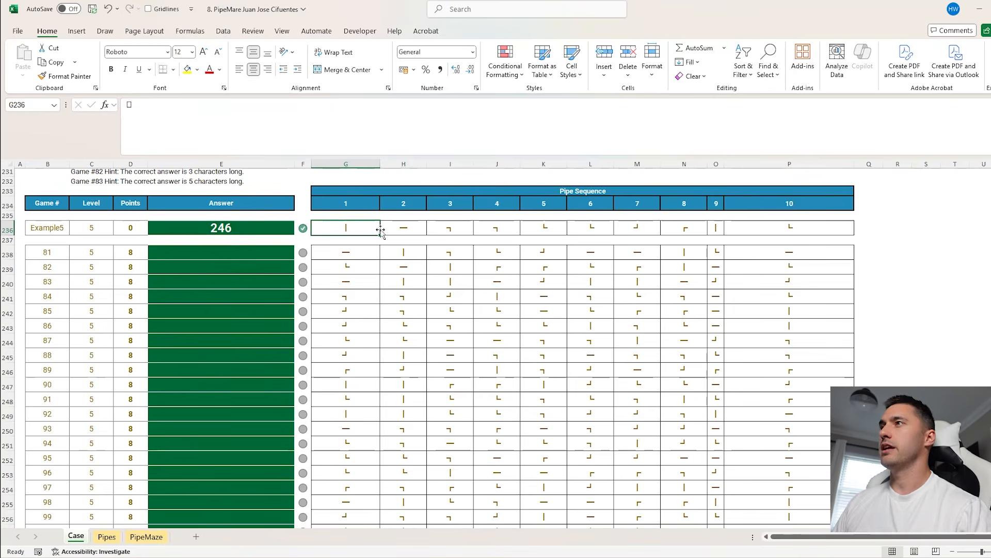
left_click(401, 233)
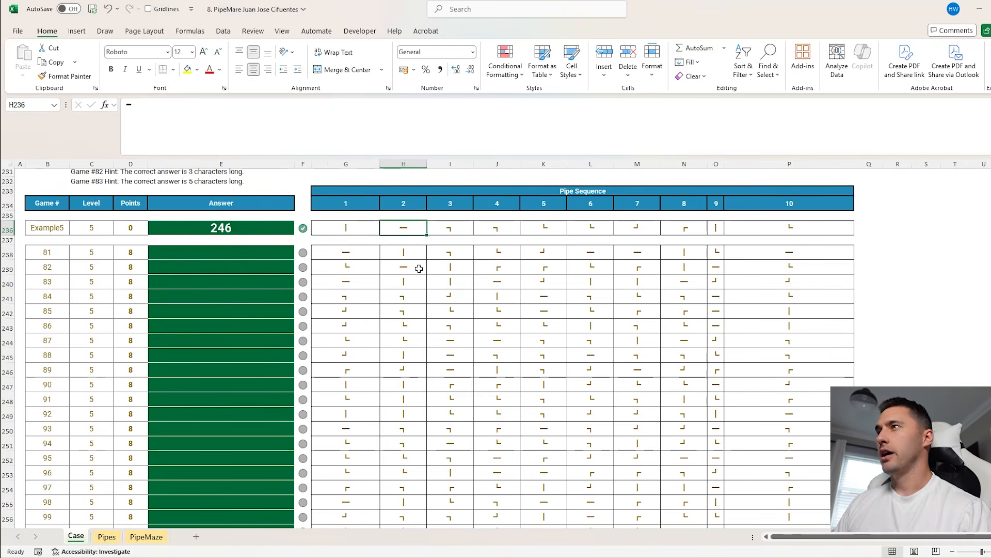
left_click(883, 231)
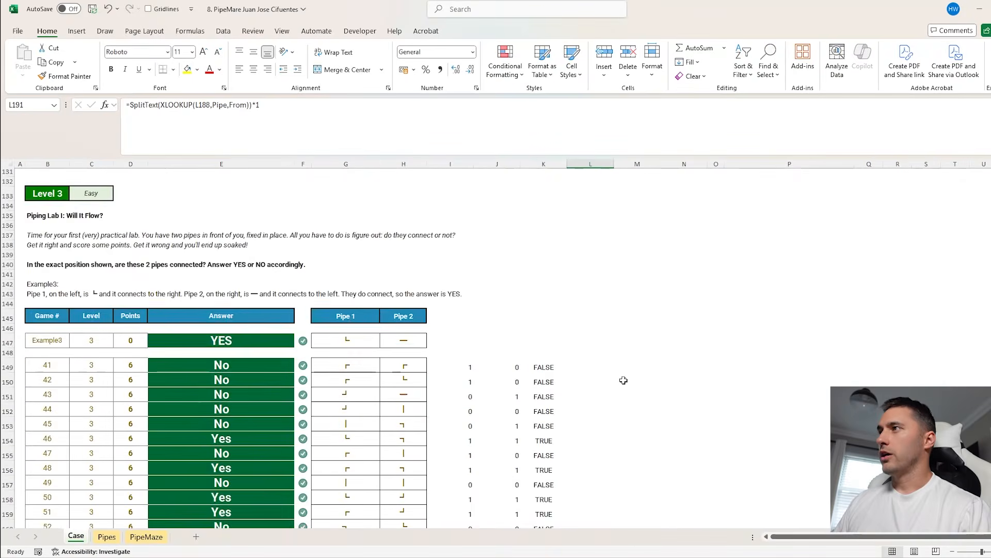
Review the Level 4 working in K191:N194 to see how the two pipes' split values are compared row by row
scroll(626, 380, "down", 15)
left_click(556, 236)
left_click(592, 235)
left_click(557, 235)
left_click(591, 235)
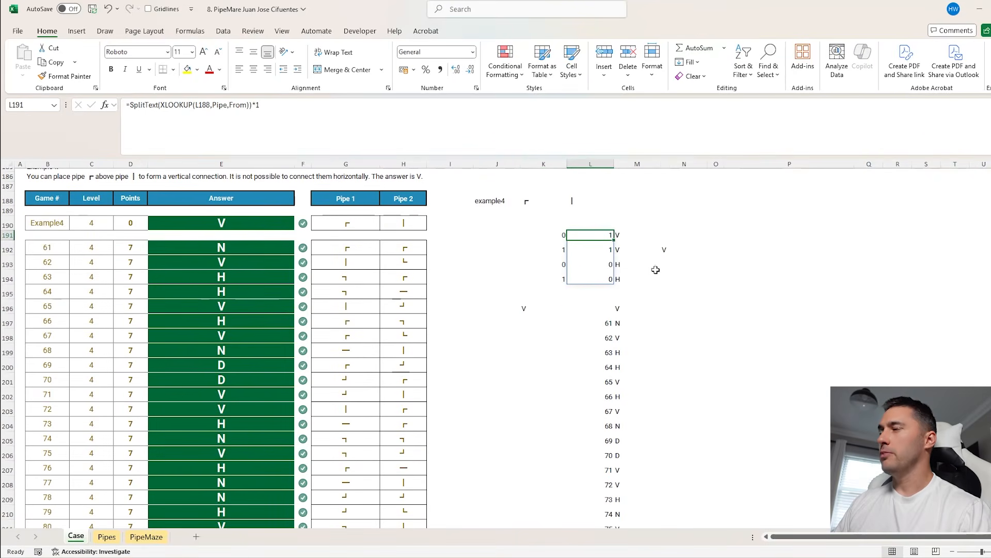
left_click_drag(555, 234, 627, 250)
left_click(557, 262)
left_click_drag(558, 258, 628, 264)
left_click_drag(542, 277, 684, 278)
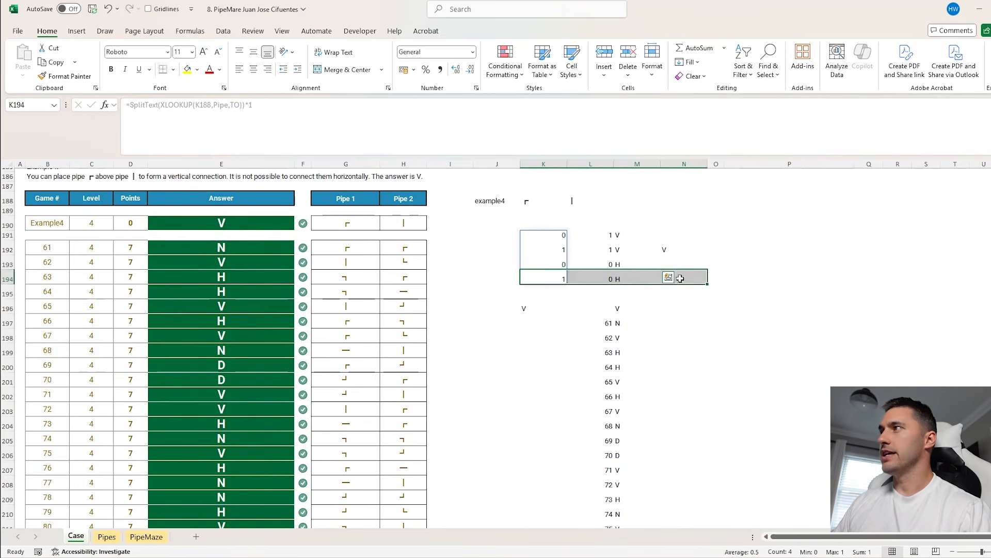
left_click(640, 250)
left_click(668, 248)
left_click(624, 247)
left_click(565, 234)
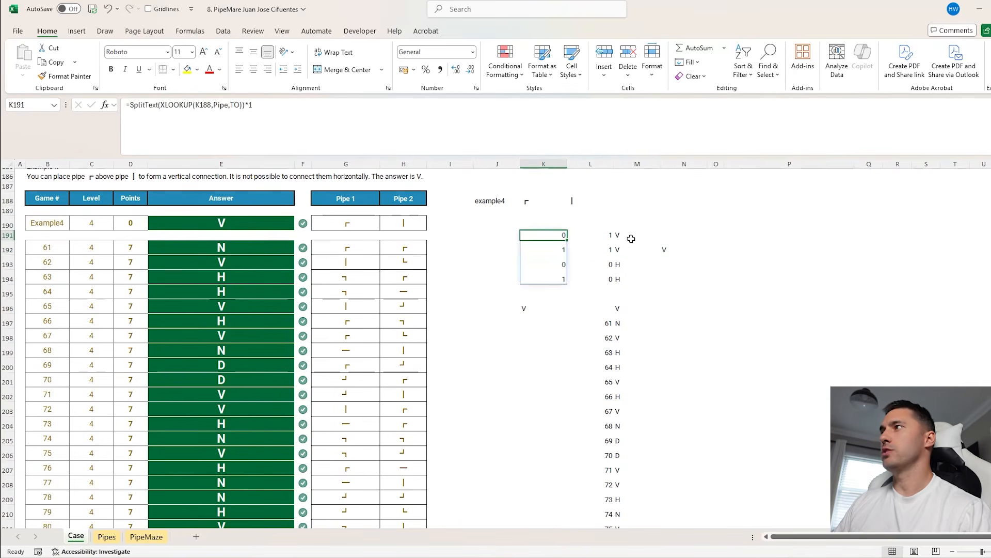
left_click_drag(589, 235, 622, 253)
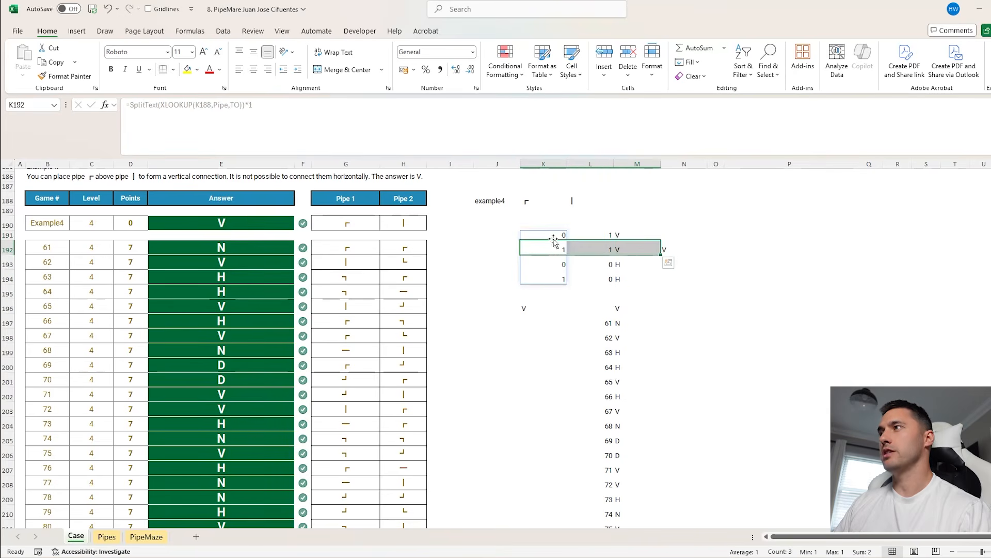
left_click(553, 238)
Start a LET formula in Q236 that defines pipe1 as XLOOKUP(G236,pipe,to)
scroll(553, 238, "down", 13)
left_click(882, 289)
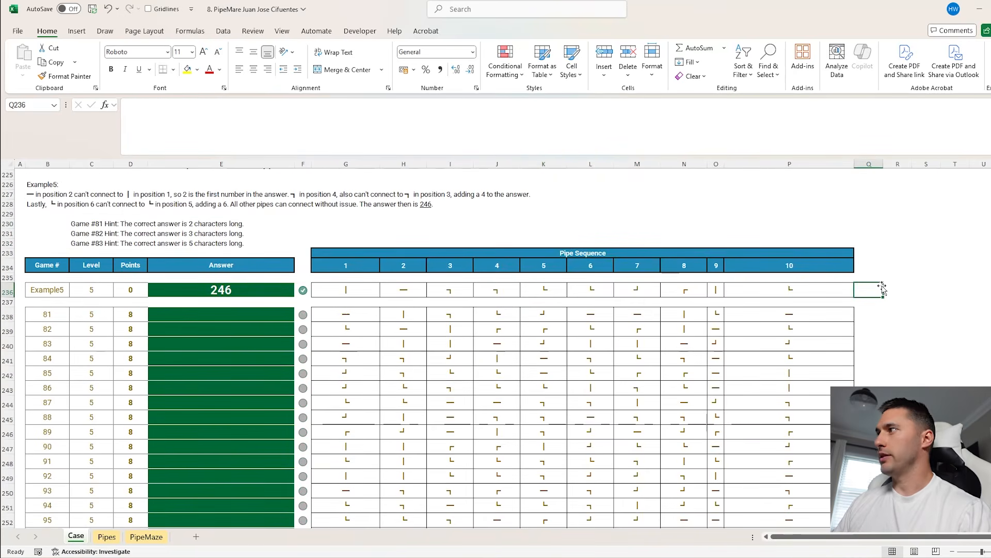
type("=LET(")
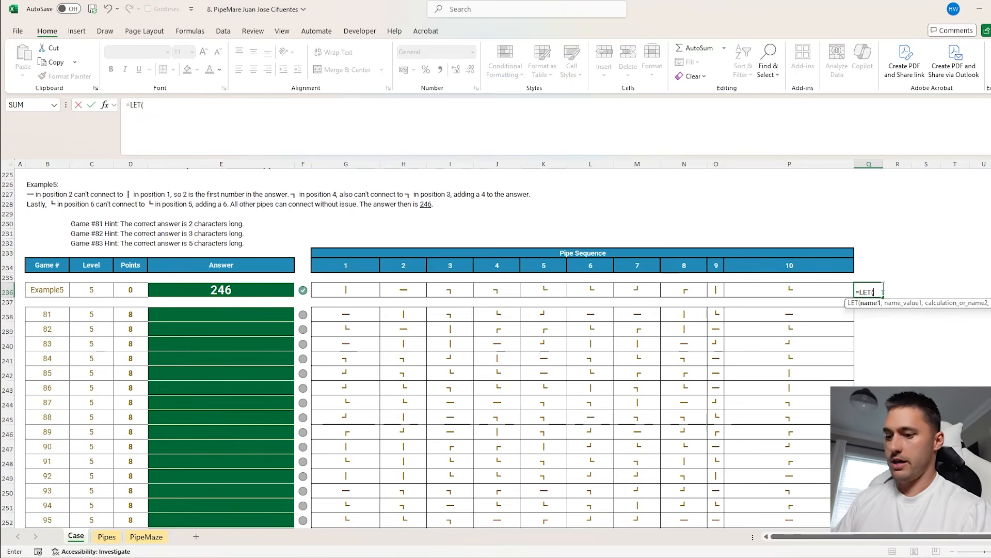
type("pipe1,")
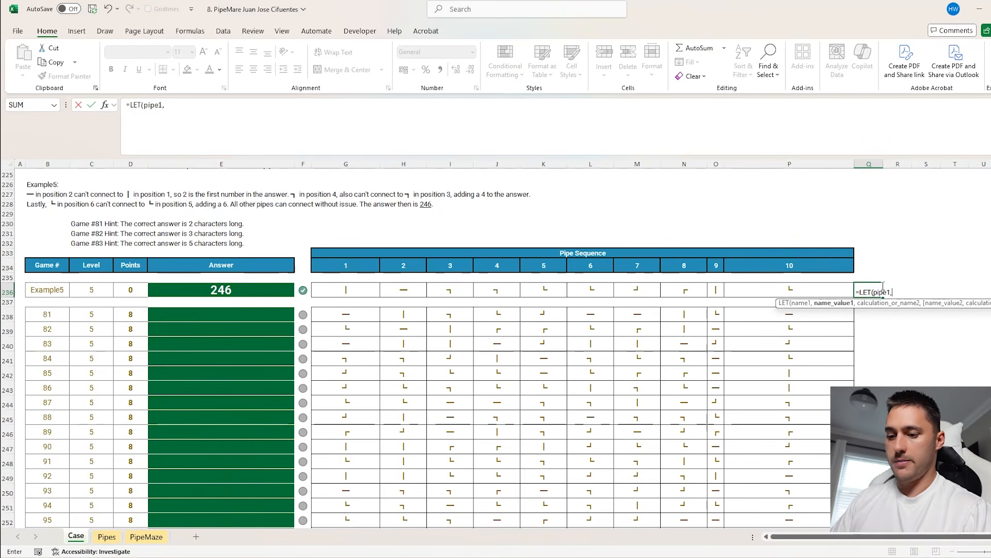
type("XL")
key("Tab")
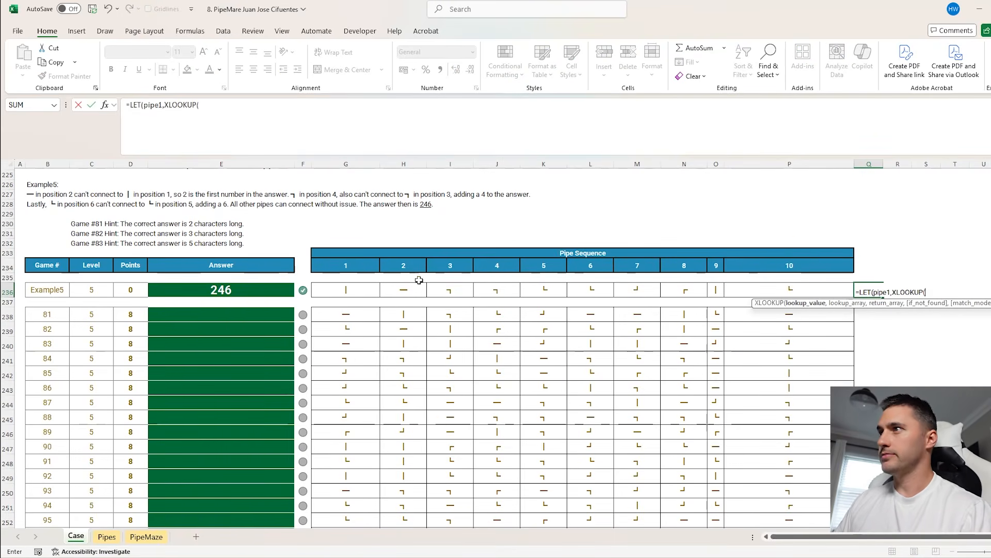
left_click(405, 290)
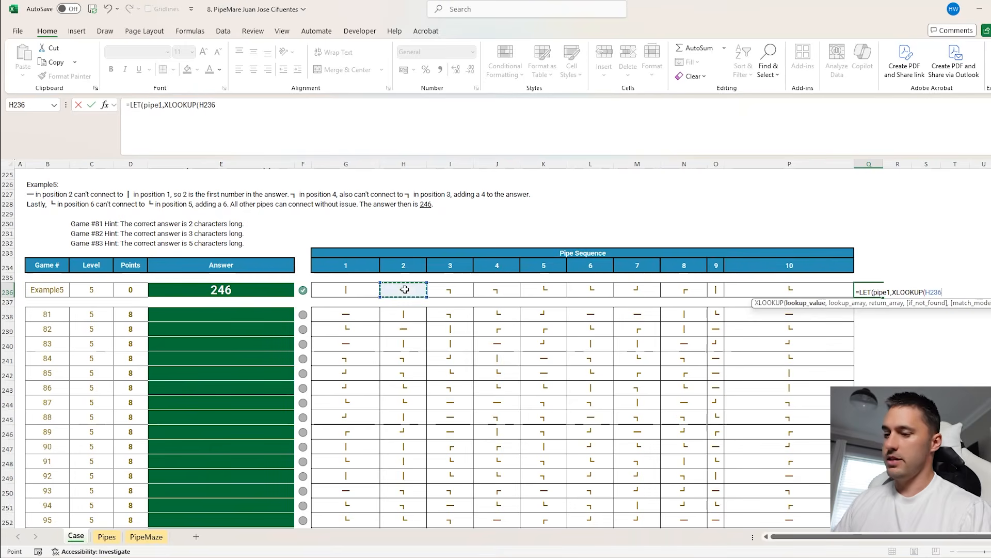
left_click(362, 289)
type(",pipe,to)")
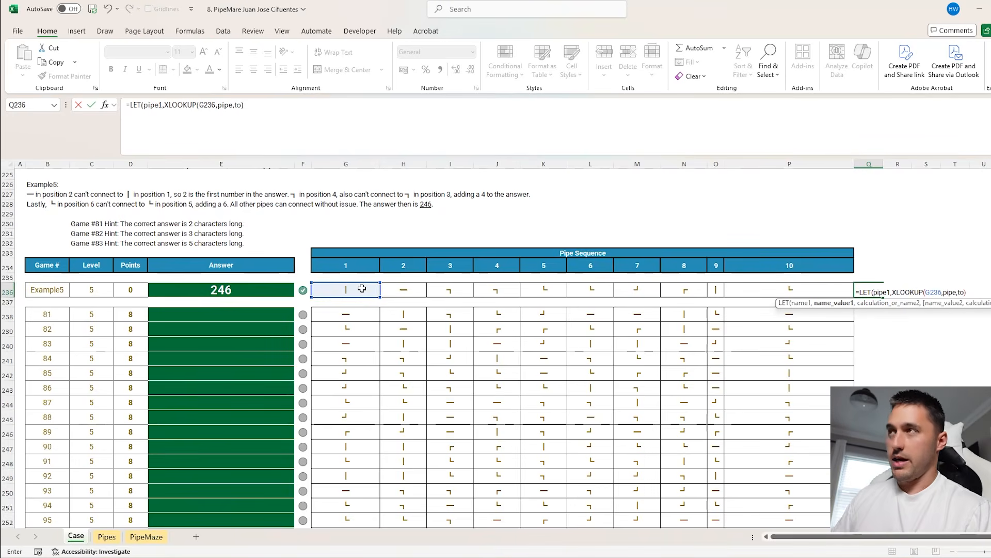
Wrap the pipe1 lookup in SplitText and multiply it by 1 to convert the split characters to numbers
left_click(166, 104)
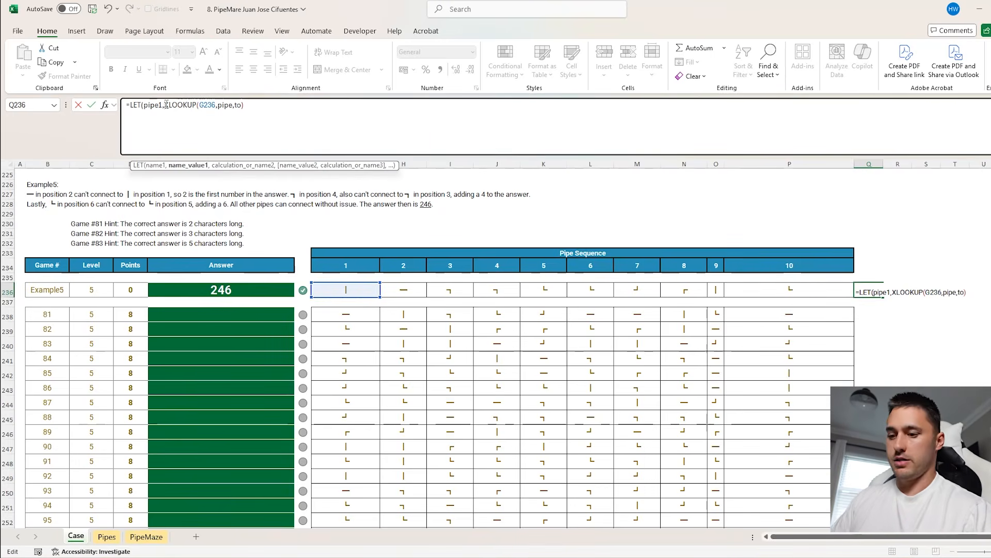
type("split")
key("Tab")
type(")*1,")
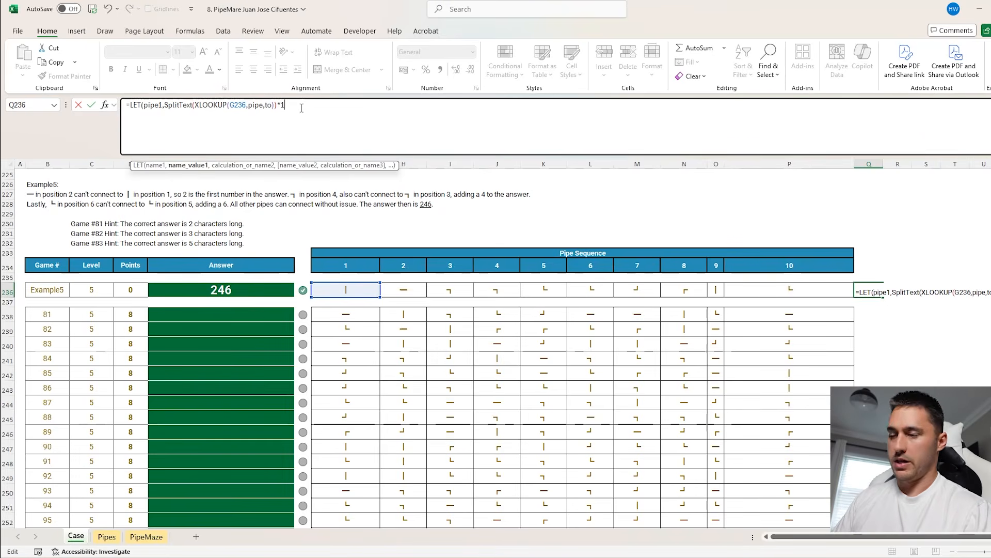
Duplicate the pipe1 definition on a new formula line and change it to pipe2,SplitText(XLOOKUP(H236,pipe,from))*1
left_click_drag(282, 106, 174, 107)
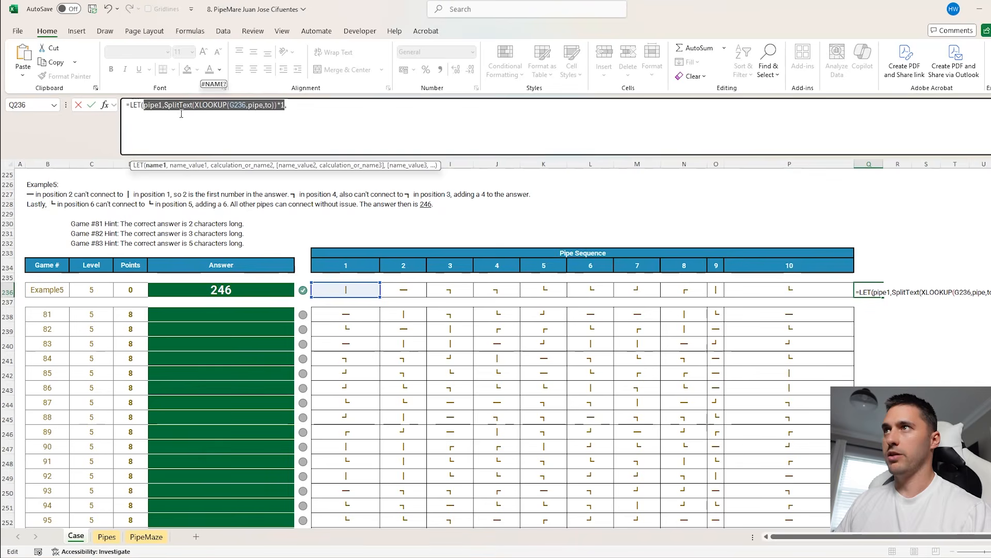
left_click(306, 111)
key("alt+Return")
type("pipe1,SplitText(XLOOKUP(G236,pipe,to))*1")
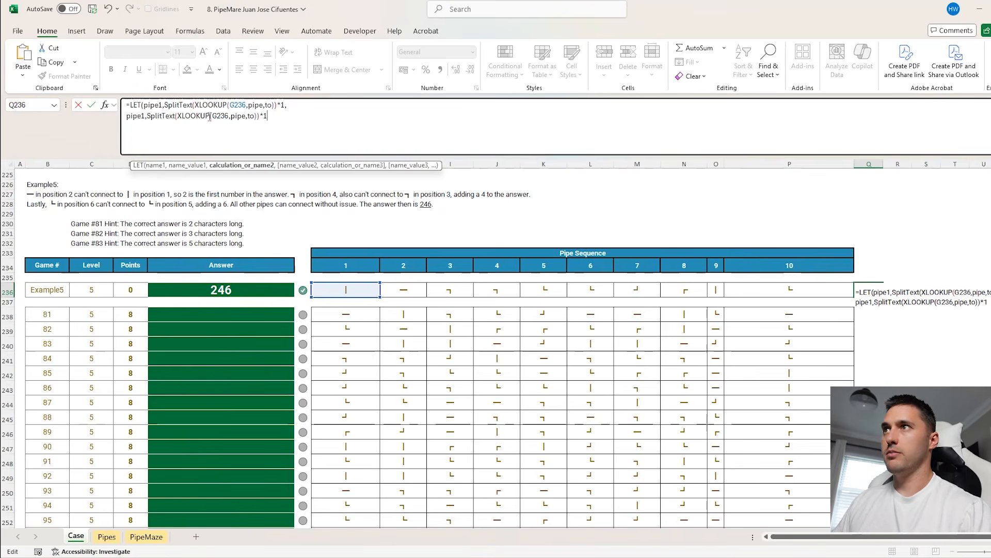
left_click(143, 116)
key("Delete")
type("2")
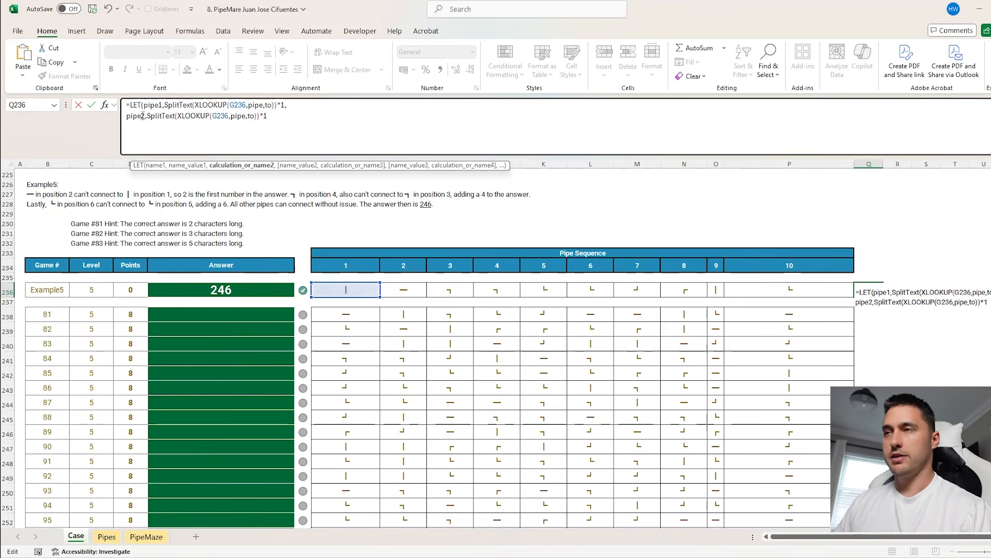
type("from")
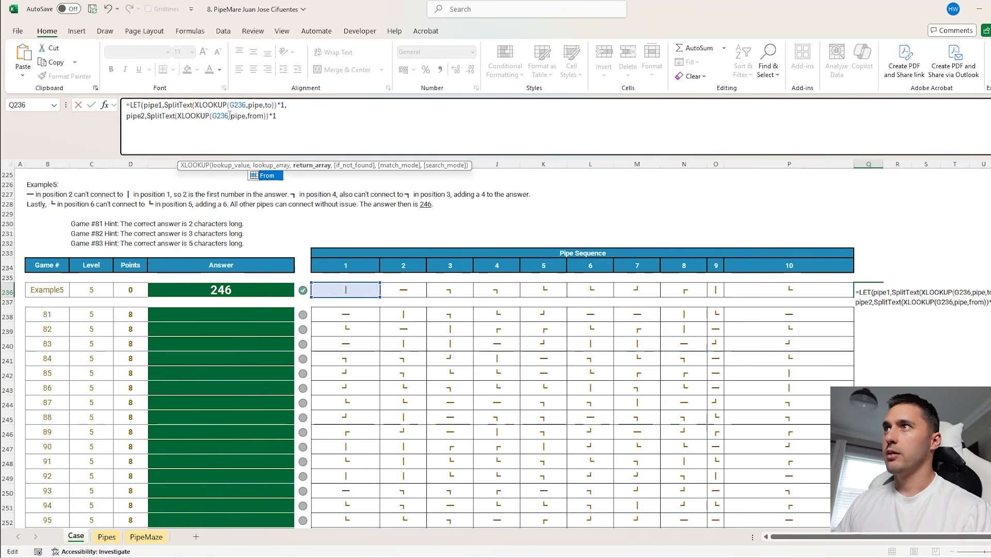
left_click_drag(230, 115, 212, 115)
left_click(404, 289)
type(", ")
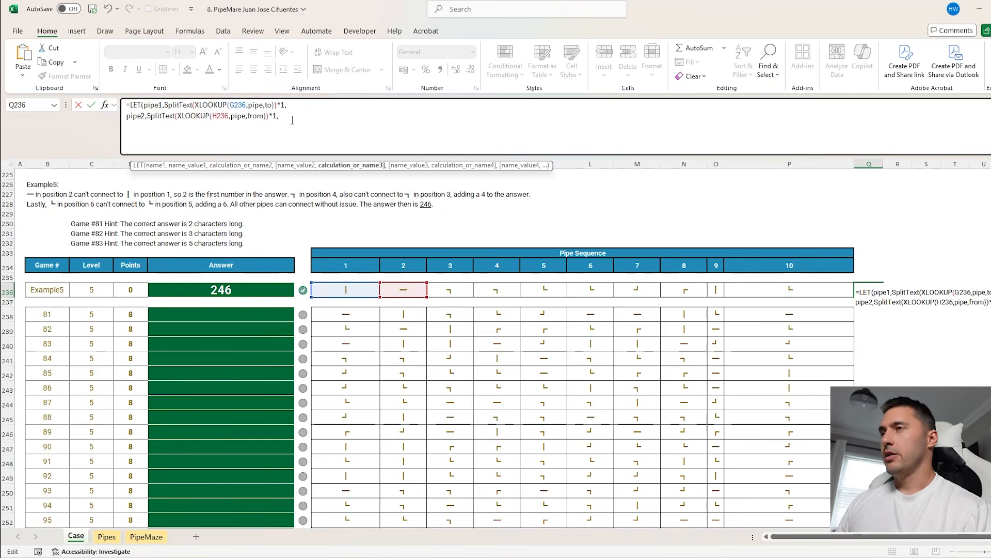
type("hst")
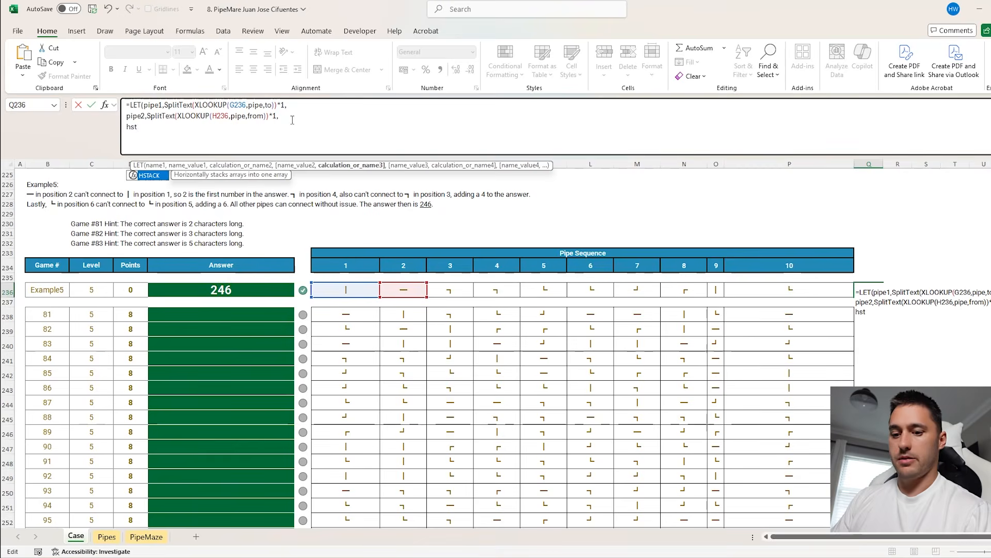
Finish the LET formula with HSTACK(pipe1,pipe2) as its output and check the spilled array
key("Tab")
type("pip")
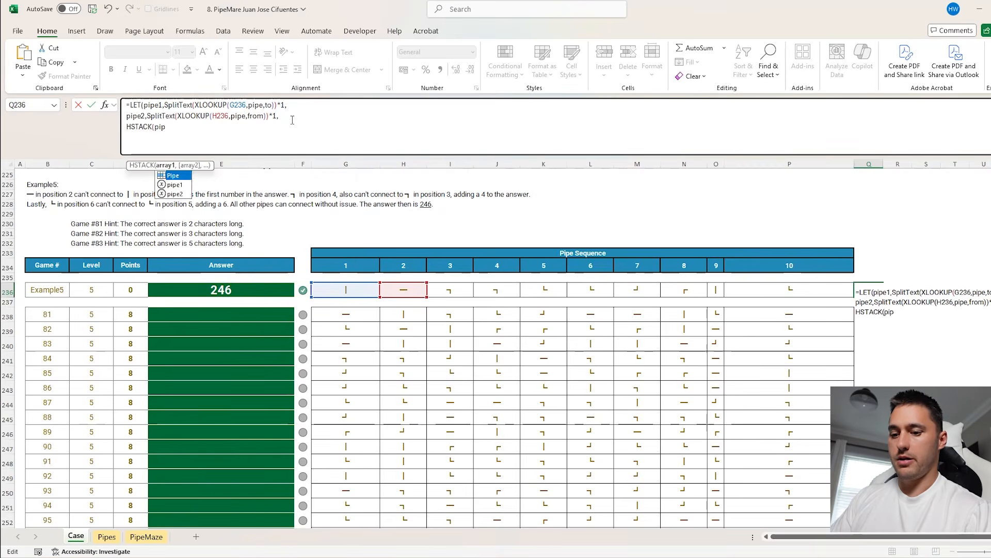
type("e1,pipe2))")
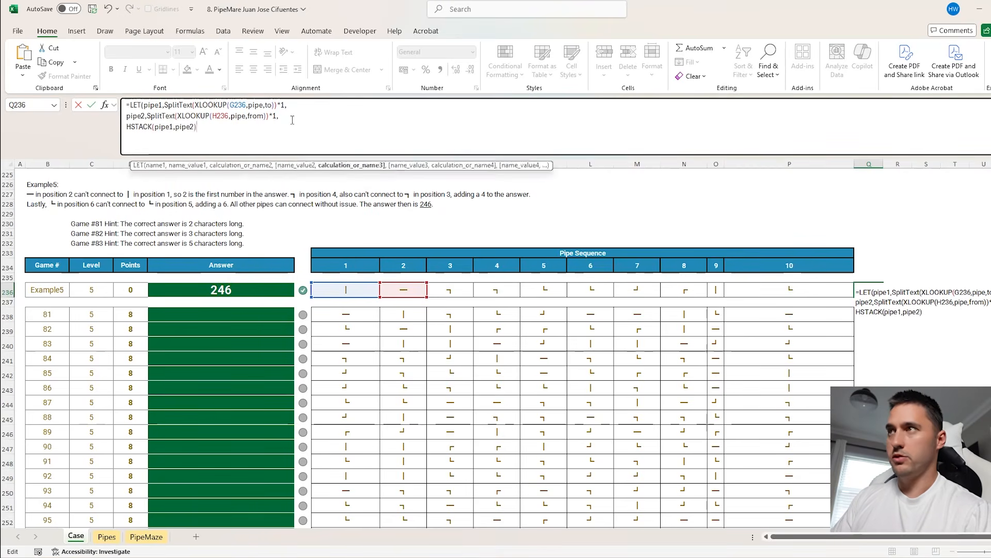
key("Return")
left_click_drag(867, 291, 897, 331)
Wrap the HSTACK(pipe1,pipe2) output of the Q236 formula in BYROW with AND as its function
left_click(877, 290)
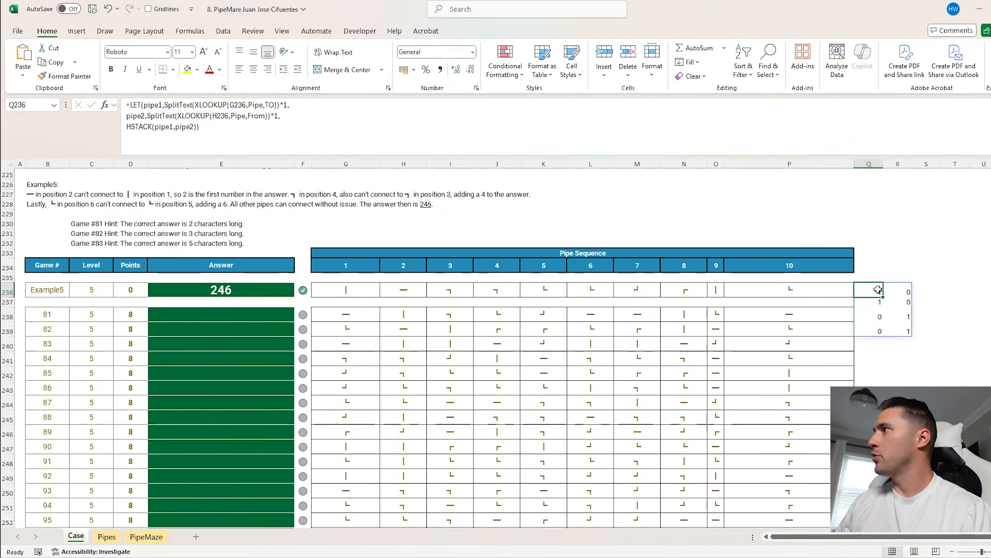
left_click(130, 129)
type("by")
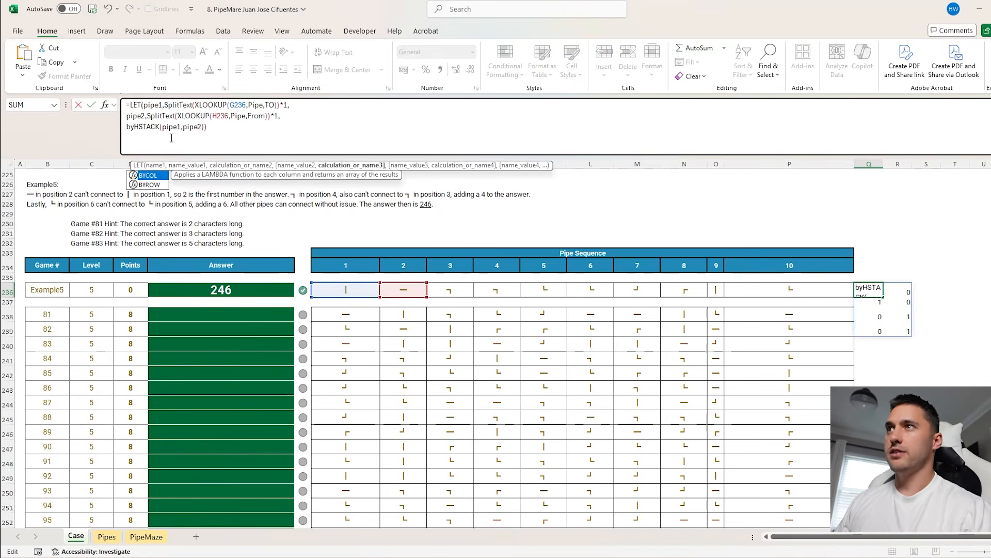
key("Tab")
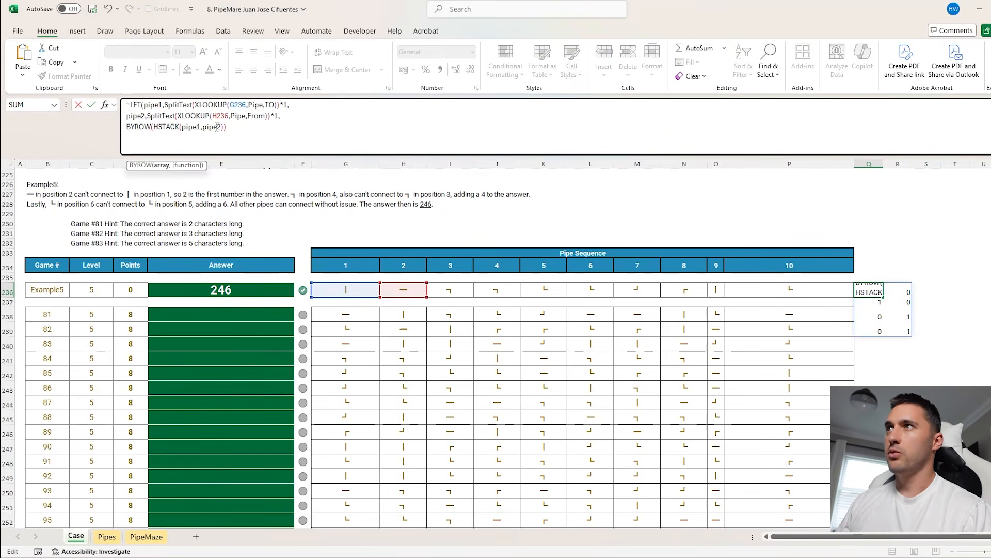
left_click(225, 127)
type(",and")
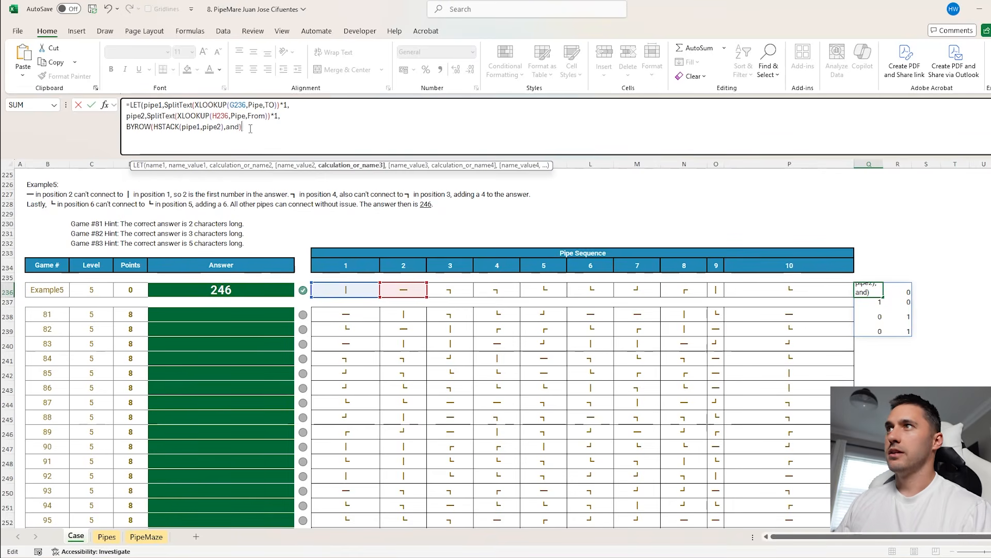
key("Return")
Check the spilled AND results in Q236 and test the formula on the next pipe pair in R236
left_click_drag(869, 292, 874, 330)
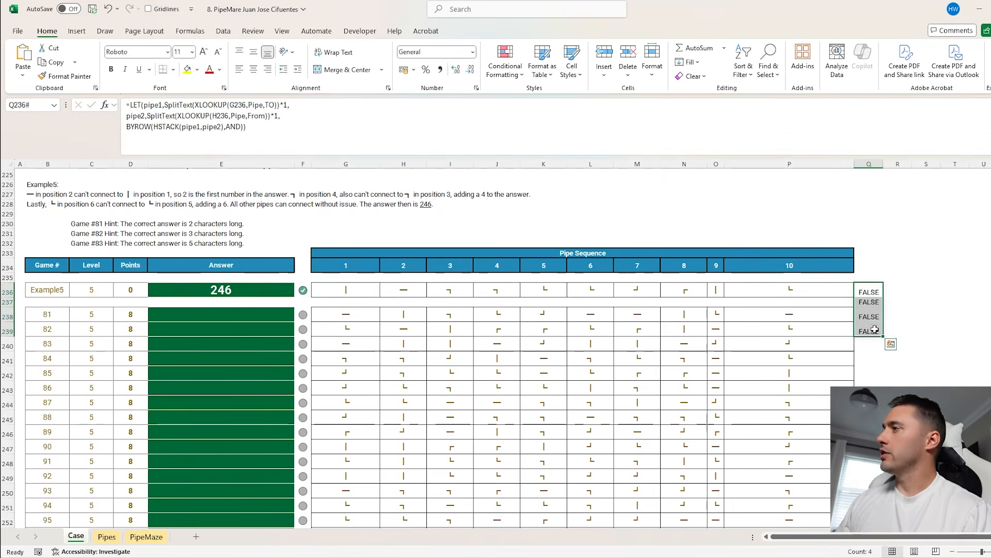
left_click(879, 292)
left_click(872, 304)
left_click(872, 316)
left_click(871, 330)
left_click(877, 291)
left_click_drag(884, 299, 904, 292)
double_click(904, 290)
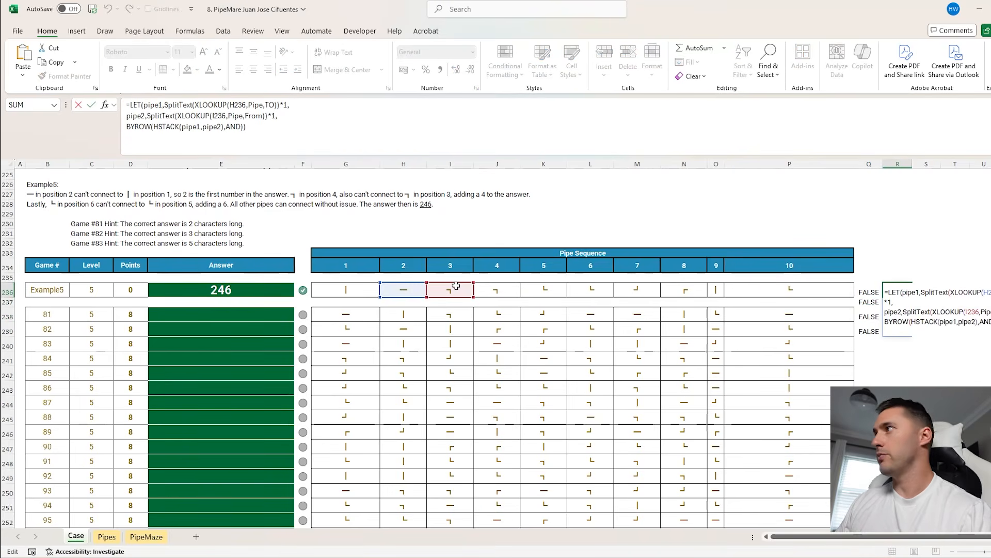
key("Escape")
Wrap the whole LET formula in Q236 in an OR function
left_click(876, 293)
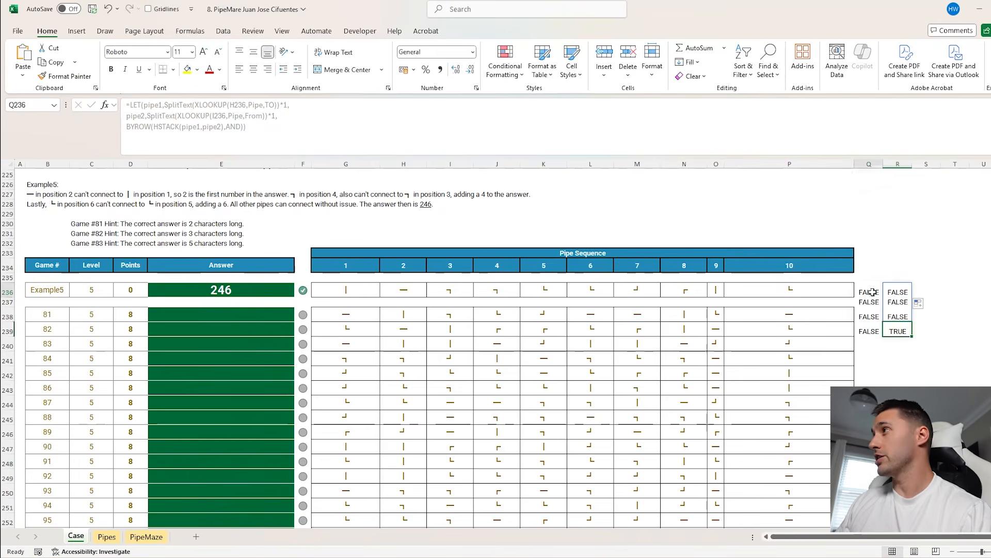
left_click(130, 105)
type("or")
key("Tab")
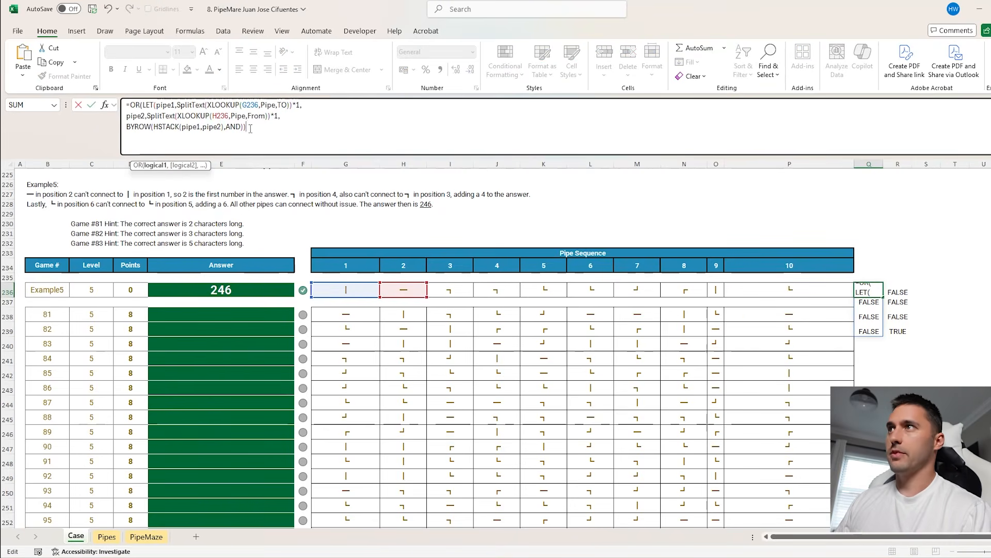
key("Return")
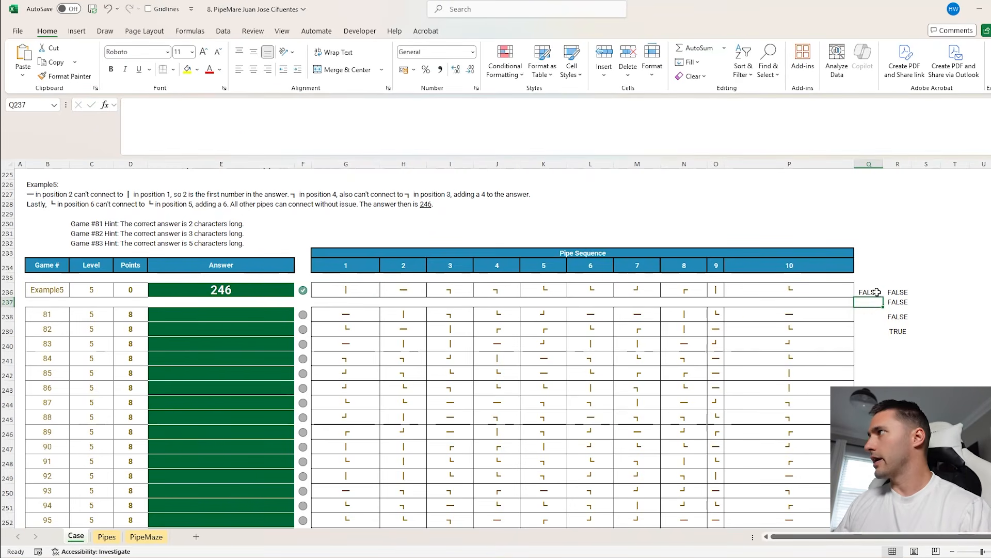
Fill the Q236 formula across row 236 to column Y and clear the surplus cells from Z236 onward
left_click(878, 292)
left_click_drag(884, 297, 803, 285)
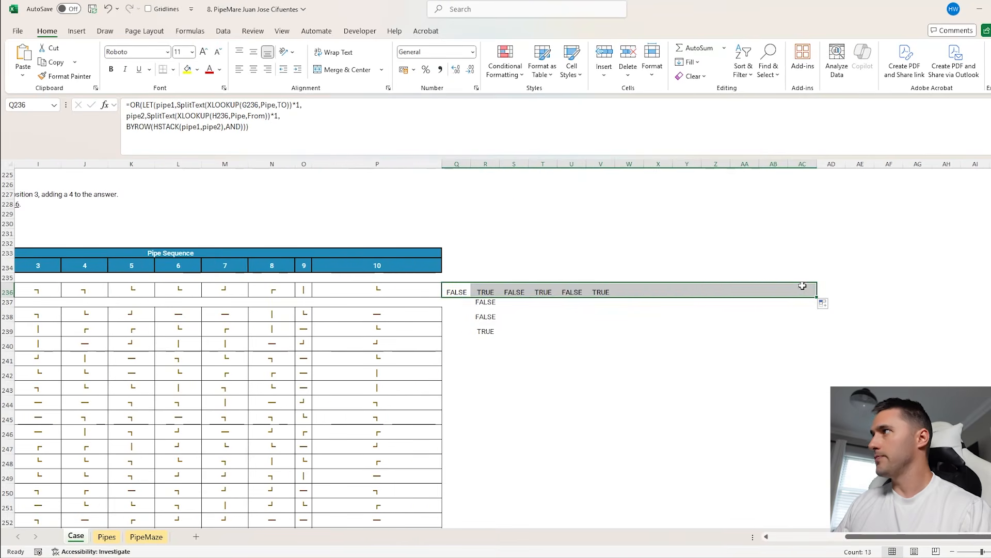
left_click_drag(709, 290, 804, 292)
key("Delete")
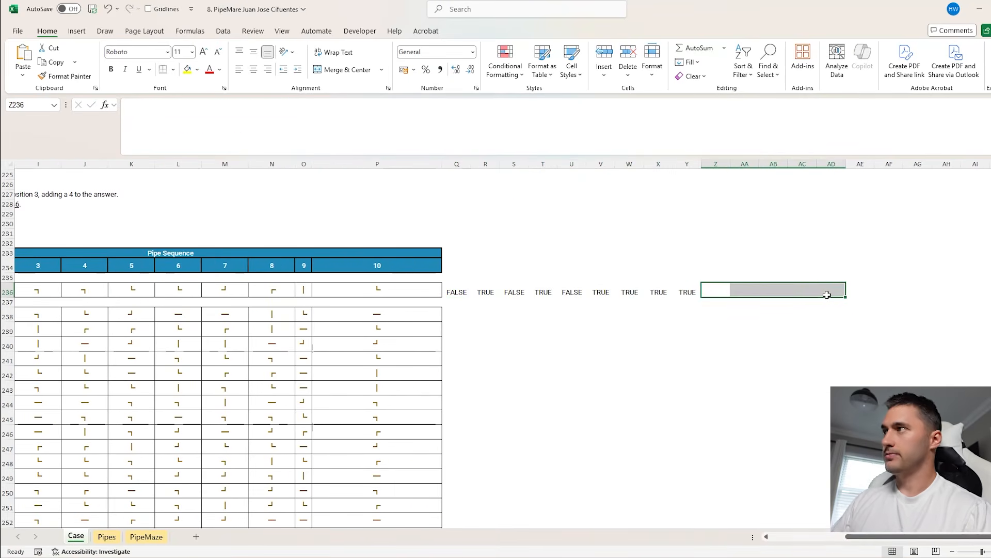
Copy the connection formulas in Q236:Y236 down through all the Level 5 game rows
scroll(780, 296, "left", 3)
left_click(816, 293)
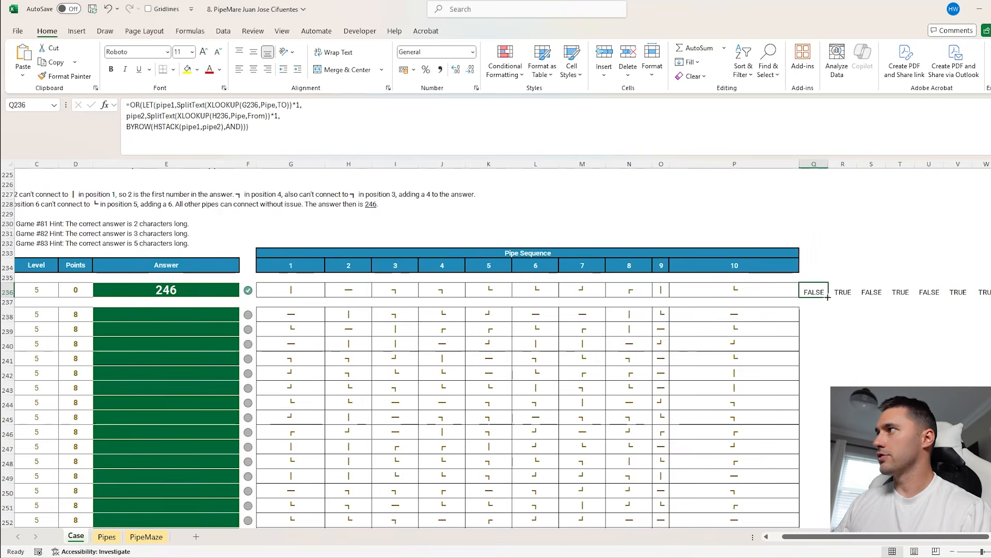
scroll(664, 291, "right", 3)
left_click_drag(410, 292, 652, 317)
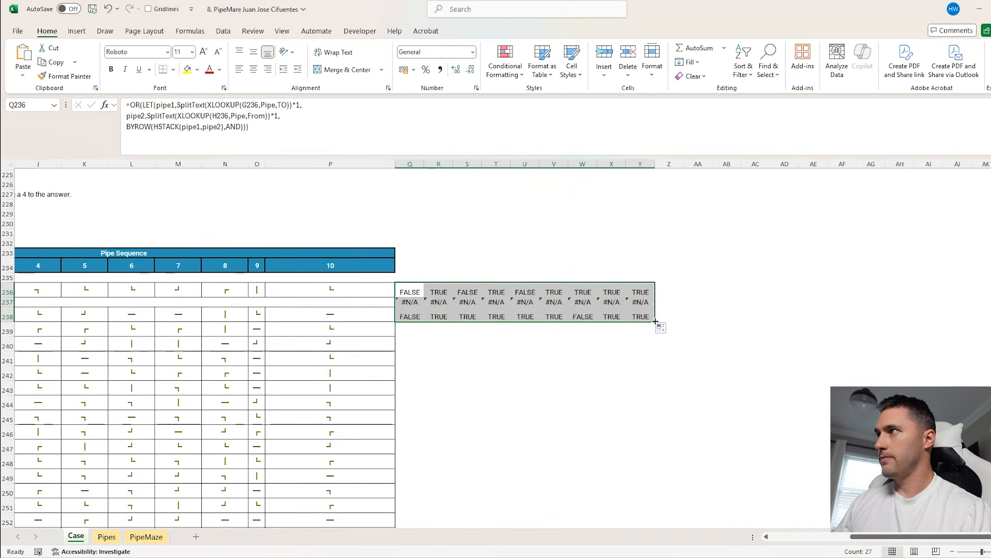
double_click(653, 319)
Start the game 81 answer in E238 as CONCAT(FILTER(H234:P234,Q238:Y238
scroll(652, 317, "left", 3)
left_click(141, 315)
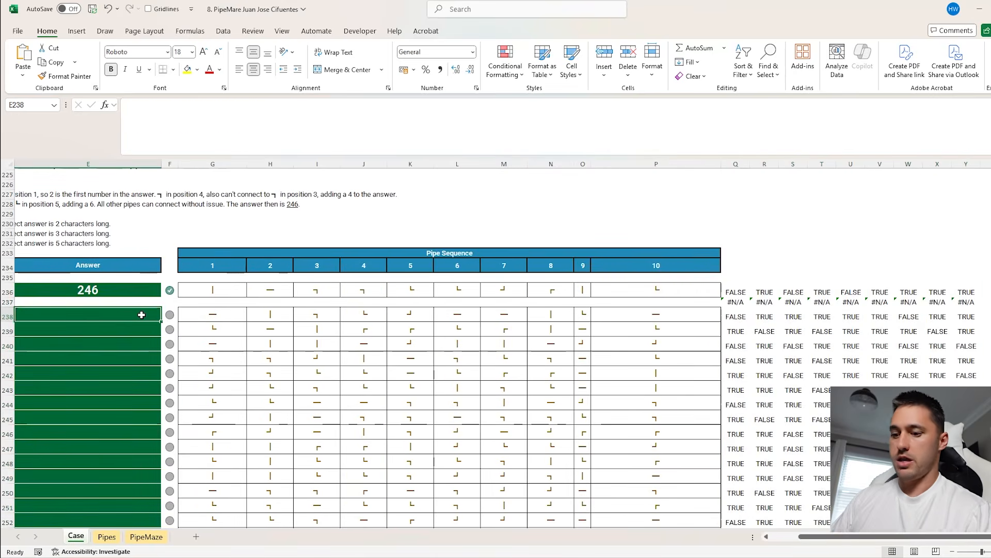
type("=conc")
key("Tab")
type("fi")
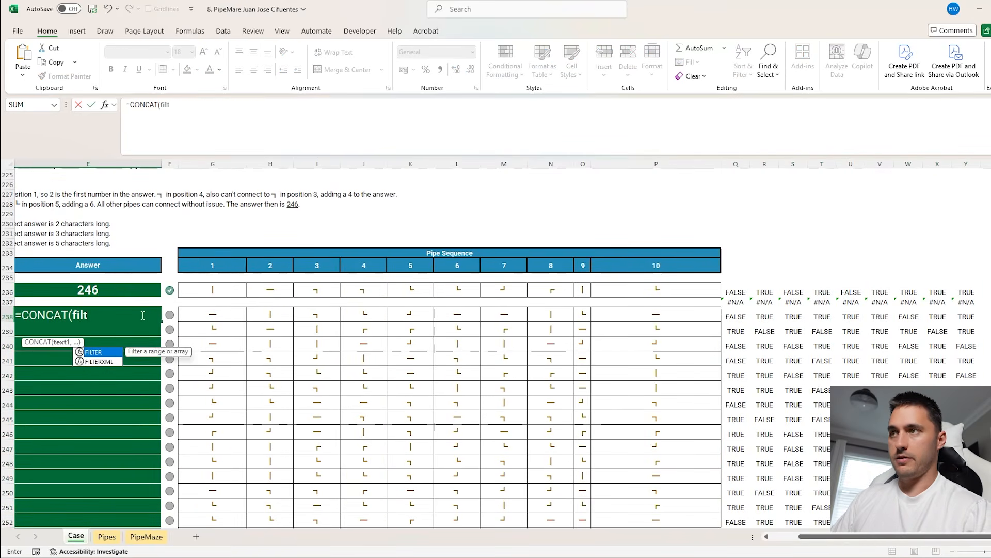
key("Tab")
left_click_drag(255, 265, 666, 265)
type(",")
left_click(737, 291)
left_click_drag(741, 317, 966, 316)
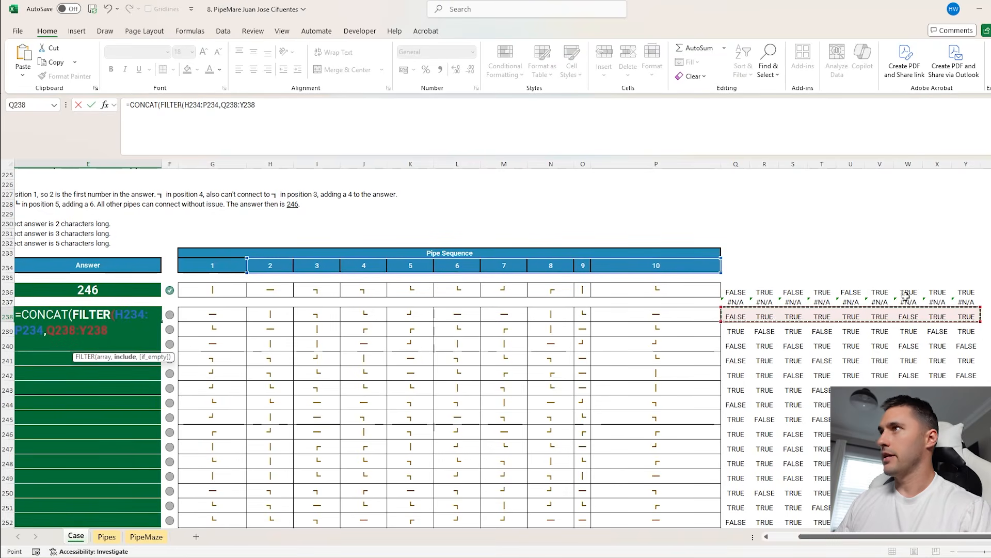
Make the position header range absolute as $H$234:$P$234 and complete the formula in E238
left_click(209, 105)
left_click_drag(209, 105, 188, 106)
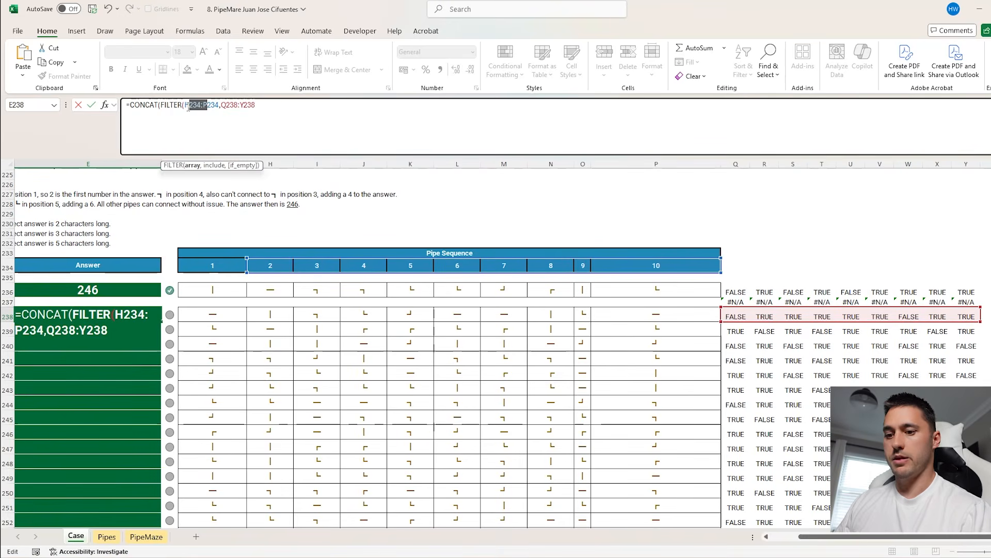
key("F4")
left_click(300, 113)
type("))")
key("Return")
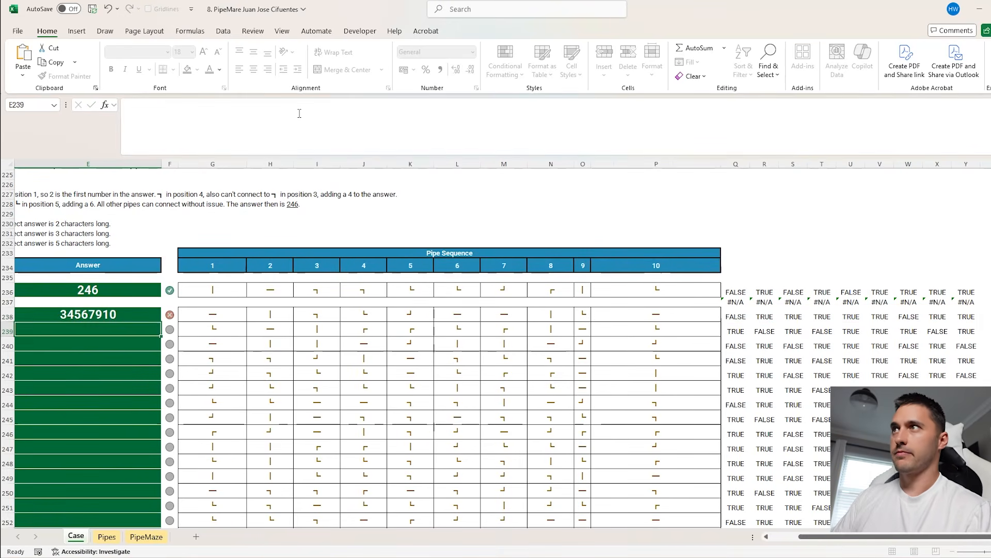
Wrap the Q238:Y238 filter condition in NOT and fill the E238 formula down through game 100
scroll(257, 281, "left", 3)
key("Up")
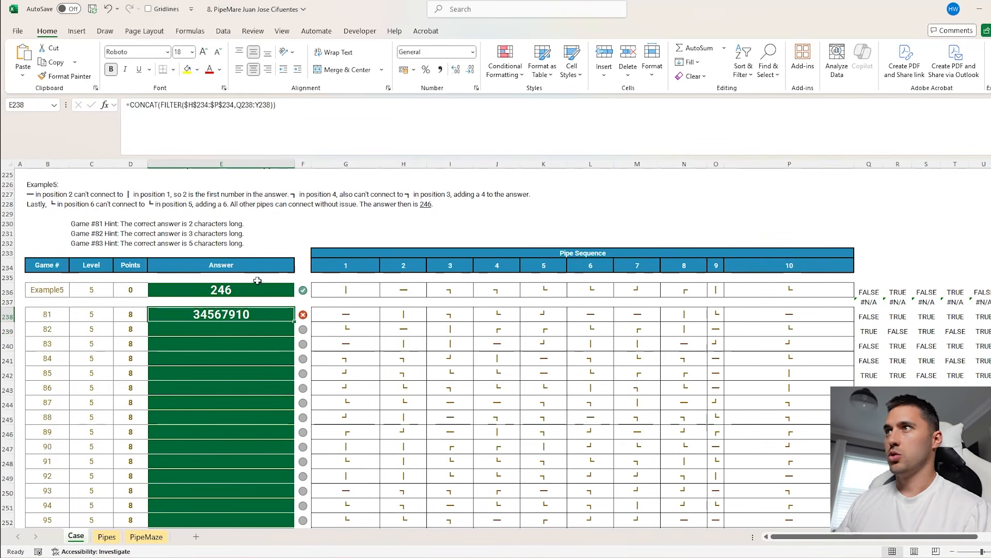
left_click(236, 105)
type("not(")
left_click(292, 106)
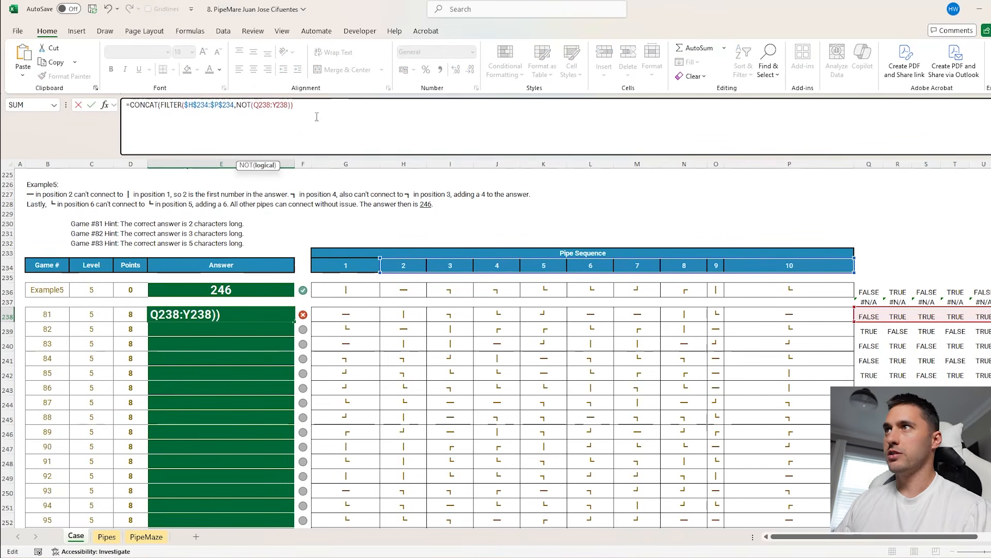
key("Return")
left_click(286, 317)
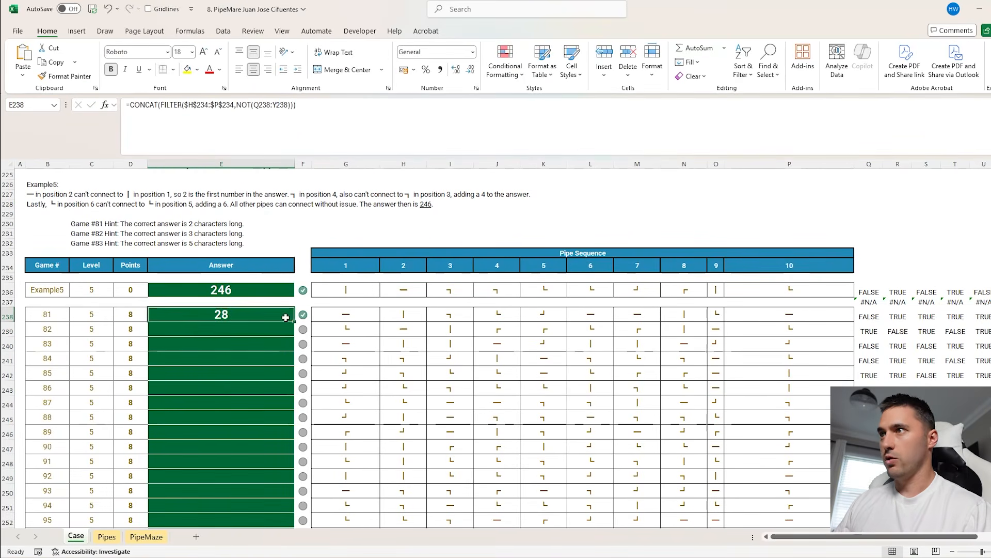
double_click(295, 321)
Review the Level 6 section and enter example6 in M281 as the game to look up
scroll(488, 350, "down", 11)
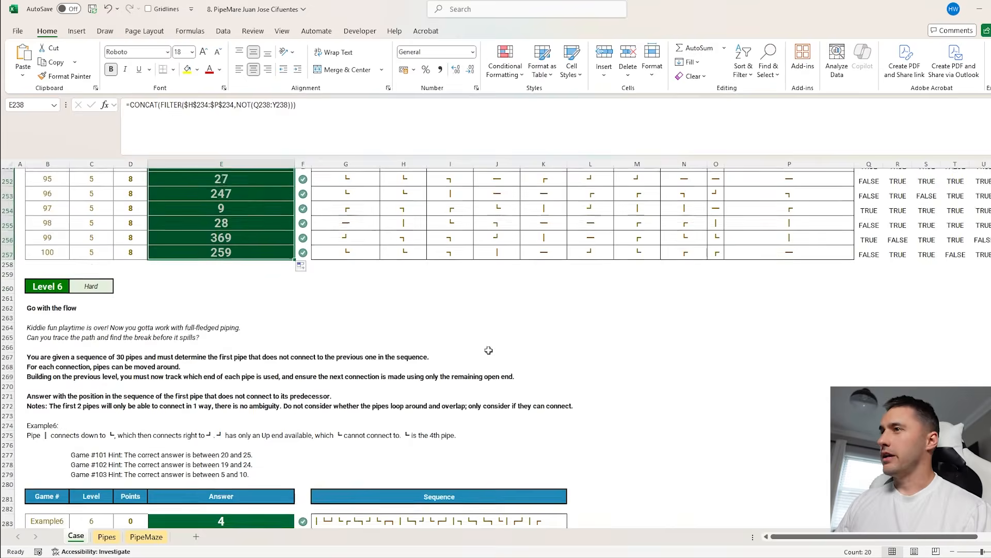
scroll(481, 350, "down", 2)
left_click(333, 366)
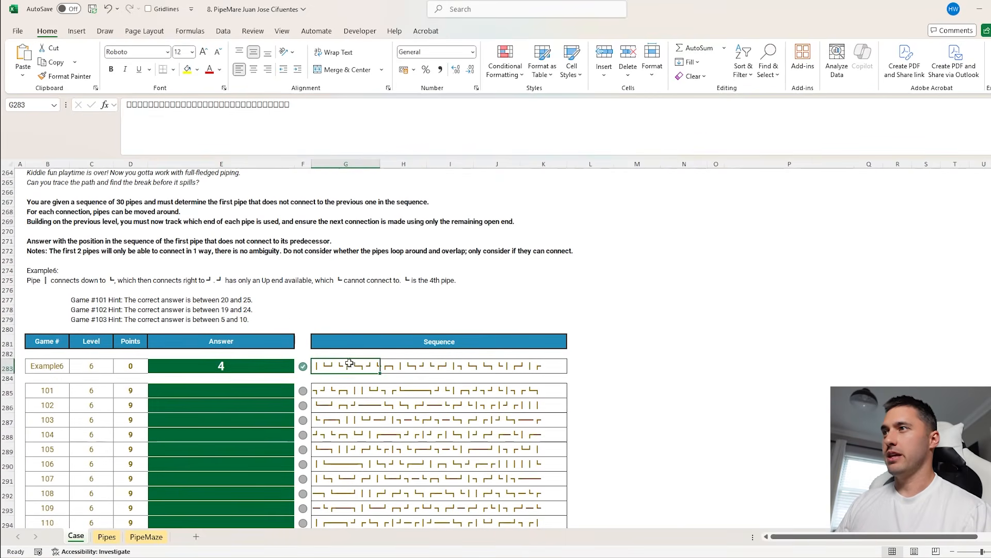
left_click(345, 387)
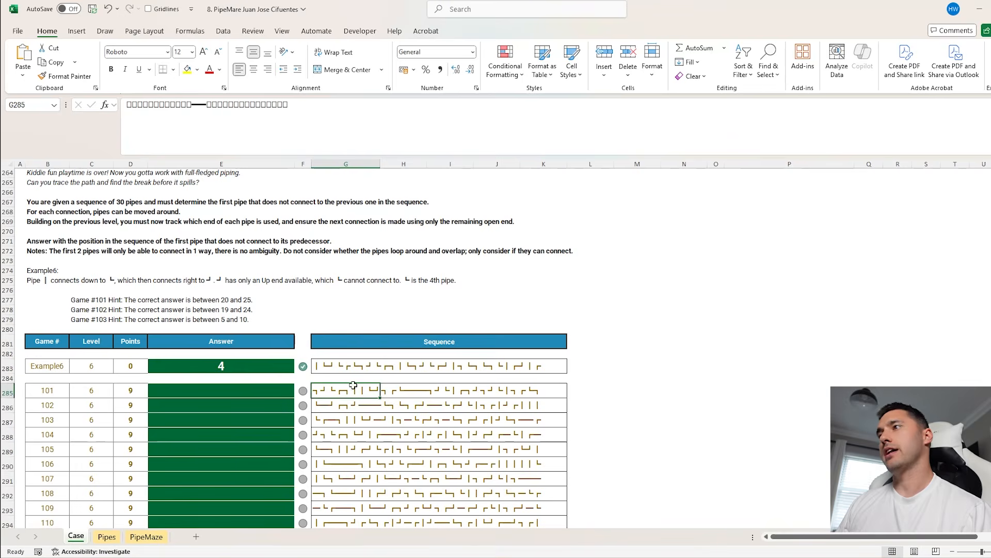
left_click(645, 335)
type("e")
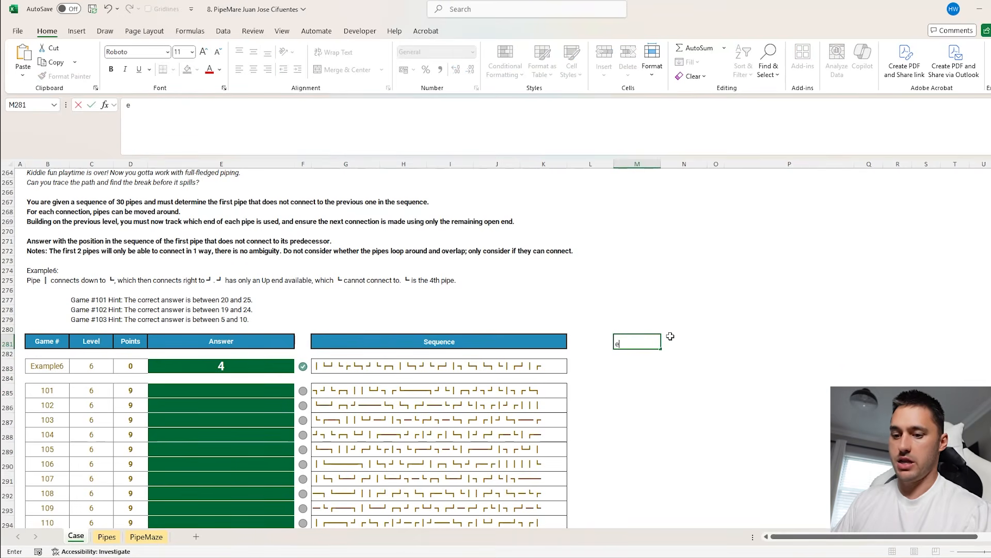
type("xample6")
key("Tab")
Enter an XLOOKUP in N281 that finds M281 in B283:B304 and returns the matching entry from the Sequence column
type("=XLOOKUP(")
key("Left")
type(",")
left_click_drag(47, 366, 47, 513)
type("m")
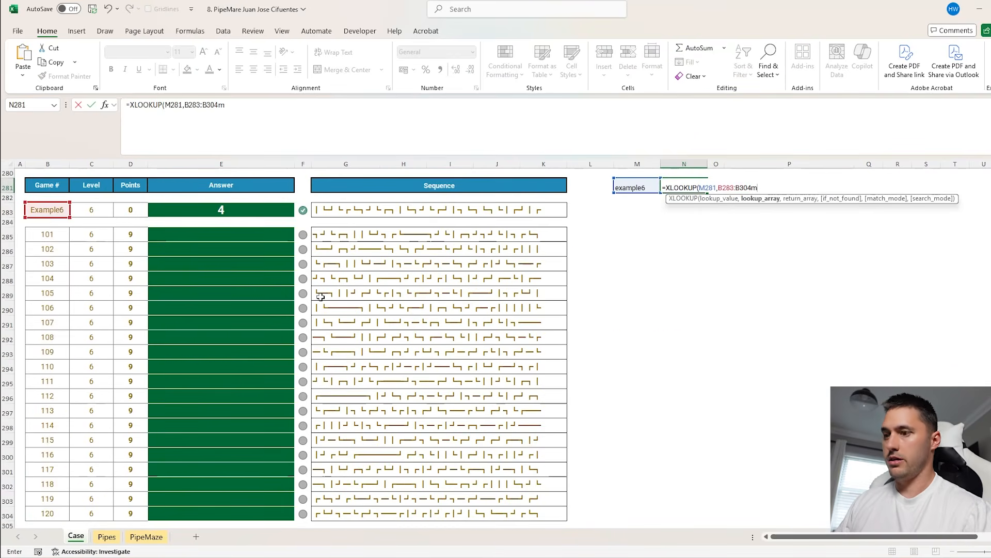
key("BackSpace")
type(",")
left_click_drag(328, 213, 329, 514)
key("Return")
Enter =SplitText(N281) in M284 to list the pipes vertically, and look over the spilled list
left_click(635, 222)
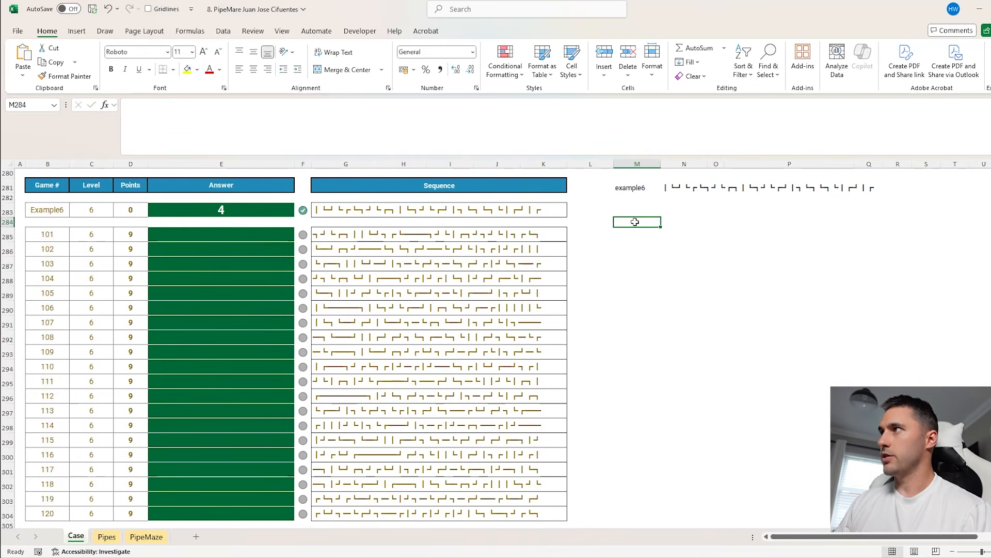
type("=spl")
key("Tab")
left_click(674, 192)
key("Return")
left_click(616, 221)
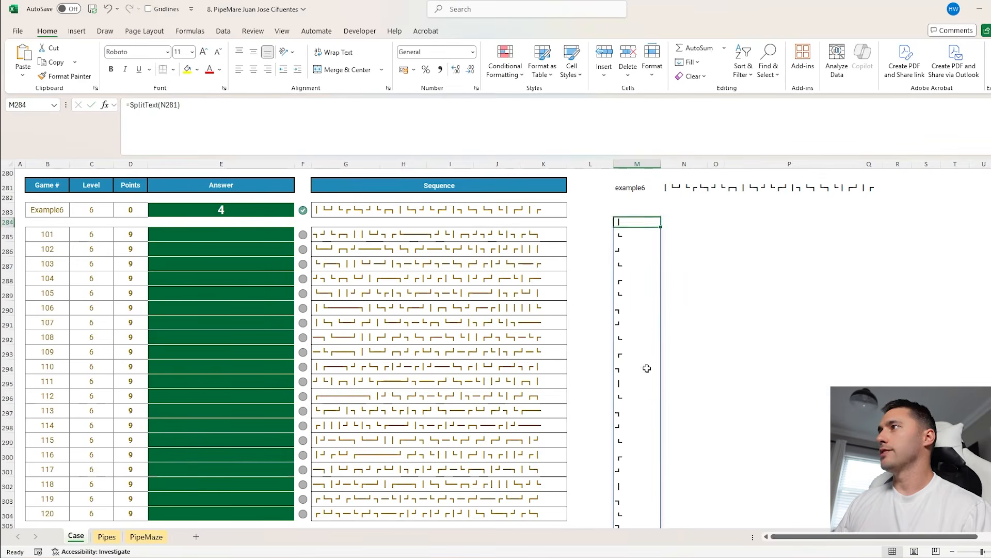
scroll(649, 359, "down", 3)
scroll(650, 348, "up", 4)
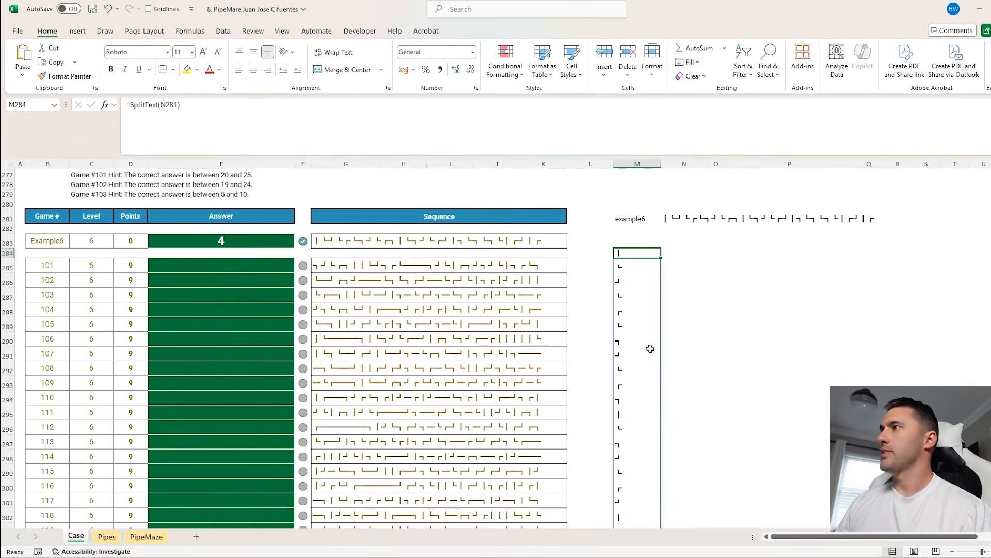
Add a bold GO heading in N283 above the column beside the pipe list
left_click(670, 244)
type("GO")
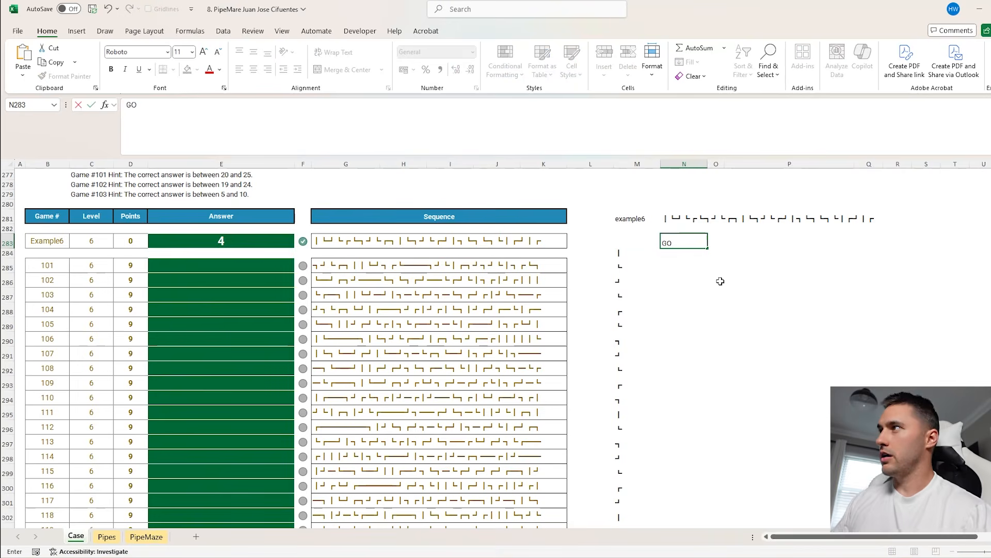
key("Return")
left_click(679, 241)
key("ctrl+b")
left_click(681, 254)
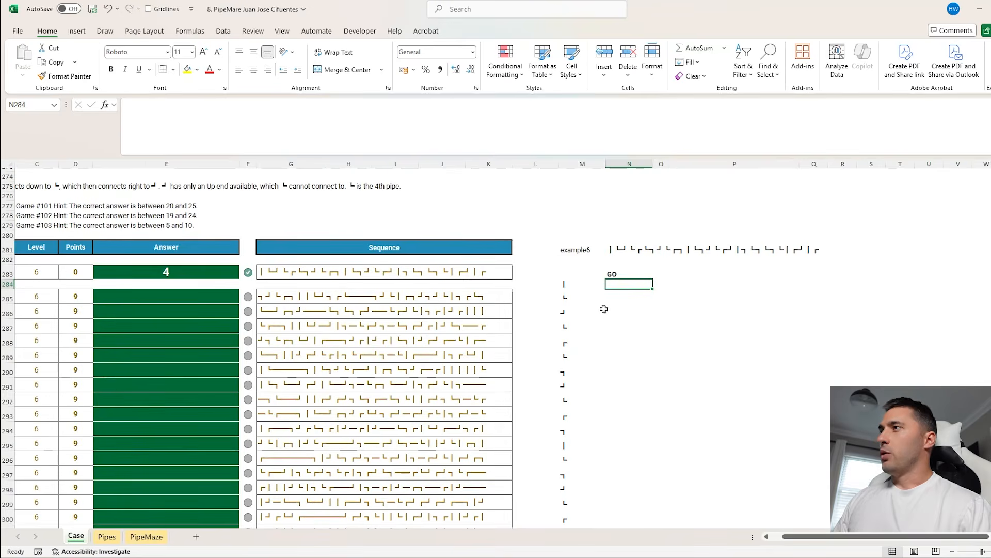
key("Left")
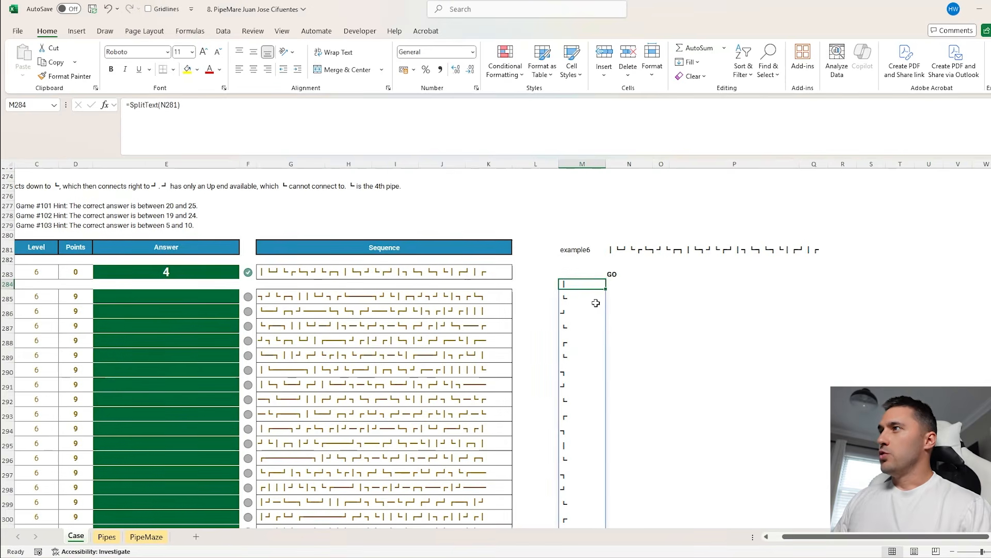
left_click(579, 298)
left_click_drag(578, 300, 587, 308)
key("Escape")
Copy the pipe-connection formula from Q257 into N284 and point its two XLOOKUPs at M284 for pipe1 and M285 for pipe2
scroll(777, 309, "up", 8)
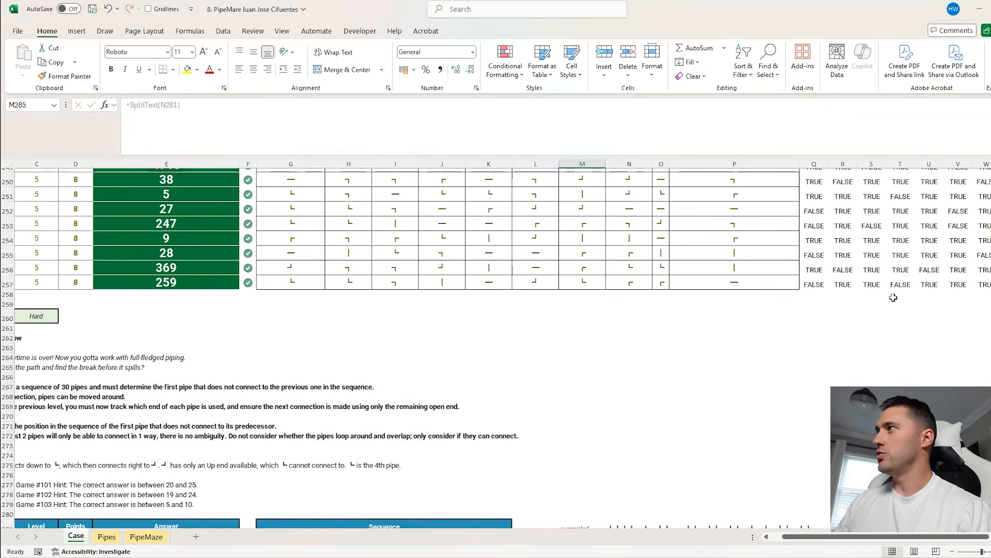
left_click(822, 284)
key("ctrl+c")
scroll(821, 284, "down", 5)
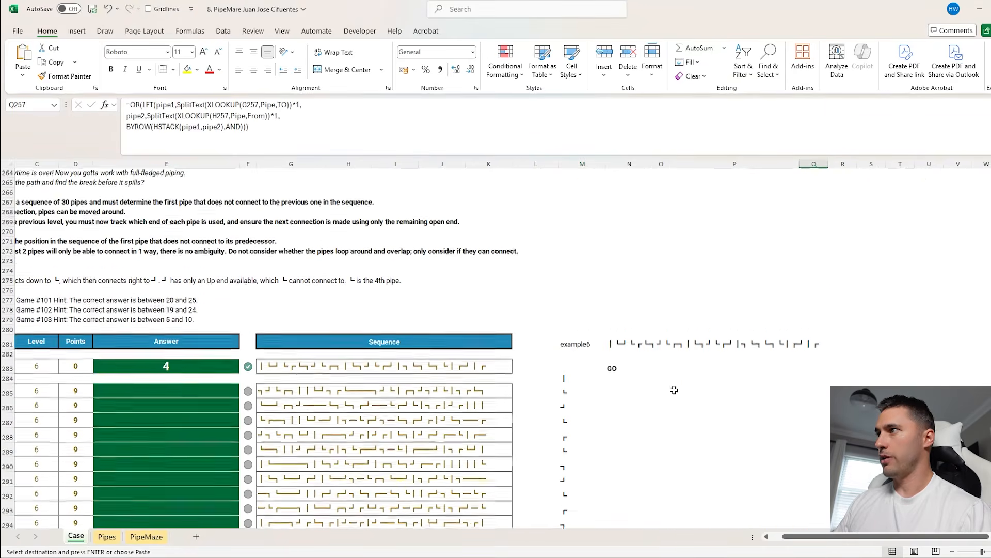
left_click(606, 376)
key("ctrl+v")
key("F2")
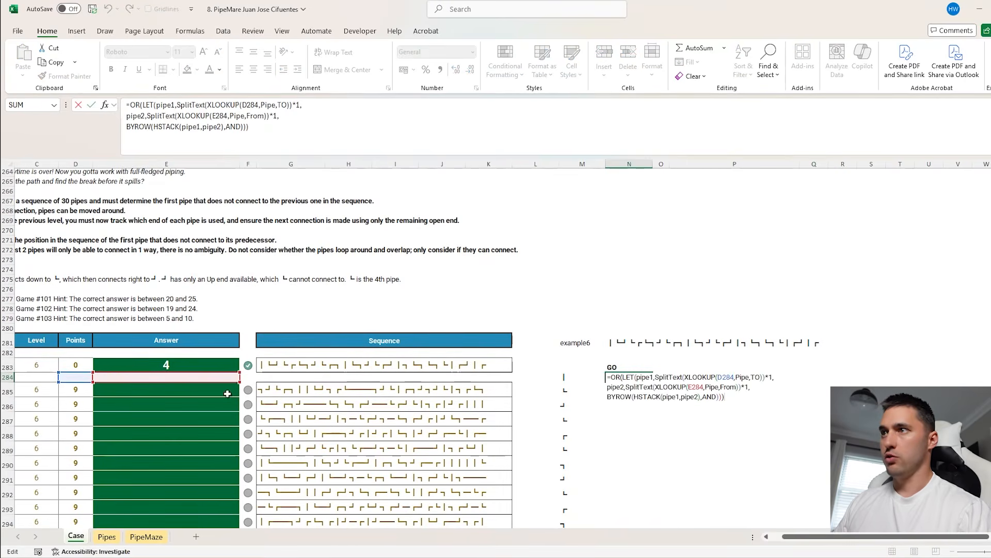
left_click_drag(218, 382, 580, 390)
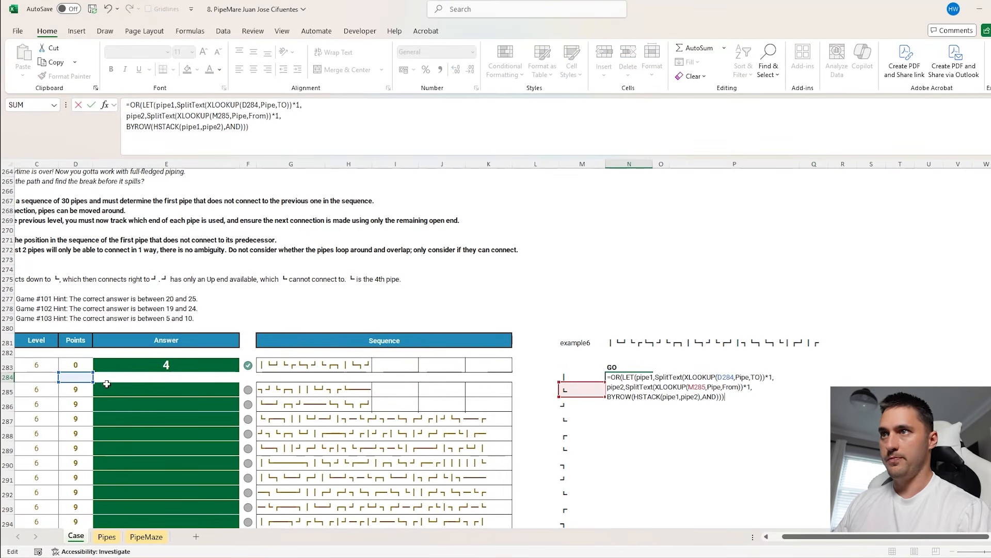
left_click_drag(82, 381, 583, 377)
key("Return")
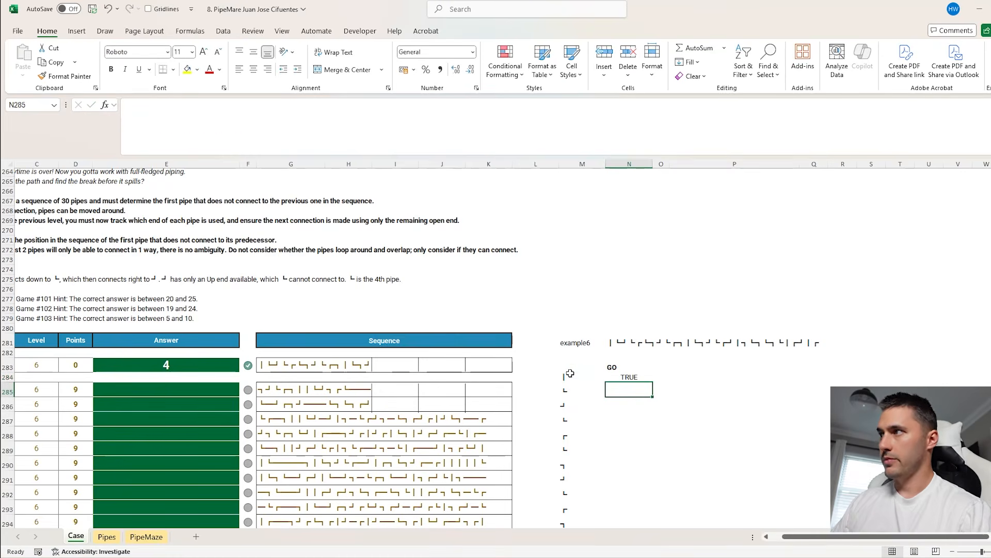
Remove the outer OR from the N284 formula so the LET spills one result per direction
scroll(642, 373, "down", 1)
key("Up")
left_click(276, 133)
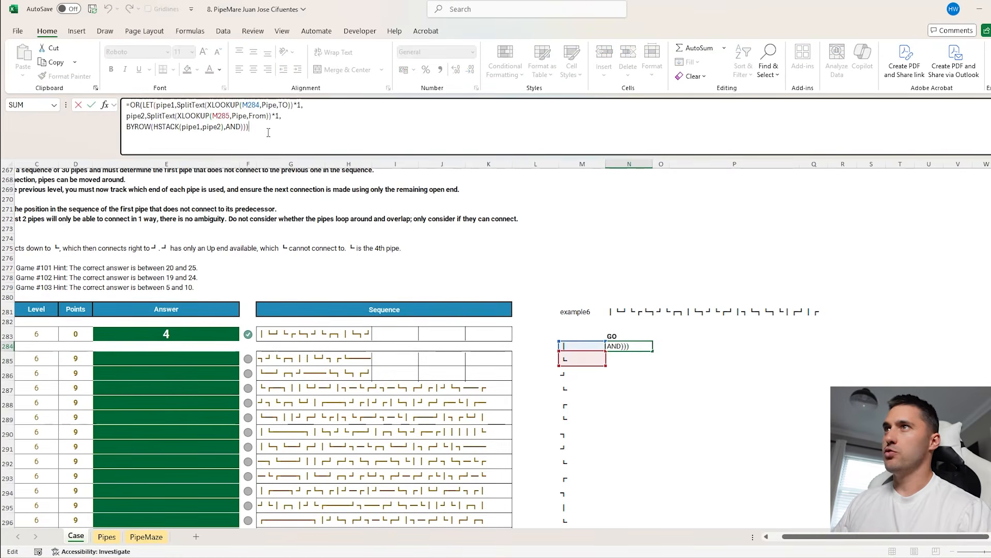
left_click(143, 104)
key("BackSpace")
key("BackSpace")
key("BackSpace")
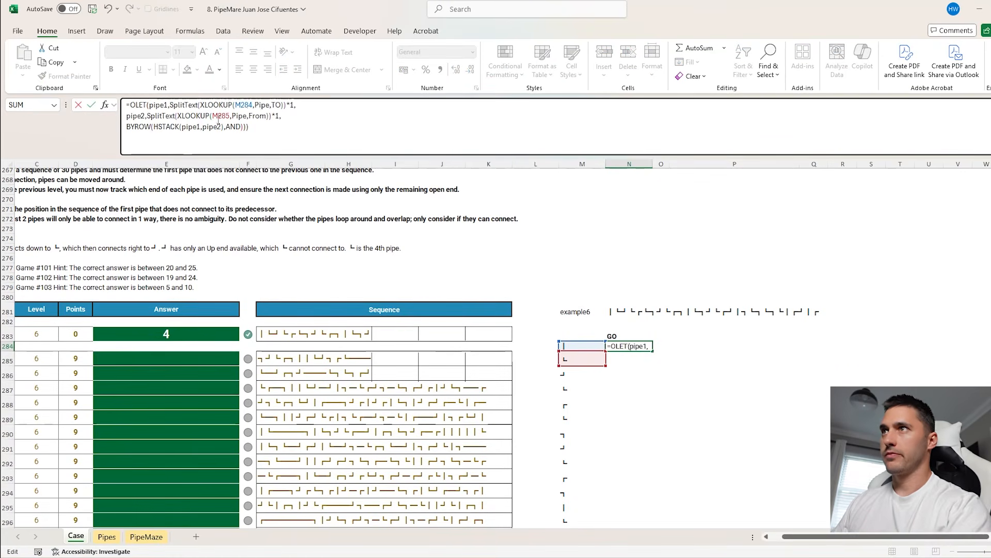
key("Return")
scroll(595, 318, "down", 1)
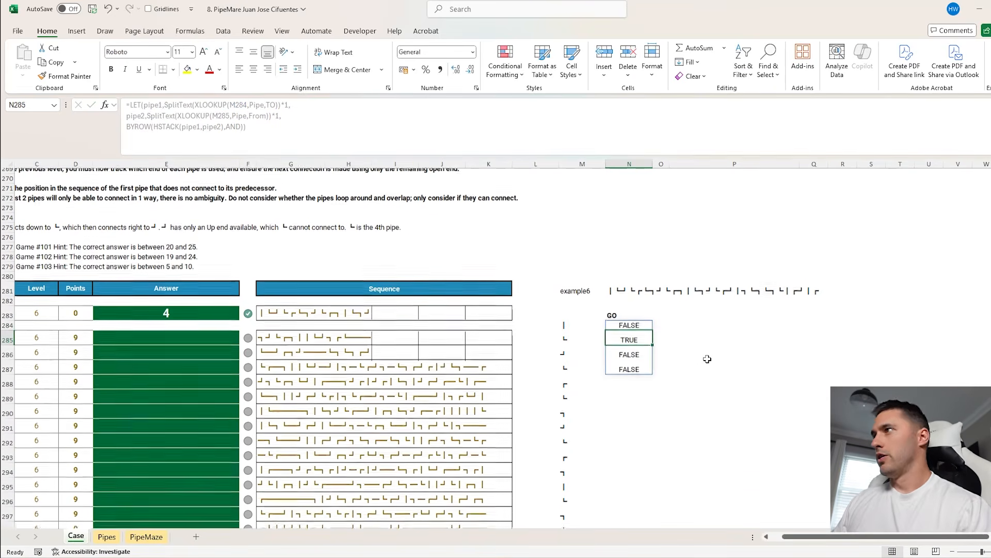
Compare the spilled TRUE/FALSE results in N284:N287 with the first two pipes in M284:M285
left_click_drag(570, 315, 574, 327)
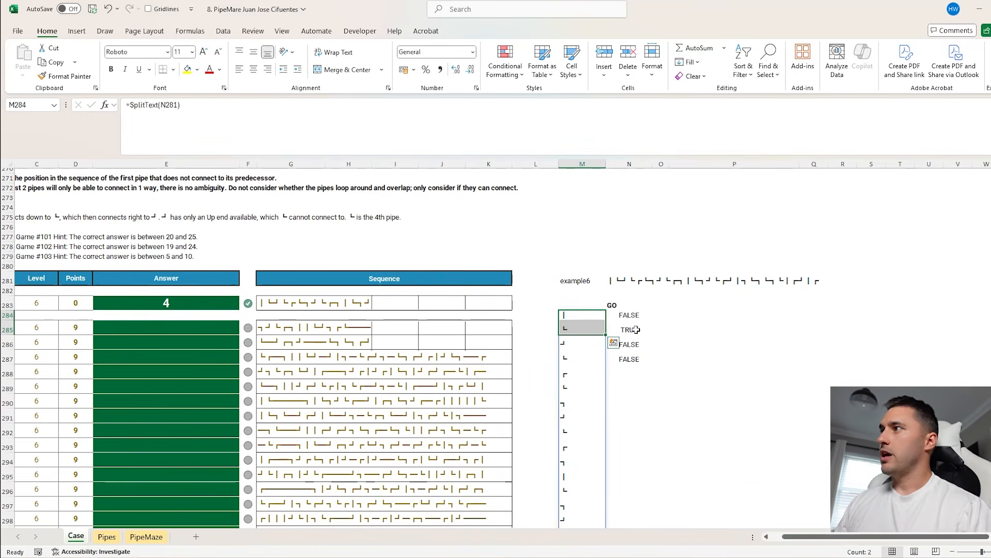
left_click(634, 315)
key("Down")
key("Down")
key("Down")
key("Up")
key("Up")
left_click(563, 315)
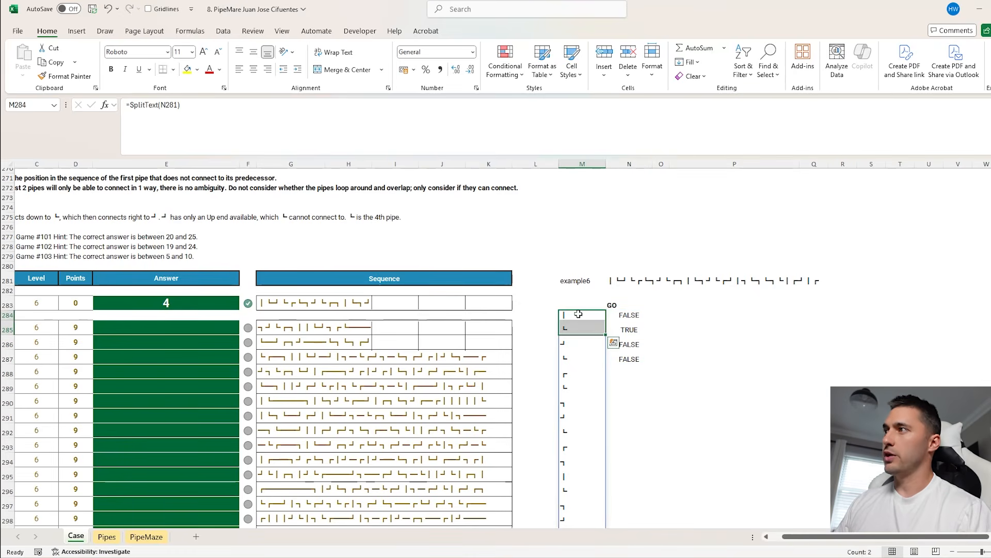
List the direction letters U, D, L and R in R284:R287
left_click(844, 316)
type("U")
key("Return")
type("D")
key("Return")
type("L")
key("Return")
type("R")
key("Return")
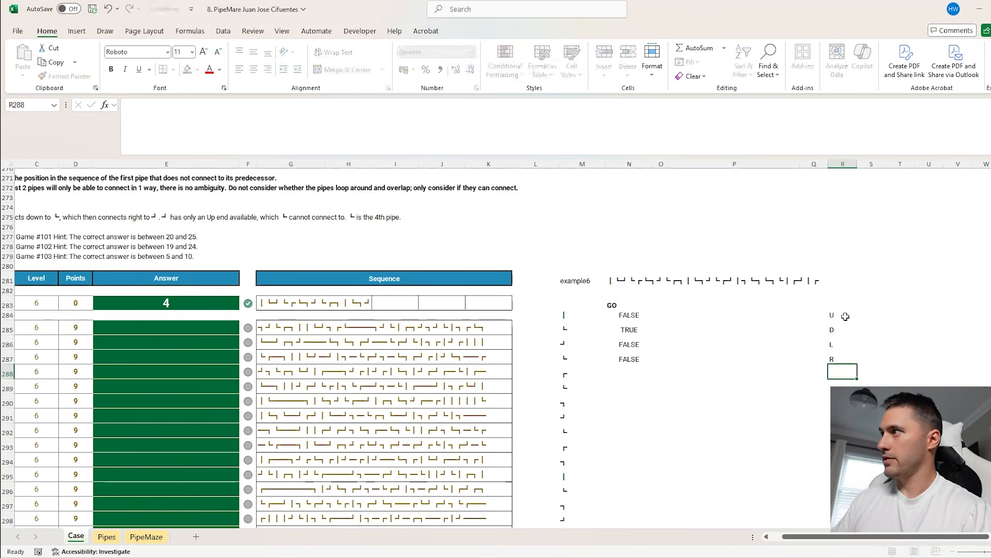
Wrap the N284 formula in FILTER with $R$284:$R$287 as the array and the LET result as the include argument
left_click(609, 317)
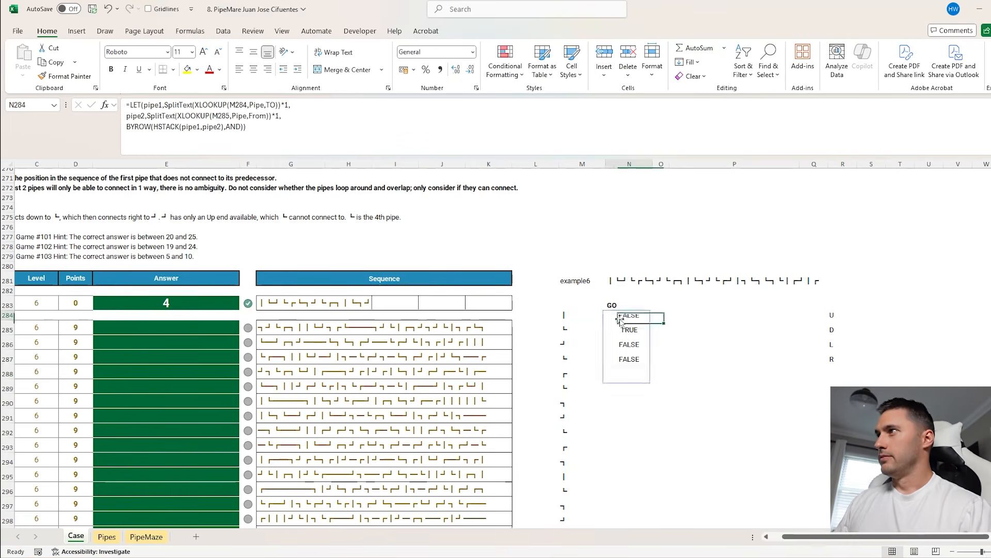
left_click(131, 105)
type("FILTER(")
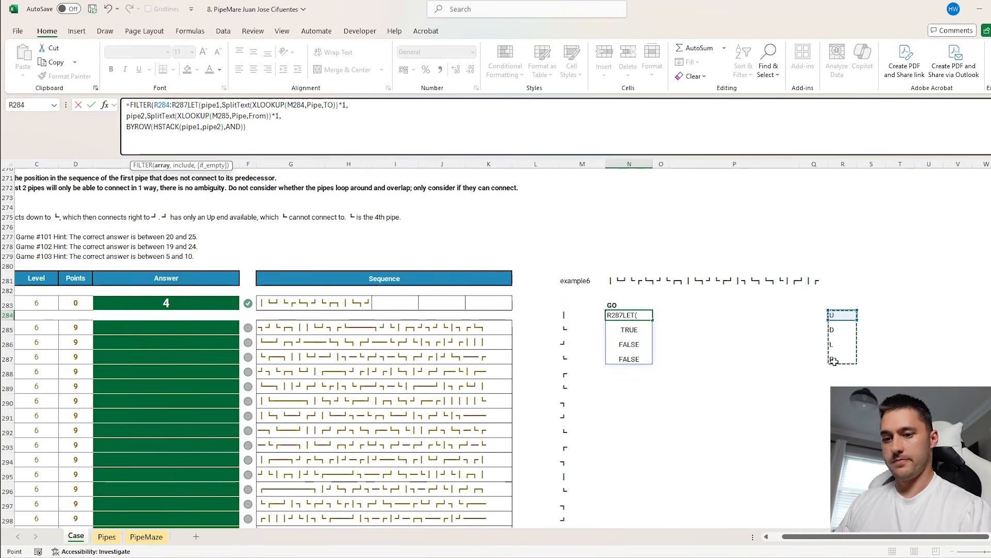
key("F4")
type(",")
left_click(270, 129)
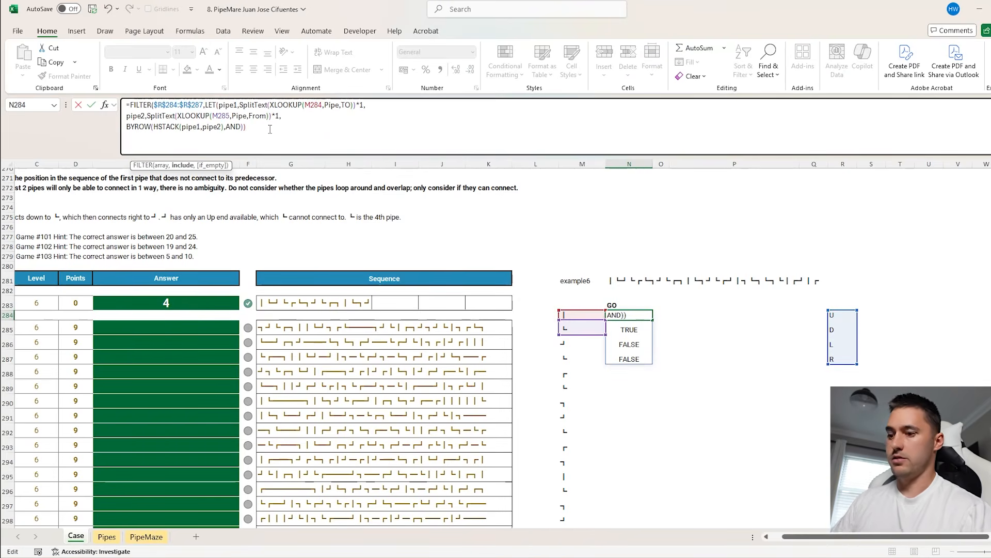
key("Return")
Wrap the N284 formula in CONCAT and fill it down the GO column beside the whole pipe list
left_click(628, 311)
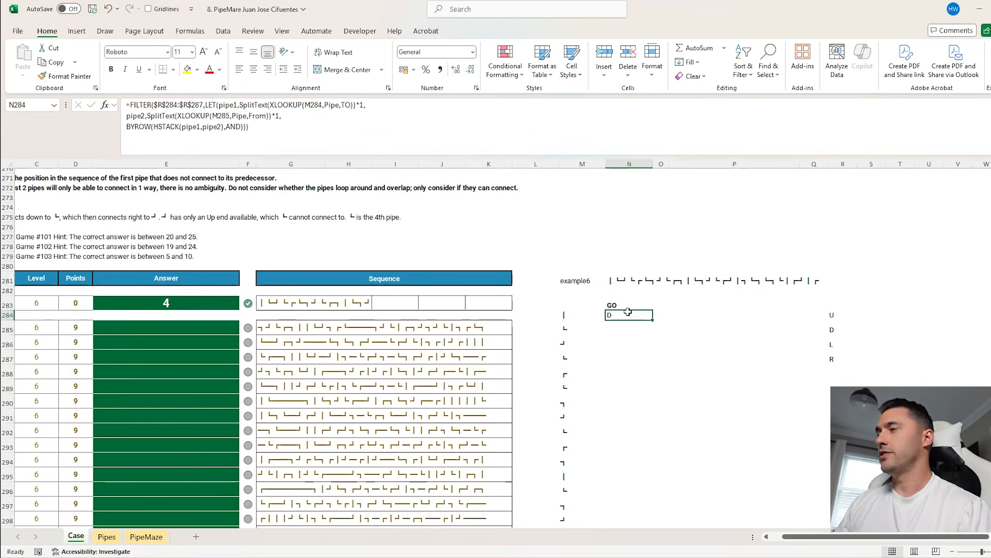
left_click(132, 106)
type("conc")
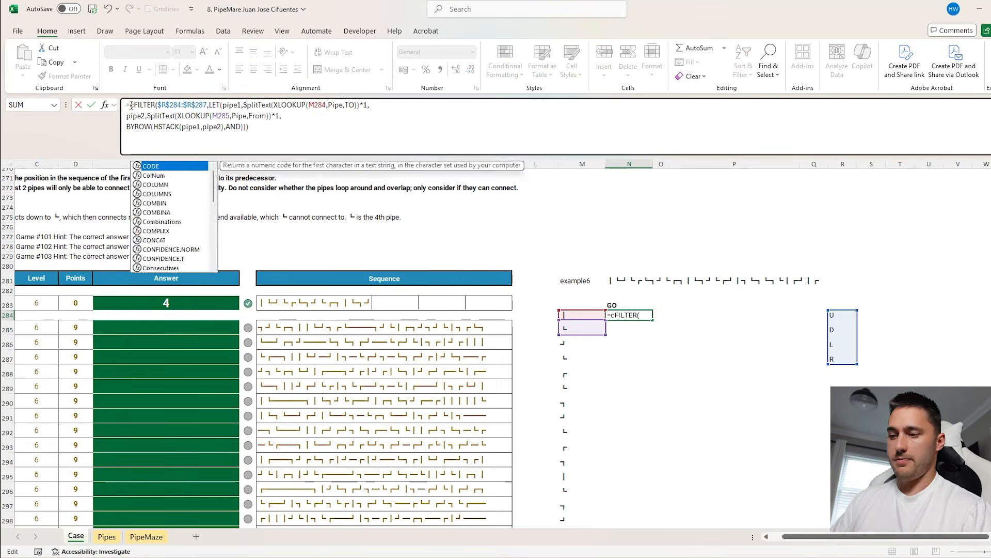
key("Tab")
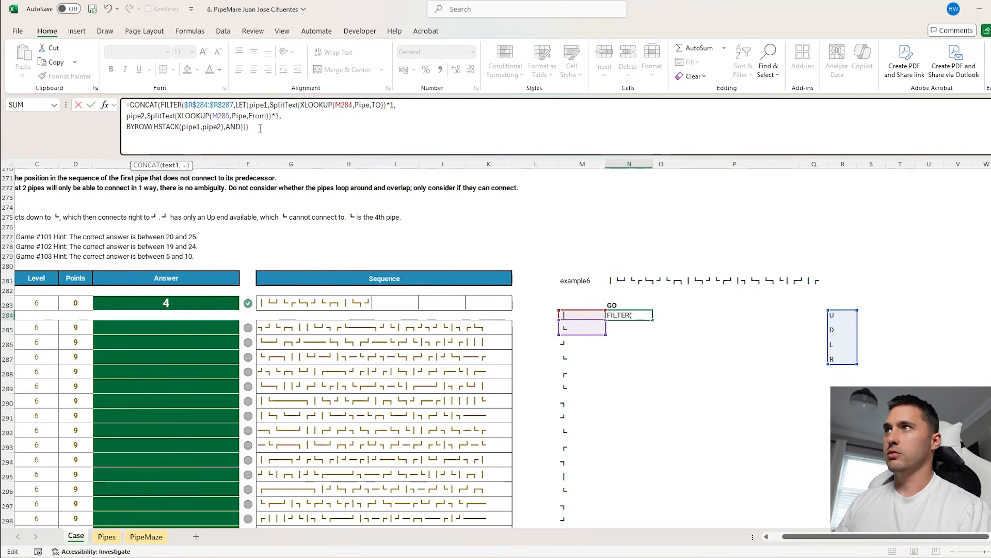
type(")")
key("ctrl+Return")
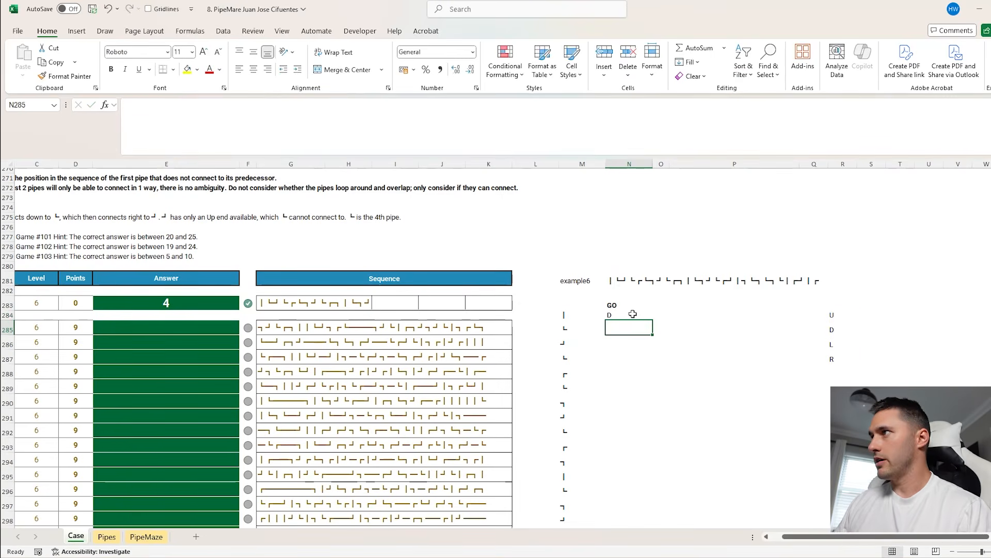
double_click(652, 320)
scroll(666, 323, "down", 2)
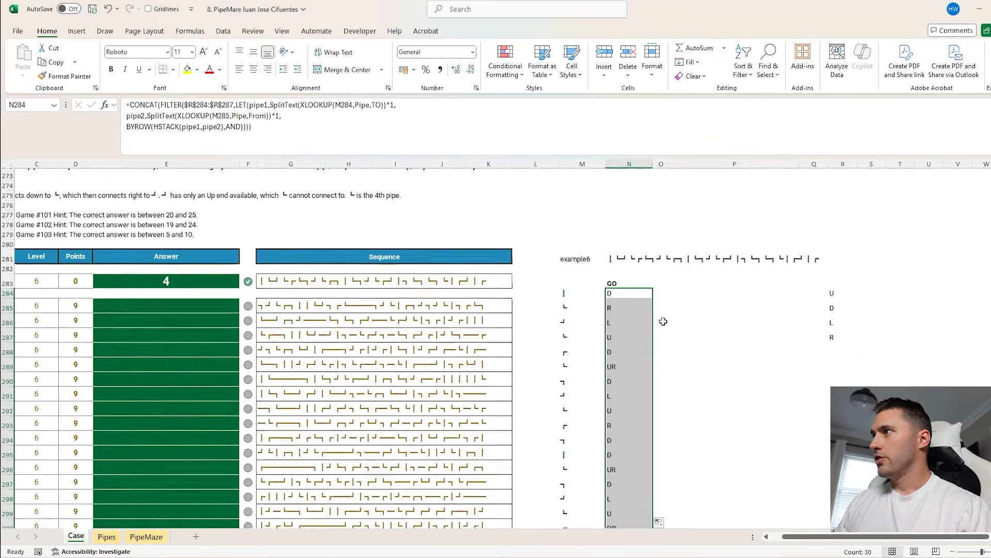
Examine the two-direction entry in N289 against its formula, its pipe in M289 and the preceding direction in N288
left_click(615, 326)
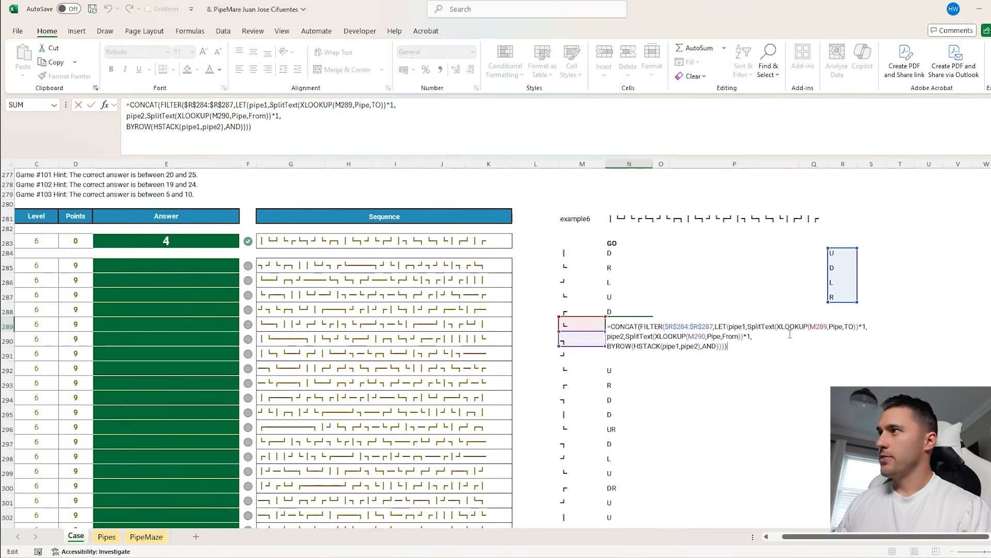
scroll(637, 325, "down", 1)
left_click(626, 282)
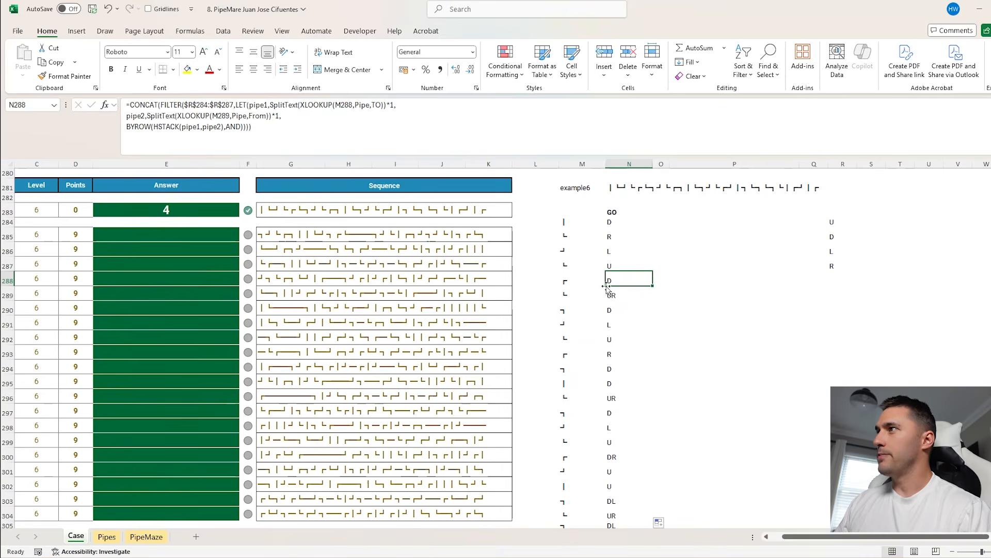
left_click(619, 294)
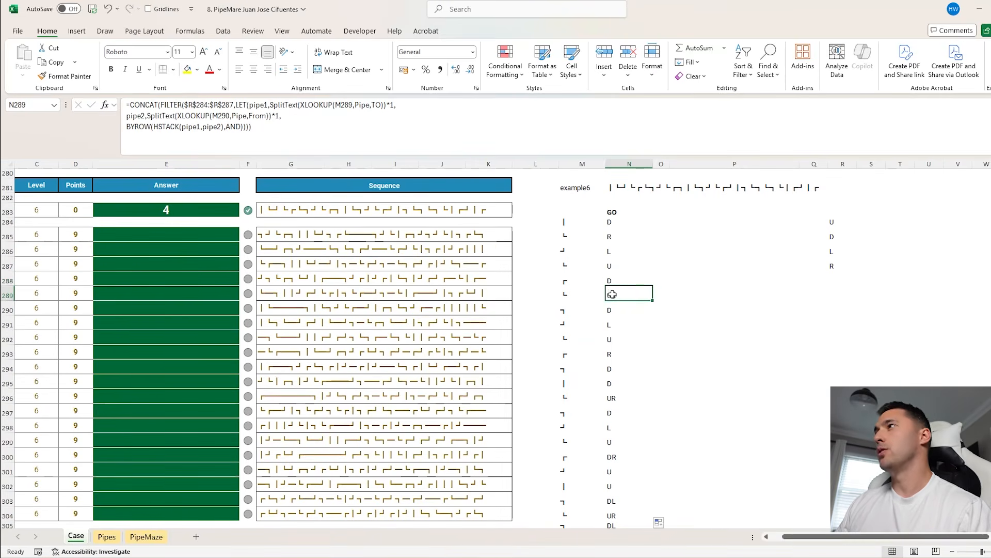
left_click(574, 293)
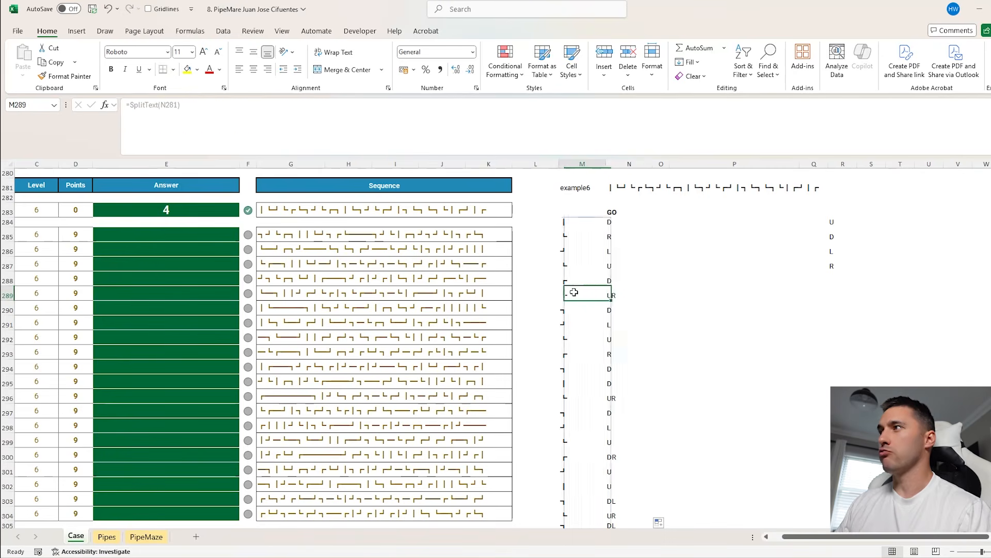
left_click(616, 293)
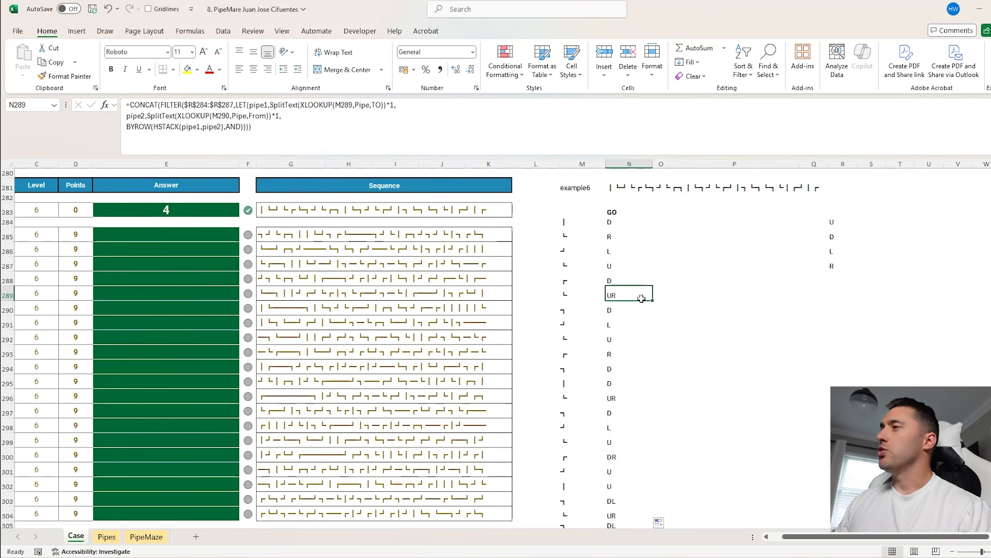
left_click(620, 280)
left_click(635, 293)
Enter the opposite directions D, U, R and L in S284:S287 beside the direction letters
left_click(855, 224)
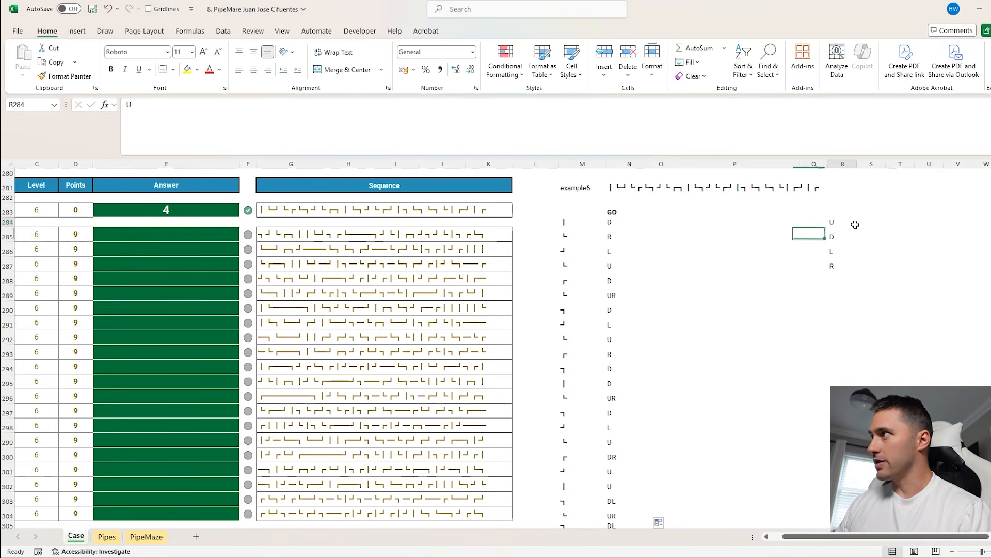
left_click(866, 222)
type("D")
key("Return")
type("U")
key("Return")
type("R")
key("Return")
type("L")
key("Return")
Enter an XLOOKUP in O289 that finds N288 in $R$284:$R$287 and returns the opposite direction from $S$284:$S$287
left_click(614, 293)
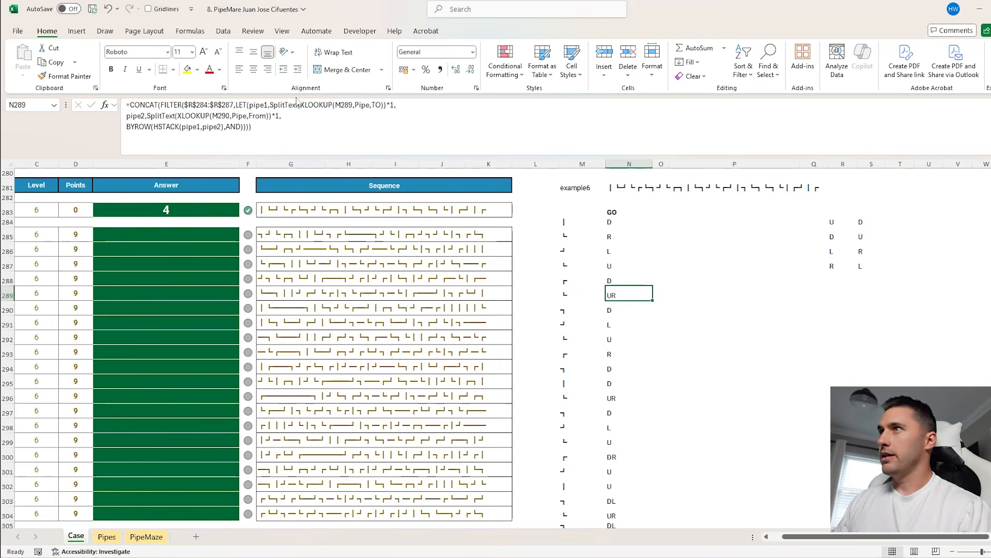
left_click(256, 125)
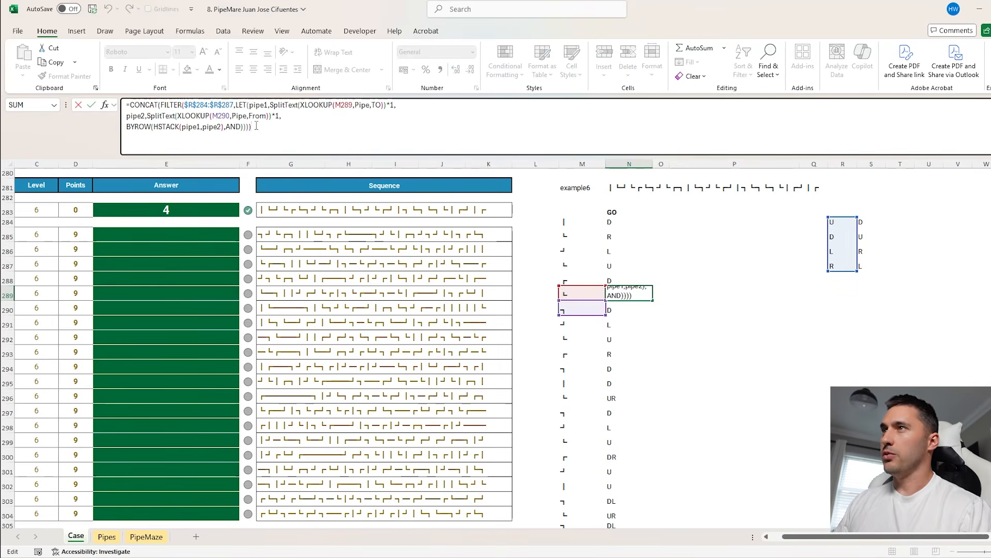
left_click(659, 293)
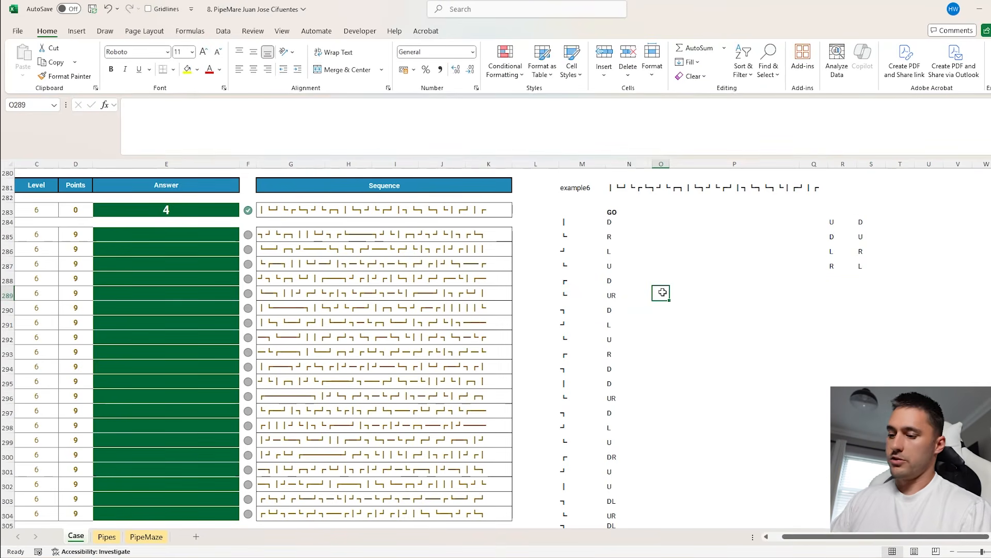
type("=XLOOKUP(")
left_click(625, 279)
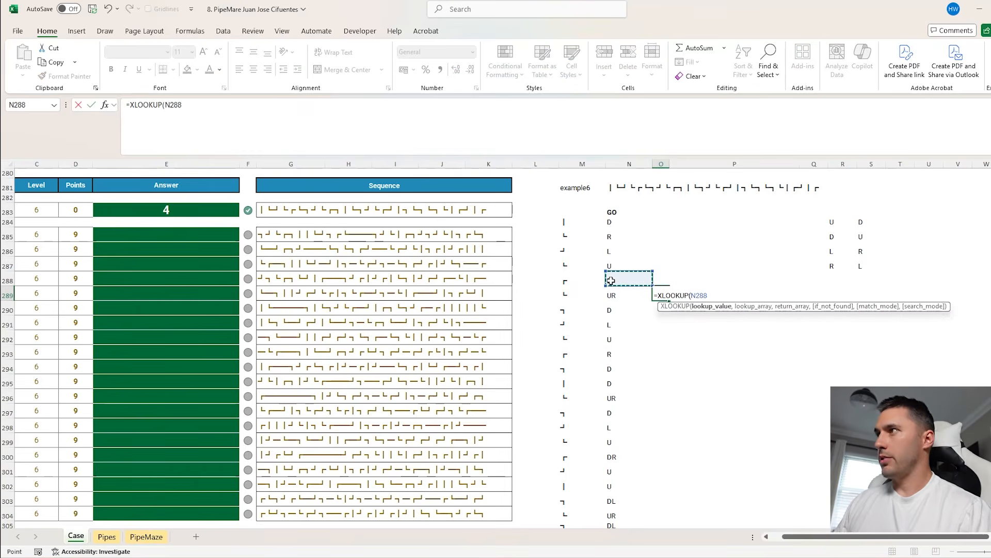
type(",")
left_click_drag(832, 222, 833, 266)
key("F4")
type(",")
left_click_drag(866, 221, 868, 265)
key("F4")
key("Return")
Compare O289 with N289, and enter a SUBSTITUTE formula in P289 that removes O289's direction from the text in N289
left_click(657, 294)
left_click(616, 296)
left_click(656, 294)
left_click(616, 297)
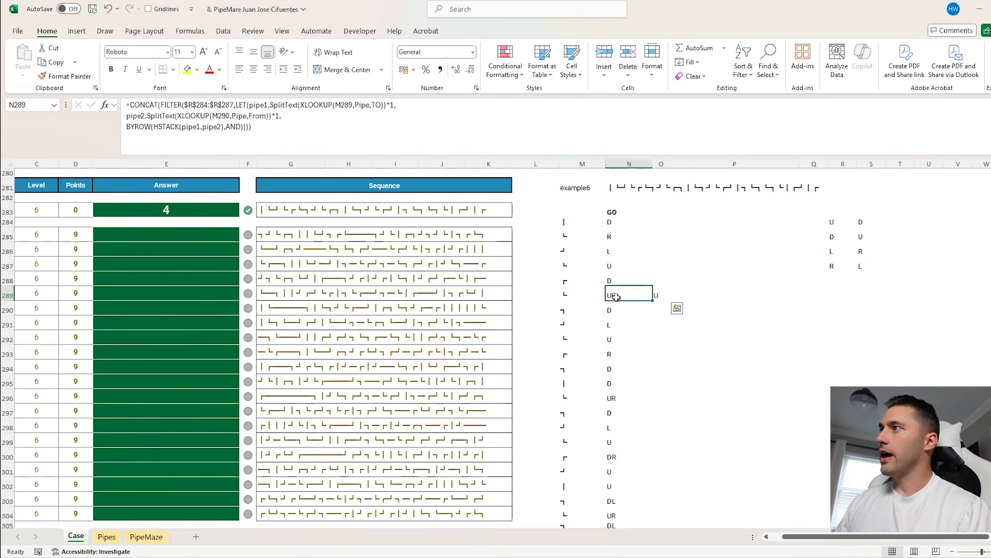
left_click(659, 294)
left_click(691, 293)
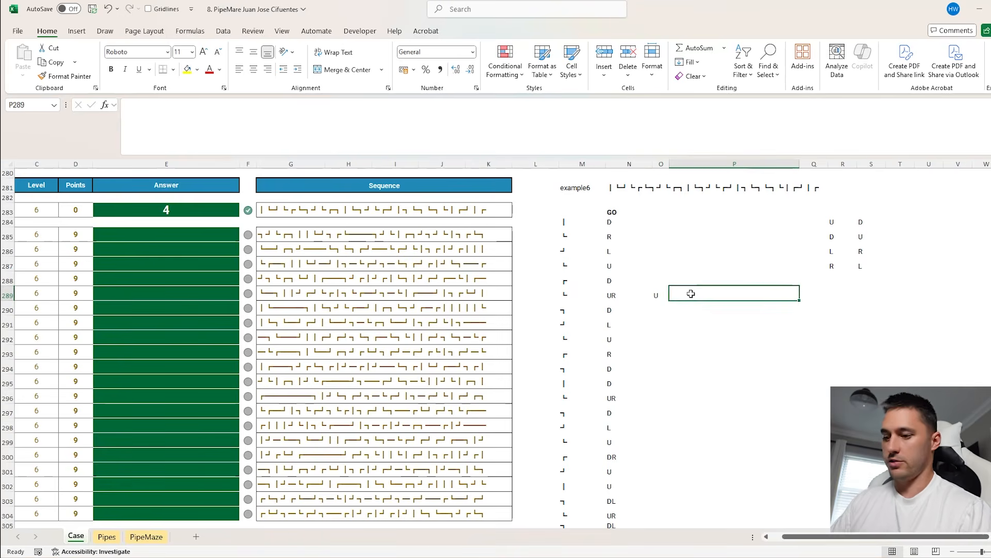
type("=sub")
key("Tab")
left_click(611, 296)
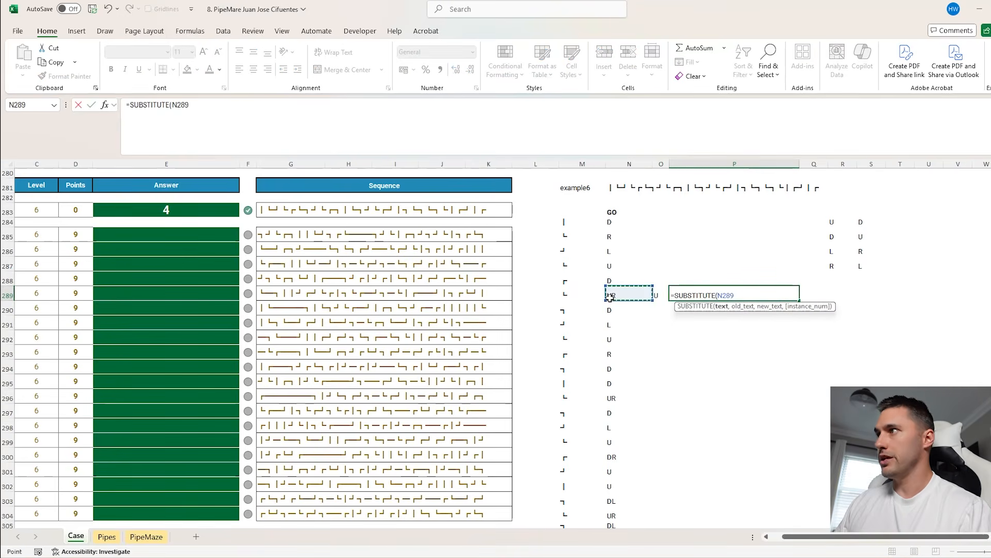
type(",")
left_click(659, 294)
type(",")
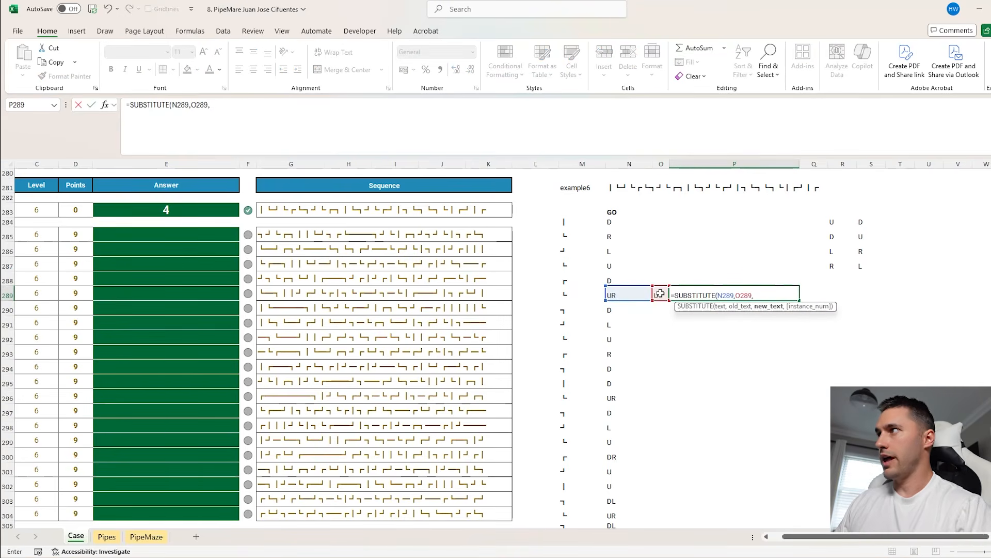
key("Left")
key("Left")
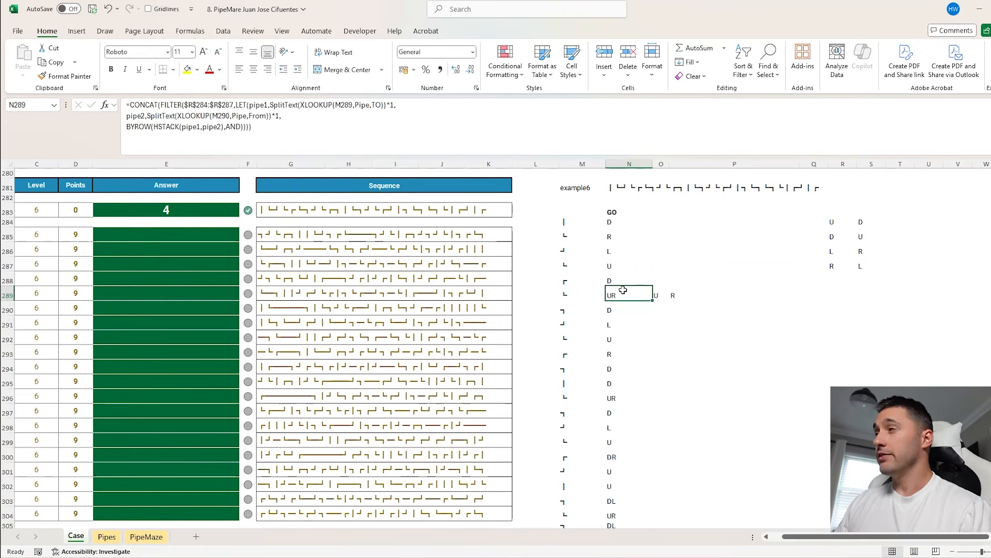
left_click(658, 295)
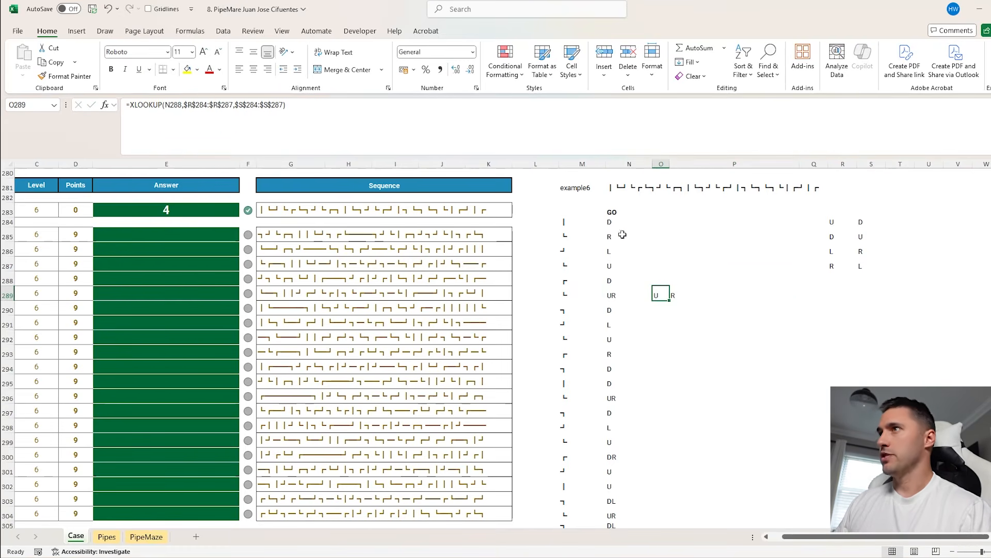
Copy the XLOOKUP formula text from O289 and wrap N289's existing CONCAT formula in a SUBSTITUTE function
left_click_drag(308, 117, 130, 105)
key("ctrl+c")
key("Escape")
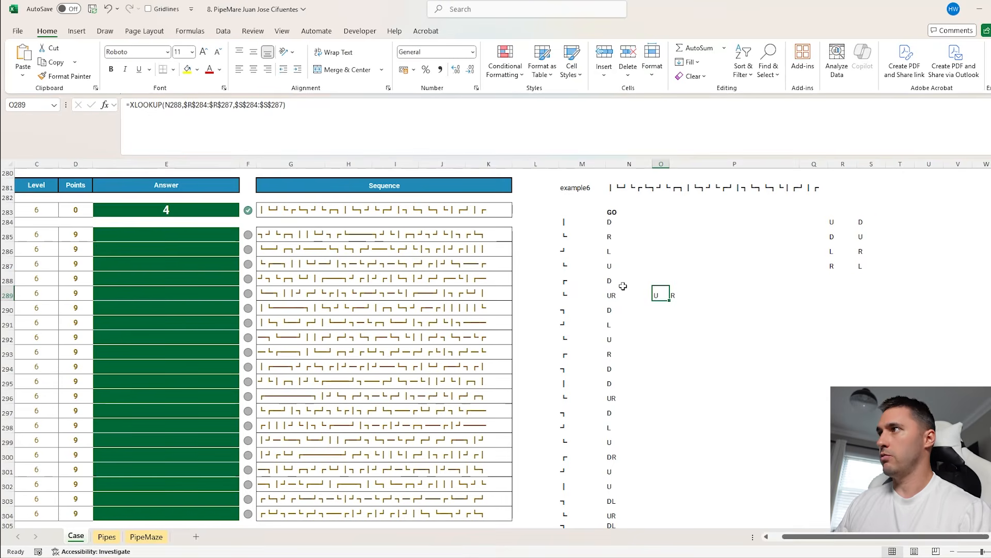
left_click(623, 291)
left_click(129, 103)
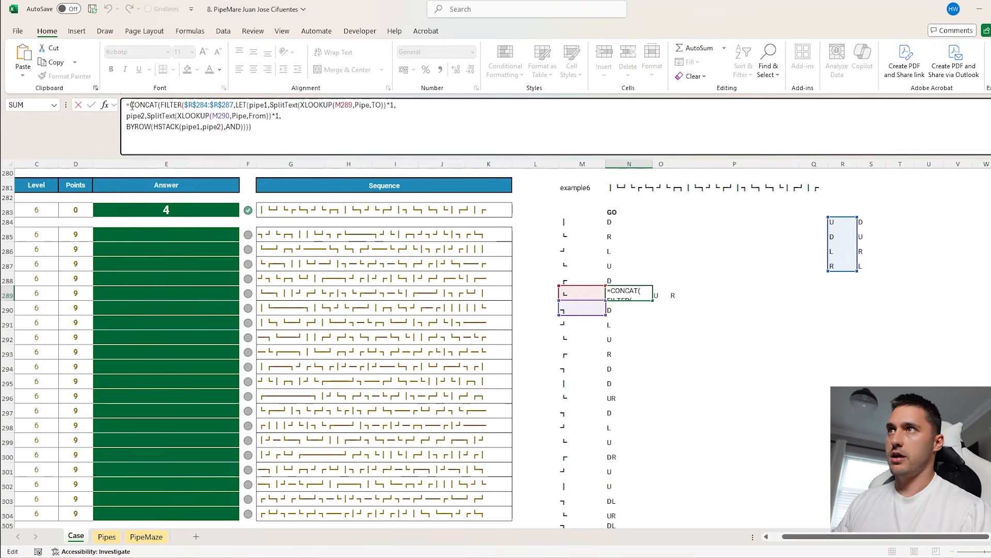
type("sub")
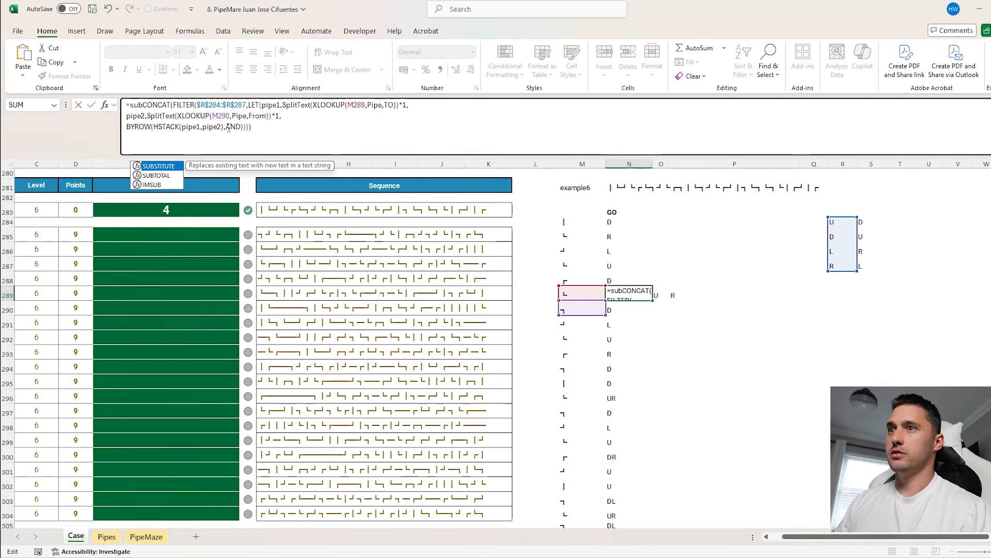
key("Tab")
left_click(260, 127)
type(")")
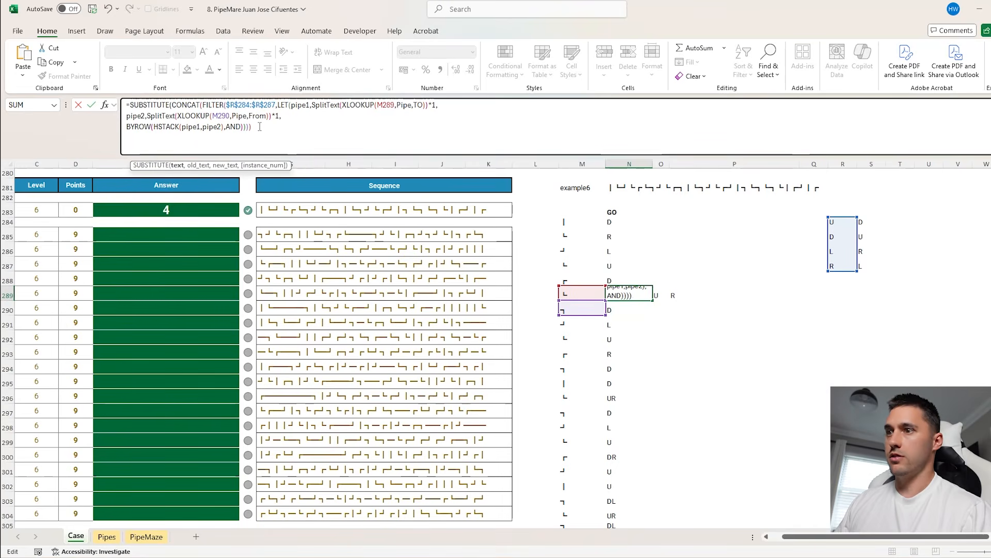
type(",")
Complete N289's SUBSTITUTE with the copied XLOOKUP, minus its equals sign, as the old text and "" as the new text
key("ctrl+v")
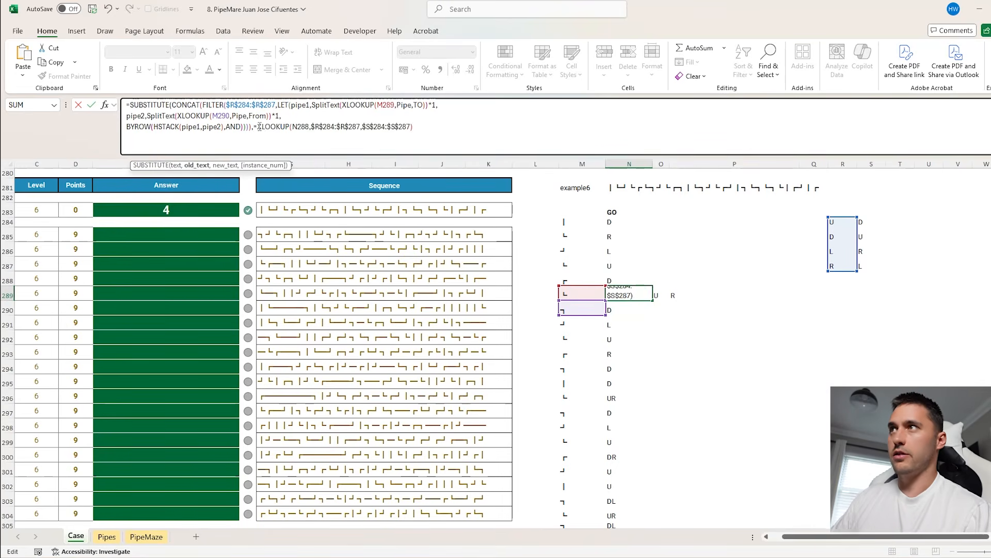
left_click(260, 127)
key("BackSpace")
left_click(421, 127)
type(",\"\"")
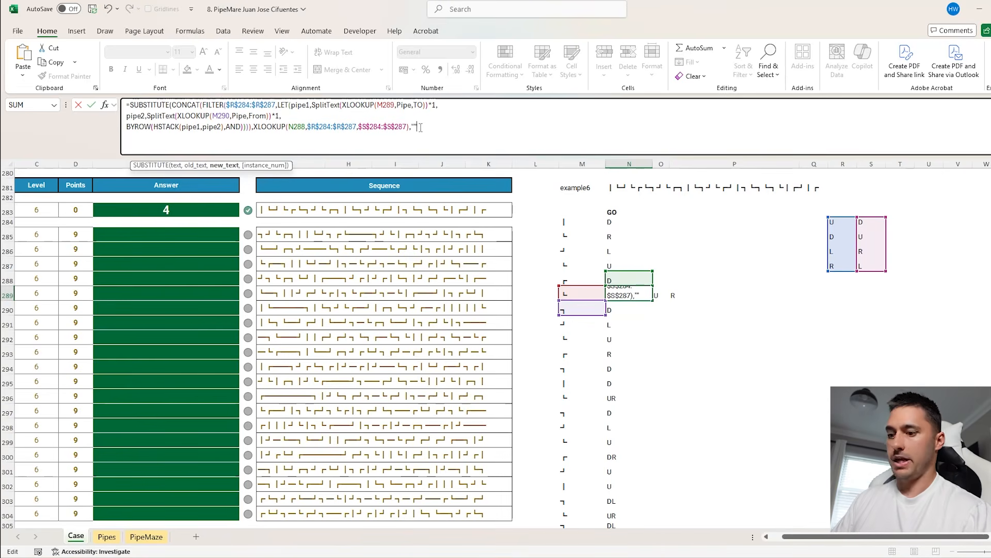
type(")")
key("Return")
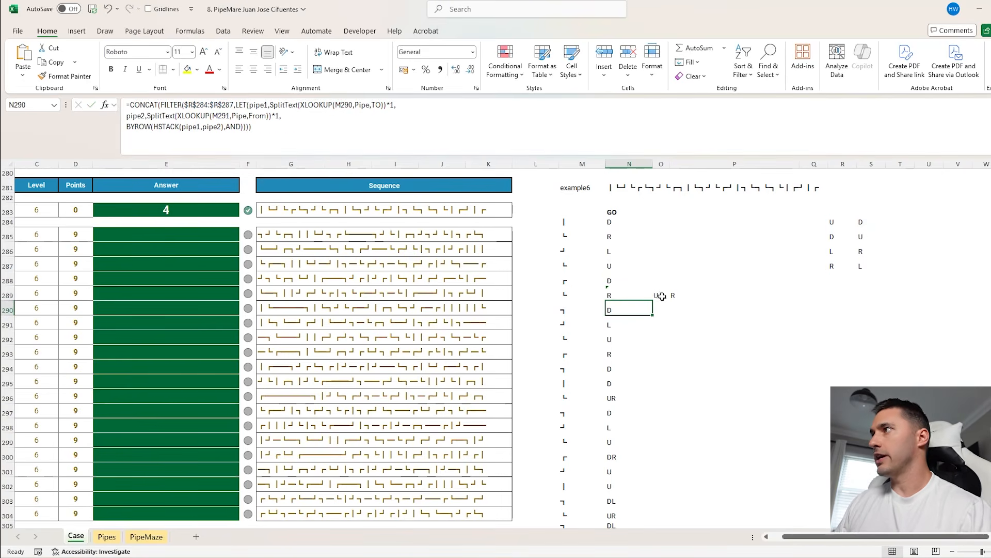
Clear the helper formulas in O289:P289, and fill N289's formula up to N285 and down beside the remaining pipes
left_click(625, 297)
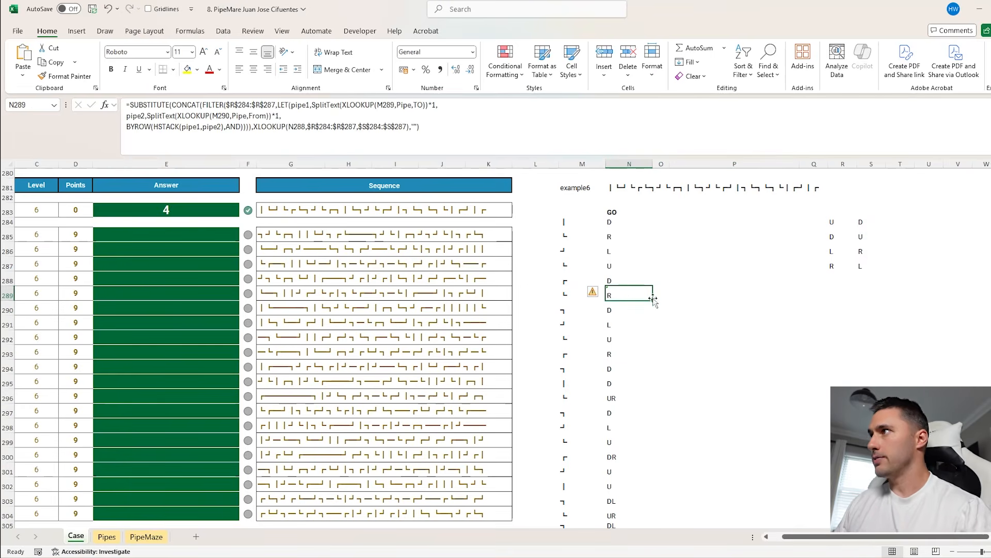
left_click_drag(653, 300, 646, 232)
left_click(638, 294)
double_click(653, 300)
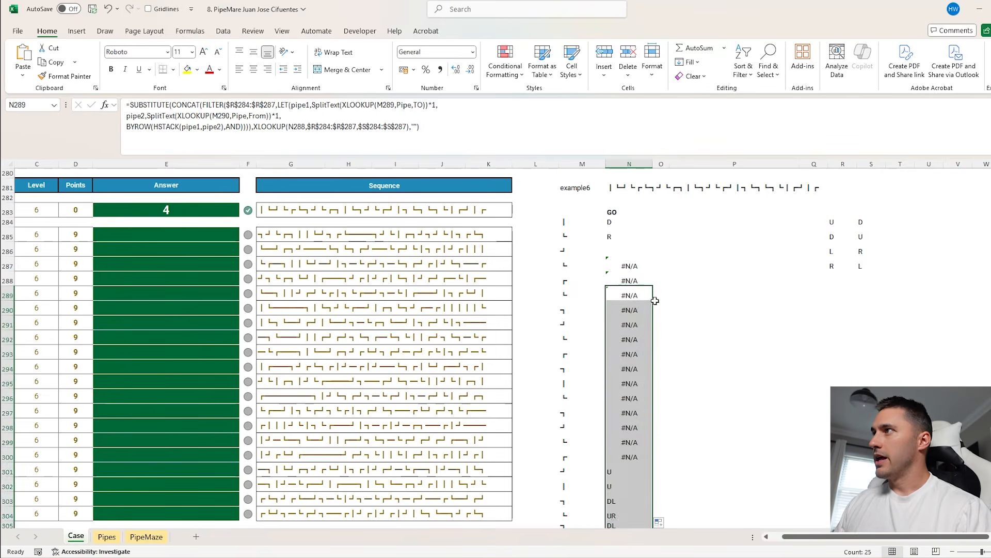
Examine the filled formulas in N287 and N286 and the references they use, checking them against the pipe in M285
left_click(627, 262)
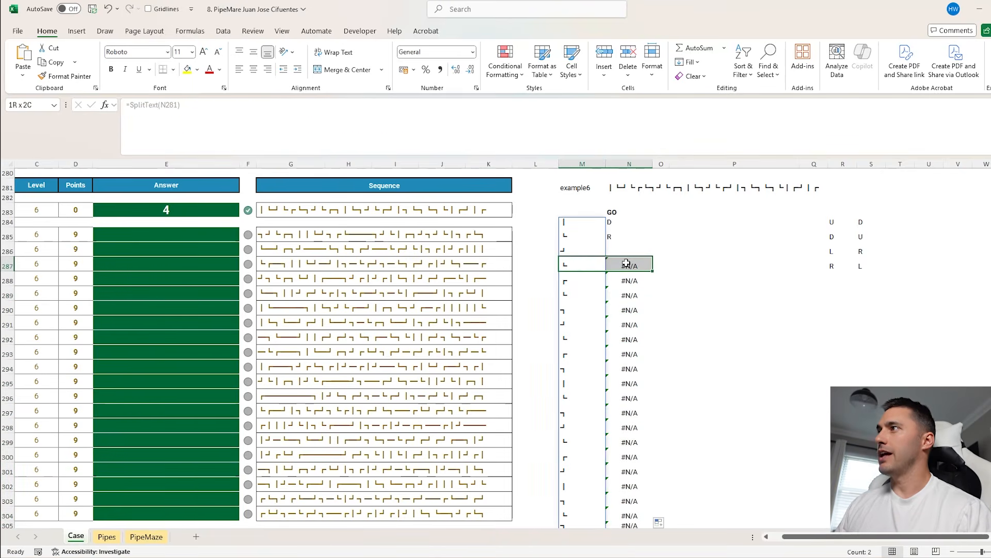
key("F2")
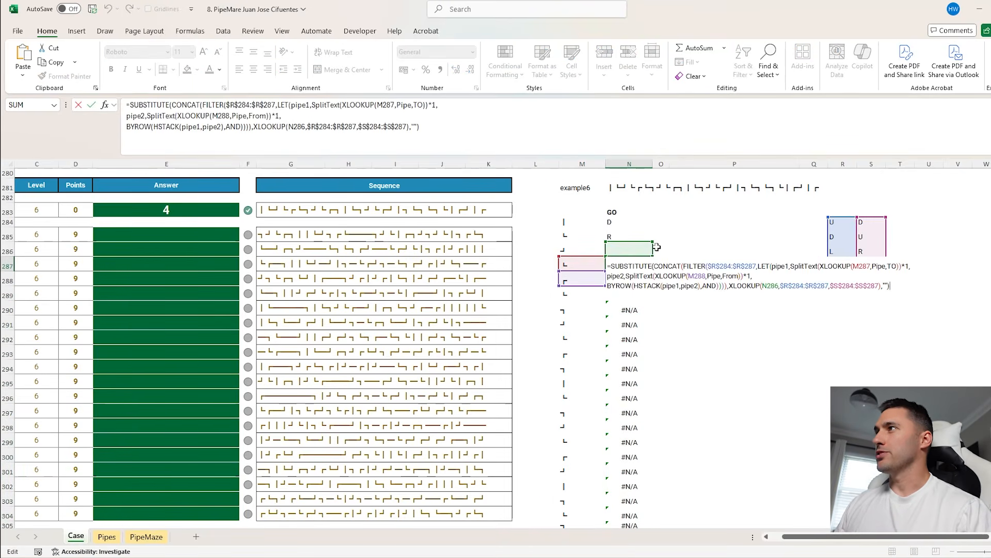
key("Escape")
left_click(628, 249)
key("F2")
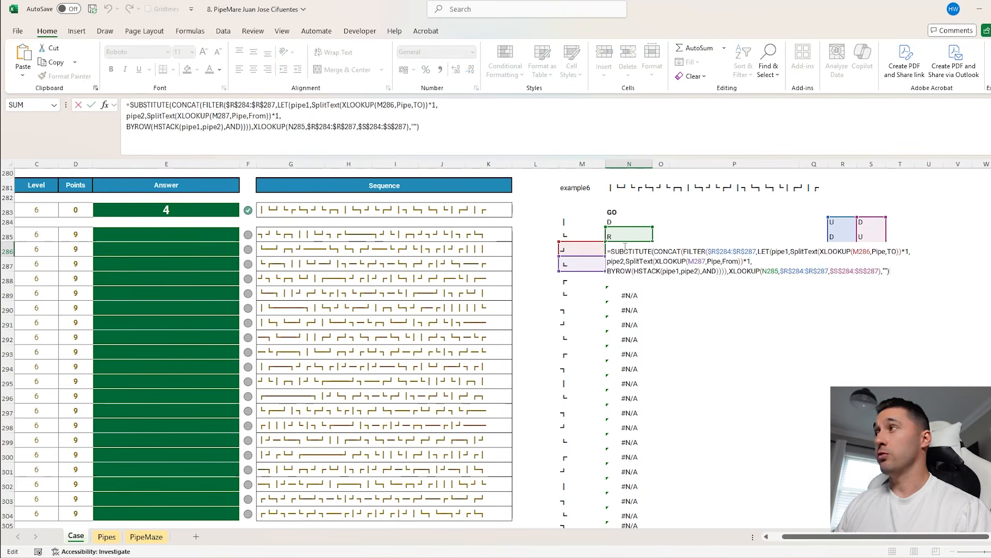
key("Escape")
left_click(579, 238)
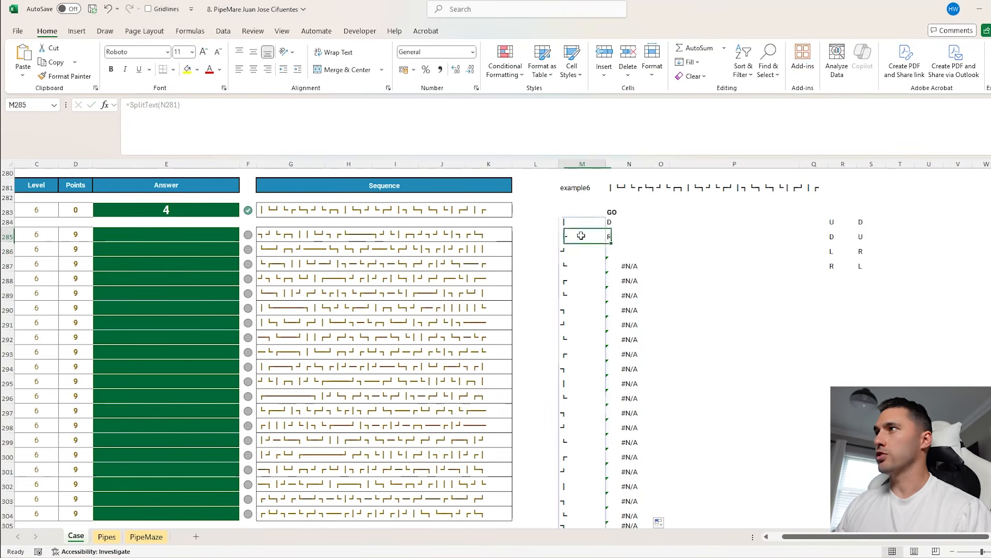
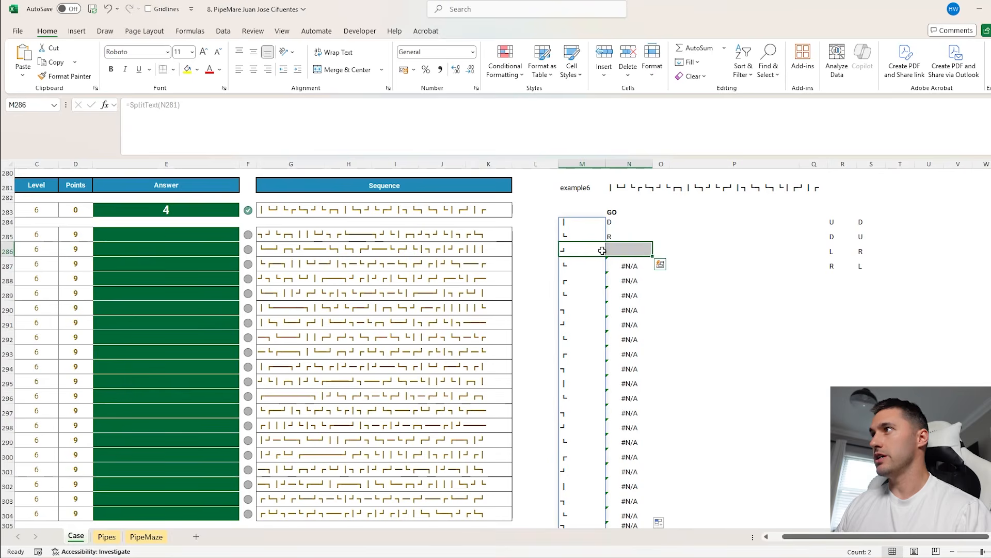
Examine the direction formulas in N285:N287 against the pipes in M286 and M287, where the sequence breaks
left_click(621, 248)
left_click(620, 234)
left_click(619, 249)
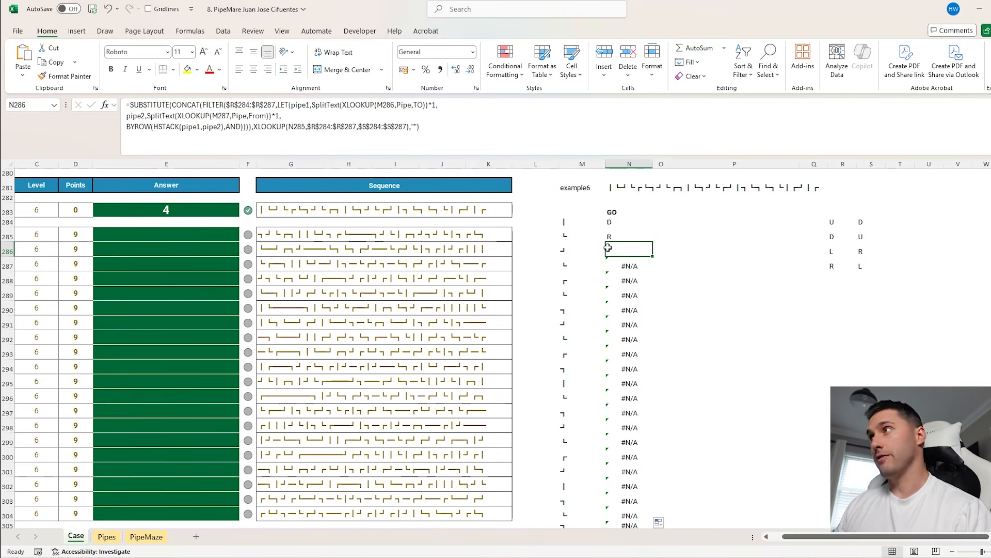
left_click(568, 250)
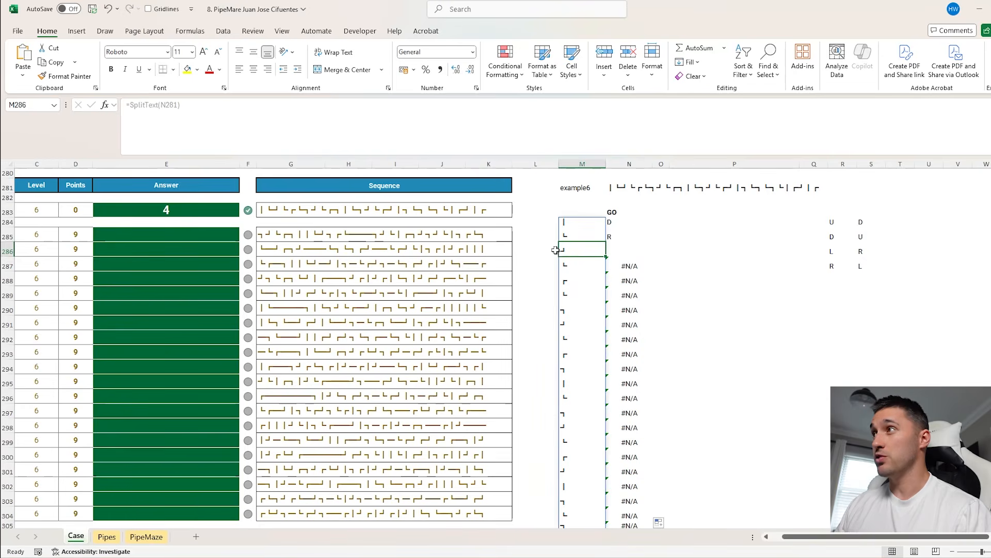
left_click(623, 264)
left_click_drag(574, 252, 572, 268)
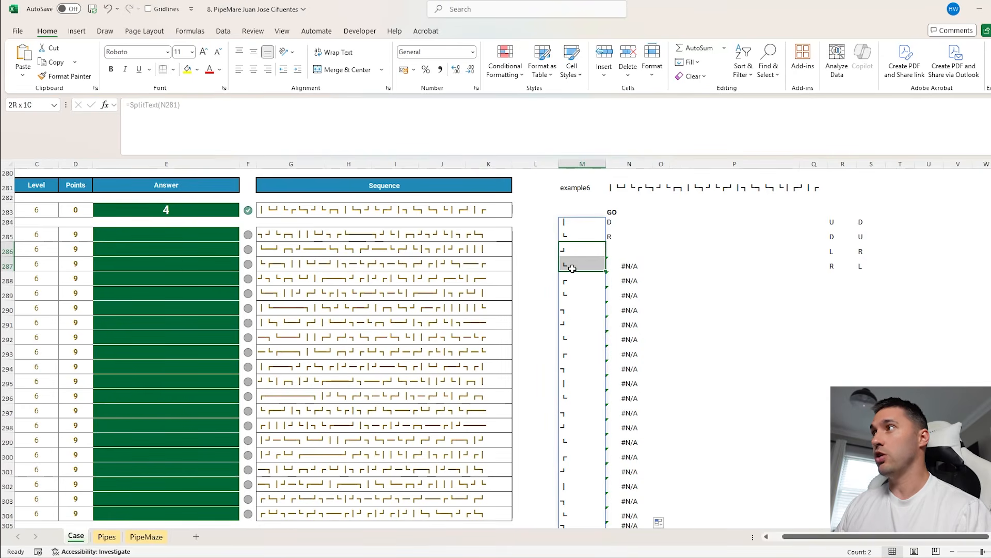
left_click(741, 232)
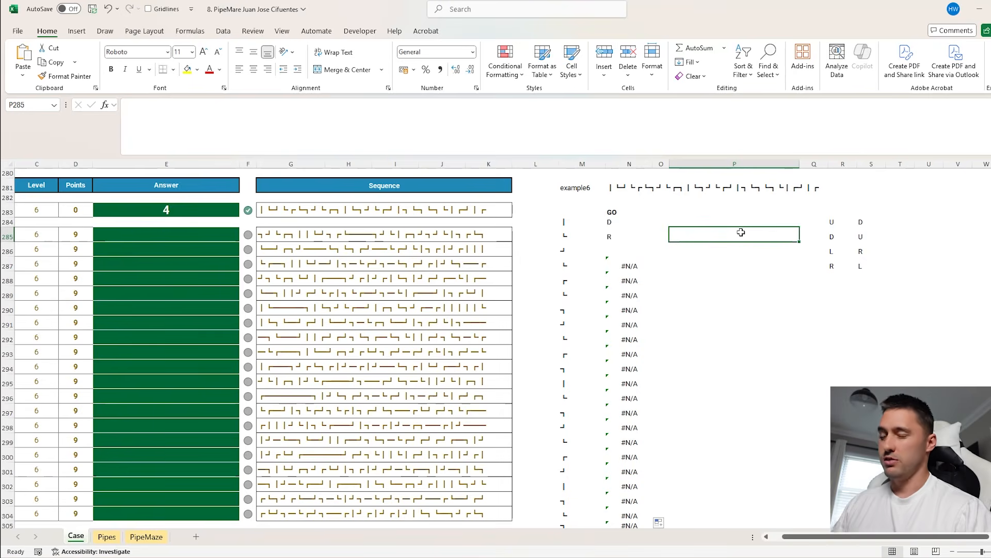
type("=xm")
key("Tab")
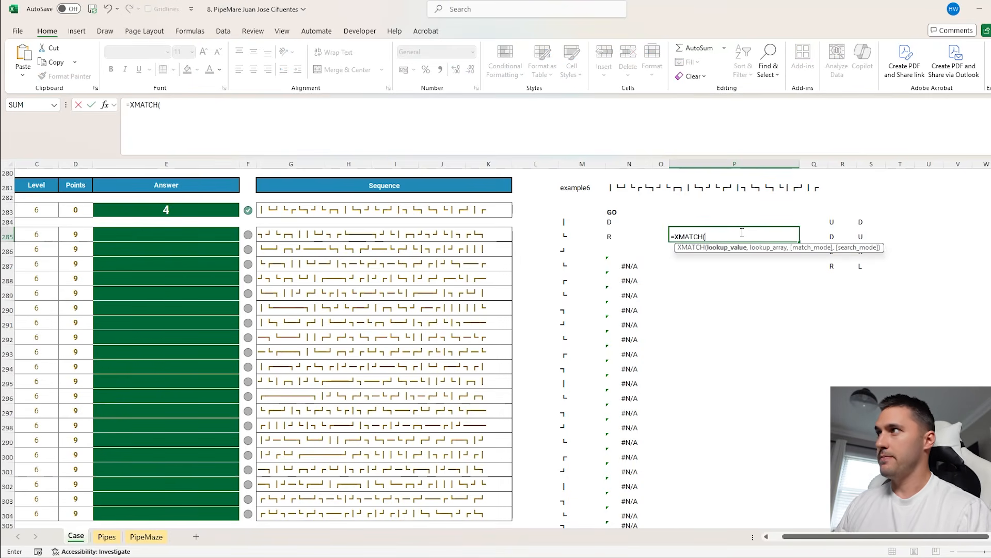
key("Escape")
Wrap N285's SUBSTITUTE formula in IFERROR with "X" as the fallback, and fill it down beside the remaining pipes
left_click(614, 223)
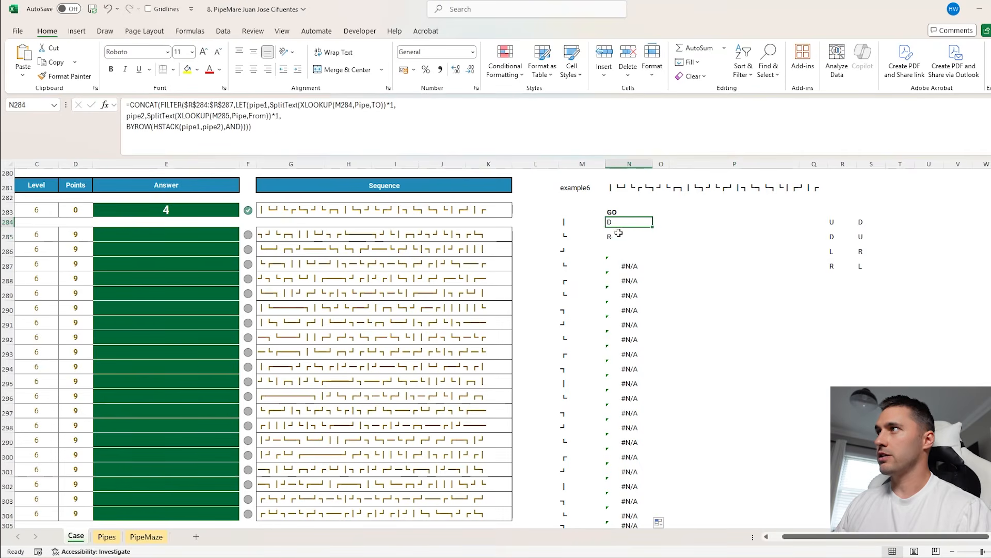
left_click(618, 232)
left_click(135, 104)
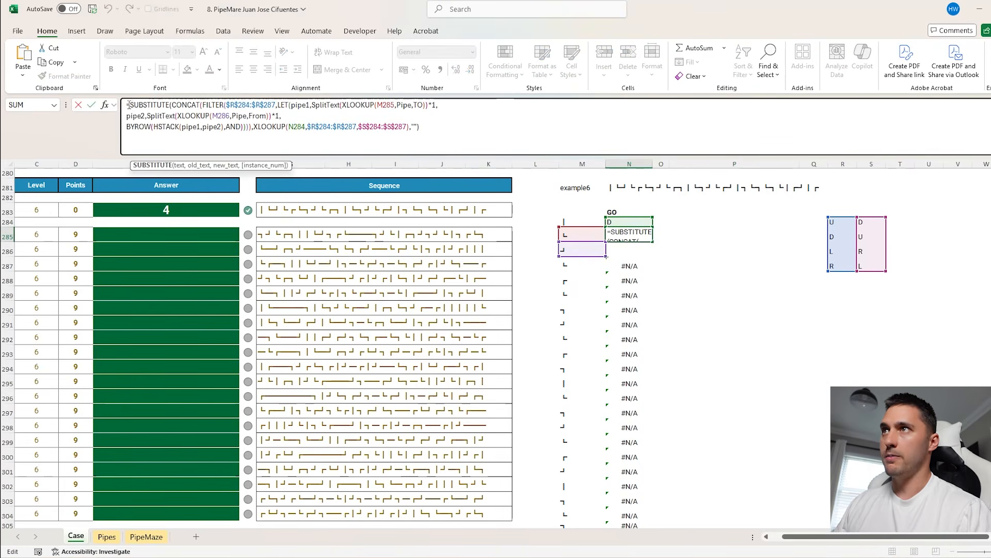
type("IFERROR(")
left_click(439, 124)
type(",\"X\")")
key("Return")
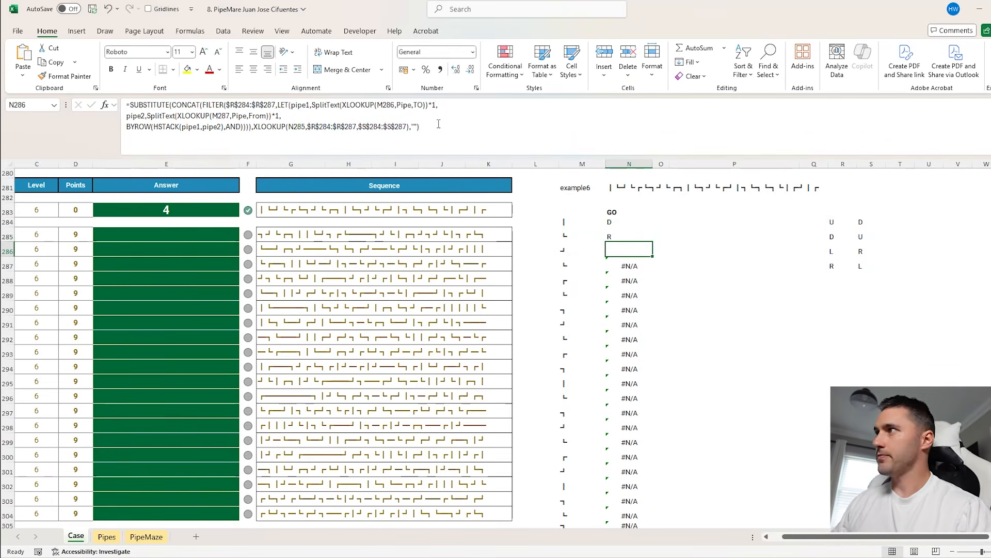
left_click(642, 237)
double_click(653, 242)
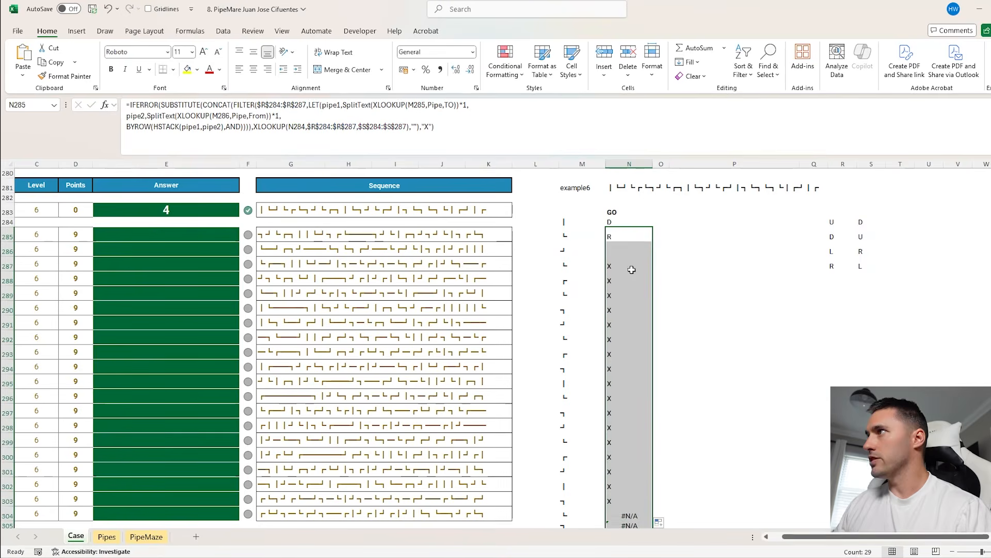
In P285, find the first "X" in the direction column from N284 down with an XMATCH formula
left_click(726, 233)
type("=xm")
key("Tab")
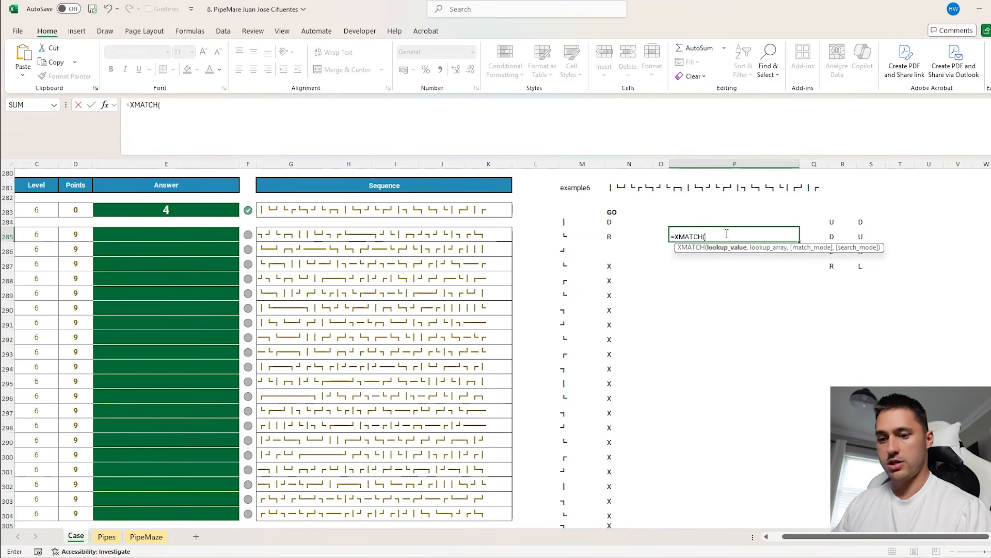
type("\"X\",")
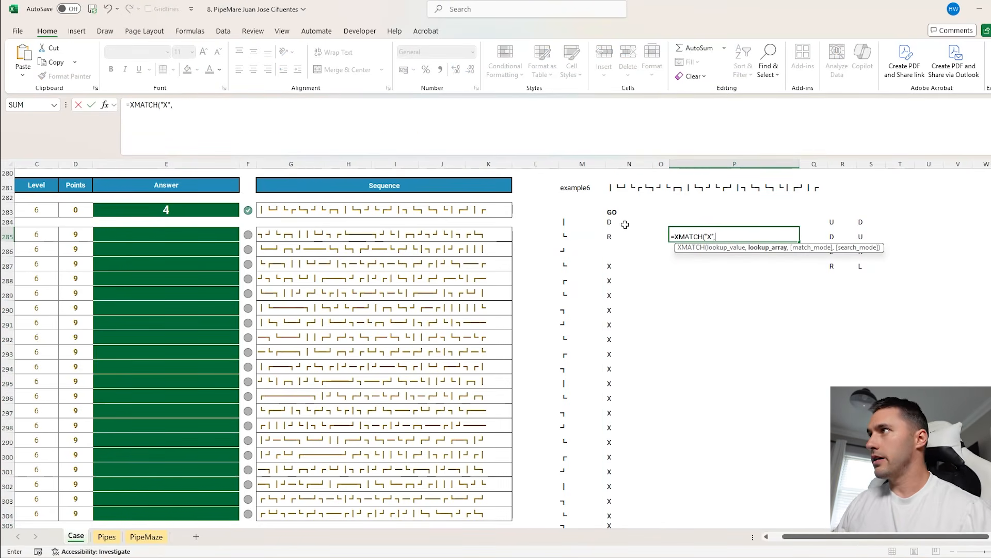
left_click_drag(627, 224, 625, 274)
key("ctrl+shift+Down")
key("Return")
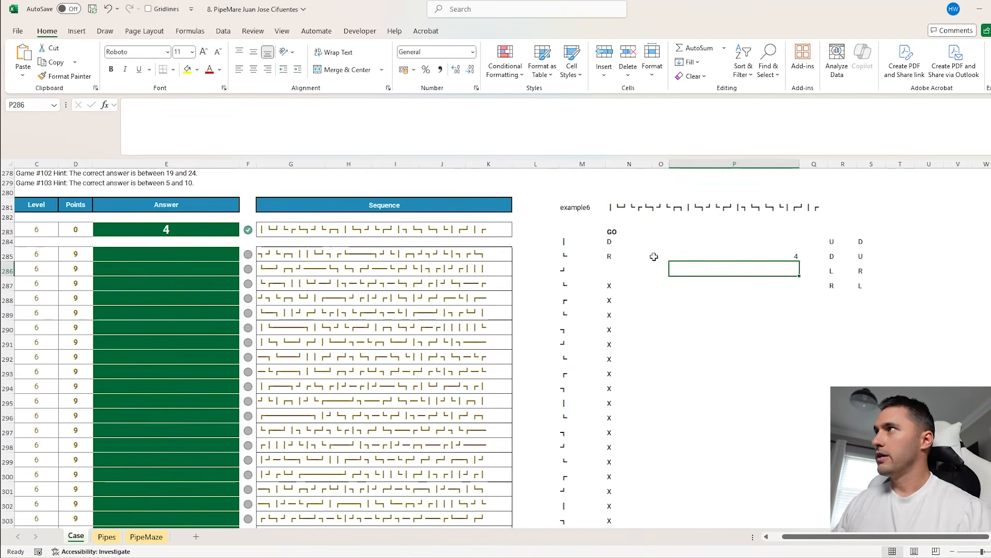
Copy game numbers 101 to 120 from the Level 6 table into column O, starting at O286
left_click(713, 256)
left_click(664, 256)
scroll(181, 246, "left", 1)
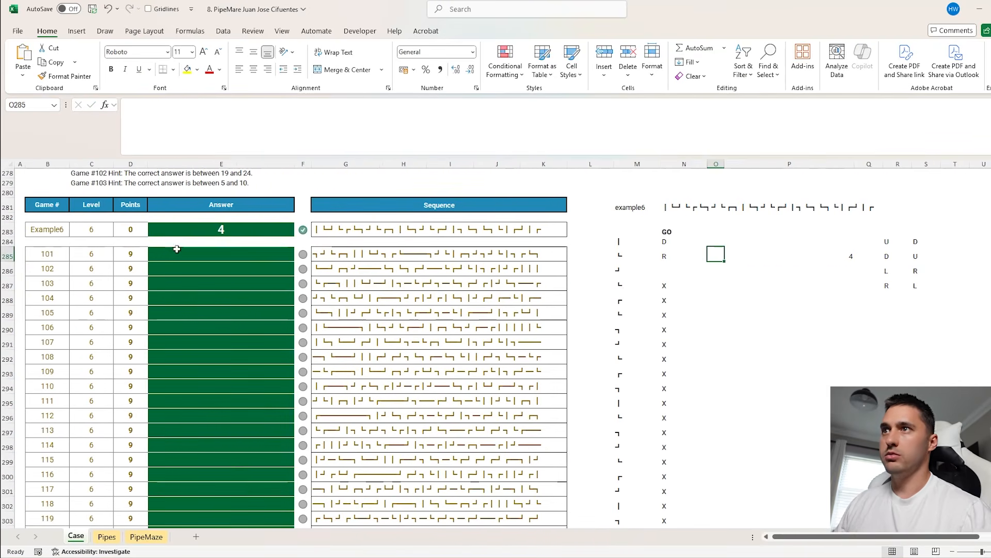
left_click(46, 254)
key("ctrl+shift+Down")
key("ctrl+c")
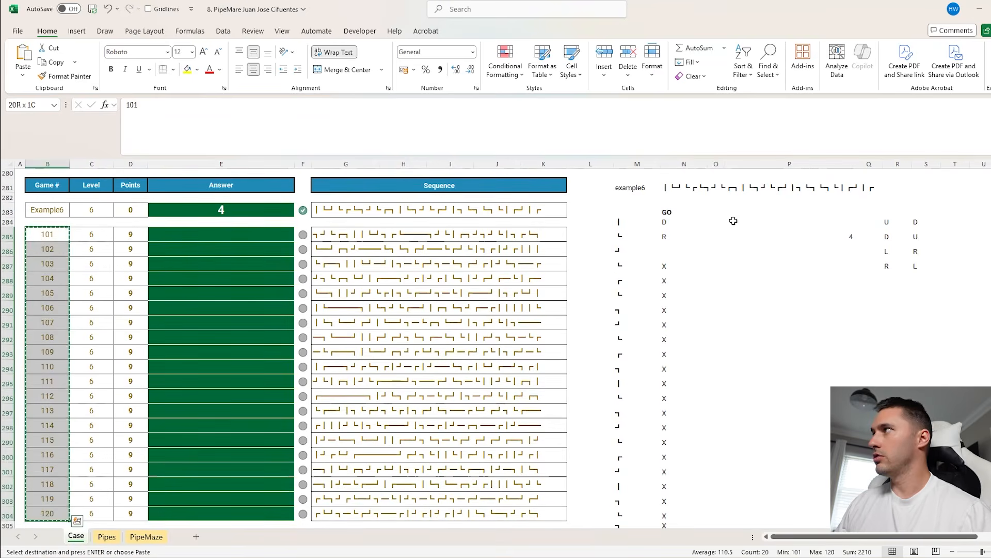
left_click(848, 233)
key("Down")
key("Left")
key("ctrl+v")
Create a data table over O285:P305 with M281 as the column input cell
key("Up")
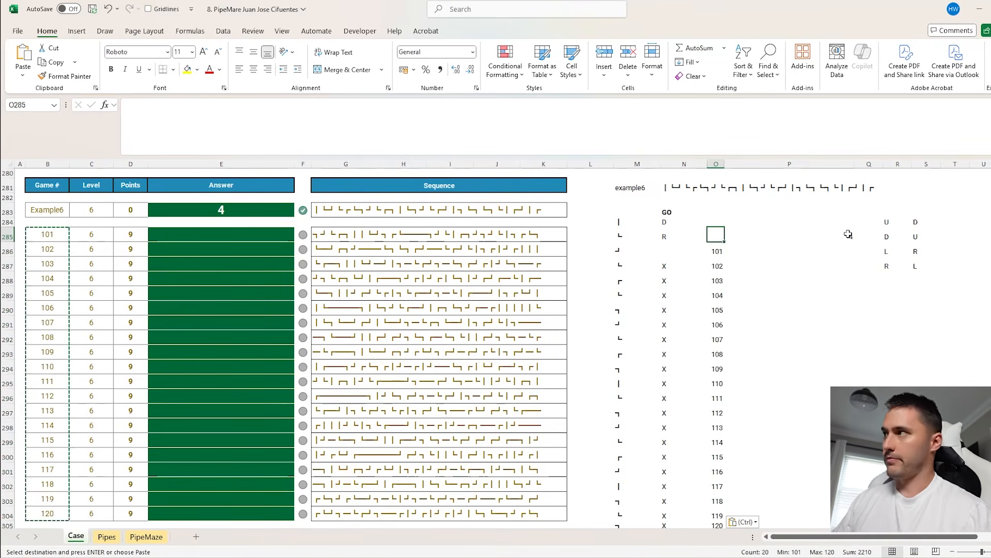
key("shift+Right")
key("ctrl+shift+Down")
key("ctrl+shift+Down")
key("alt+d")
key("t")
key("Tab")
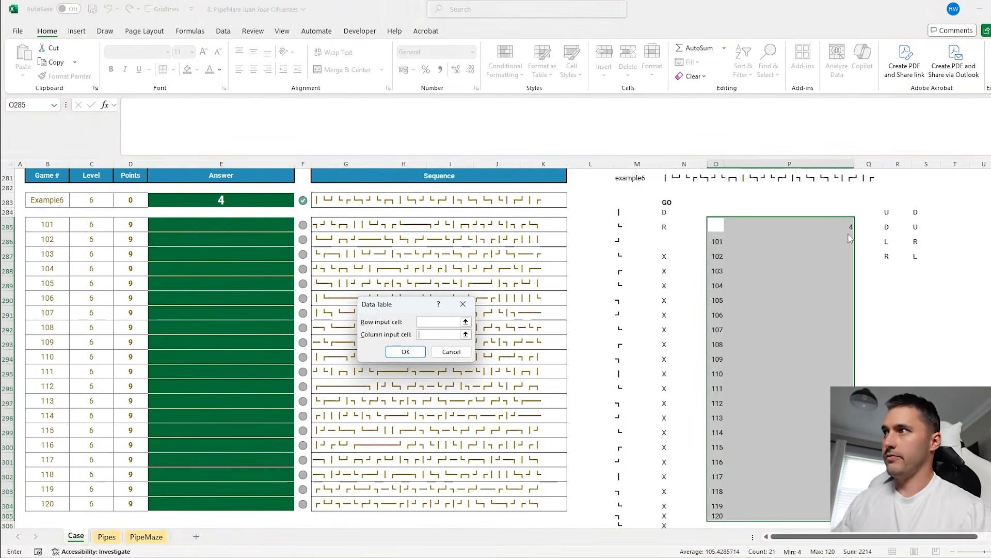
left_click(628, 178)
key("Return")
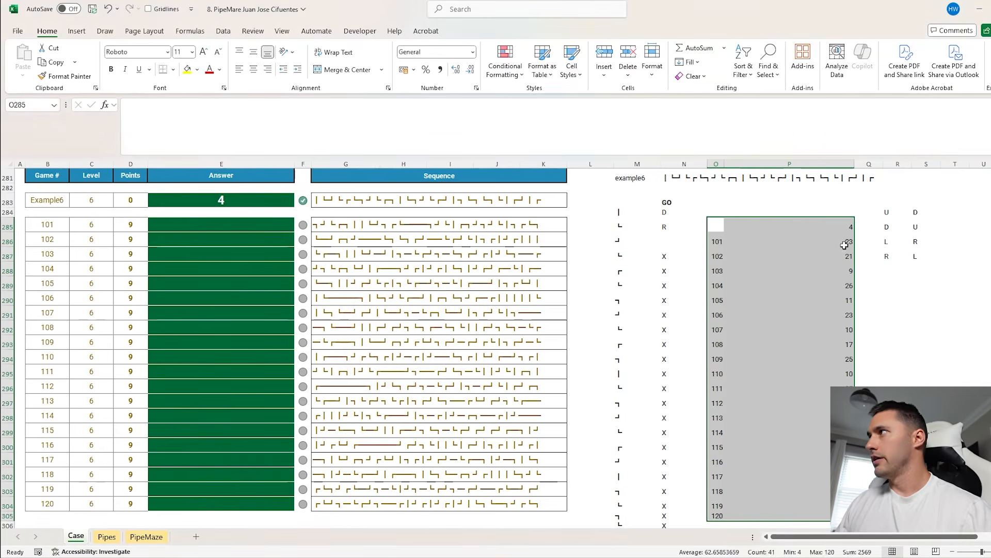
Copy the data table results from P286:P305 and paste them as values into the Level 6 answers from E285
left_click(845, 243)
key("ctrl+shift+Down")
key("ctrl+c")
left_click(273, 227)
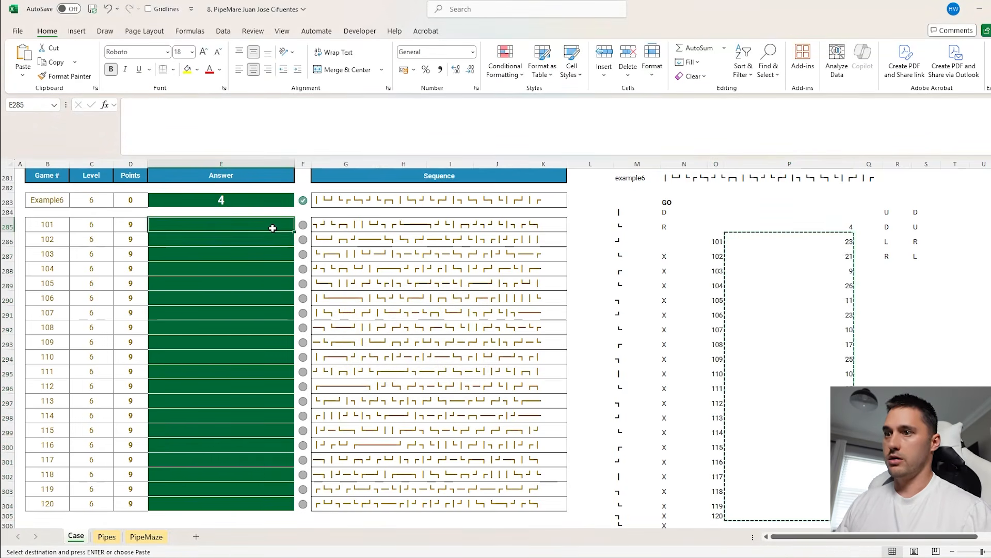
key("ctrl+shift+v")
key("ctrl")
Review the Level 7 game table, and enter the label example7 in BB2 of the PipeMaze sheet
scroll(487, 255, "down", 7)
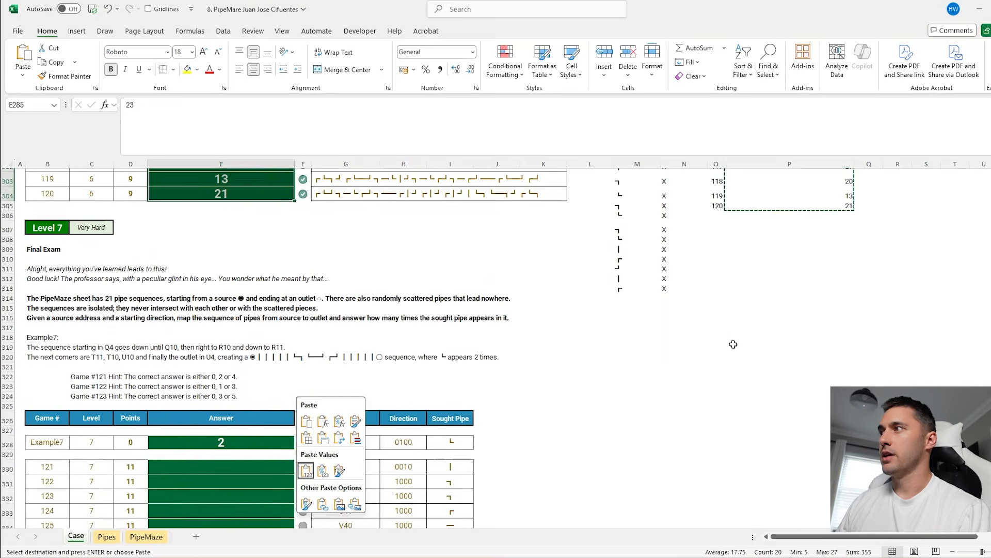
left_click(726, 343)
scroll(602, 323, "down", 3)
left_click(573, 325)
scroll(557, 351, "down", 3)
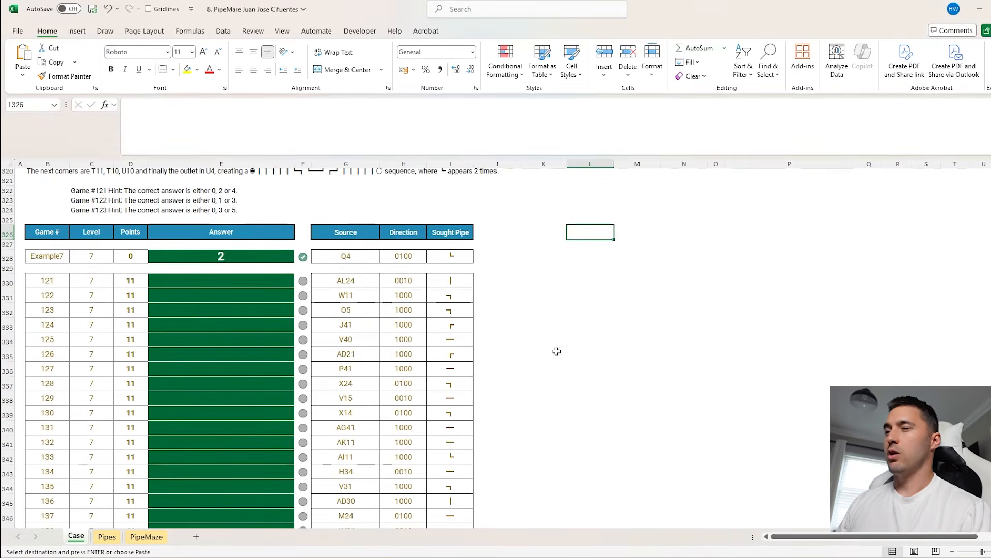
left_click(147, 537)
left_click(563, 181)
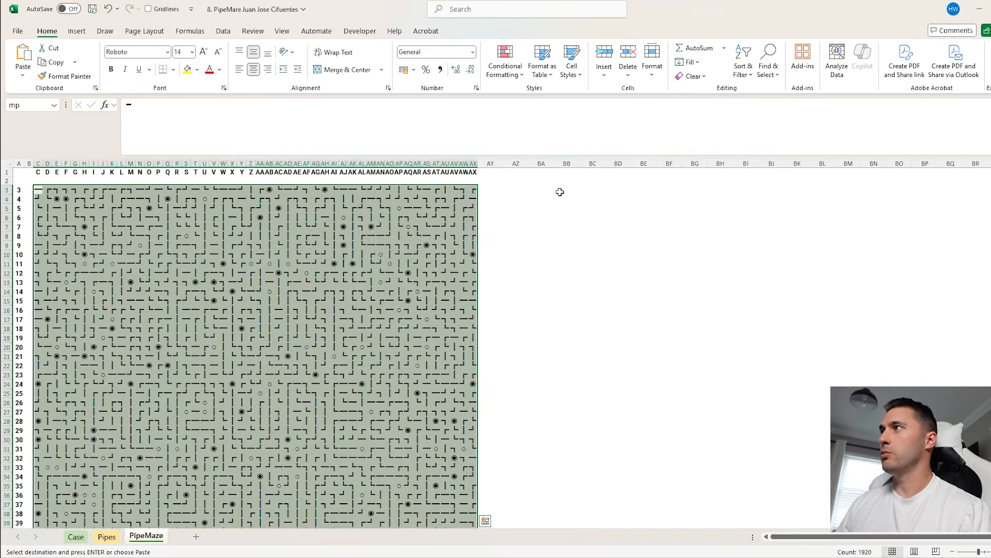
type("example")
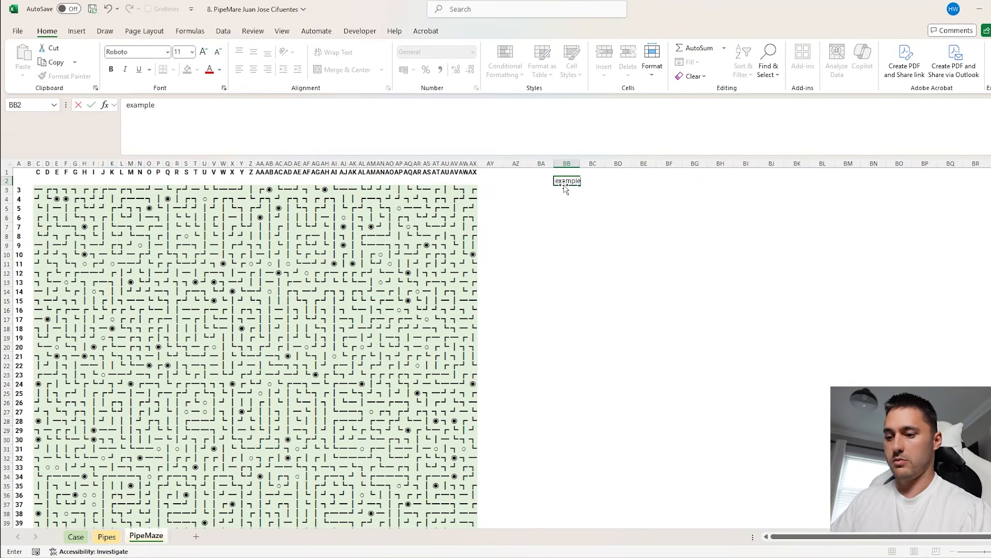
key("Tab")
In BC2, look up BB2 in Case!B328:B349 with XLOOKUP, returning source, direction and sought pipe from Case!G328:I349
type("=XLOOKUP(")
left_click(562, 182)
type(",")
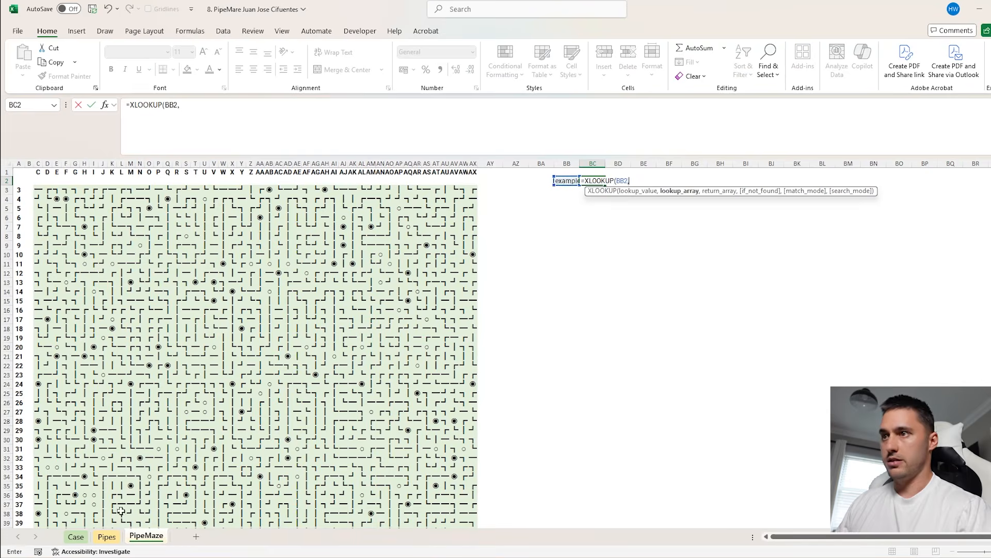
left_click(81, 538)
left_click_drag(55, 265, 51, 297)
key("ctrl+shift+Down")
type(",")
scroll(174, 234, "up", 2)
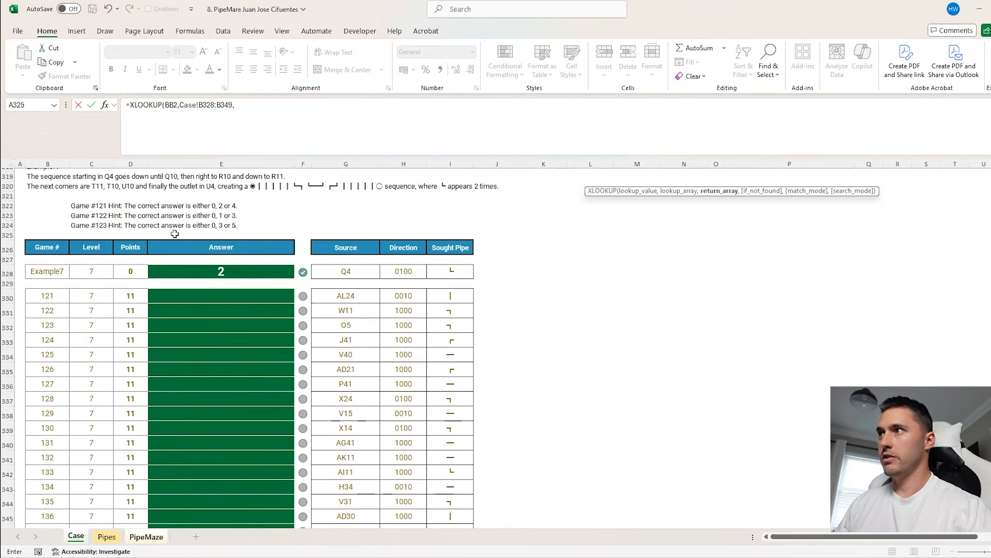
left_click_drag(328, 267, 436, 310)
key("ctrl+shift+Down")
key("Return")
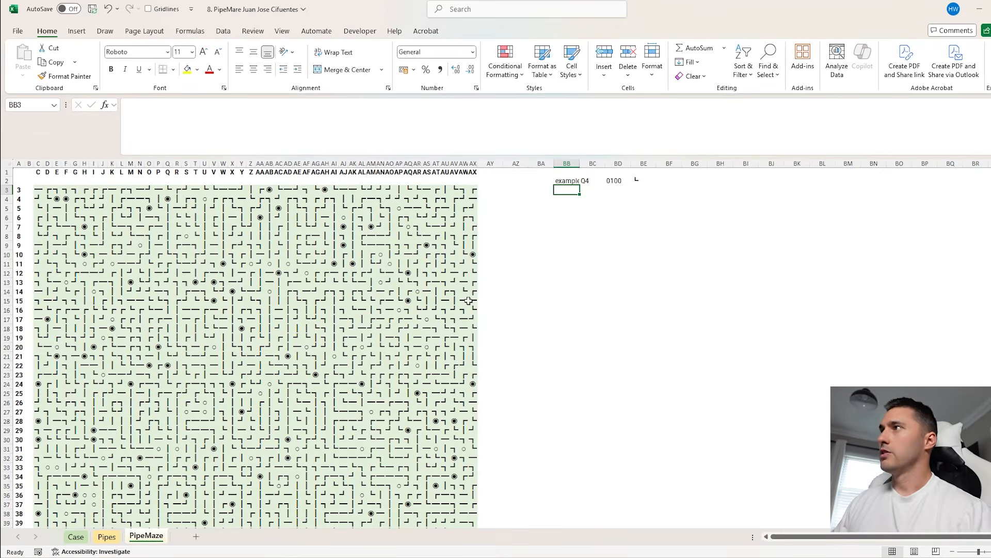
Enter the headers Start, In map and Go in BB4:BD4, and widen columns BB:BE
left_click(559, 203)
type("Start")
key("Tab")
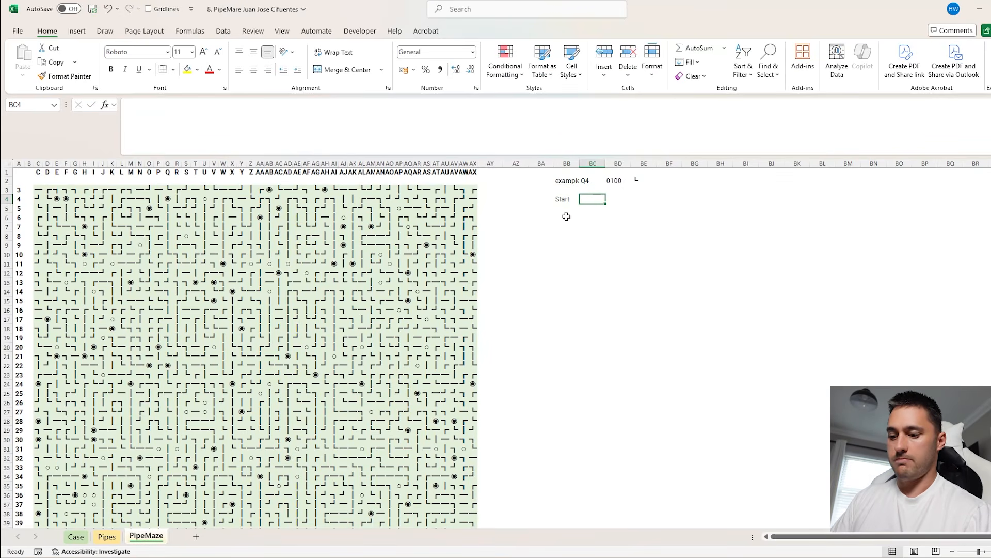
type("In map")
key("Tab")
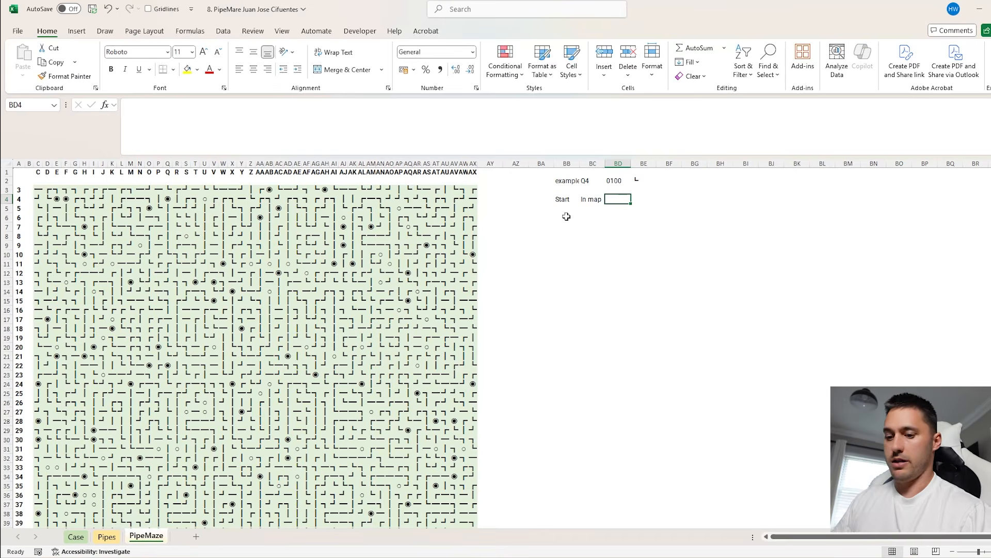
type("Go")
key("Return")
left_click_drag(573, 166, 640, 200)
scroll(641, 229, "up", 2)
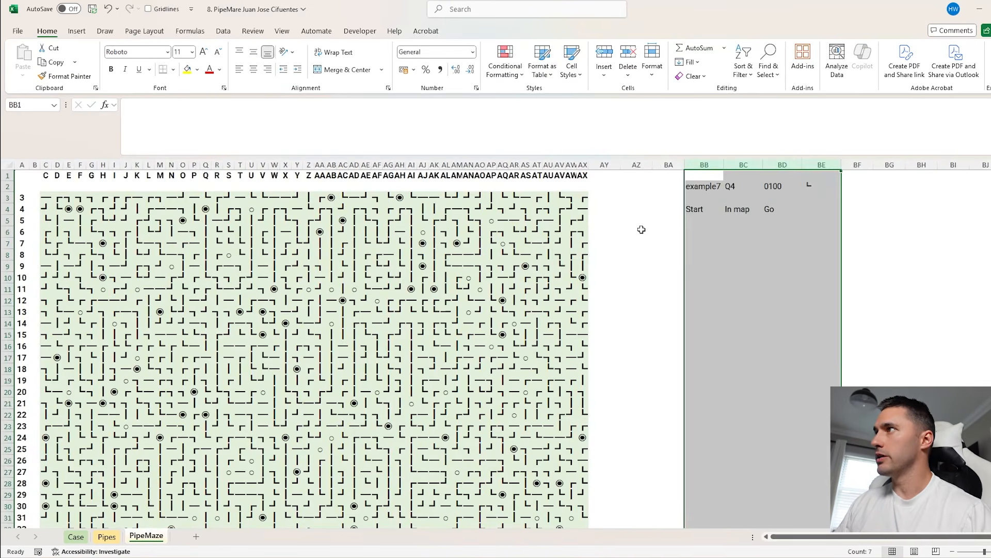
Link the first Start cell, BB5, to the source address in BC2
left_click(690, 221)
scroll(697, 267, "right", 2)
type("=")
left_click(675, 194)
key("Return")
In BC5, return the map symbol at the start address with =Ad_To_Contents(BB5,mp)
scroll(648, 259, "right", 1)
left_click(667, 221)
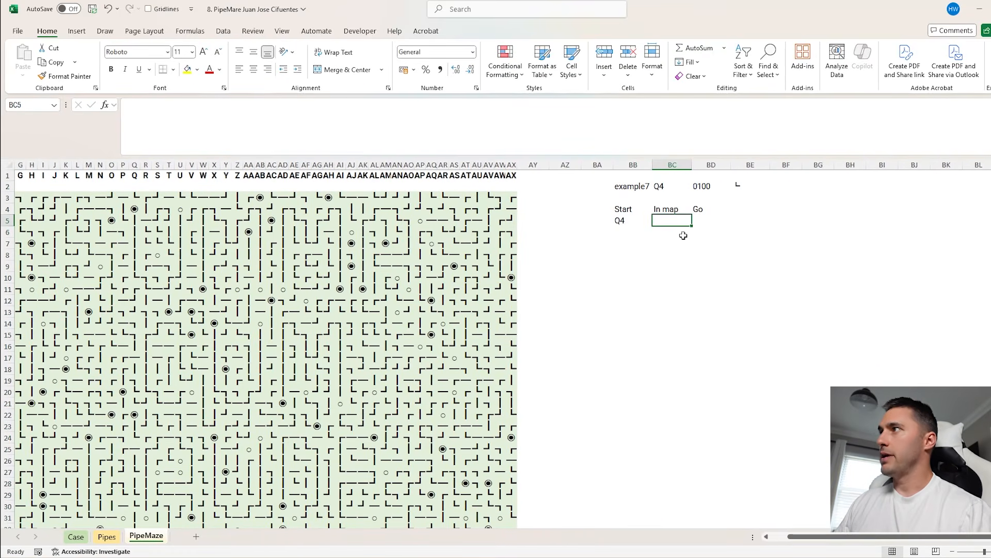
type("=ad")
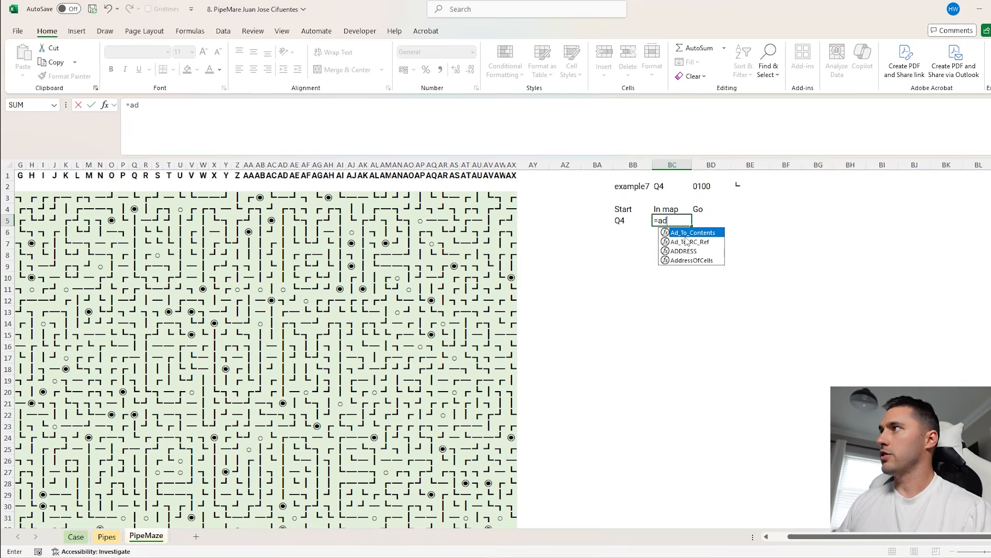
key("Tab")
left_click(633, 221)
type(",mp")
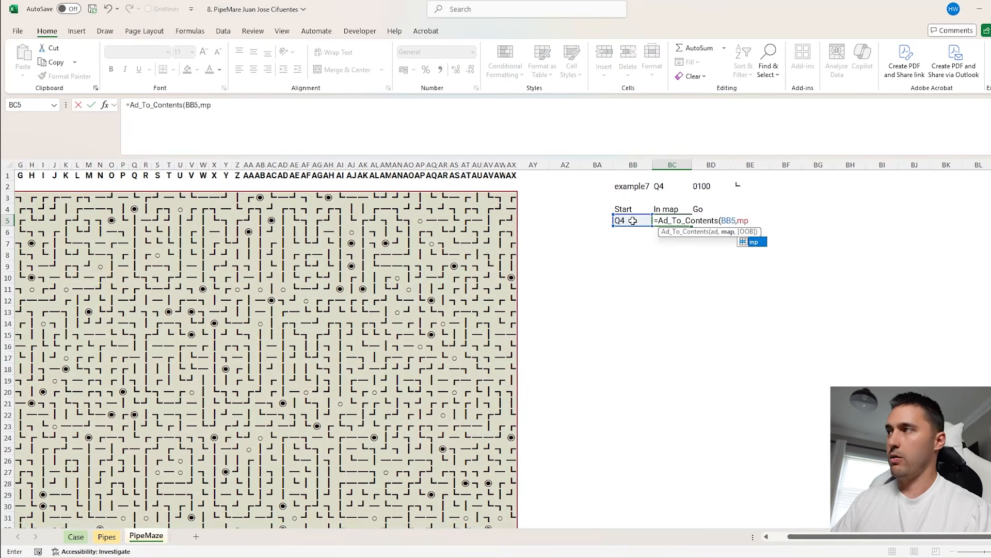
key("Return")
Check the start symbol and direction code, and list the direction arrows from BH2 with the Arrows function
left_click(665, 220)
left_click(702, 220)
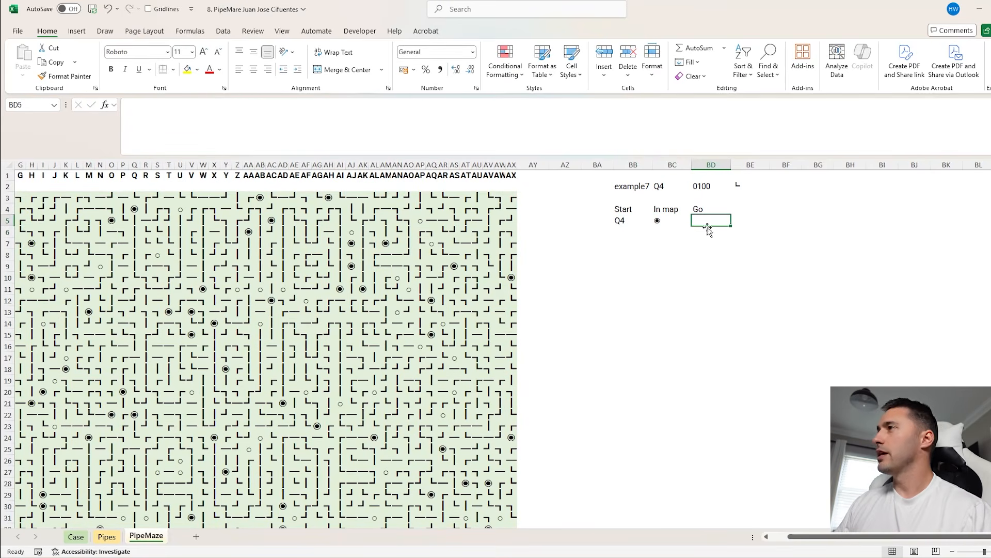
left_click(724, 187)
scroll(809, 274, "right", 2)
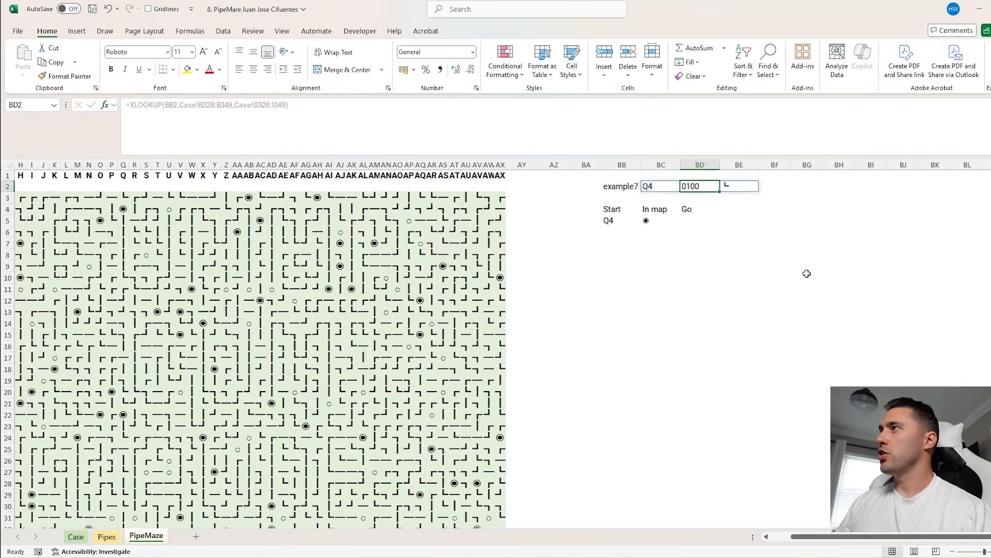
left_click(768, 187)
type("=Arrows(")
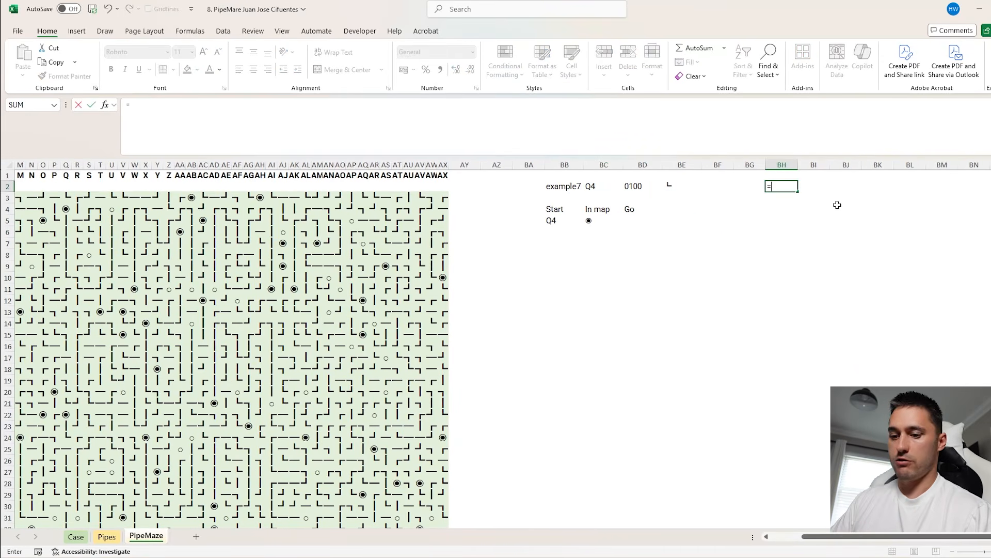
key("Return")
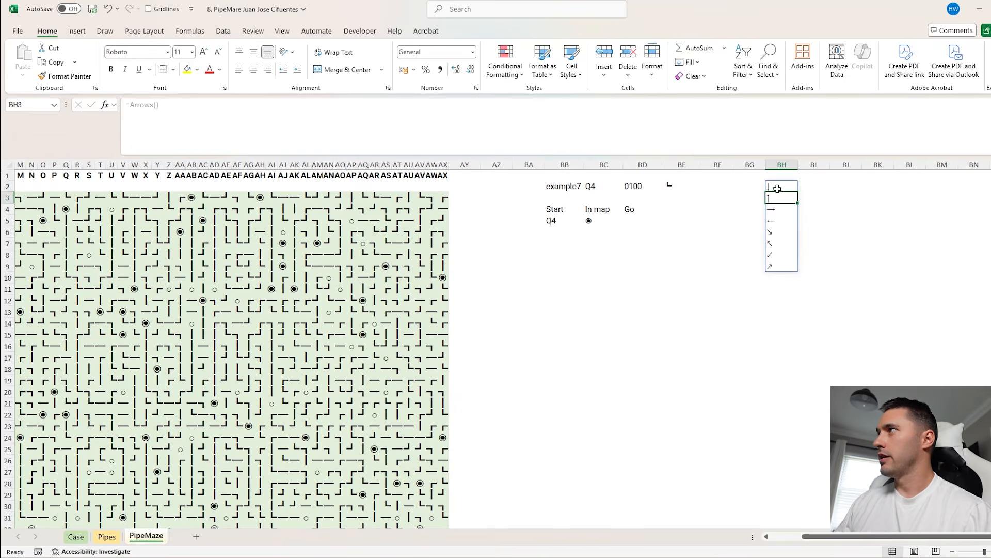
Convert the arrow list starting in BH2 to static values and delete the four diagonal arrows
left_click_drag(777, 187, 783, 277)
key("ctrl+c")
key("ctrl+shift+v")
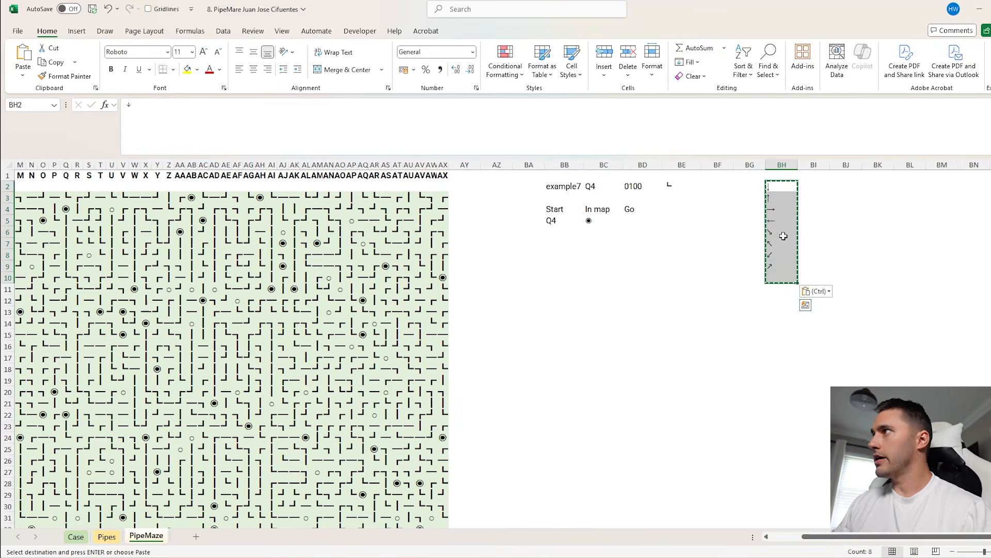
left_click_drag(784, 237, 784, 326)
key("Delete")
left_click(812, 187)
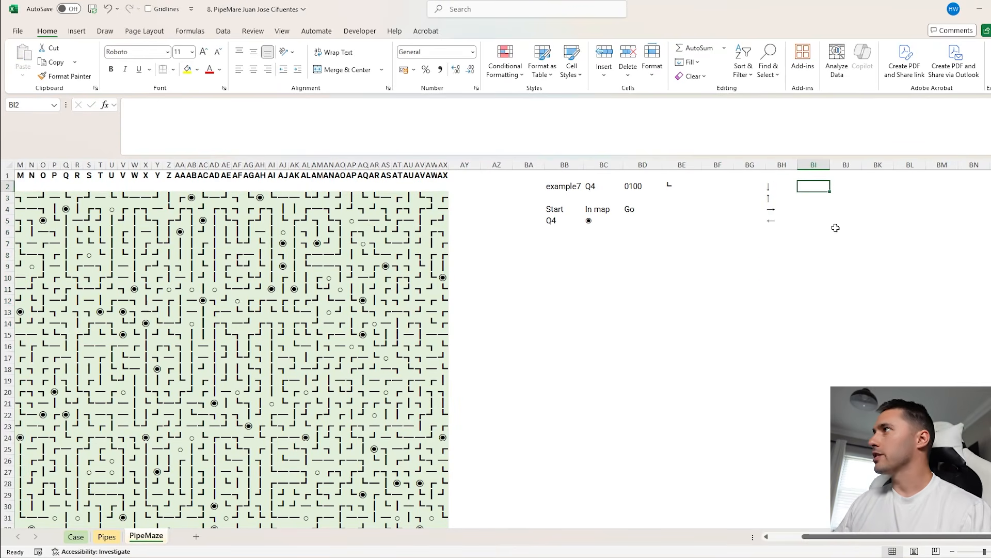
type("D")
key("Return")
type("U")
key("Return")
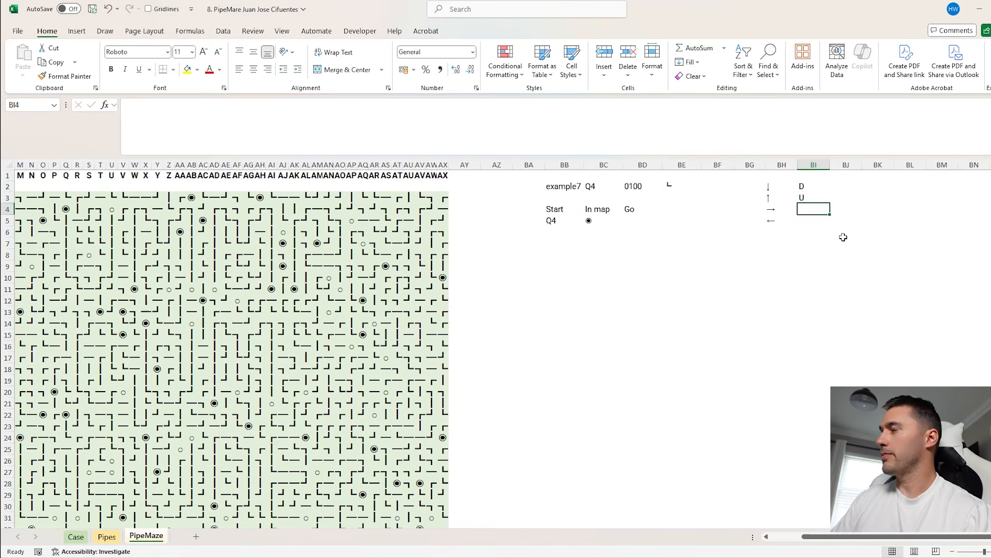
left_click_drag(813, 186, 812, 224)
key("Delete")
left_click(817, 186)
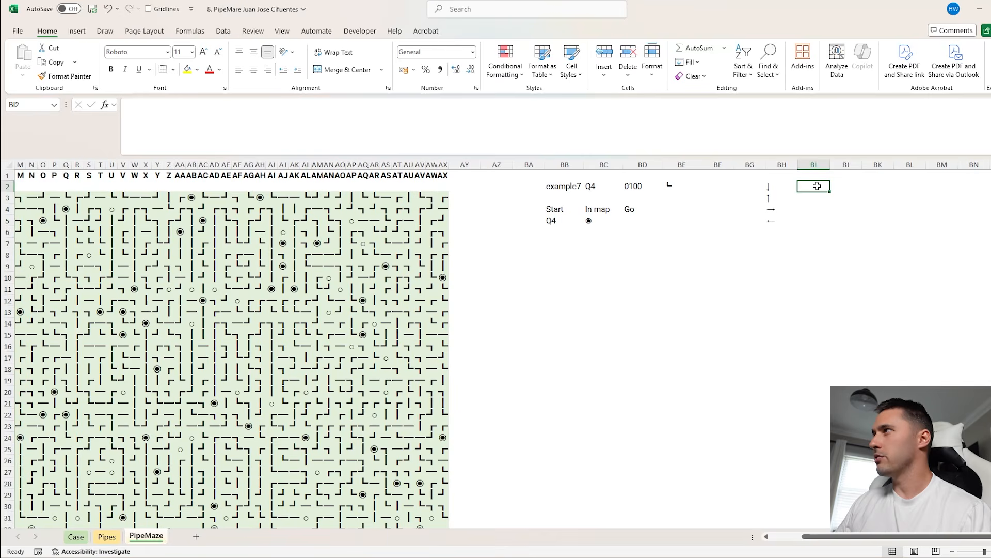
Enter the direction letters U, D, L and R in BJ2:BJ5
left_click(841, 186)
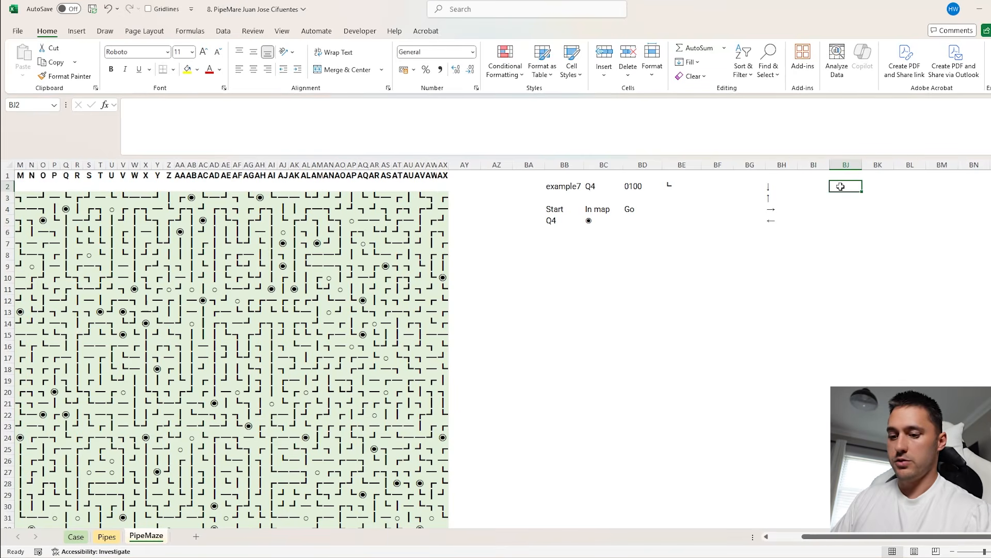
type("U")
key("Return")
type("D")
key("Return")
type("L")
key("Return")
type("R")
key("Return")
Move the four arrows from BH2:BH5 into BK2:BK5 so each sits beside its matching direction letter
left_click(775, 187)
left_click_drag(778, 192, 876, 200)
left_click(780, 198)
left_click_drag(786, 203, 883, 190)
left_click(777, 210)
left_click_drag(777, 214, 875, 224)
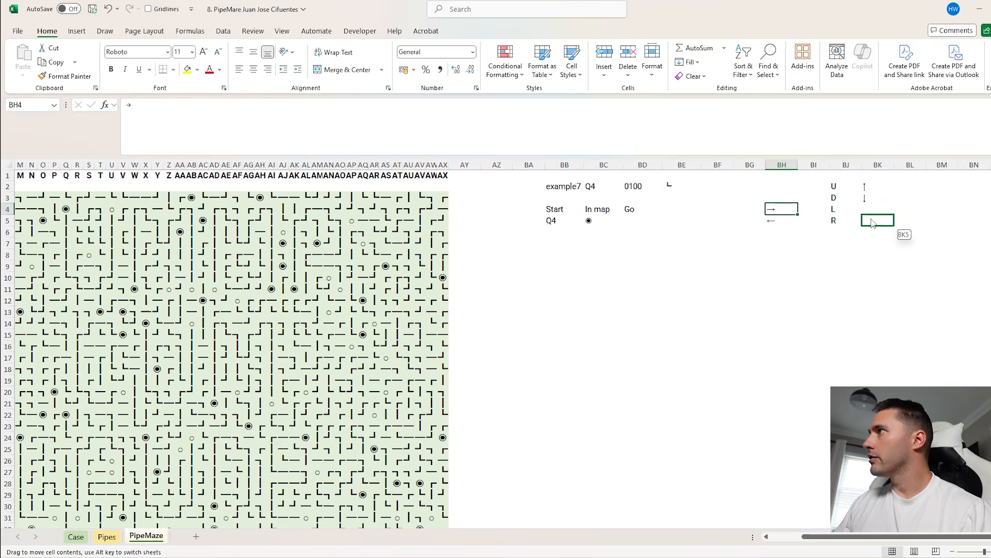
left_click(777, 221)
left_click_drag(784, 231, 872, 210)
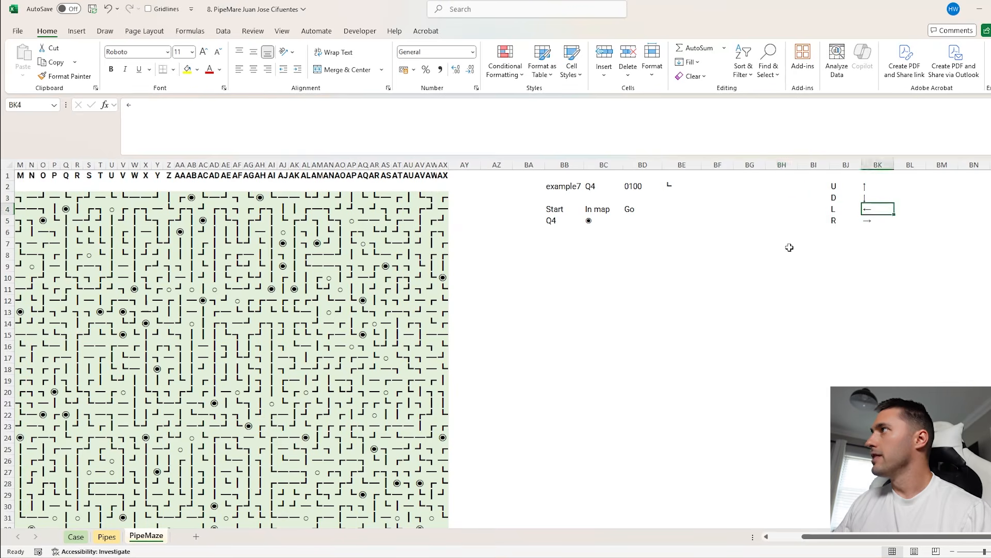
Enter the direction codes 1000, 0100, 0010 and 0001 as text in BI2:BI5
left_click(813, 209)
left_click(832, 230)
left_click(823, 188)
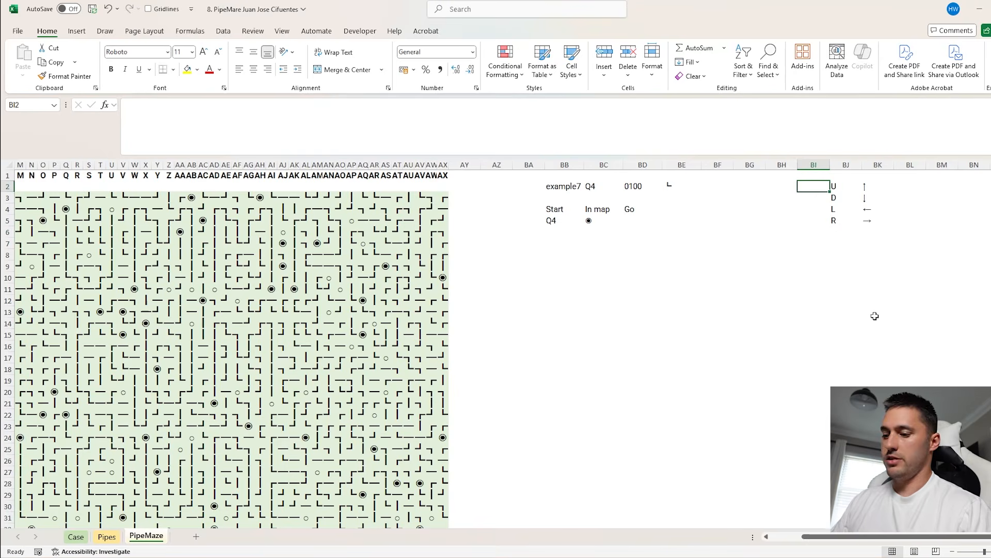
type("'1000")
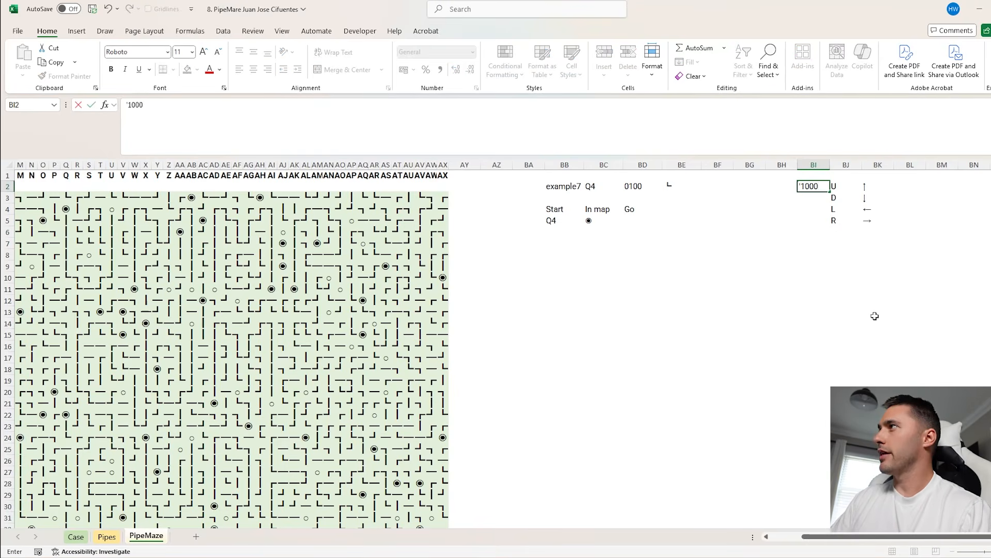
key("Return")
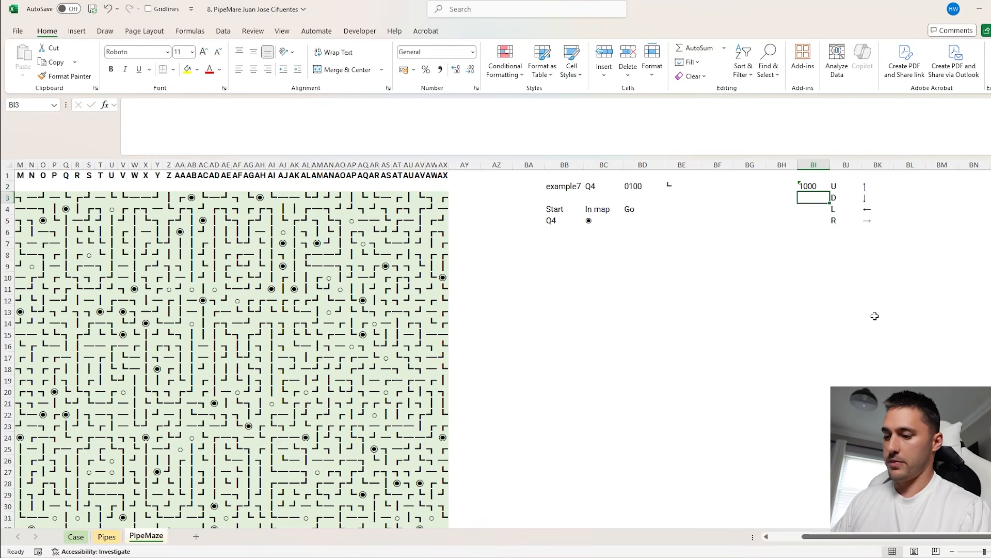
type("'0100")
key("Return")
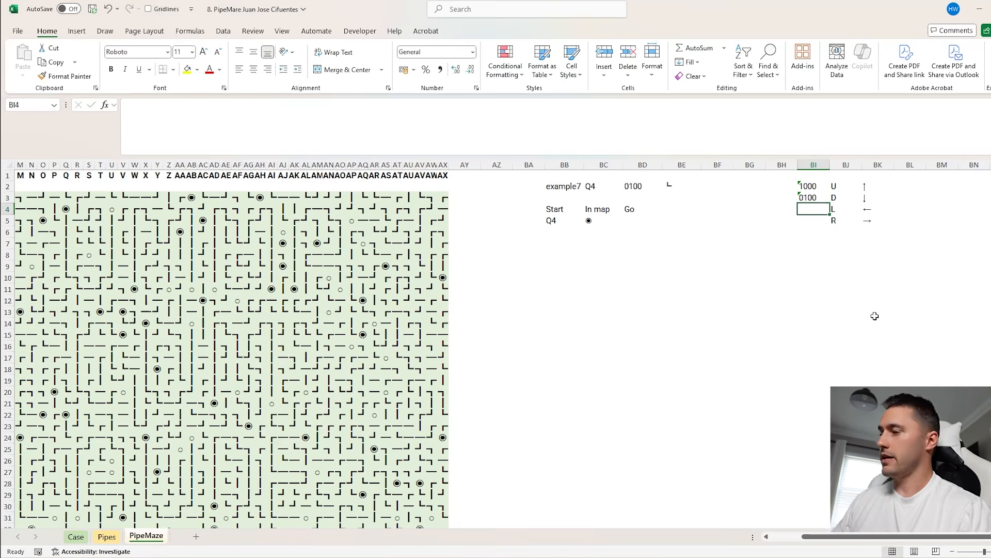
type("'")
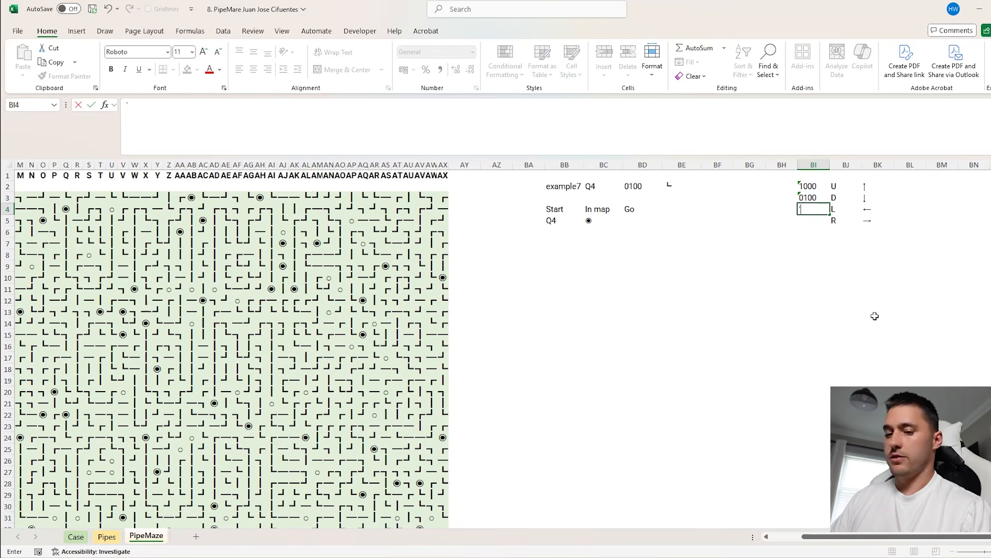
type("0010")
key("Return")
type("'0001")
key("Return")
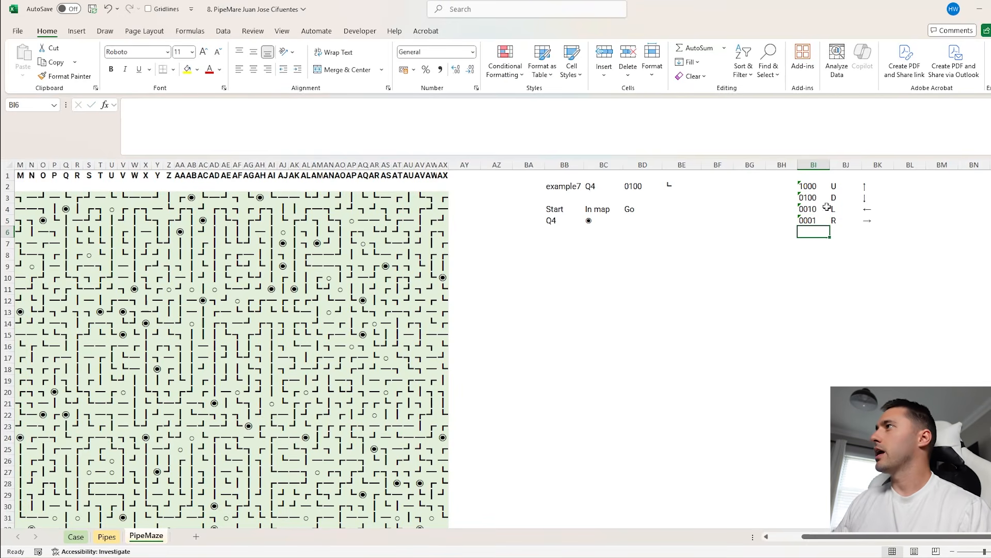
In BD5, convert the starting direction code to its arrow with =XLOOKUP(BD2,$BI$2:$BI$5,BK2:BK5)
left_click(653, 220)
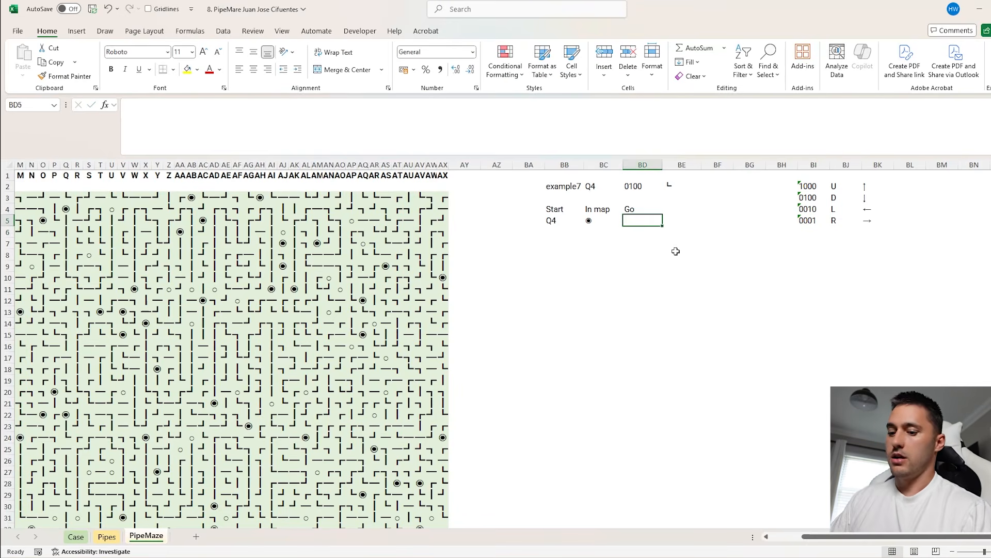
type("=xl")
key("Tab")
left_click(636, 188)
type(",")
left_click_drag(808, 187, 812, 218)
key("F4")
type(",")
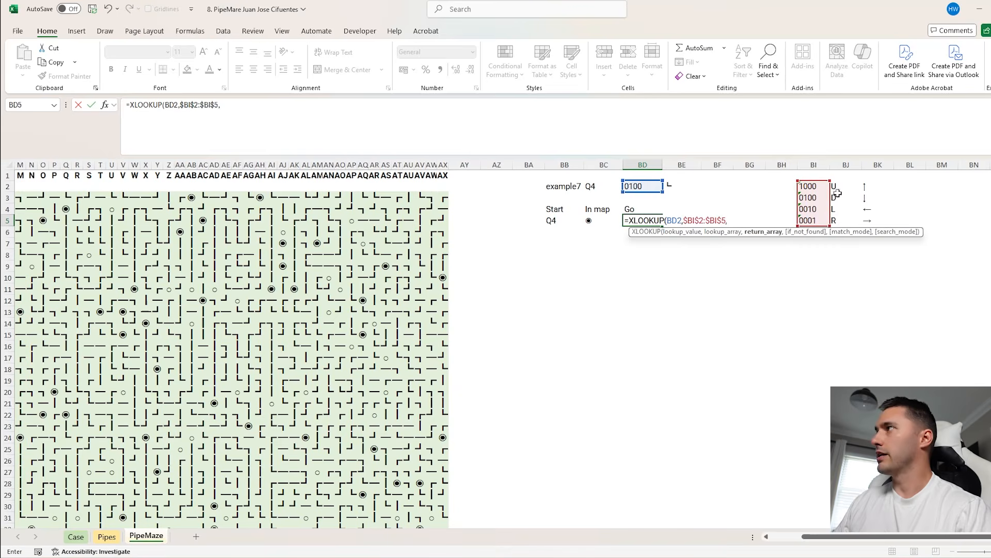
left_click_drag(866, 186, 867, 221)
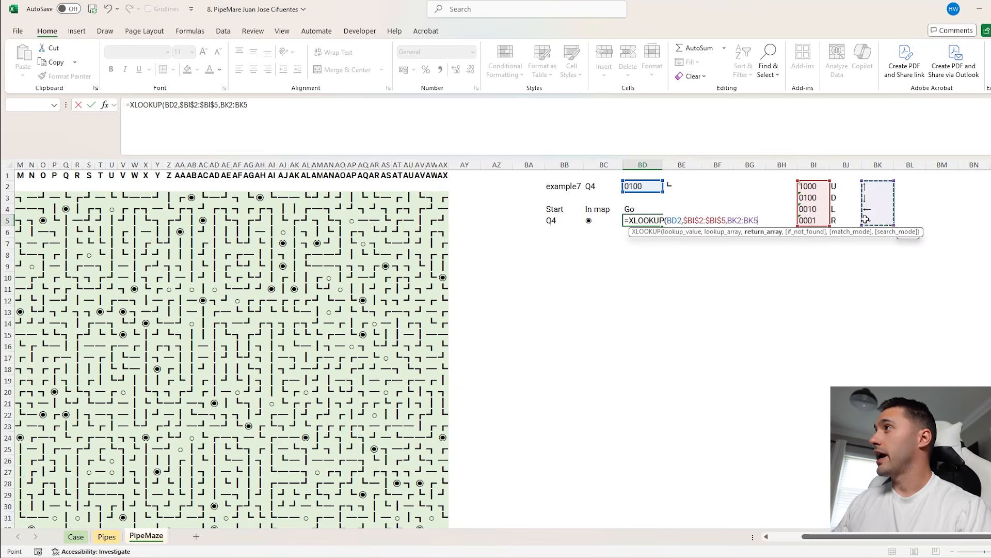
key("Return")
left_click(626, 220)
left_click(642, 186)
left_click(681, 186)
In BB6, compute the next address with =MoveOnMap(BB5,BD5), and copy the map symbol formula from BC5 down to BC6
left_click(565, 229)
type("=mov")
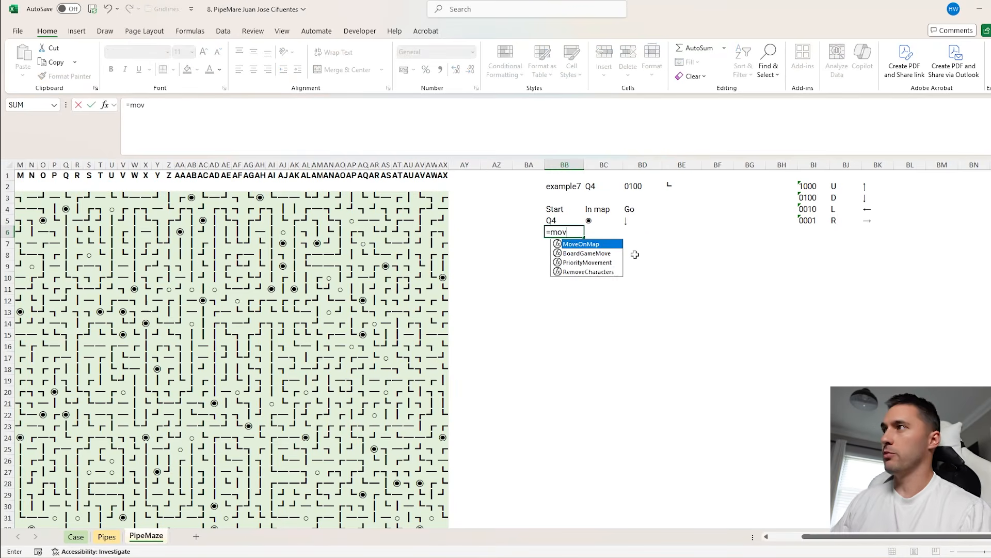
key("Tab")
left_click(563, 219)
type(",")
left_click(625, 219)
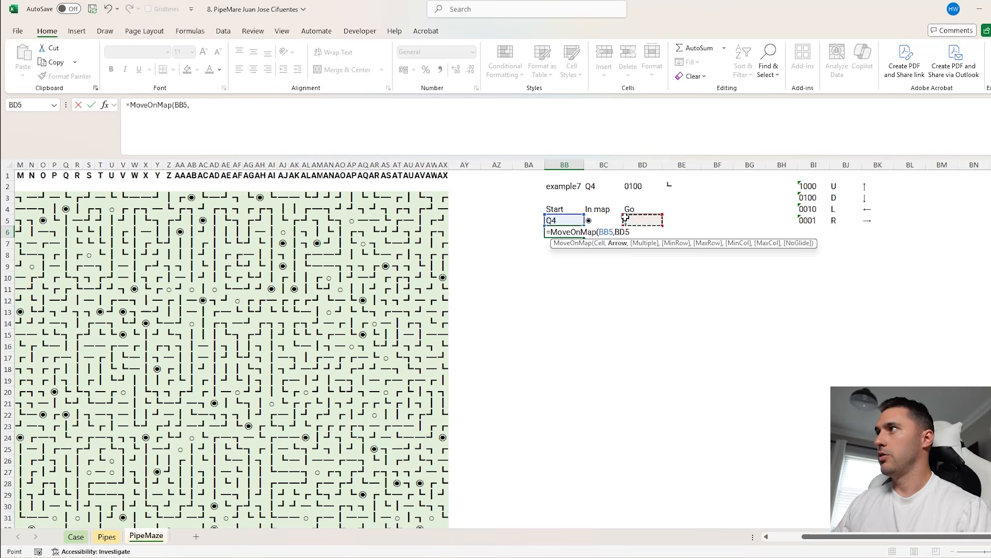
key("Return")
left_click(591, 222)
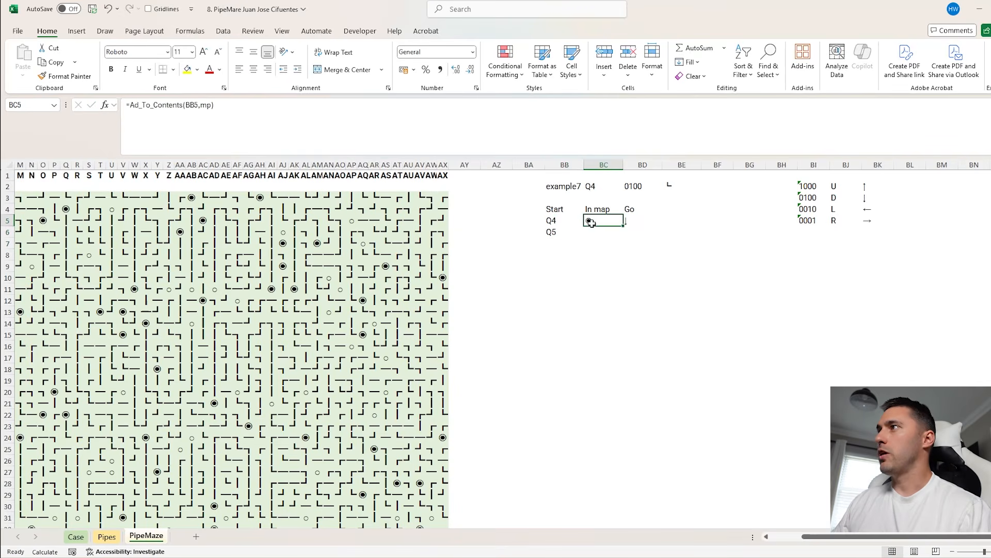
left_click_drag(623, 225, 626, 245)
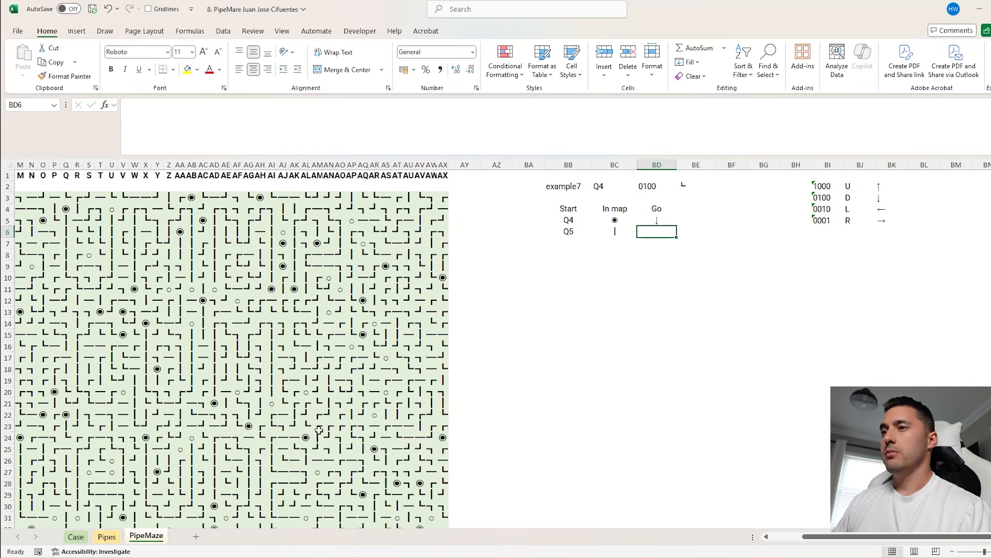
Review the Level 6 direction formula on the Case sheet, and enter =XLOOKUP(BC6,Pipe,TO) in BD6 of the PipeMaze sheet
left_click(110, 535)
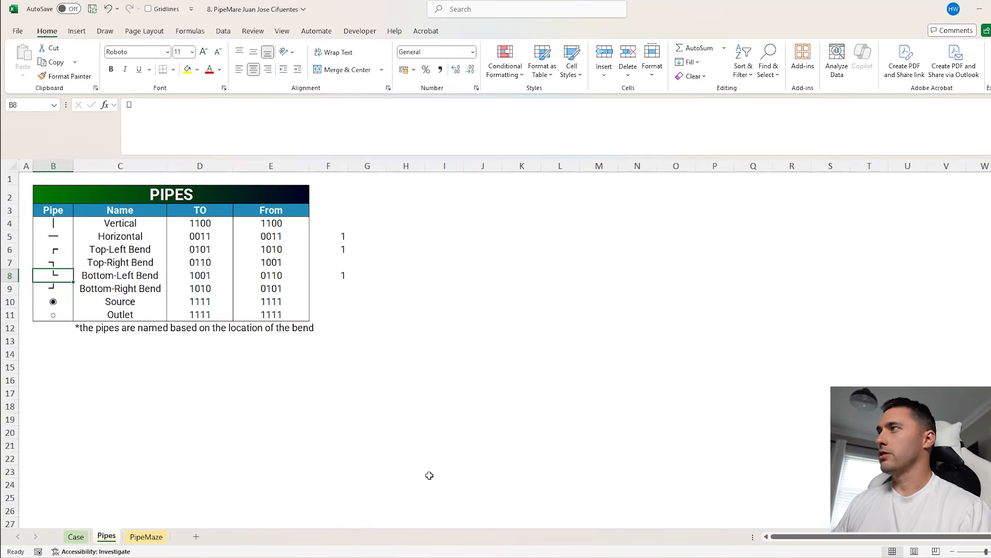
left_click(77, 537)
scroll(578, 409, "down", 20)
scroll(681, 347, "down", 12)
left_click(671, 273)
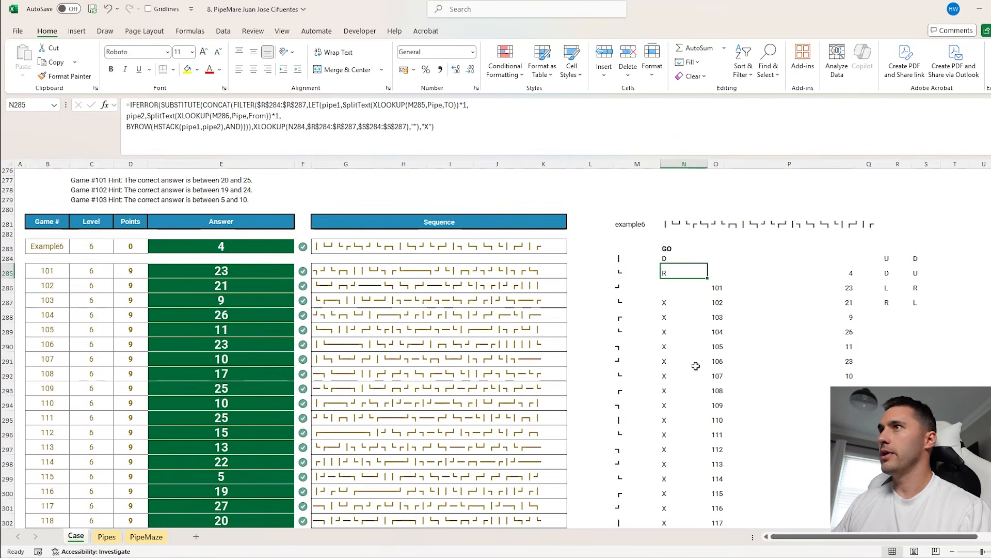
left_click(146, 537)
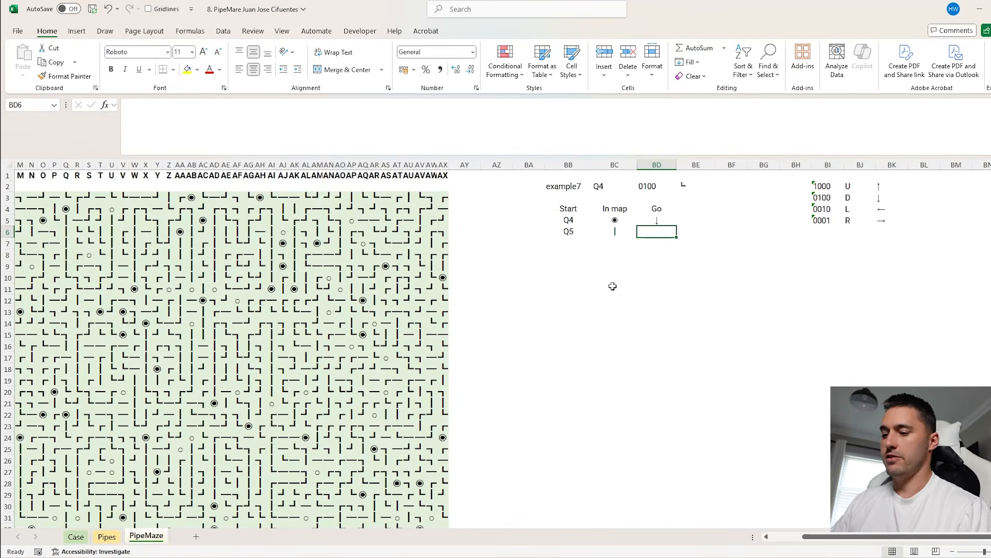
type("=XLOOKUP(")
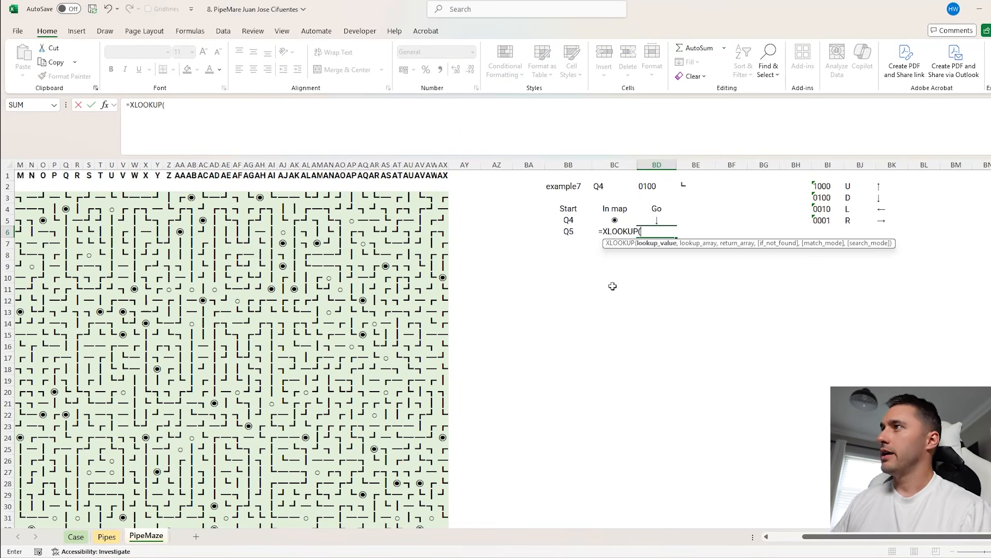
key("Left")
type(",pipe,To)")
key("Return")
Split the BD6 pipe code into numeric digits with =SplitText(XLOOKUP(BC6,Pipe,TO))*1
left_click(653, 232)
left_click(129, 105)
type("SplitText(")
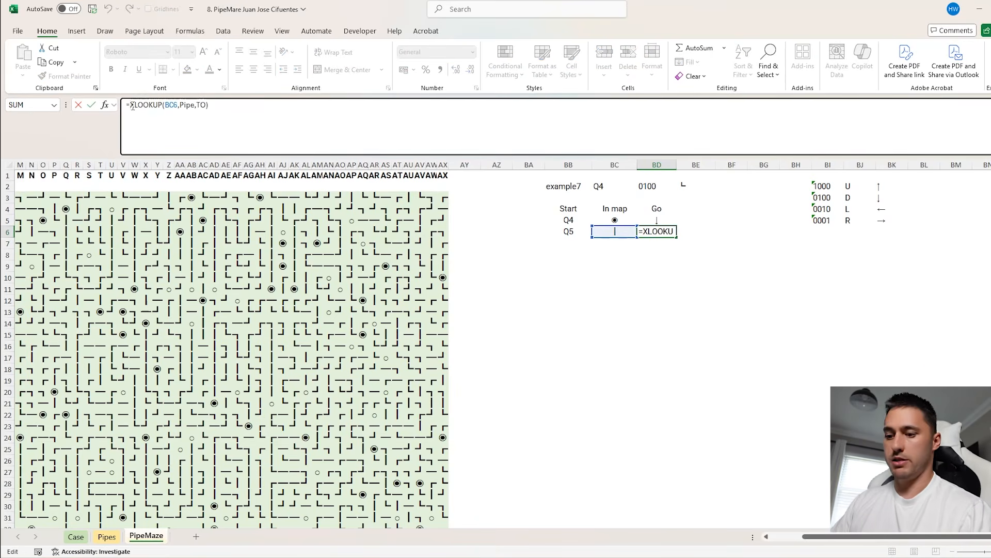
type(")*1")
key("Return")
left_click(665, 235)
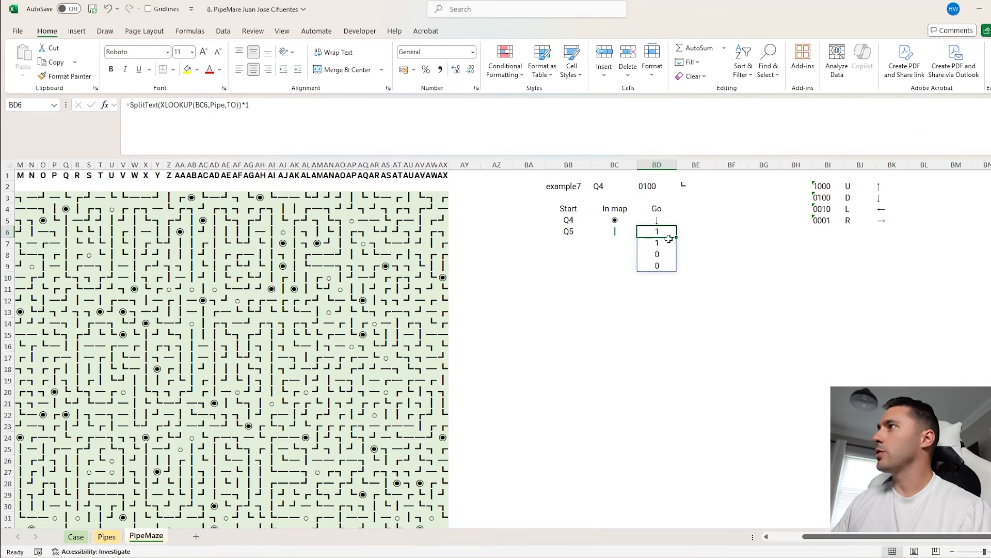
Wrap the BD6 formula in FILTER so the split digits select the matching direction letters from $BJ$2:$BJ$5
left_click(263, 105)
left_click(130, 105)
type("FILTER(")
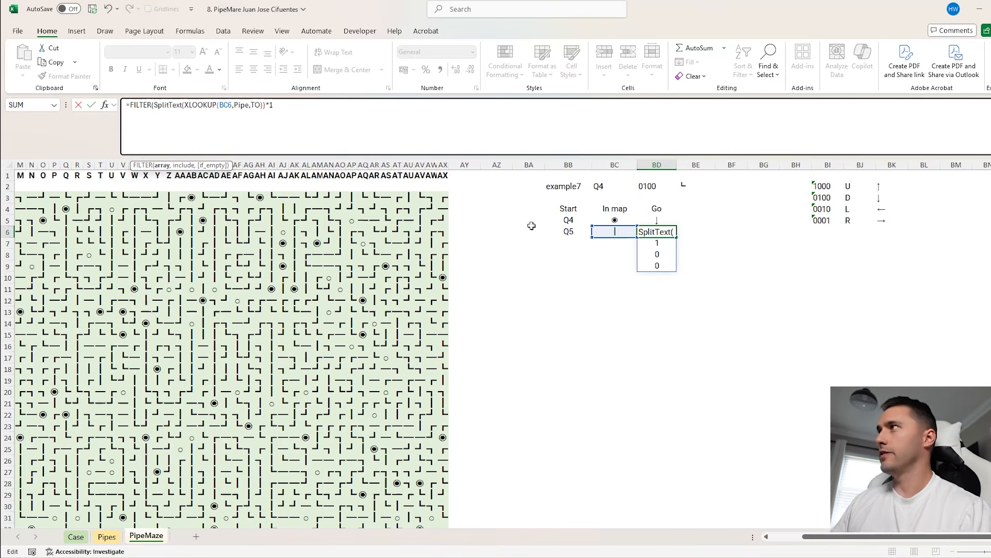
left_click_drag(852, 186, 854, 220)
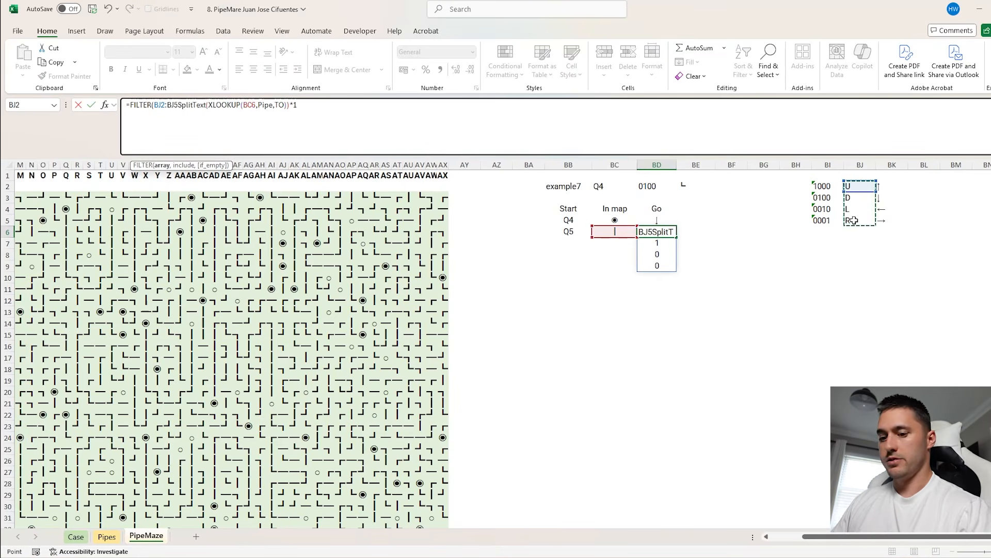
key("F4")
type(",")
left_click(395, 125)
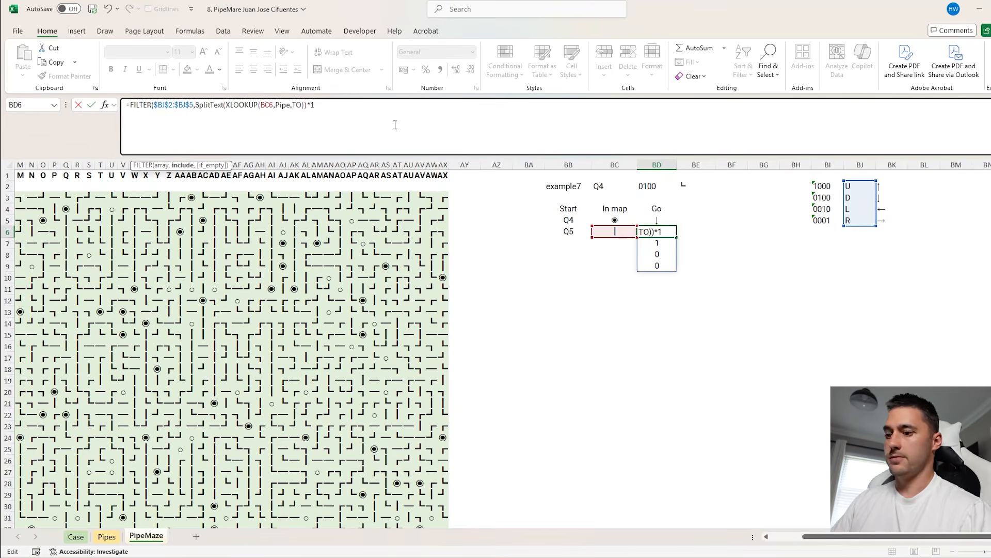
type(")")
key("Return")
left_click(665, 233)
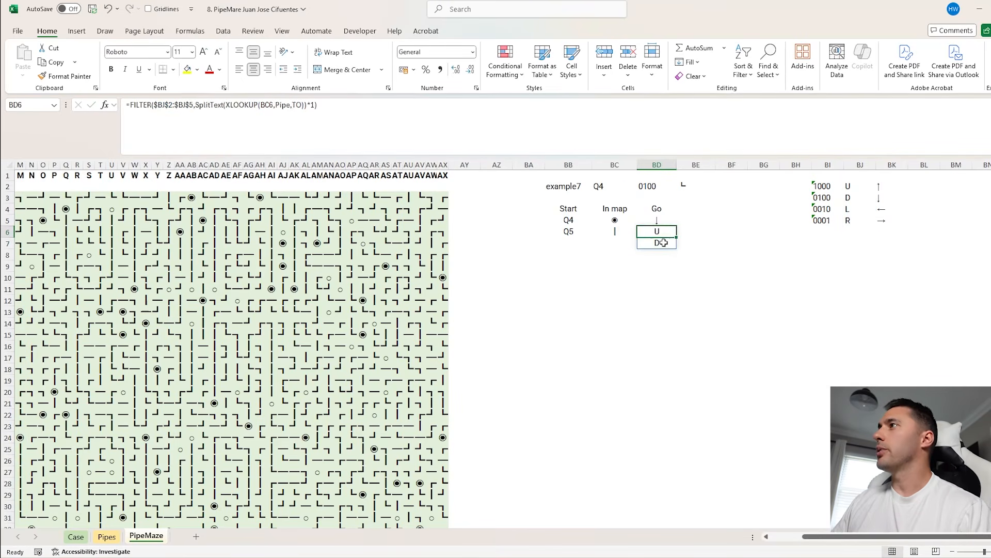
Wrap the BD6 FILTER formula in CONCAT to join the pipe's direction letters in one cell
left_click(130, 106)
type("CONCAT(")
left_click(392, 110)
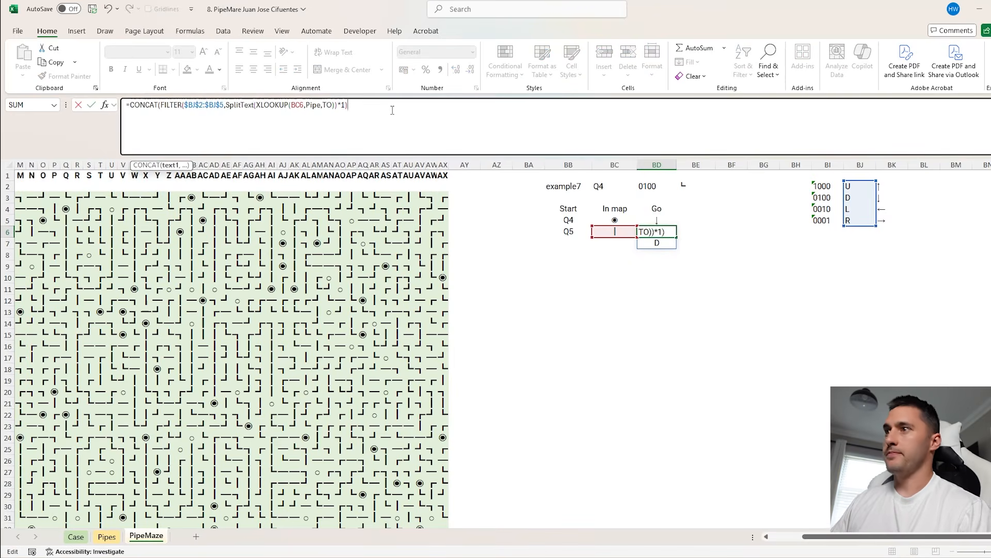
key("Return")
left_click(657, 231)
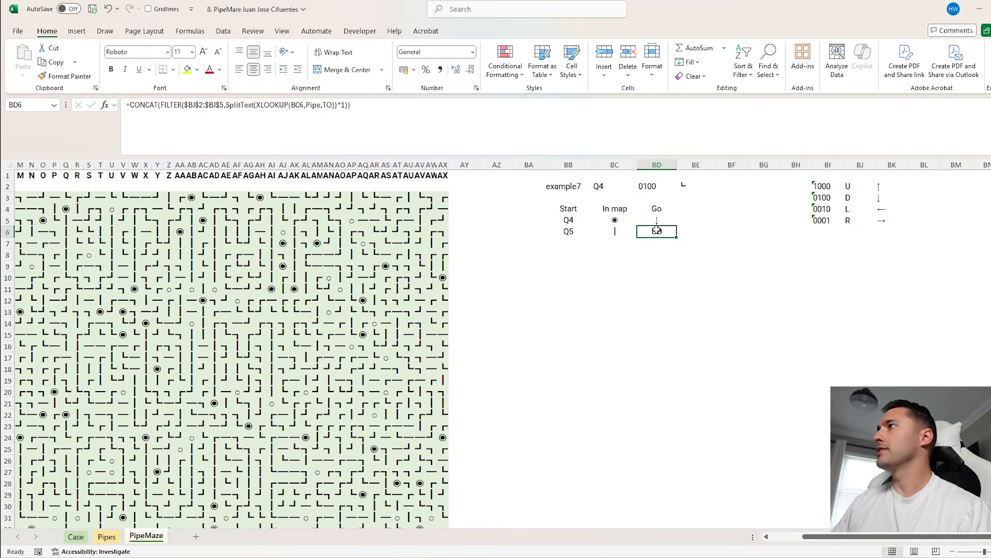
Compare the start arrow in BD5 with the direction letters and arrows in BJ2:BK5
left_click(661, 219)
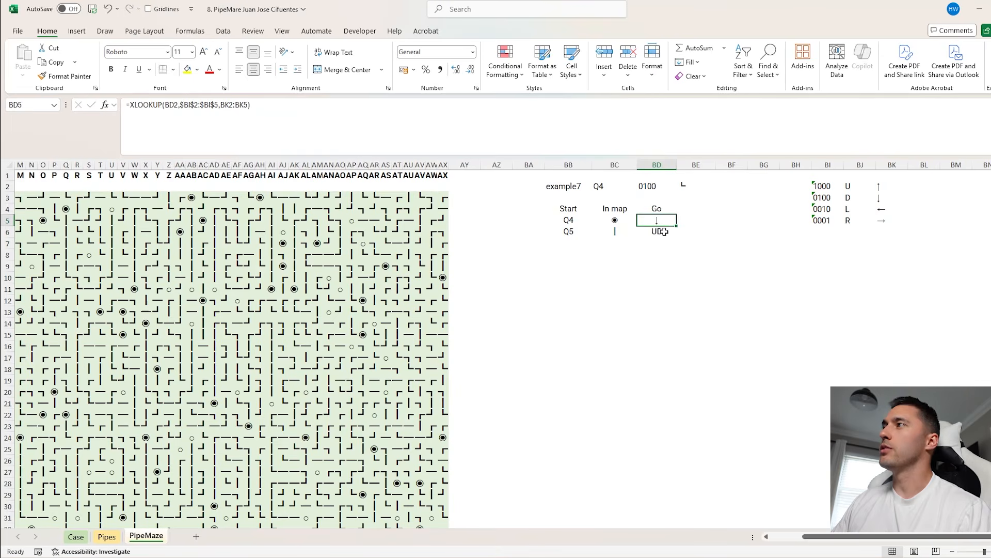
left_click_drag(884, 188, 884, 223)
left_click(885, 199)
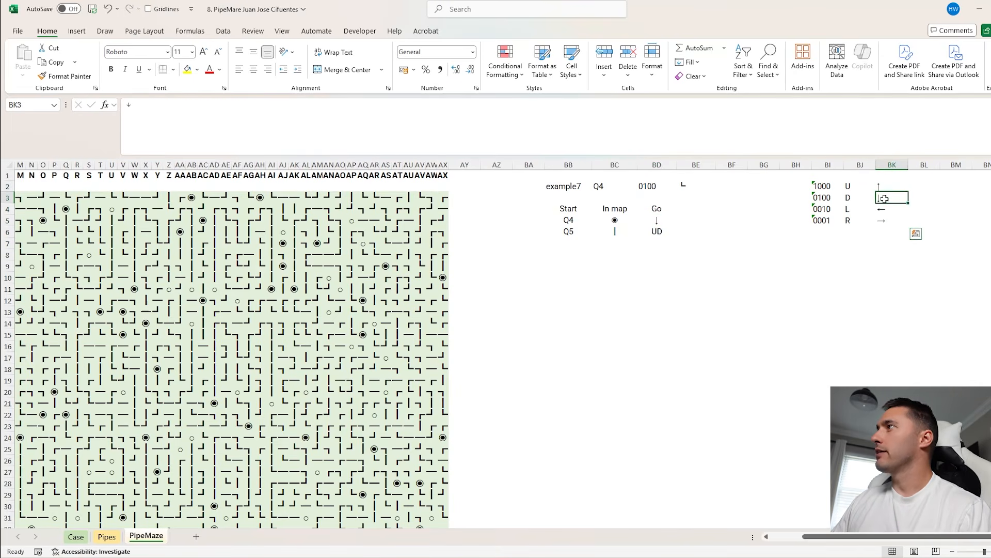
left_click(852, 198)
left_click(907, 189)
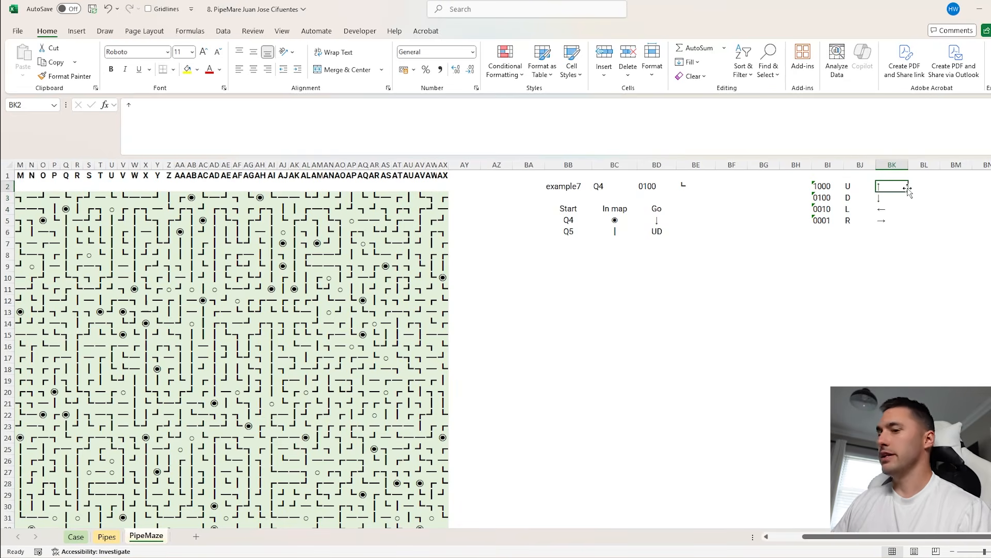
Enter the opposite direction letters D, U, R and L in BL2:BL5, beside the arrows
left_click(909, 188)
type("D")
key("Return")
type("U")
key("Return")
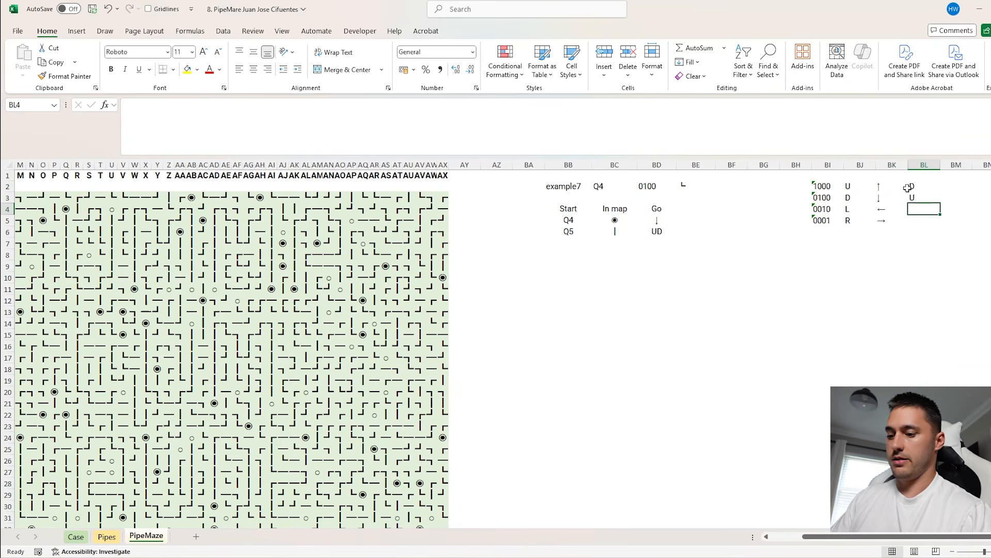
type("R")
key("Return")
type("L")
key("Return")
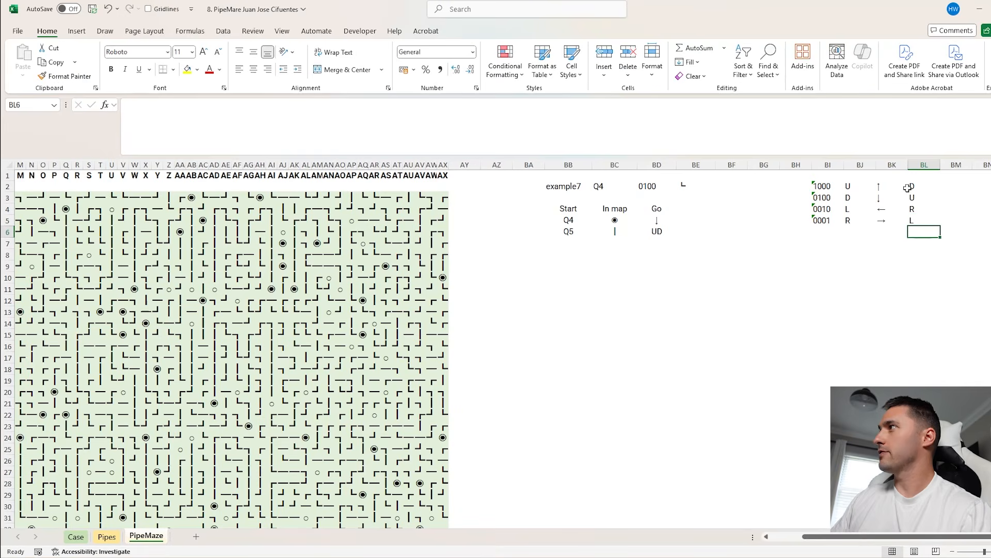
Wrap the BD6 formula in SUBSTITUTE and begin an XLOOKUP as its old-text argument
left_click(661, 232)
left_click(133, 106)
left_click(131, 105)
type("SUBSTITUTE(")
key("End")
type(",XLOOKUP(")
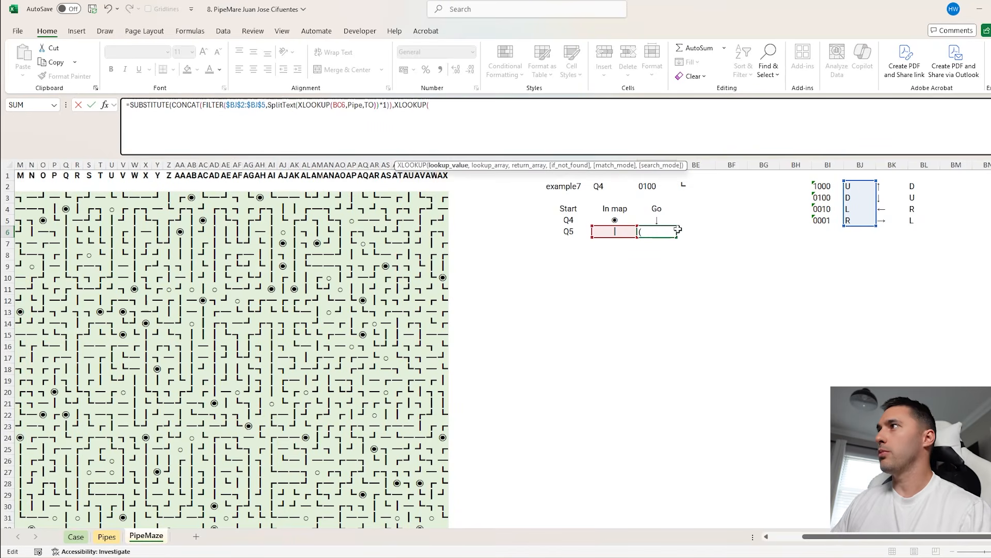
Complete the BD6 SUBSTITUTE by looking up BD5 in $BK$2:$BK$5, returning $BL$2:$BL$5, and replacing that letter with ""
left_click(652, 220)
type(",")
left_click_drag(884, 187, 882, 218)
key("F4")
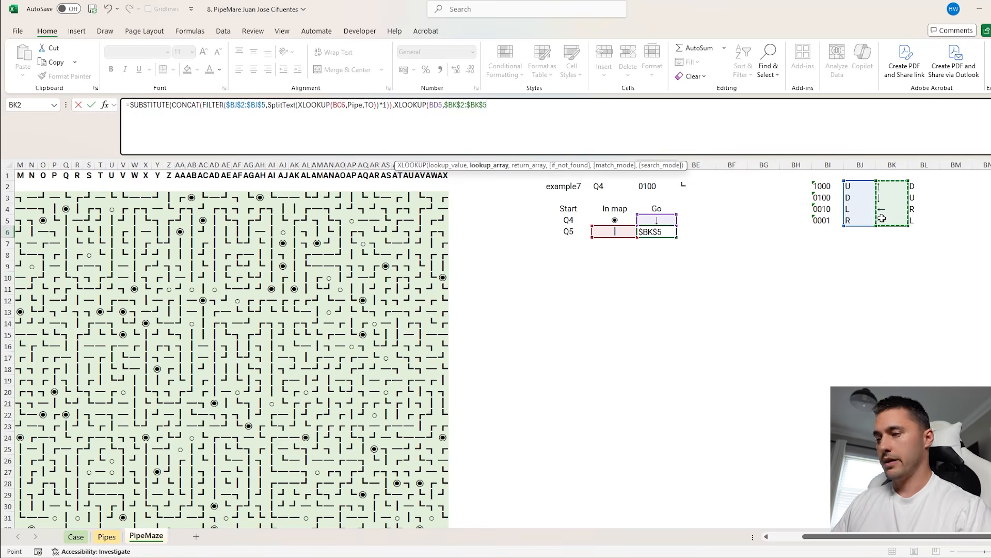
type(",")
left_click_drag(917, 186, 917, 216)
key("F4")
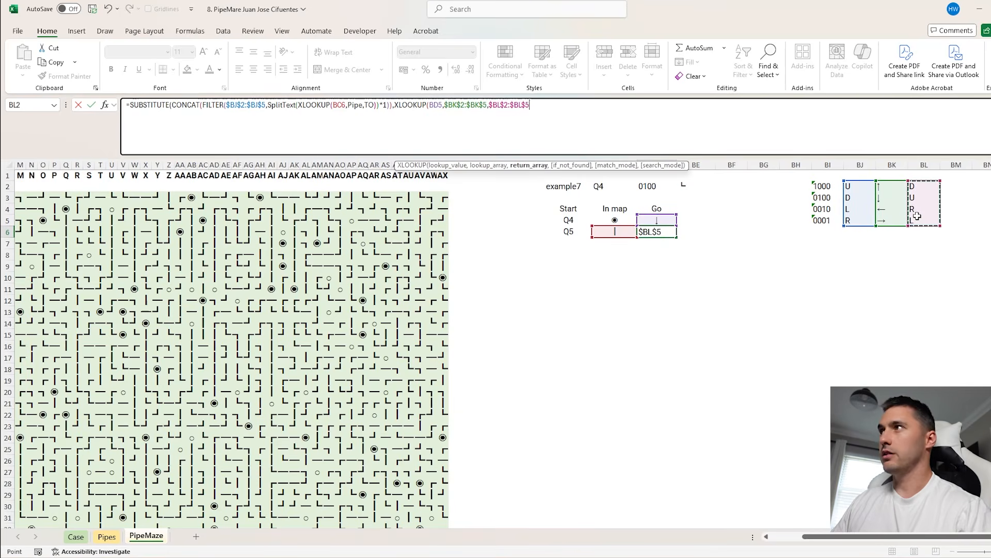
type("),\"")
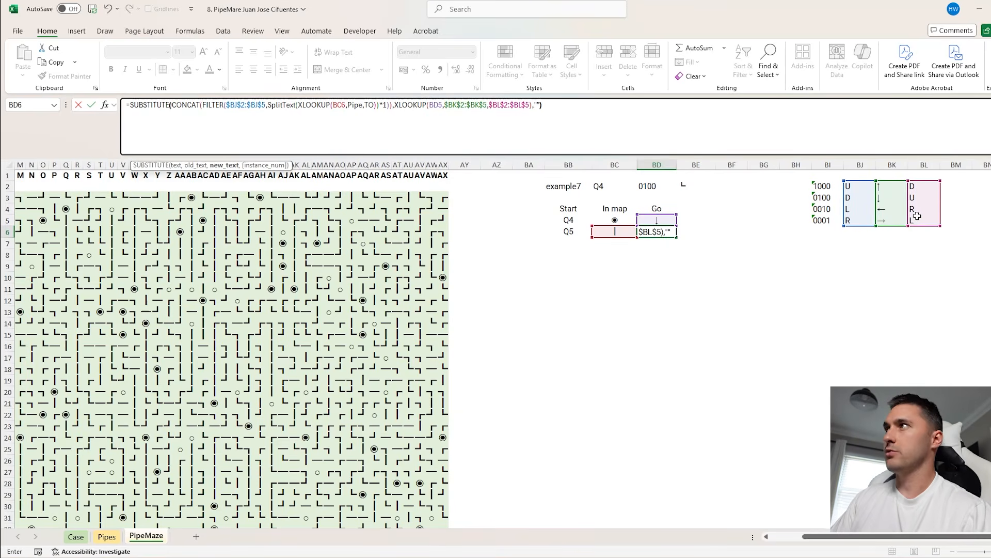
type("\")")
key("ctrl+Return")
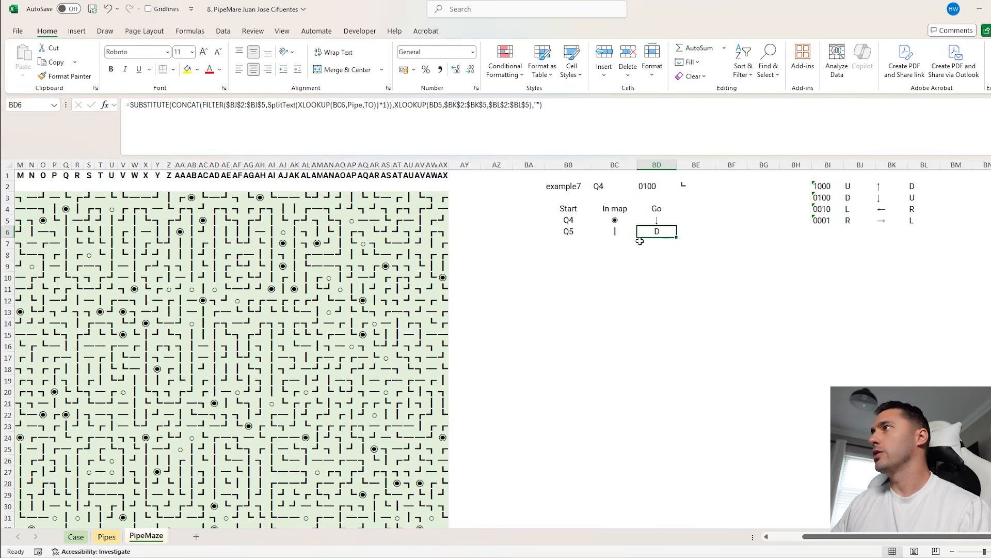
Wrap the BD6 formula in XLOOKUP to return the arrow from BJ2:BJ5 and BK2:BK5, and fill BB6:BD6 down to row 29
left_click(132, 107)
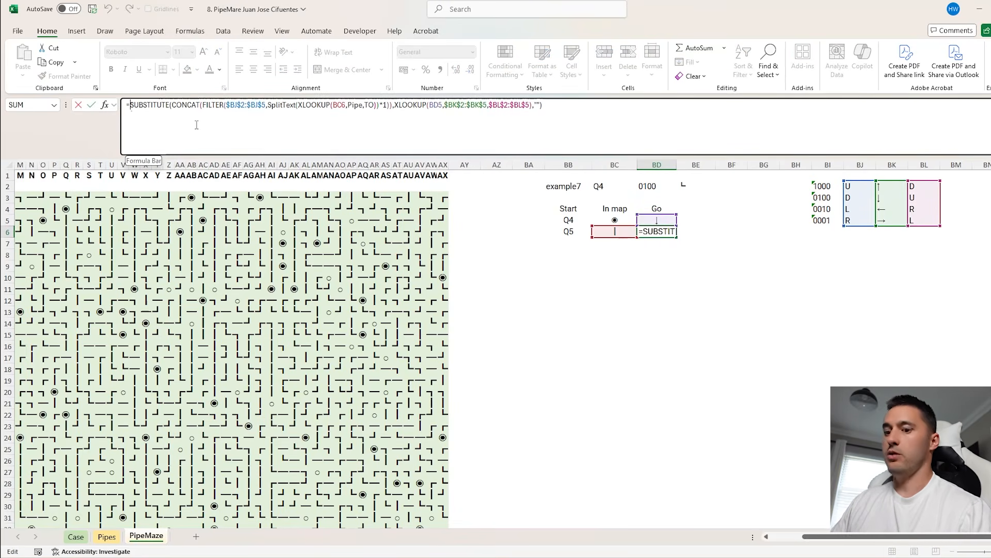
type("XLOOKUP(BC6")
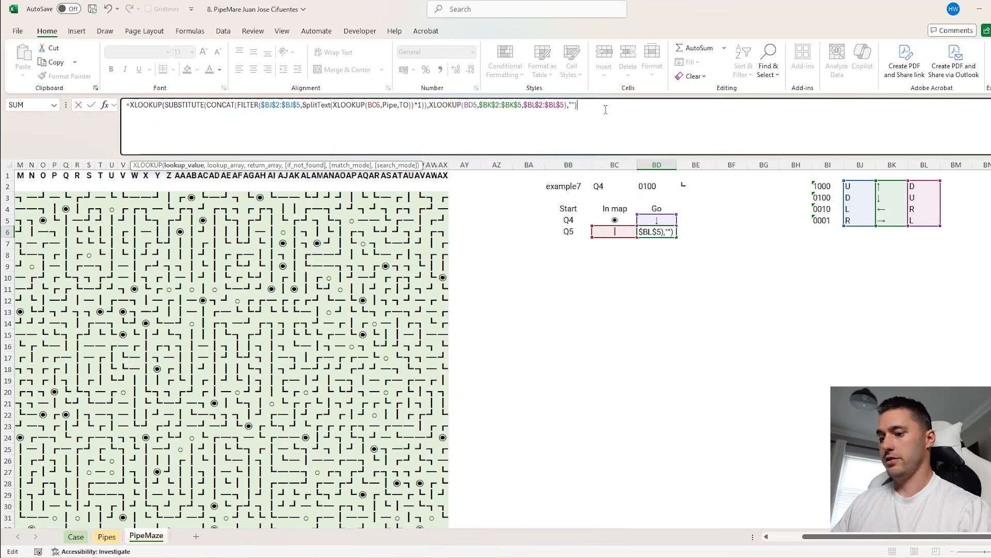
type(",")
left_click_drag(859, 185, 860, 221)
type(",")
left_click_drag(892, 186, 888, 218)
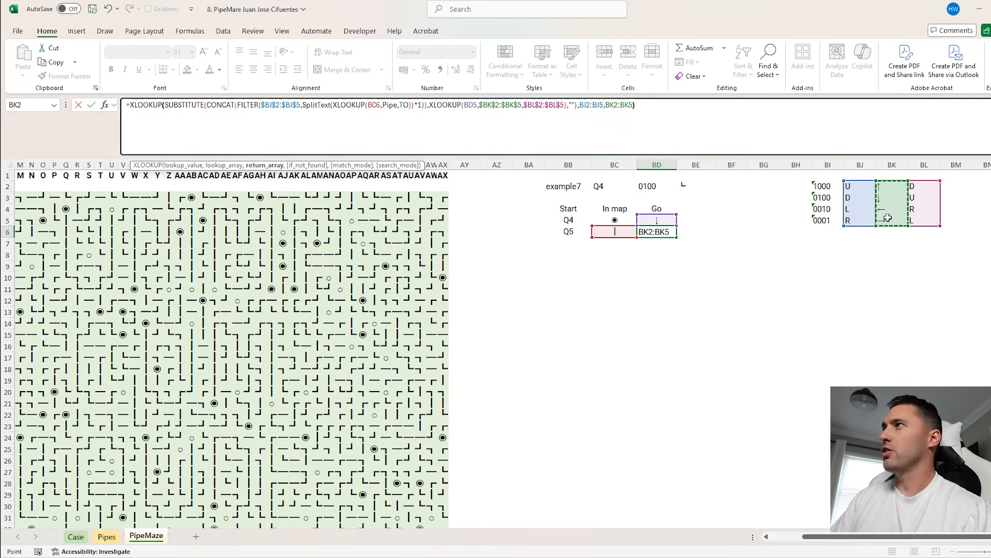
key("Return")
left_click_drag(657, 232, 568, 232)
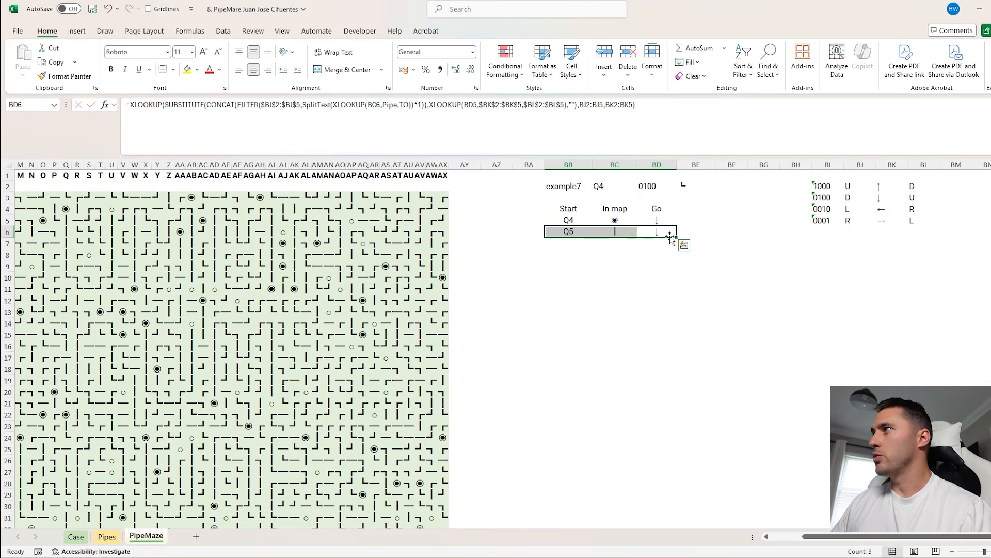
left_click_drag(677, 236, 677, 499)
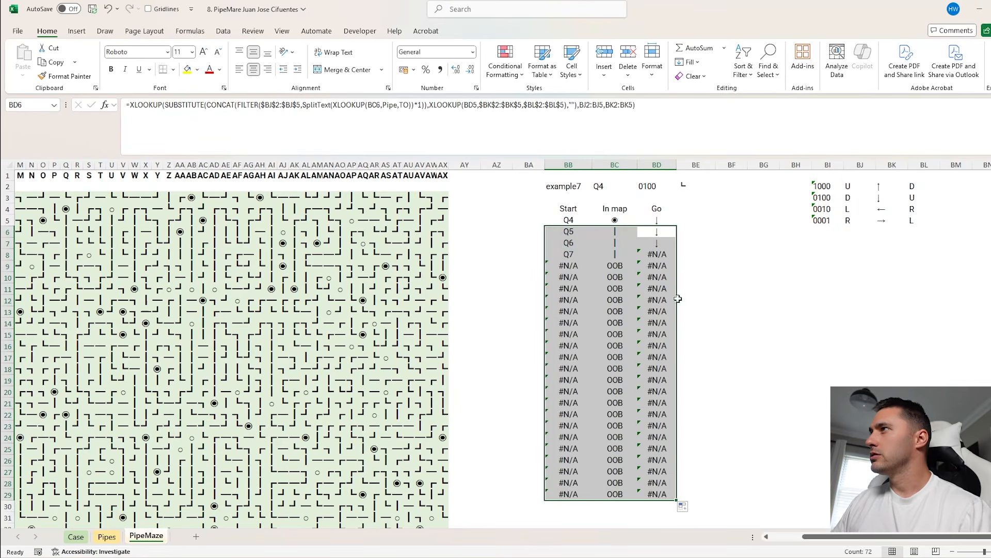
Make the outer lookup ranges in BD6 absolute as $BJ$2:$BJ$5 and $BK$2:$BK$5, and refill the Go column
double_click(657, 255)
key("Escape")
left_click(666, 231)
double_click(668, 232)
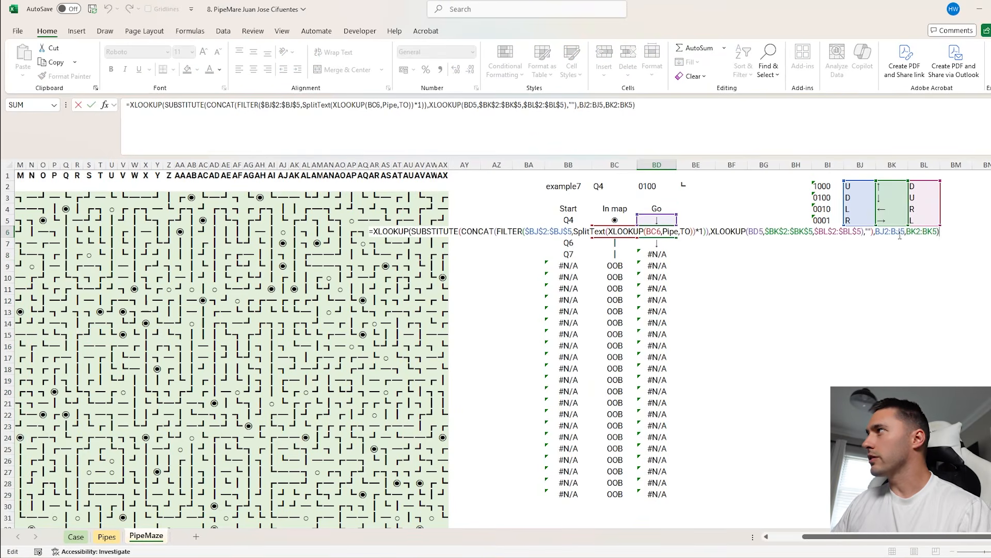
key("Return")
left_click(658, 231)
double_click(677, 236)
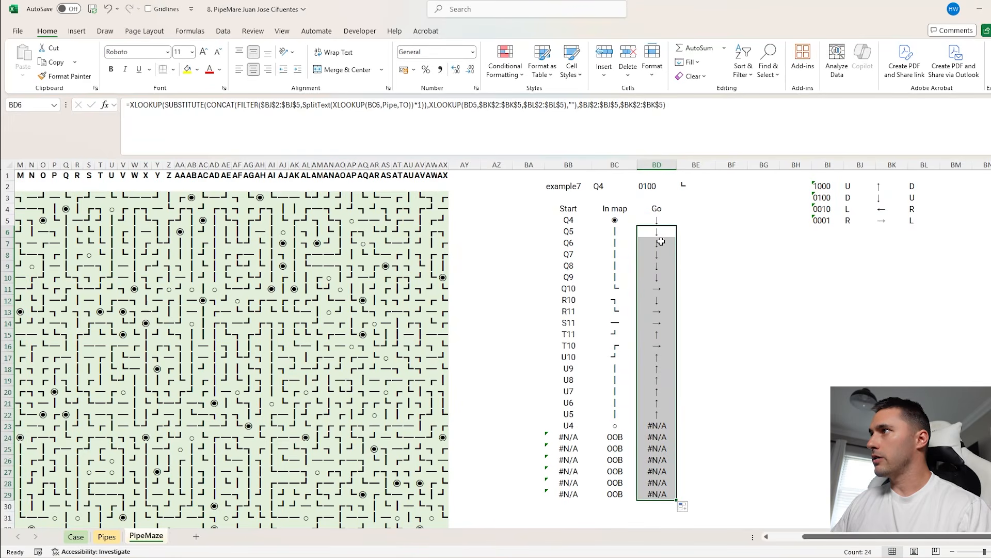
Extend the tracing formulas in columns BB to BD down to row 38
left_click_drag(565, 241, 678, 488)
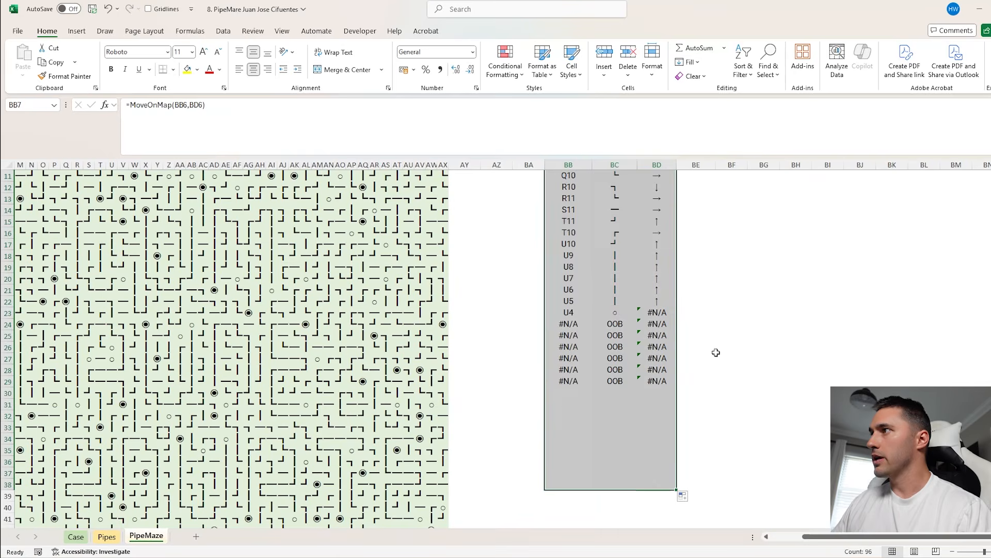
left_click(609, 313)
scroll(697, 352, "up", 3)
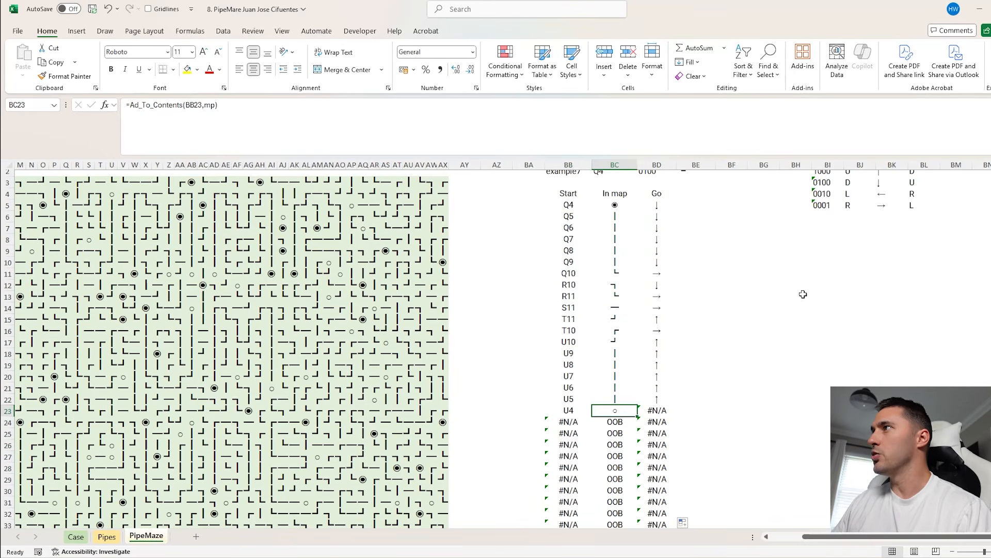
scroll(805, 298, "up", 1)
Enter a COUNTIF in BH8 that counts the sought pipe in BE2 within the In map column
left_click(796, 255)
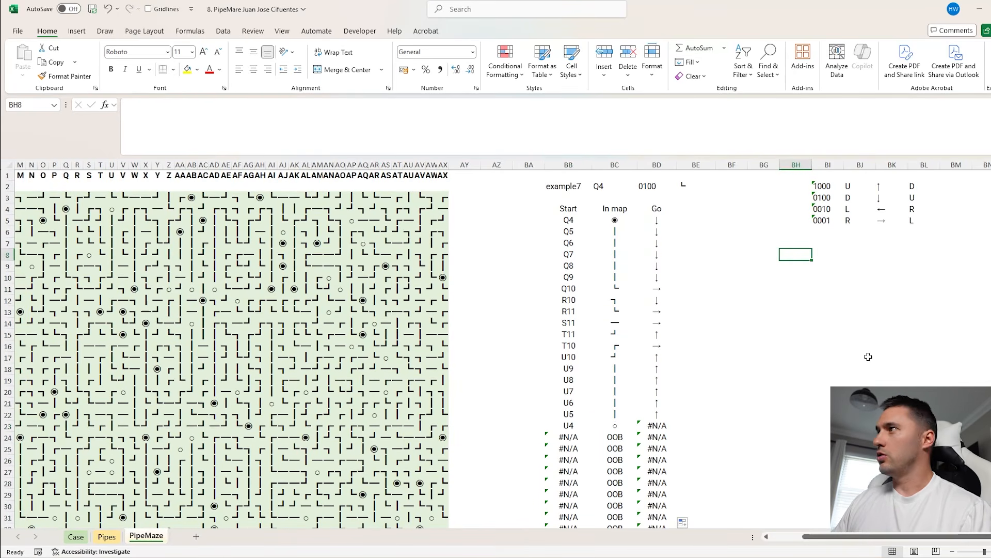
type("=COUNTIF(")
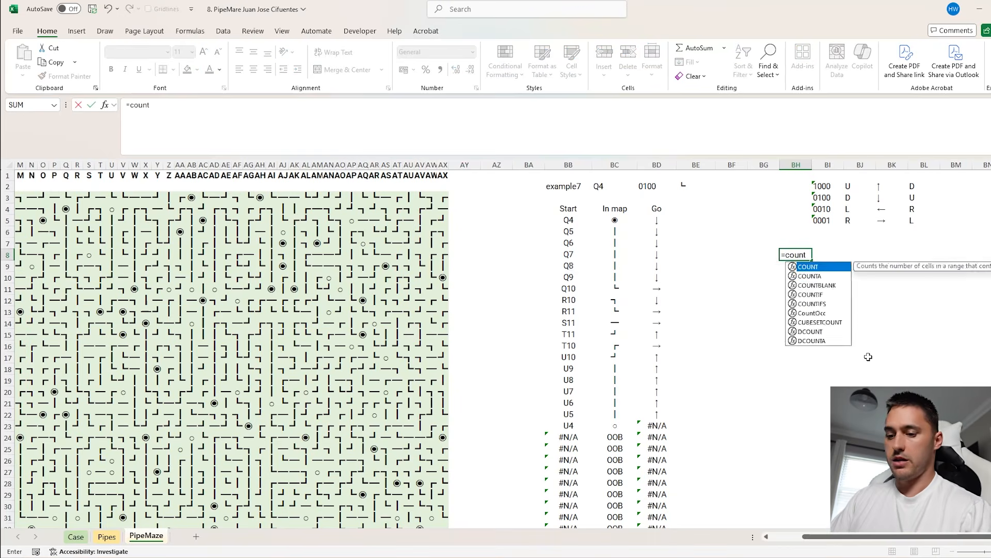
left_click_drag(615, 210, 622, 256)
key("ctrl+shift+Down")
type(",")
left_click(687, 185)
key("Return")
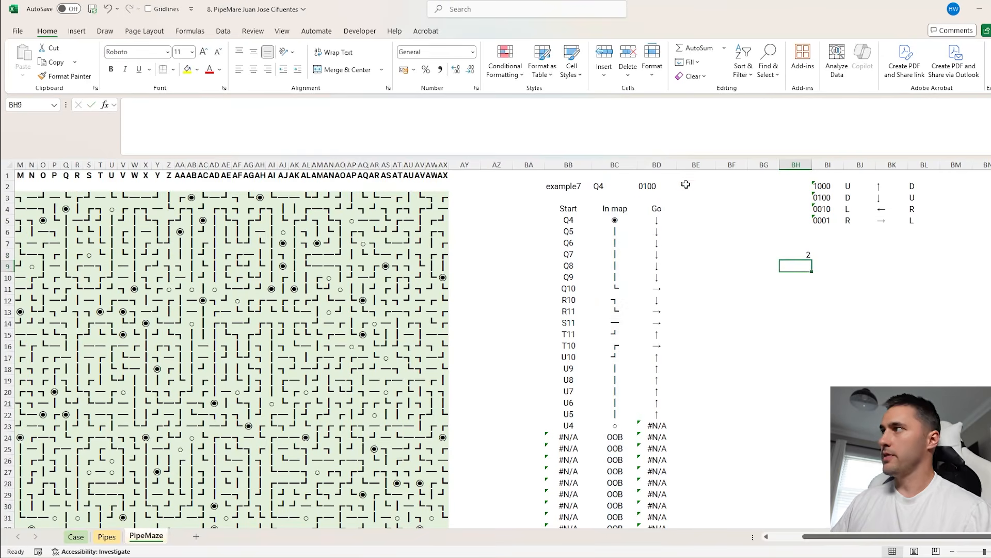
Copy the Level 6 game numbers 101 to 120 from the Case sheet into PipeMaze, starting at BG9
left_click(76, 537)
left_click(48, 270)
key("ctrl+shift+Down")
key("ctrl+c")
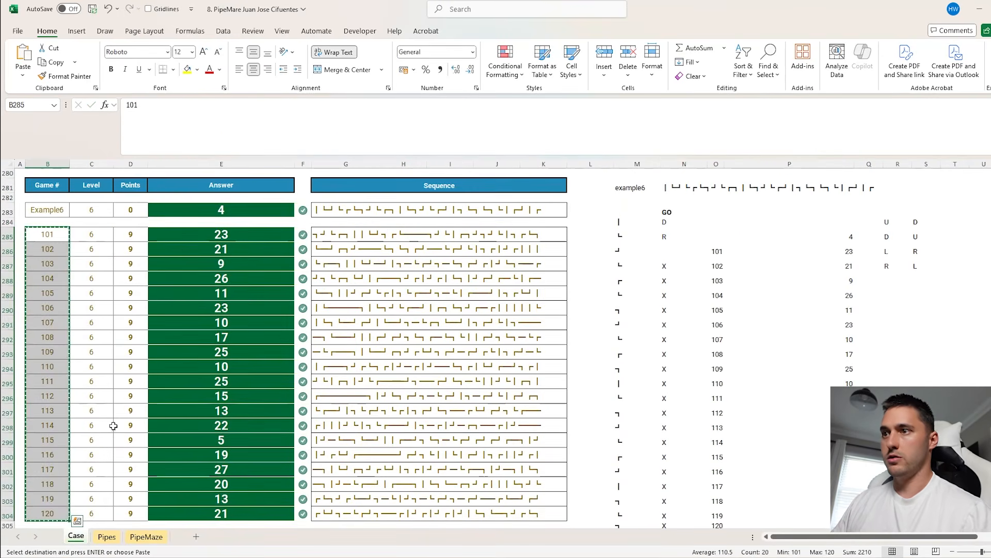
left_click(146, 536)
left_click(787, 255)
key("Left")
key("Down")
key("ctrl+v")
Create a what-if data table over BG8:BH28 with BB2 as the column input cell
key("Up")
key("shift+Right")
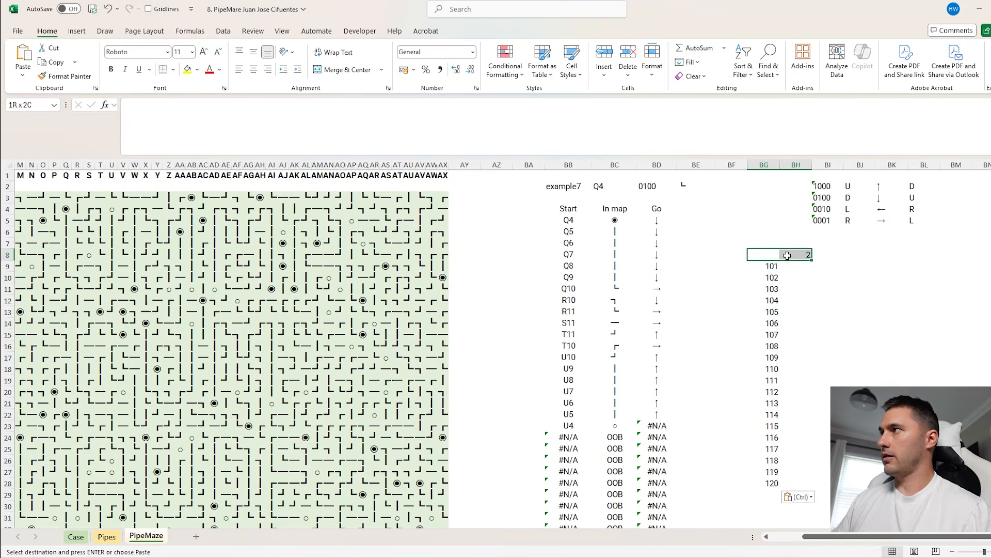
key("shift+Down")
key("shift+Down")
key("shift+Down")
key("shift+Down")
key("shift+Down")
key("shift+Down")
key("shift+Down")
key("shift+Down")
key("shift+Down")
key("shift+Down")
key("shift+Down")
key("shift+Down")
key("shift+Down")
key("shift+Down")
key("shift+Down")
key("shift+Down")
key("shift+Down")
key("shift+Down")
key("shift+Down")
key("shift+Down")
key("alt+a")
key("w")
key("t")
key("Tab")
left_click(580, 191)
key("Return")
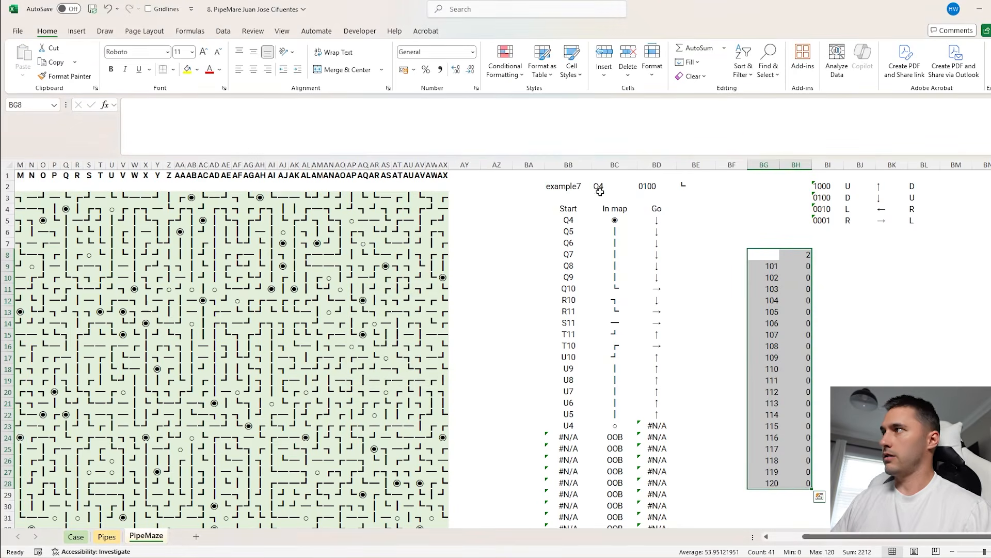
Replace the data table's game numbers from BG9 down with the Level 7 numbers 121 to 140 from the Case sheet
left_click(797, 267)
key("Left")
left_click(79, 539)
scroll(123, 407, "down", 10)
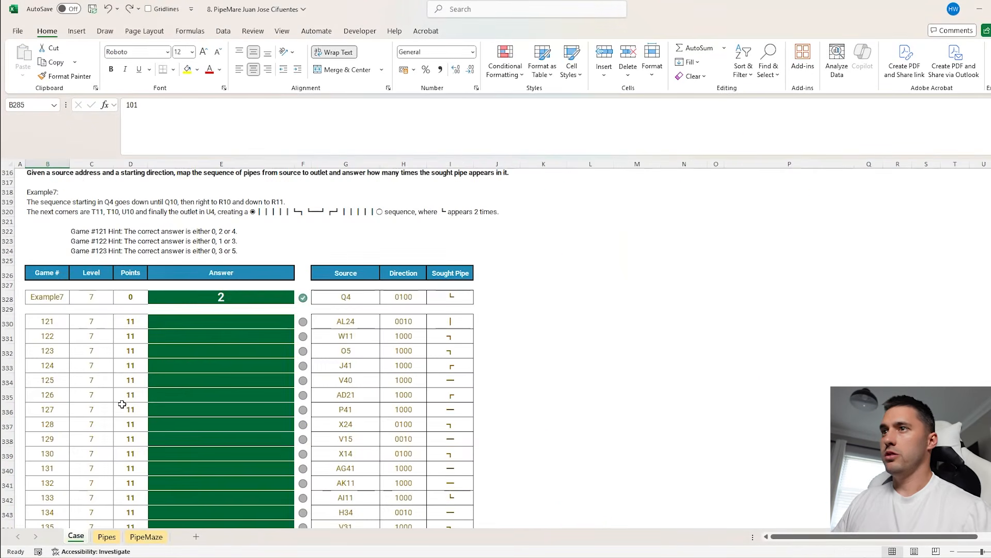
left_click(45, 322)
key("ctrl+shift+Down")
key("ctrl+c")
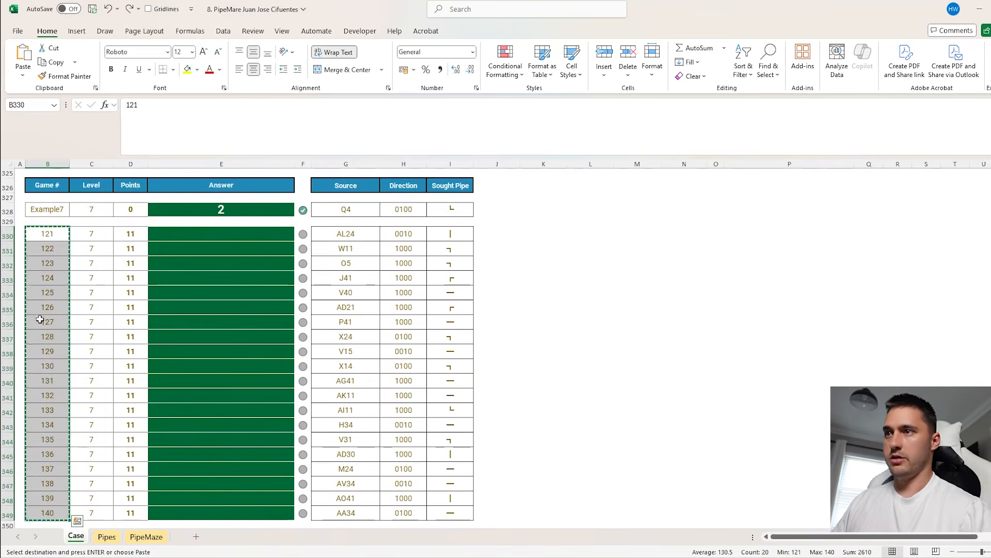
key("ctrl+Page_Down")
key("ctrl+Page_Down")
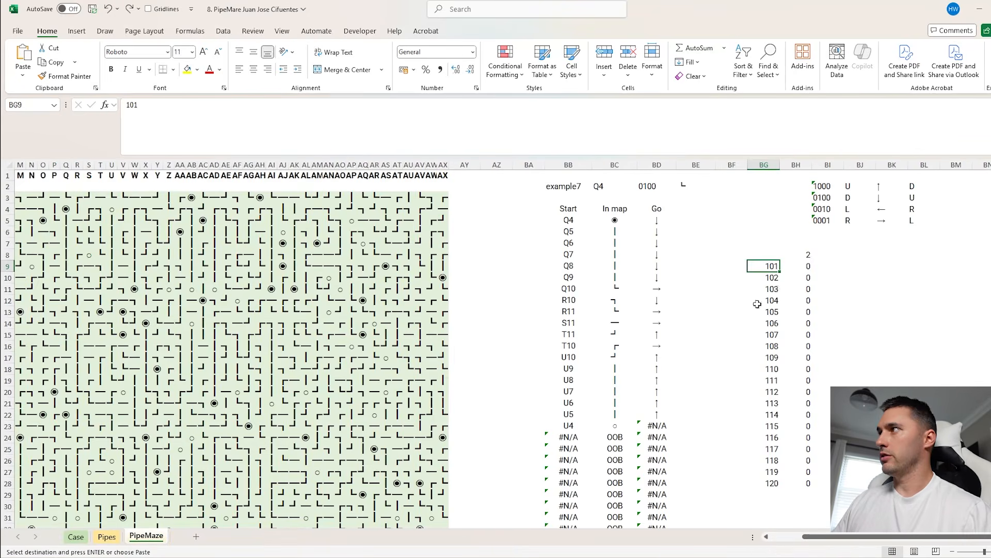
key("ctrl+v")
Copy the data table results from BH9 down into the Level 7 answer cells for games 121 to 140 on the Case sheet
left_click(803, 264)
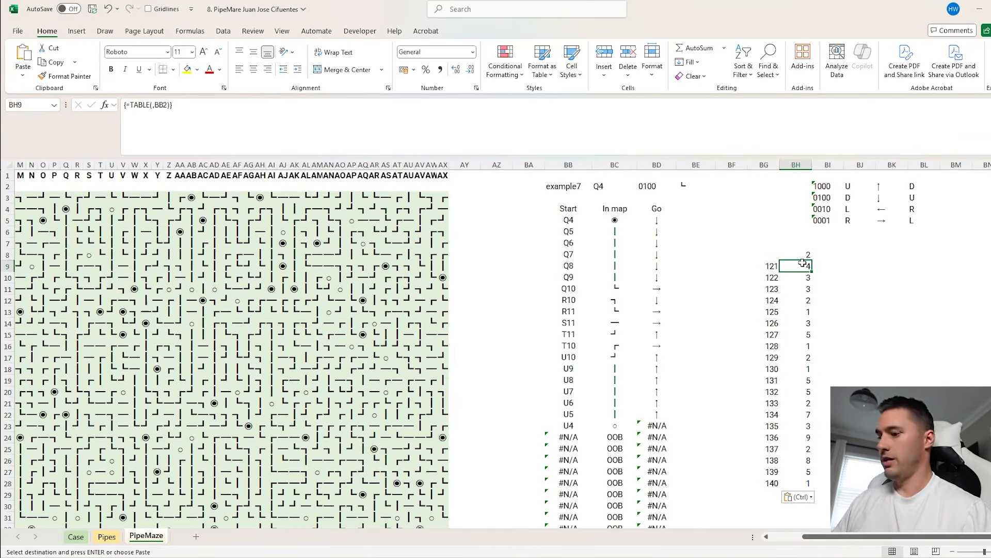
key("ctrl+shift+Down")
key("ctrl+c")
key("ctrl+Page_Up")
key("ctrl+Page_Up")
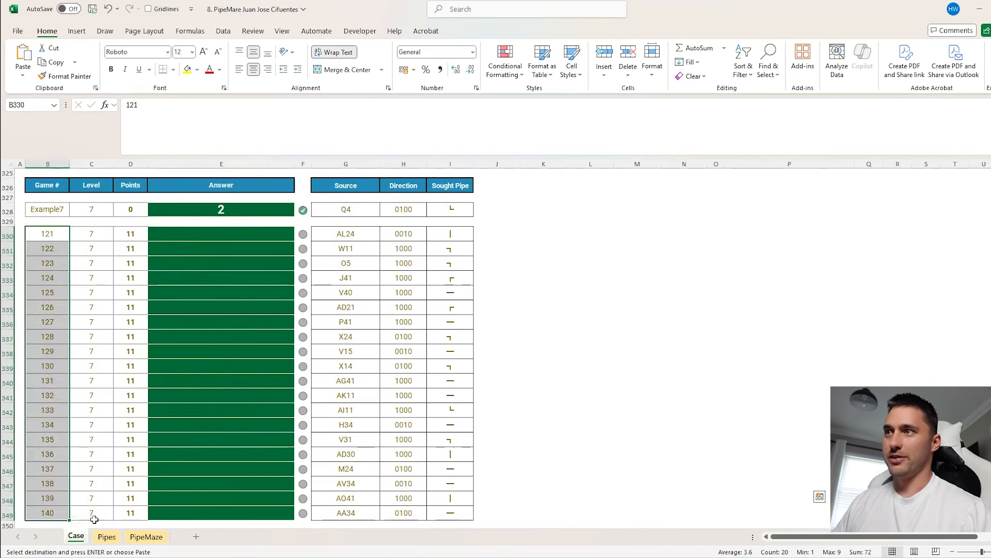
left_click(239, 239)
key("ctrl+v")
List the Level 4 connection codes D, H, V and N in T32:T35 as a helper list for Bonus C
scroll(382, 321, "down", 2)
scroll(518, 387, "up", 20)
scroll(572, 399, "up", 20)
scroll(517, 395, "down", 6)
left_click(268, 334)
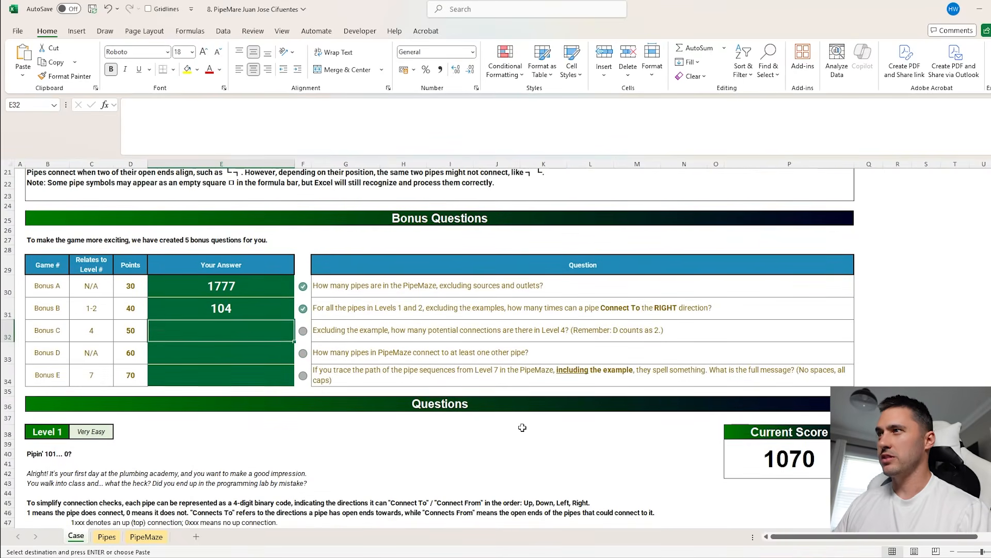
scroll(522, 427, "down", 1)
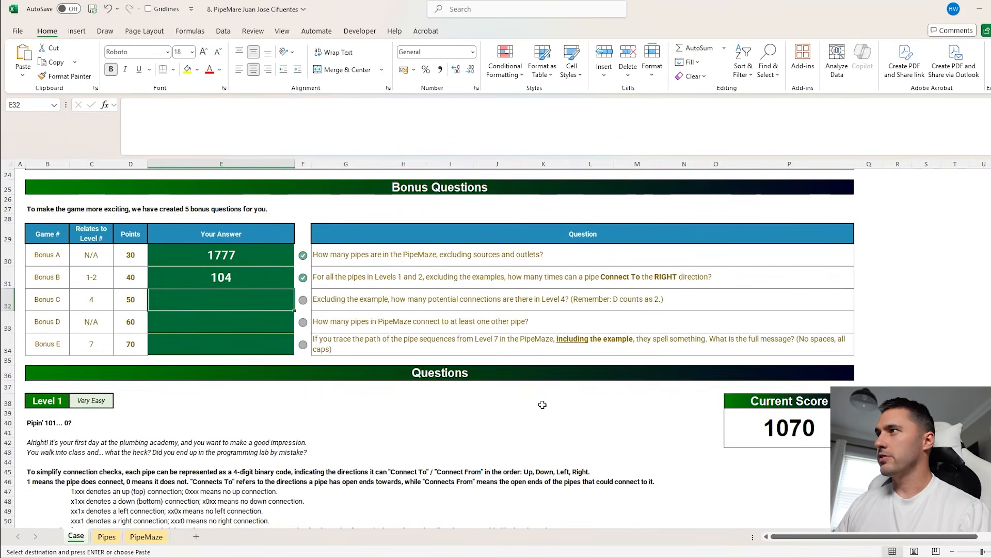
left_click(968, 299)
type("D")
key("Return")
type("H")
key("Return")
type("V")
key("Return")
type("N")
key("Return")
left_click(979, 304)
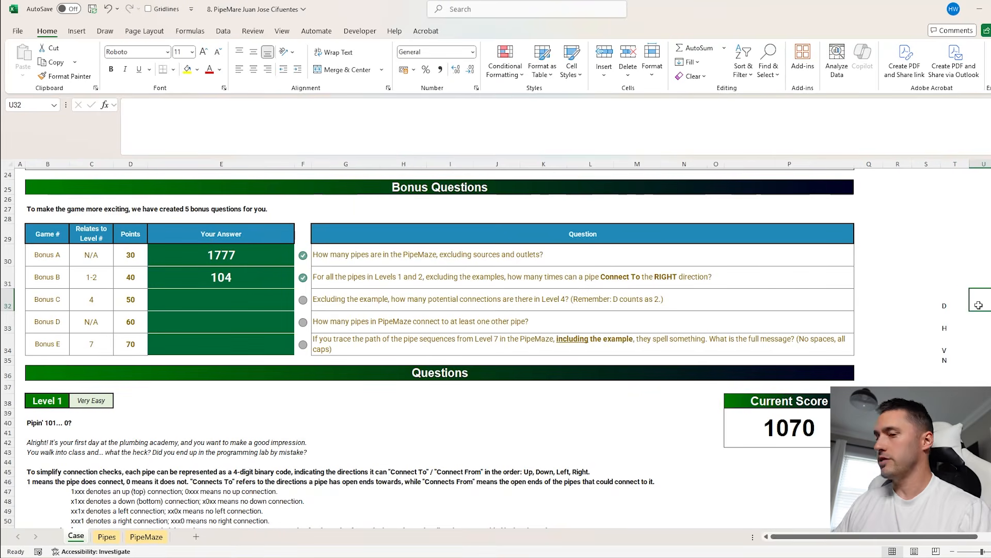
key("Down")
key("Down")
key("Down")
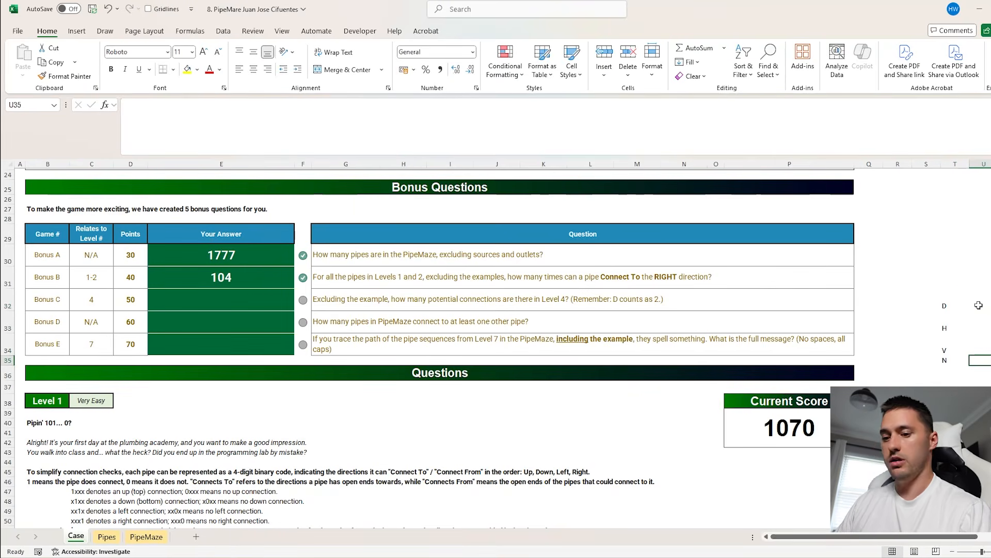
key("Down")
Answer Bonus C in E32 with =SUM(XLOOKUP(E192:E211,T32:T35,U32:U35))
left_click(243, 300)
type("=SUM(xl")
key("Tab")
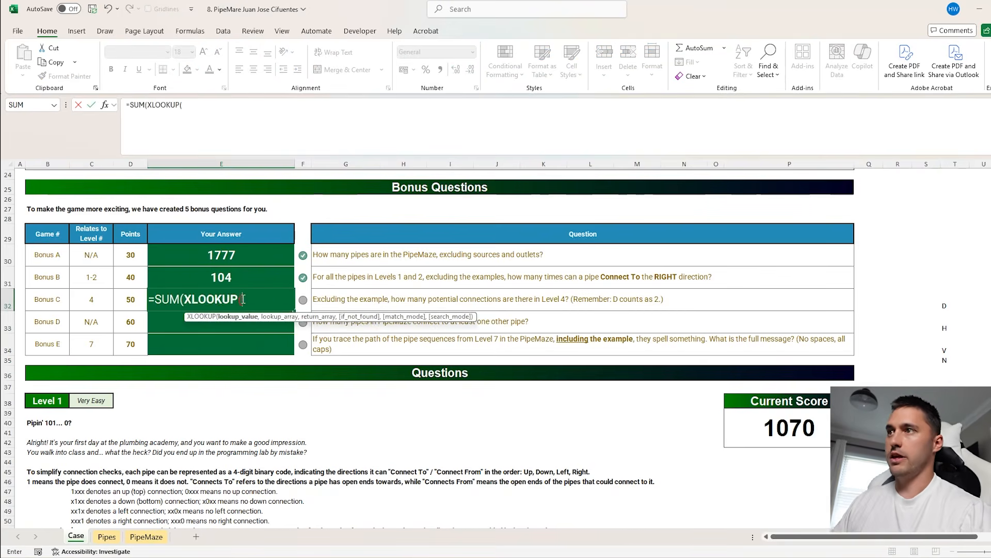
scroll(253, 320, "down", 20)
scroll(266, 341, "up", 2)
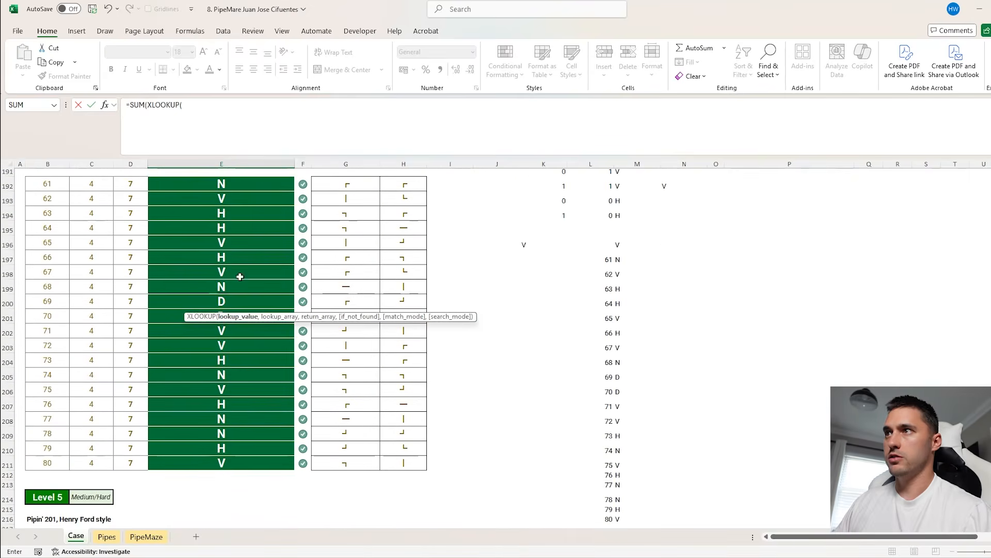
scroll(229, 213, "up", 1)
left_click(233, 216)
key("ctrl+shift+Down")
type(",")
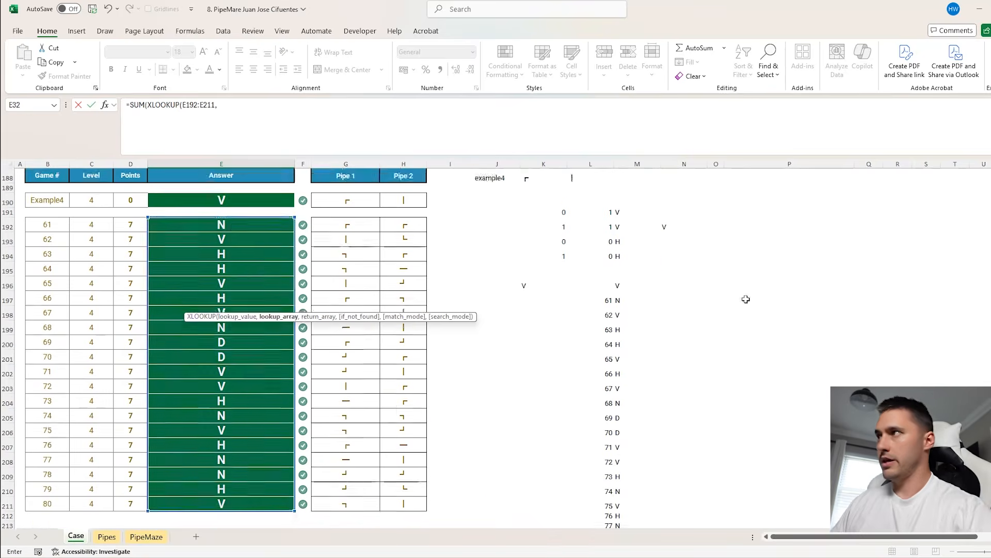
scroll(930, 243, "down", 1)
left_click_drag(951, 238, 949, 298)
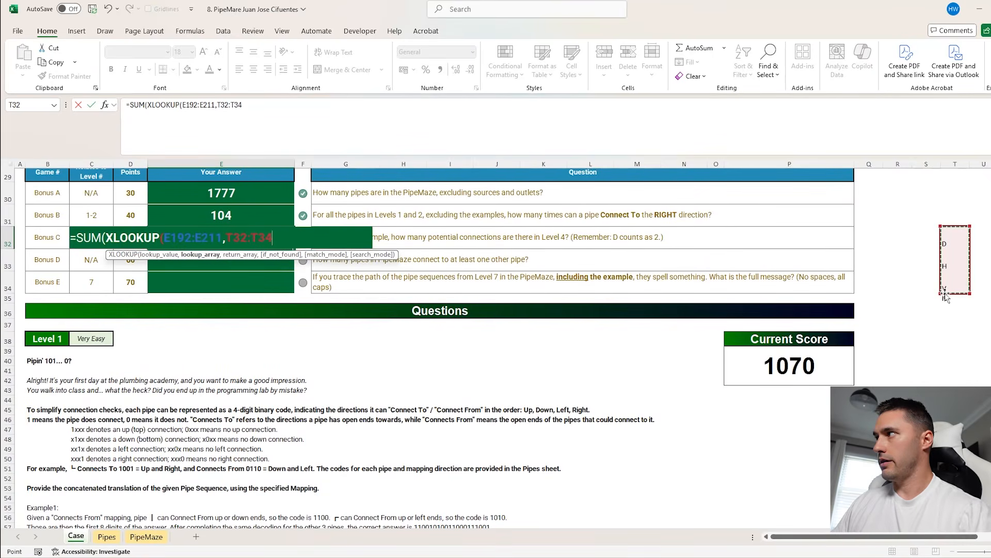
type(",")
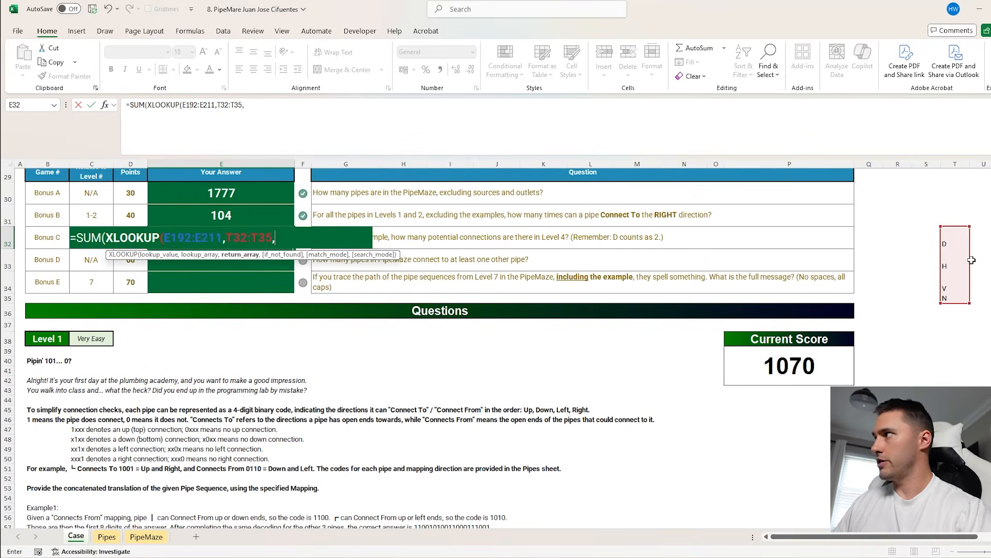
left_click_drag(986, 297, 987, 238)
type(")")
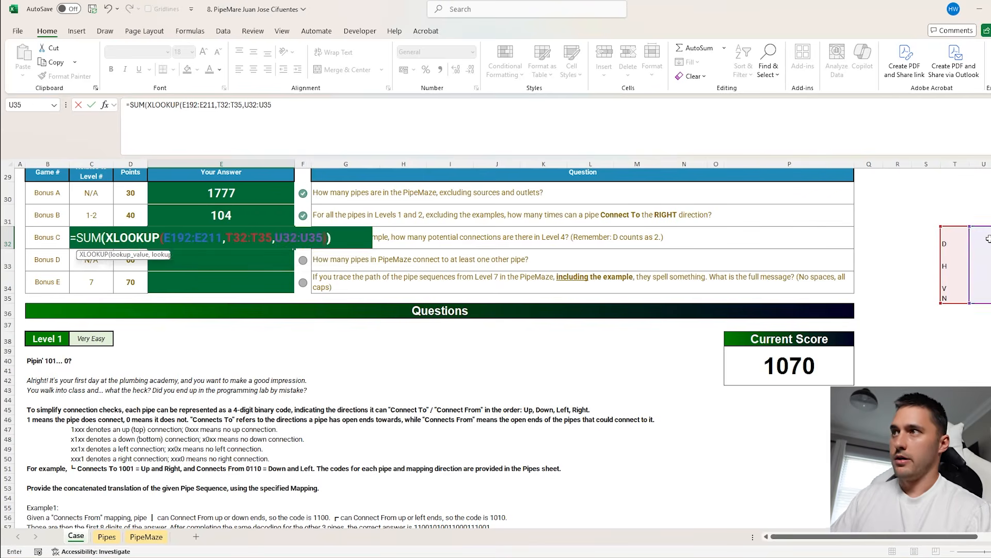
key("Return")
Replace the formulas in the bonus answer cells E30:E33 with their static values
left_click_drag(237, 202, 231, 249)
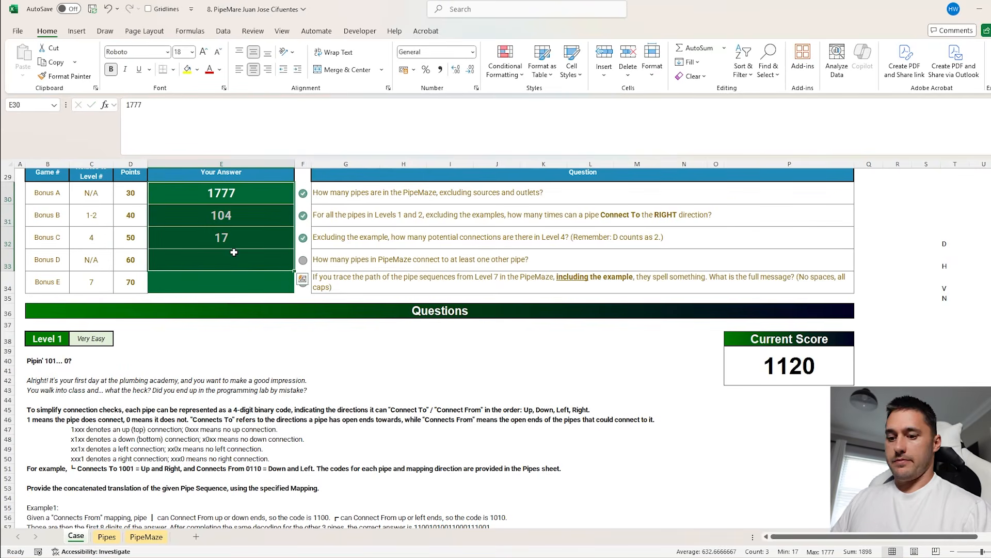
key("ctrl+c")
key("ctrl+v")
Review the Bonus D question and examine the pipe grid on the PipeMaze sheet
left_click(231, 248)
left_click(327, 264)
left_click(279, 261)
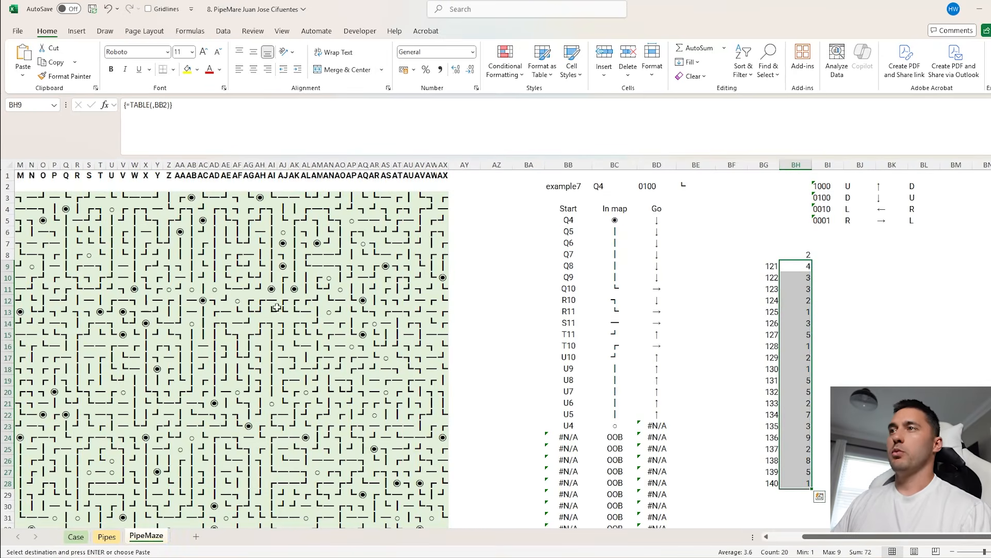
scroll(255, 307, "left", 3)
left_click_drag(512, 203, 110, 404)
scroll(276, 294, "left", 2)
left_click(280, 264)
left_click(282, 254)
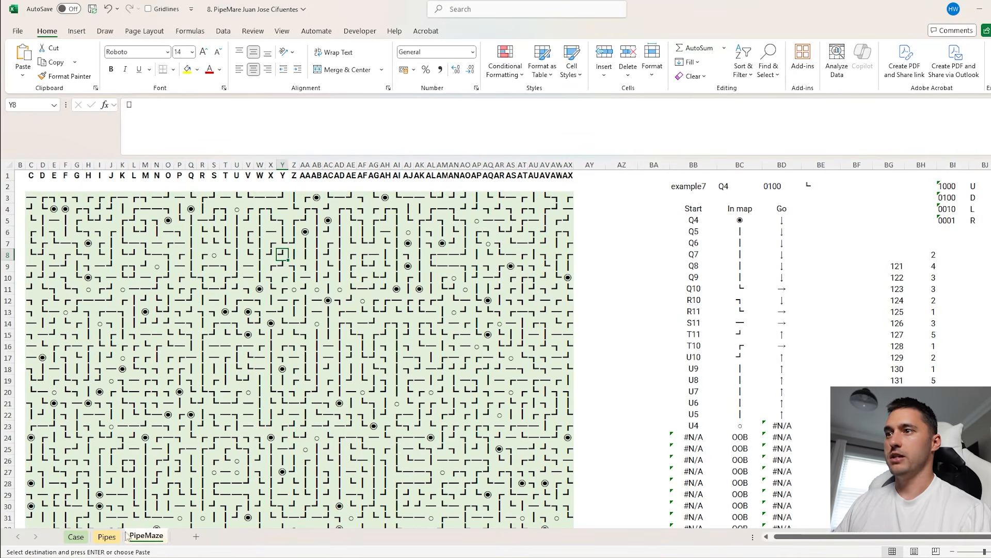
Add a new worksheet and list every maze cell with its address using =Flatten(mp) in A2
left_click(195, 536)
left_click(45, 187)
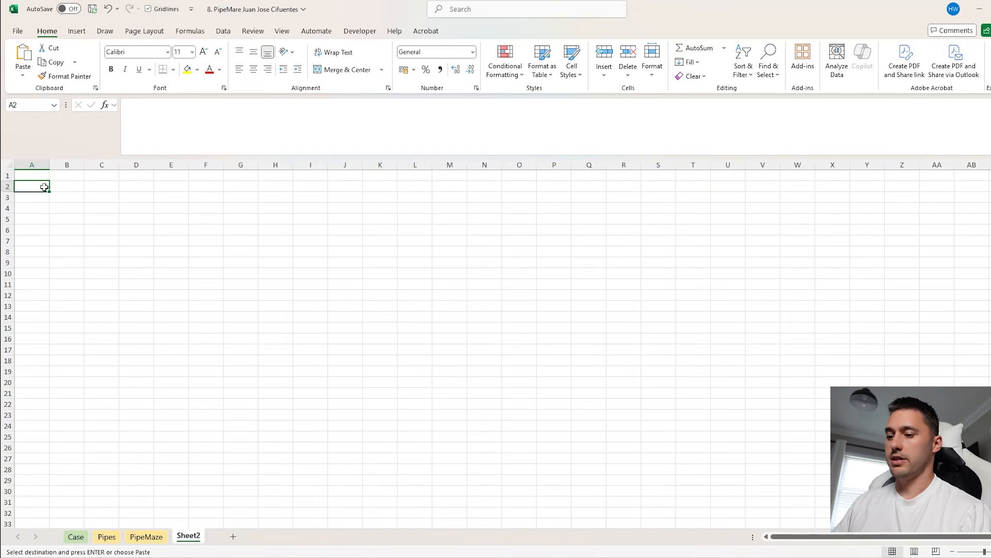
type("=fl")
key("Tab")
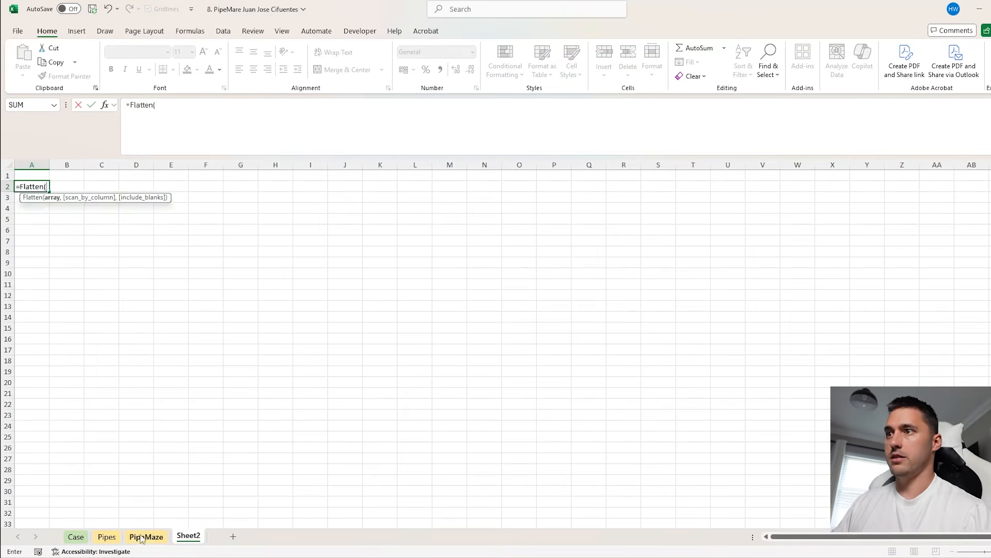
left_click(146, 537)
scroll(37, 202, "down", 2)
scroll(41, 202, "up", 1)
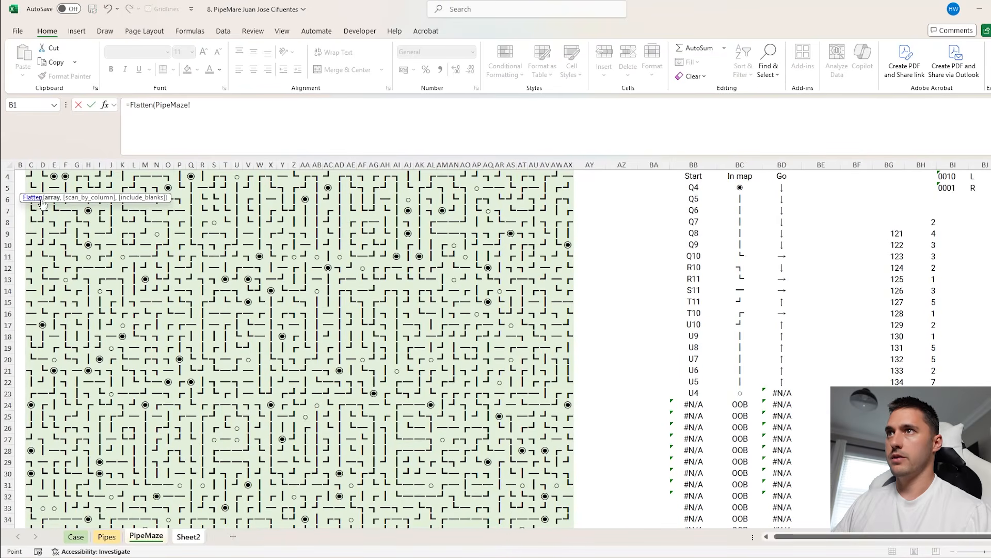
scroll(32, 206, "up", 1)
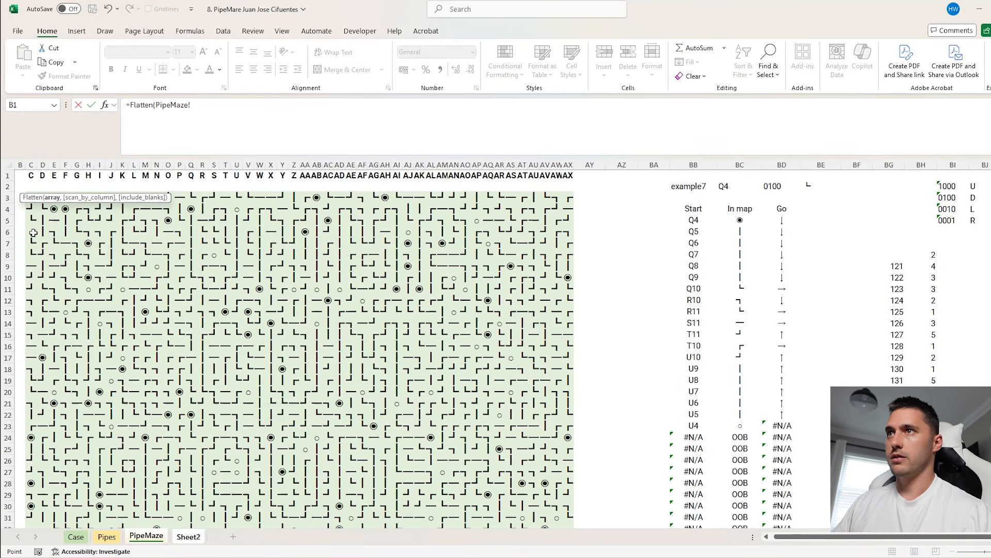
key("ctrl+Up")
key("ctrl+shift+Down")
key("ctrl+shift+Right")
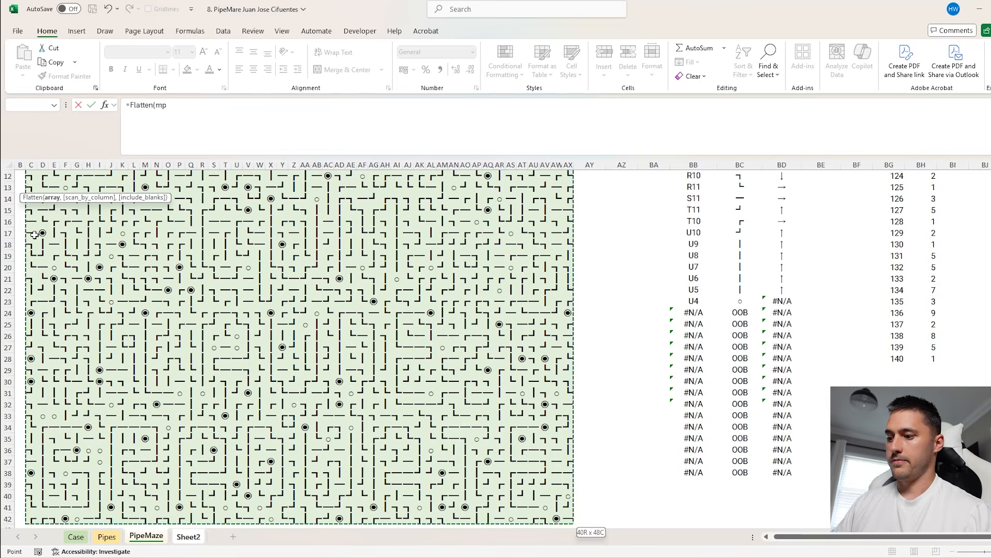
key("Return")
Enter =TOROW(Arrows()) in C1 to lay out the direction arrows as column headings
left_click(102, 176)
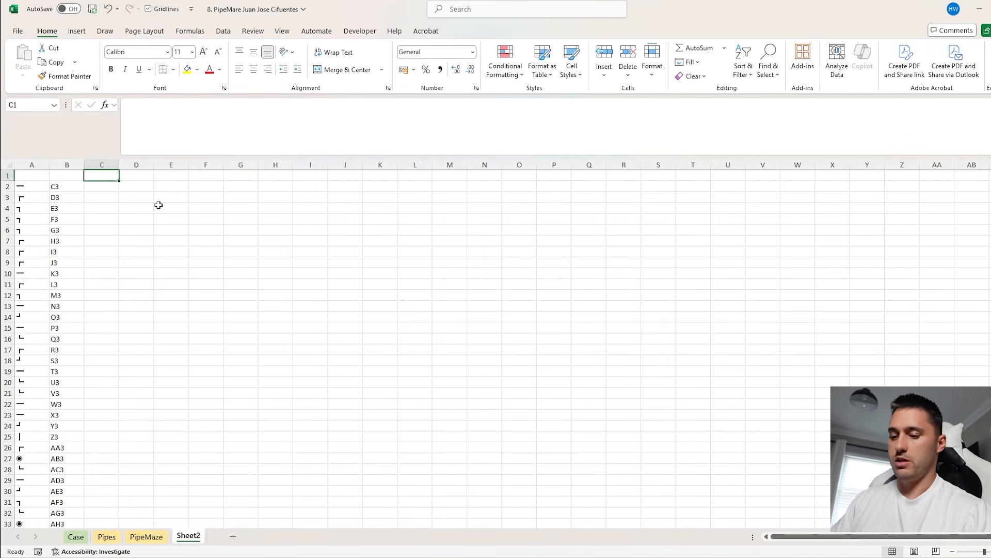
type("=to")
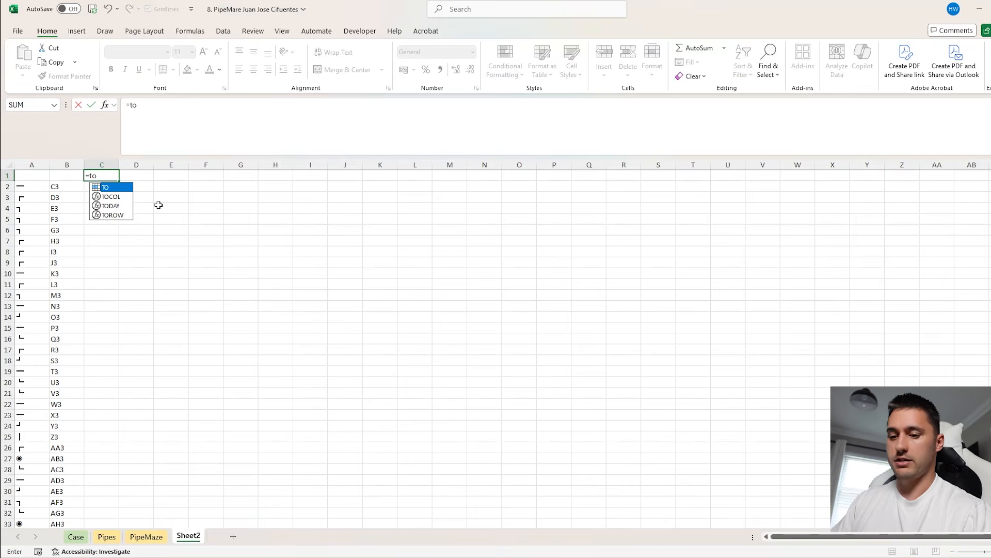
type("ro")
key("Tab")
type("arro")
key("Tab")
type(")")
key("Return")
Convert the arrow headings to static values and delete the diagonal arrows, keeping only down, up, right and left
left_click_drag(104, 177, 365, 180)
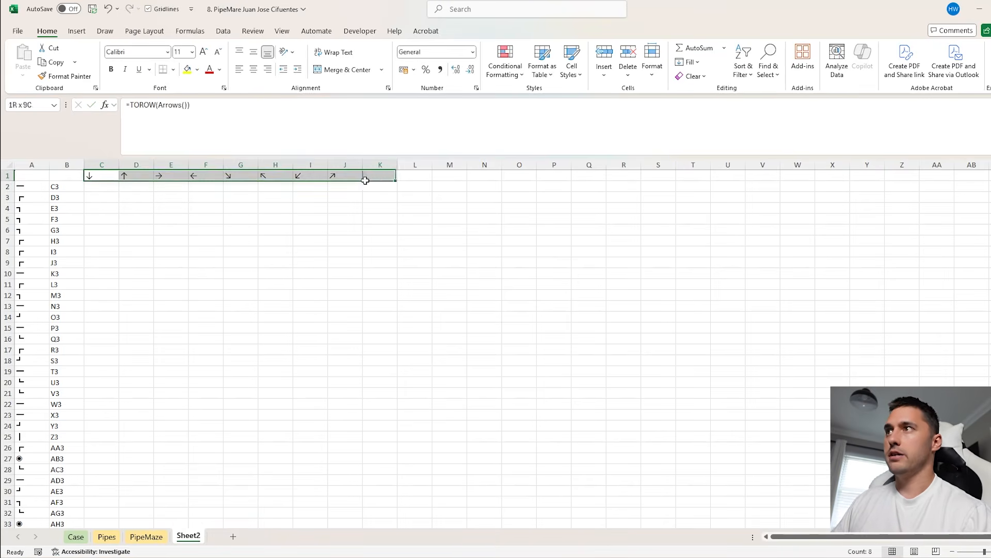
key("ctrl+c")
key("ctrl+shift+v")
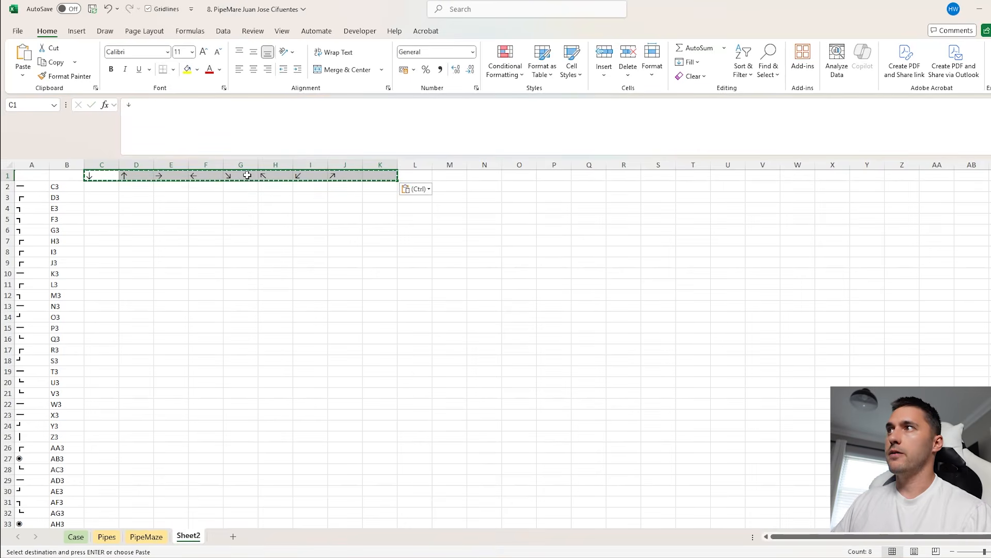
left_click_drag(246, 177, 383, 177)
key("Delete")
Insert two blank rows above the arrow headings
left_click(275, 230)
left_click_drag(7, 175, 73, 208)
left_click(605, 57)
left_click(108, 210)
Enter =MoveOnMap(B4,C3) in C4 to find the neighbouring cell in the arrow's direction
left_click(92, 208)
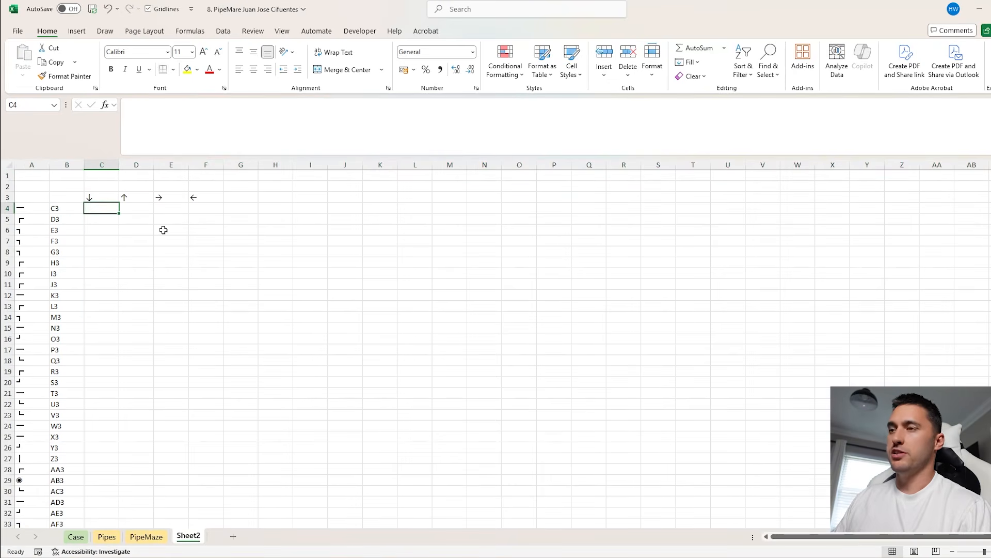
type("=MoveOnMap(")
key("Left")
type(",")
key("Up")
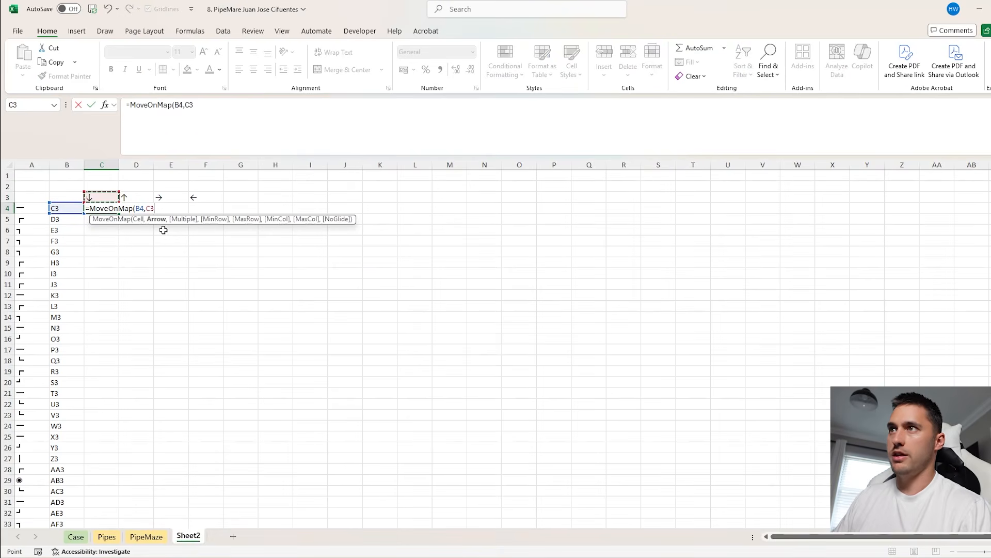
type(")")
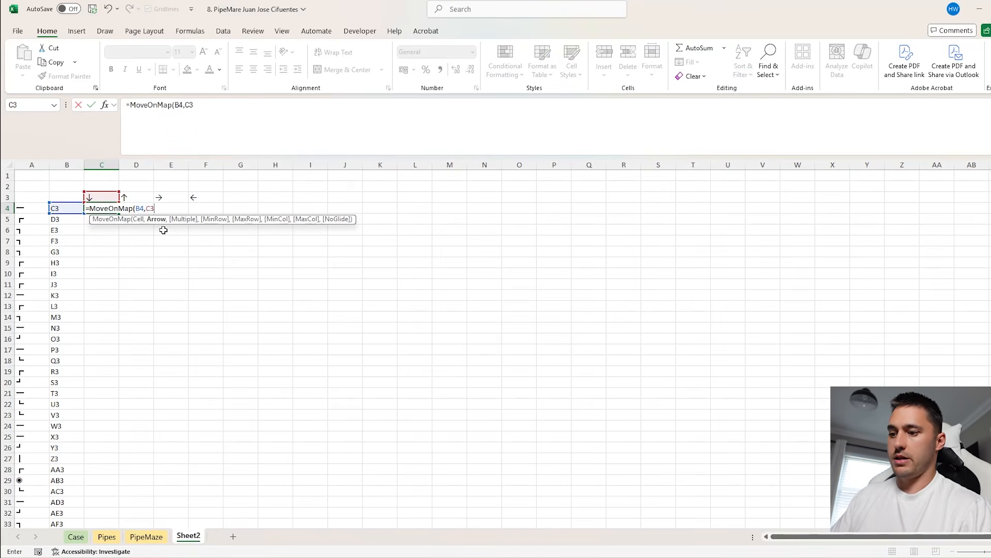
key("Return")
Make the C4 formula's references mixed, as =MoveOnMap($B4,C$3)
left_click(114, 206)
left_click(190, 106)
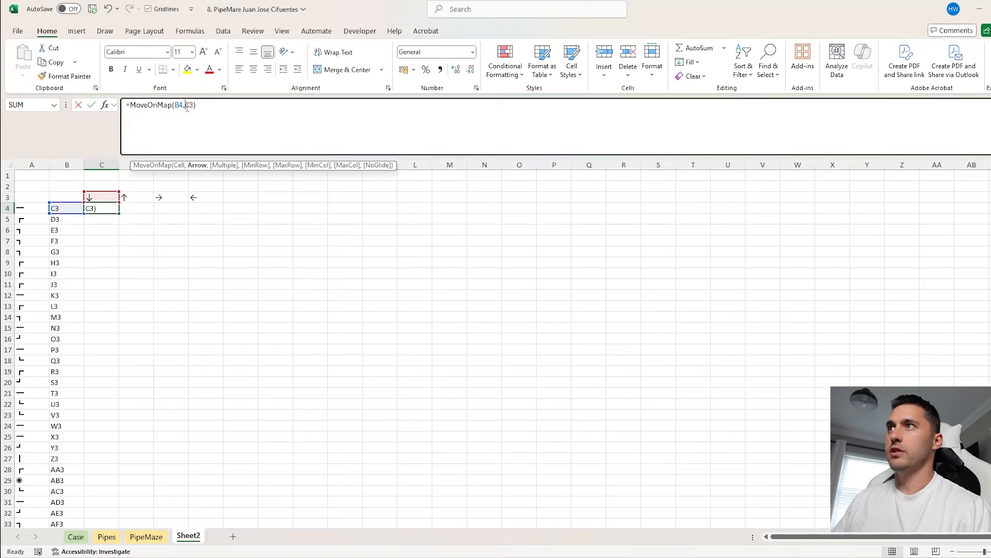
left_click(183, 106)
key("F4")
key("F4")
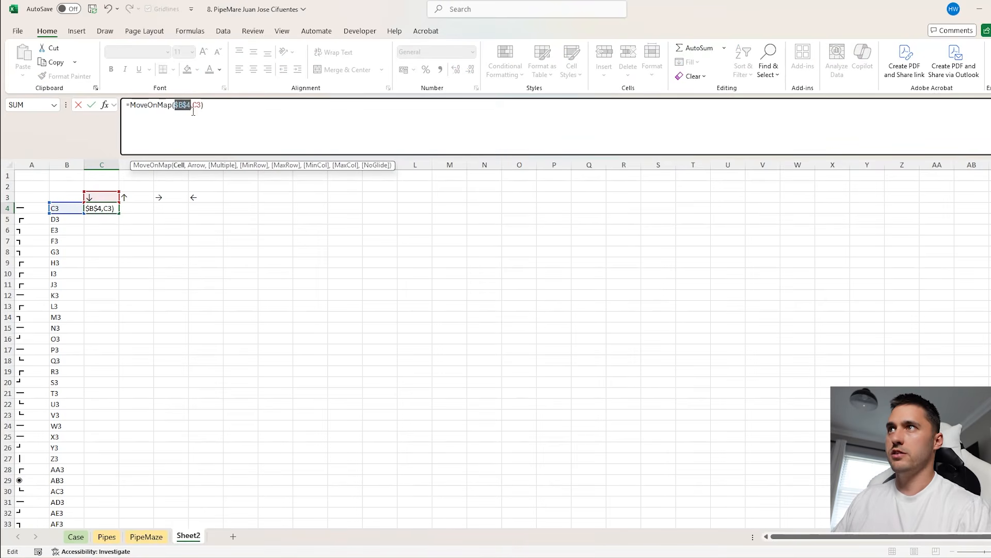
key("F4")
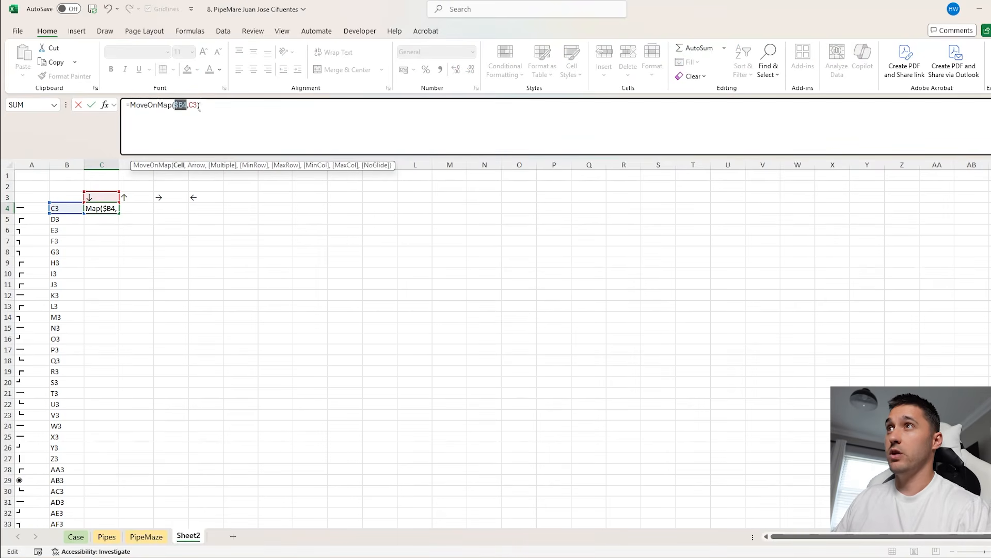
left_click(197, 106)
key("F4")
key("F4")
key("ctrl+Return")
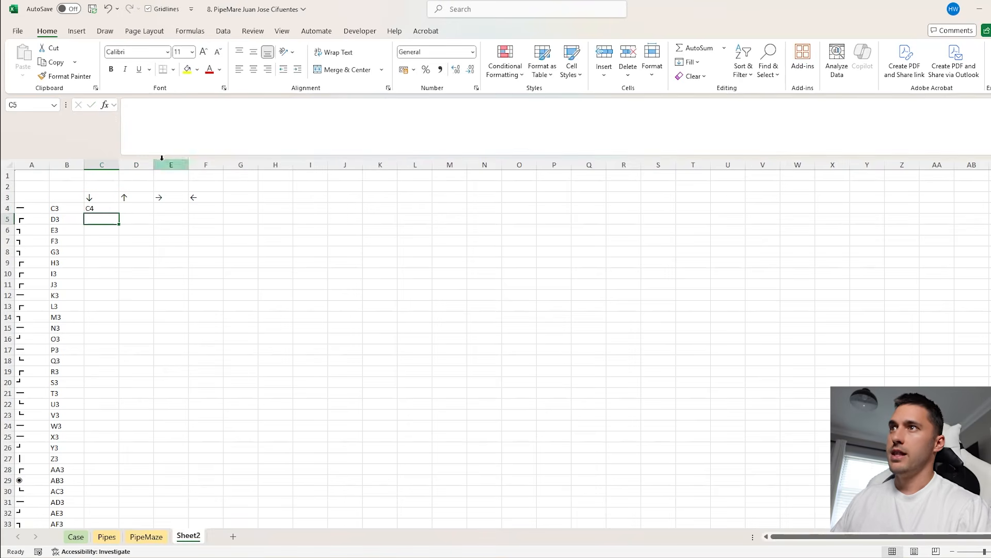
Wrap the C4 formula as =Ad_To_Contents(MoveOnMap($B4,C$3),mp) to return the neighbouring pipe
left_click(135, 105)
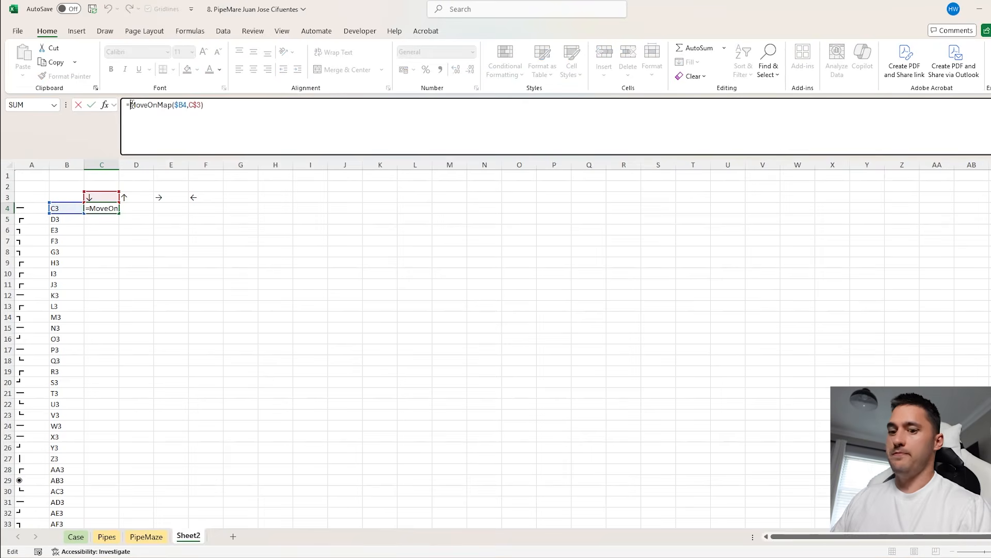
type("Ad")
key("Tab")
left_click(284, 111)
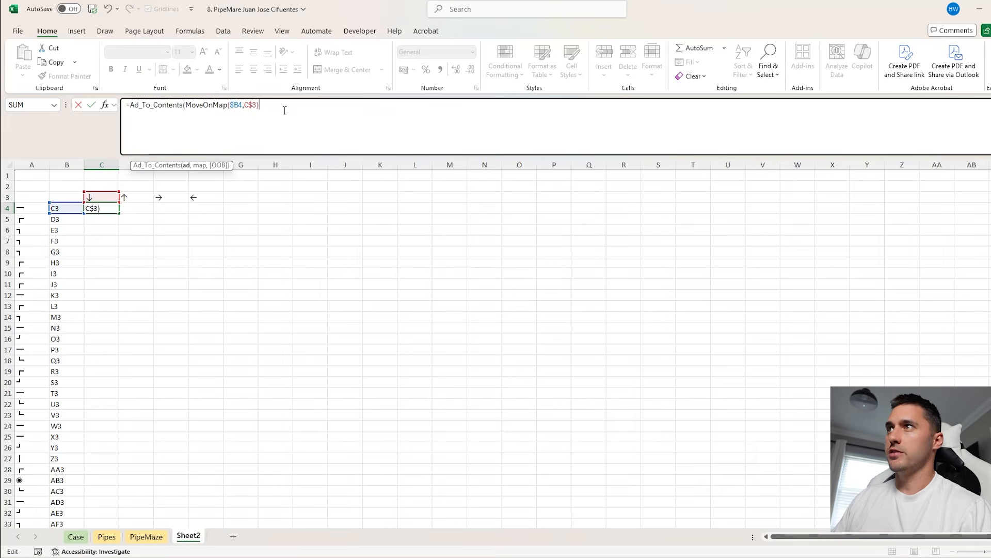
type(",m)")
key("Return")
Fill the neighbour formula from C4 across to F4 and check it against the arrow headings
left_click(121, 206)
left_click(115, 208)
left_click_drag(119, 213, 214, 214)
key("Left")
left_click(104, 239)
left_click(95, 209)
key("Up")
key("Up")
key("Down")
left_click(101, 206)
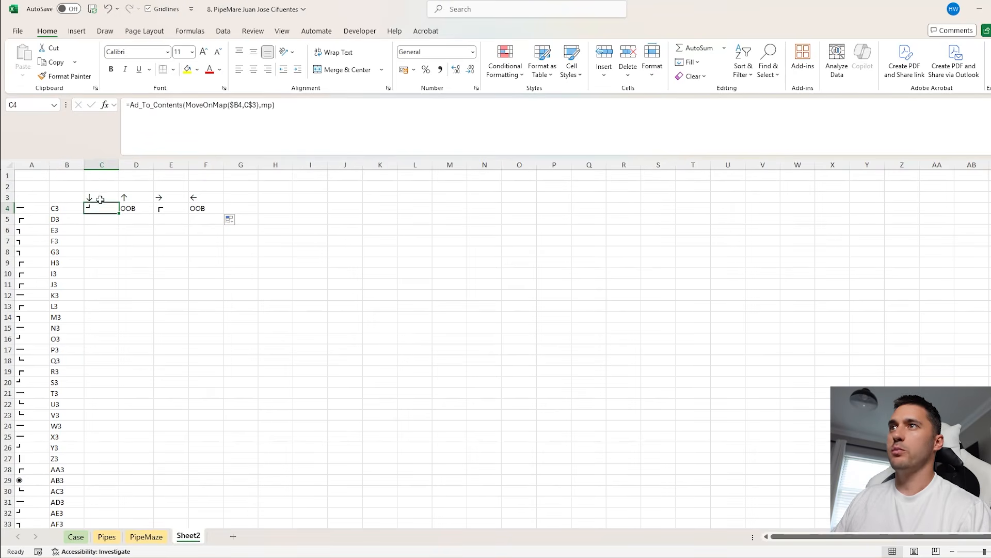
Number the four arrow columns 1, 2, 3 and 4 in C2:F2
left_click(101, 187)
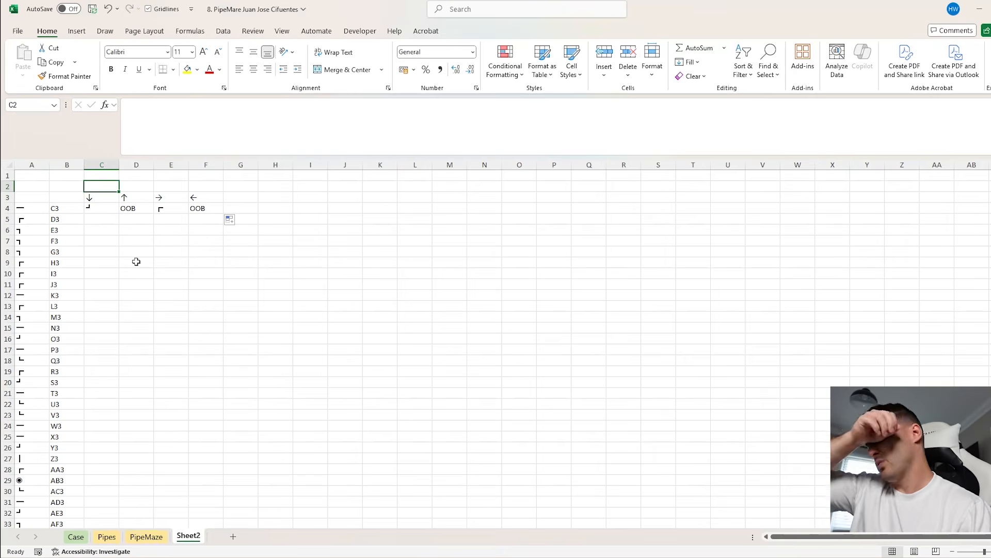
type("1")
key("Tab")
type("2")
key("Tab")
type("3")
key("Tab")
type("4")
key("Tab")
Wrap the C4 formula in an XLOOKUP that finds the neighbouring pipe in Pipe and returns its TO code
left_click(100, 213)
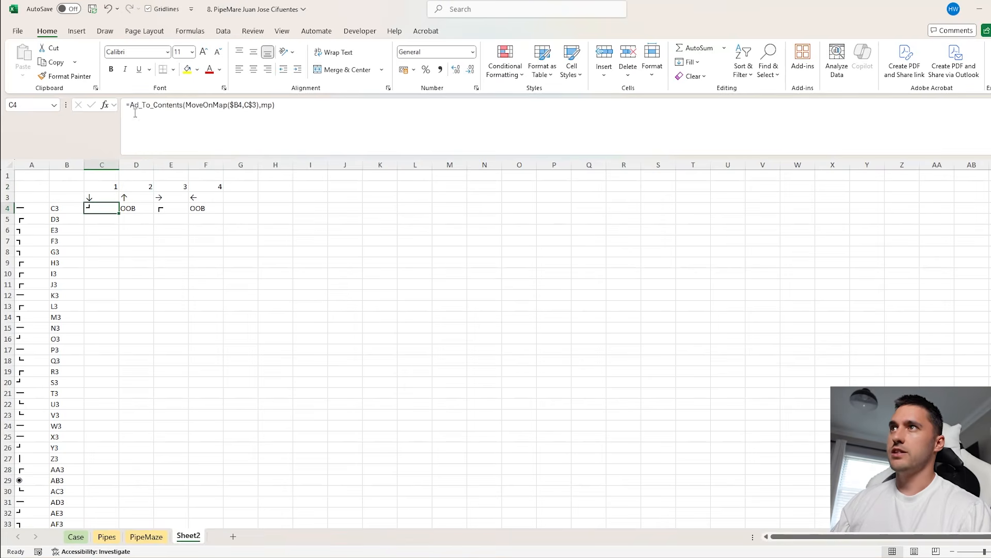
left_click(134, 107)
type("XLOOKUP(")
left_click(327, 111)
type(",mp),Pip")
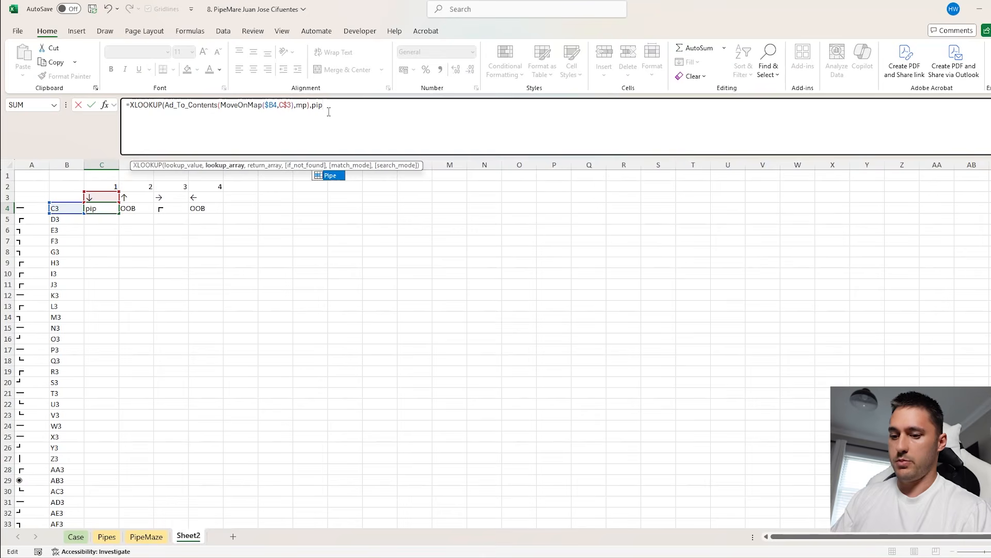
type("e,TO)")
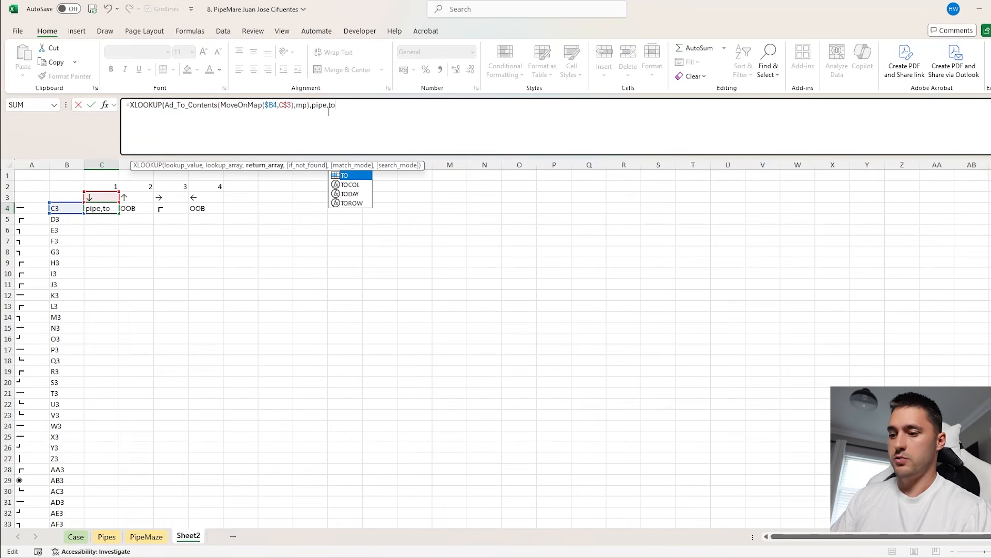
key("Return")
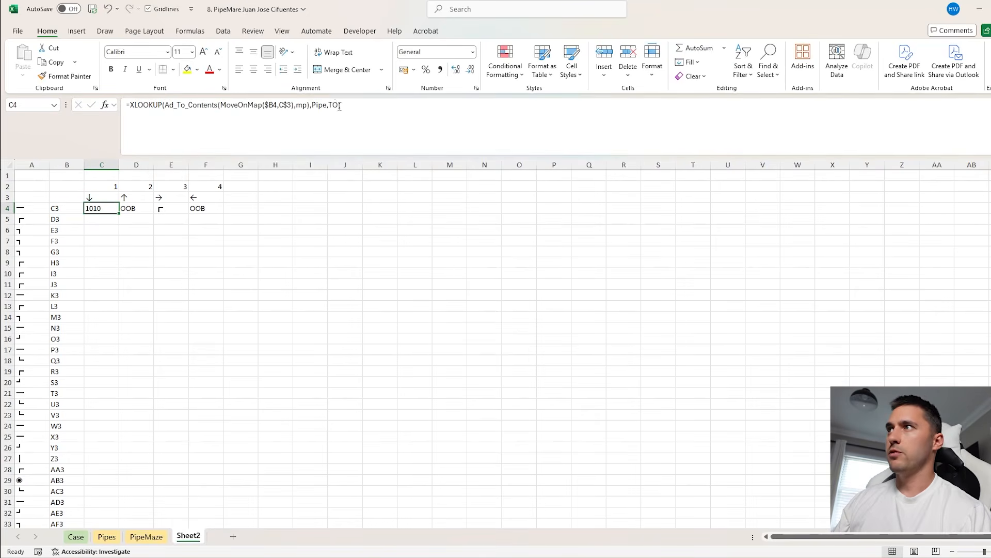
Change the return array of the C4 XLOOKUP from TO to From
left_click_drag(338, 106, 329, 106)
type("from")
key("Return")
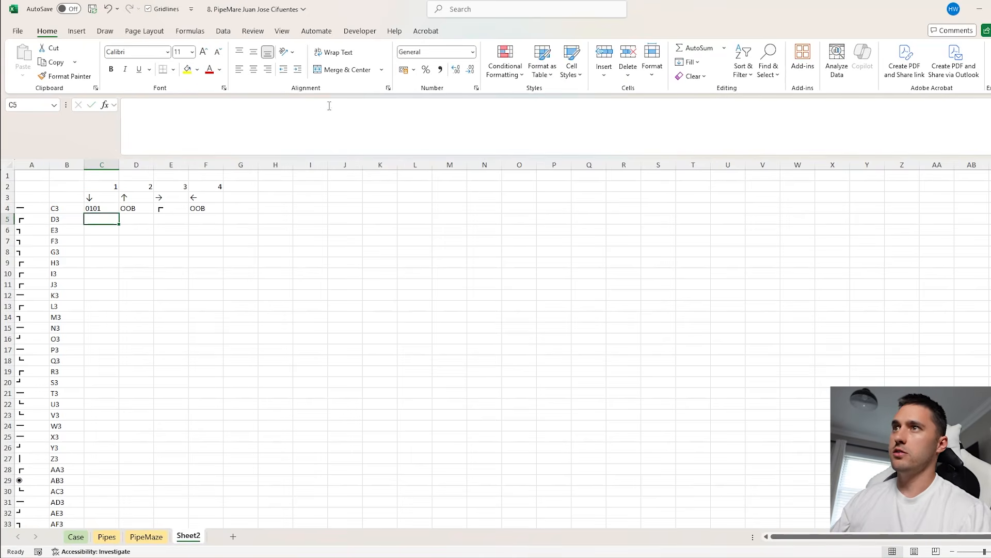
left_click(34, 208)
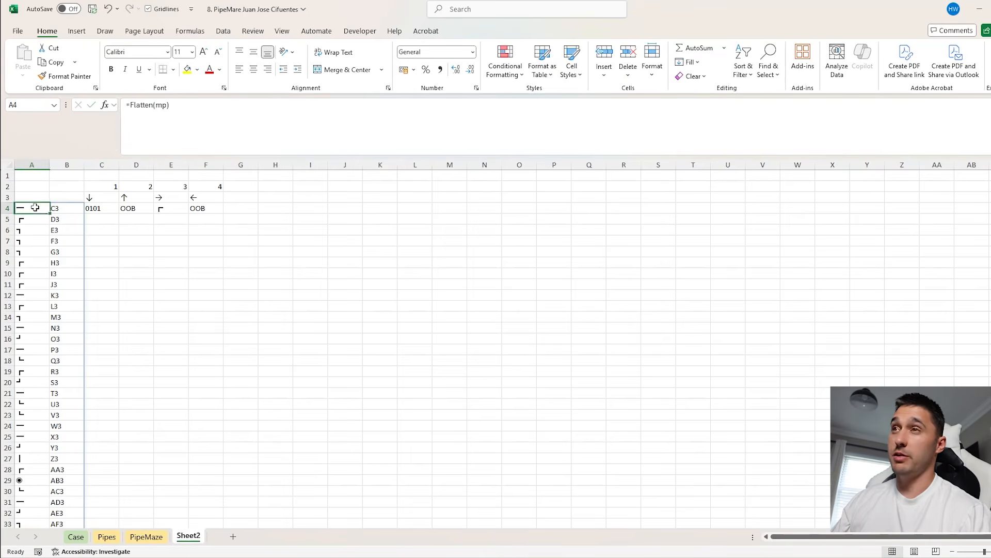
Renumber the four arrow columns in C2:F2 as 2, 1, 4 and 3
left_click(106, 209)
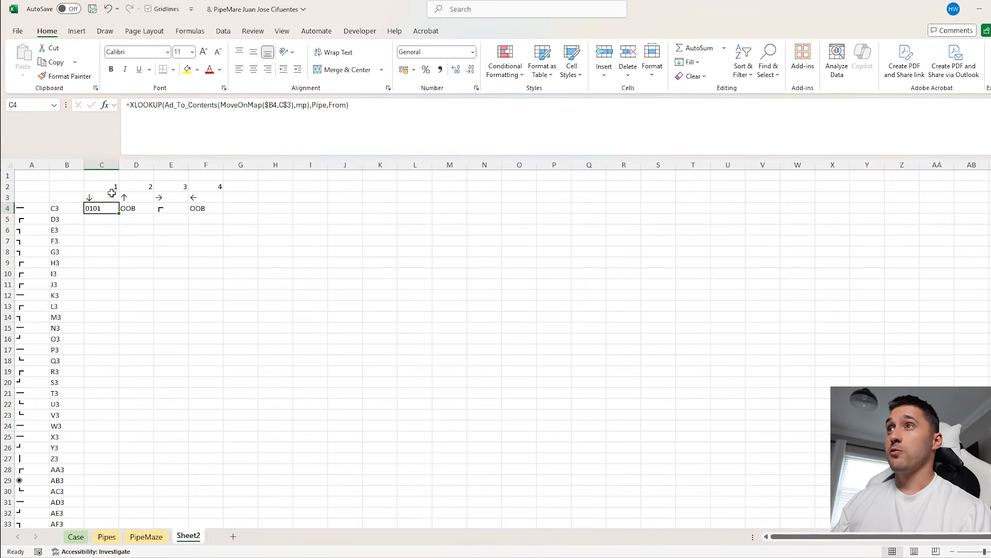
left_click(110, 187)
type("2")
key("Tab")
type("1")
key("Tab")
type("4")
key("Tab")
type("3")
key("Tab")
Wrap the C4 XLOOKUP in MID, starting at C$2 and taking 1 character, and fill it across to F4
left_click(97, 211)
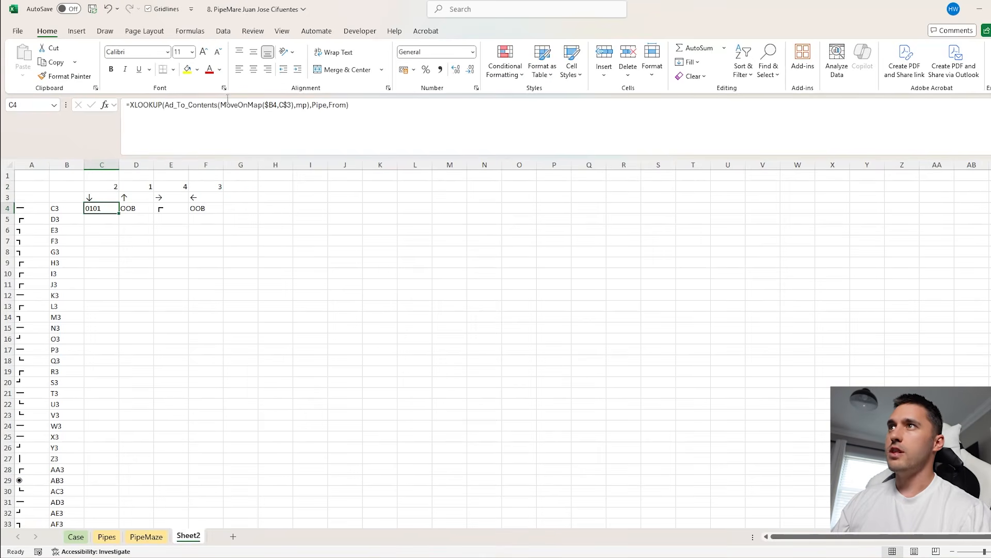
left_click(132, 104)
type("MID(")
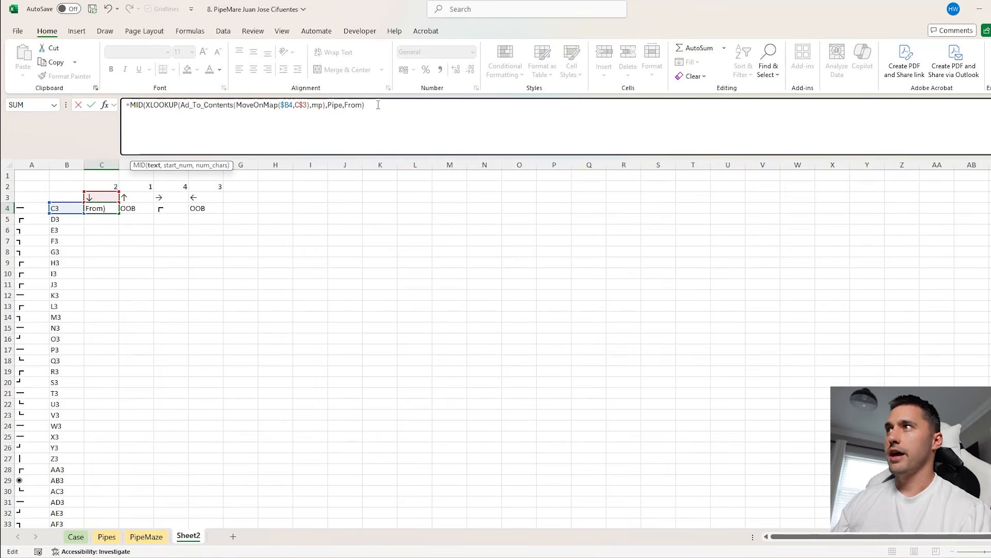
type(",")
left_click(102, 185)
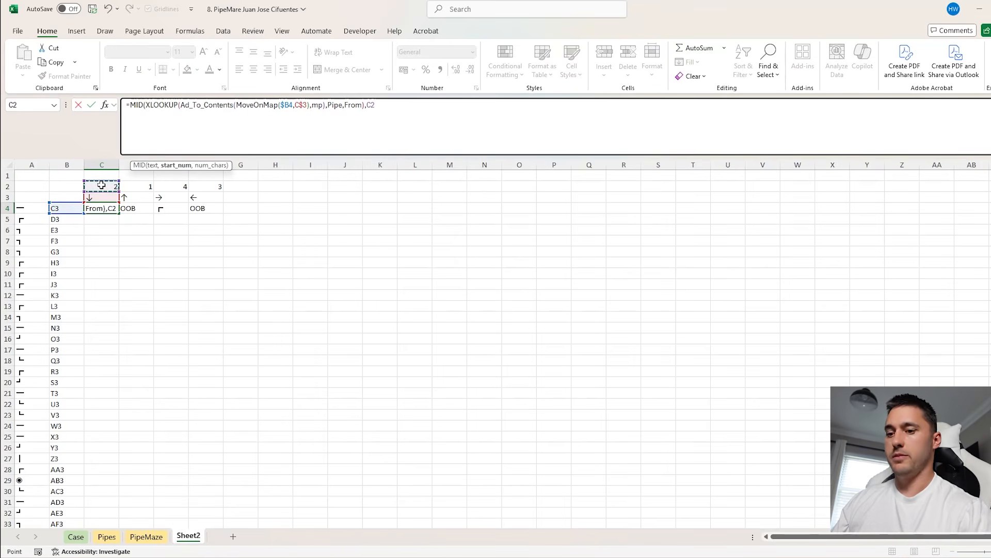
key("F4")
key("F4")
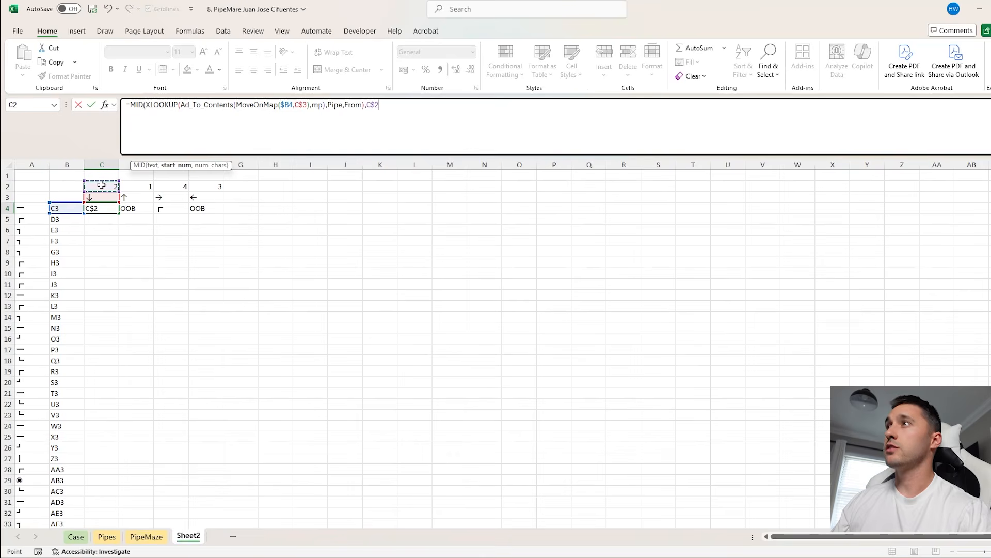
type(",1")
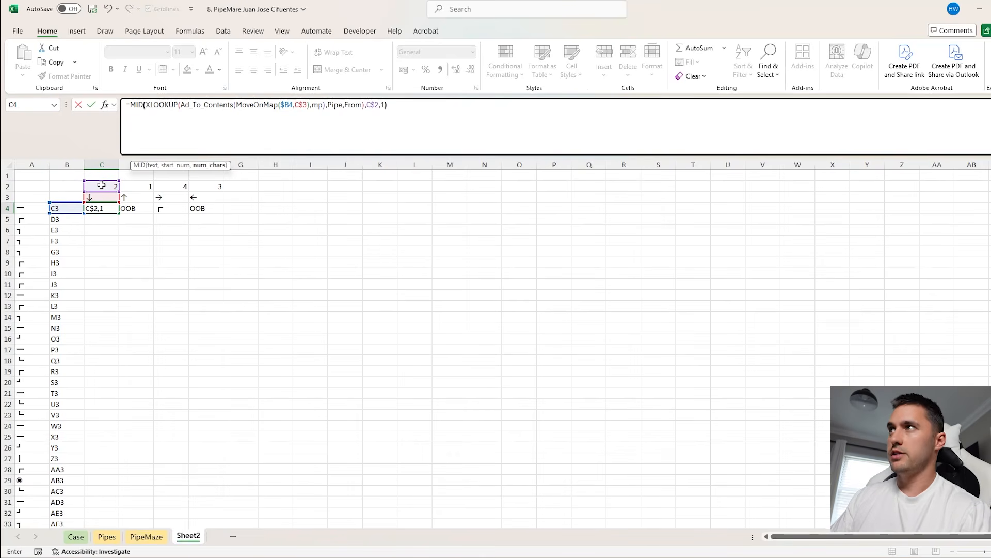
key("Return")
left_click(108, 208)
left_click_drag(119, 212, 207, 213)
Wrap the C4 formula in IFERROR with 0 as fallback, and fill it across to F4 and down all rows
left_click(129, 111)
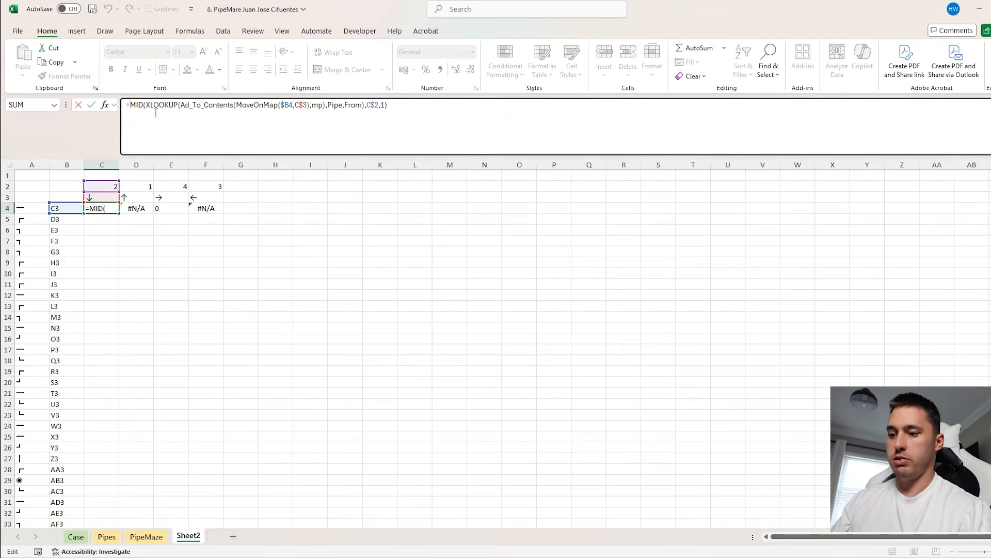
type("if")
key("Down")
key("Tab")
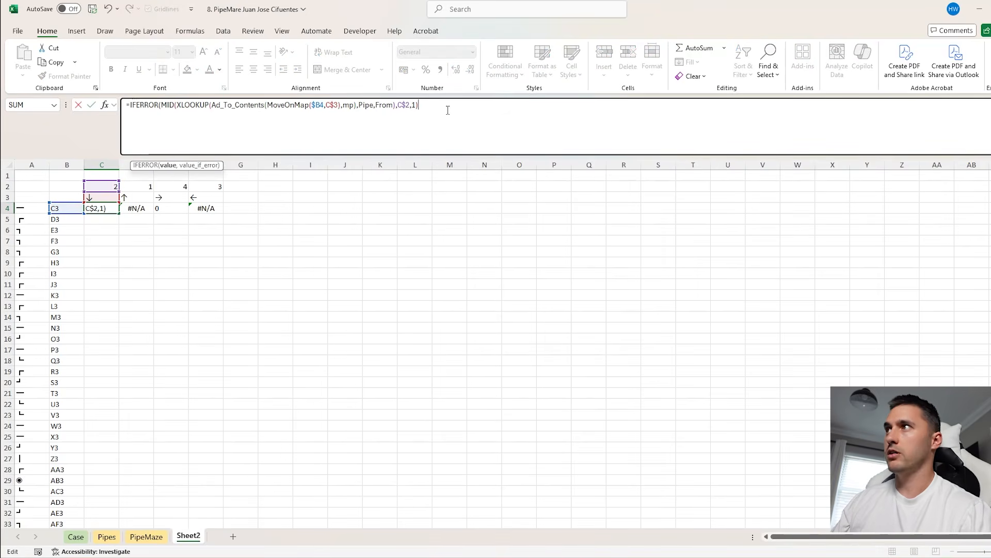
type(",0")
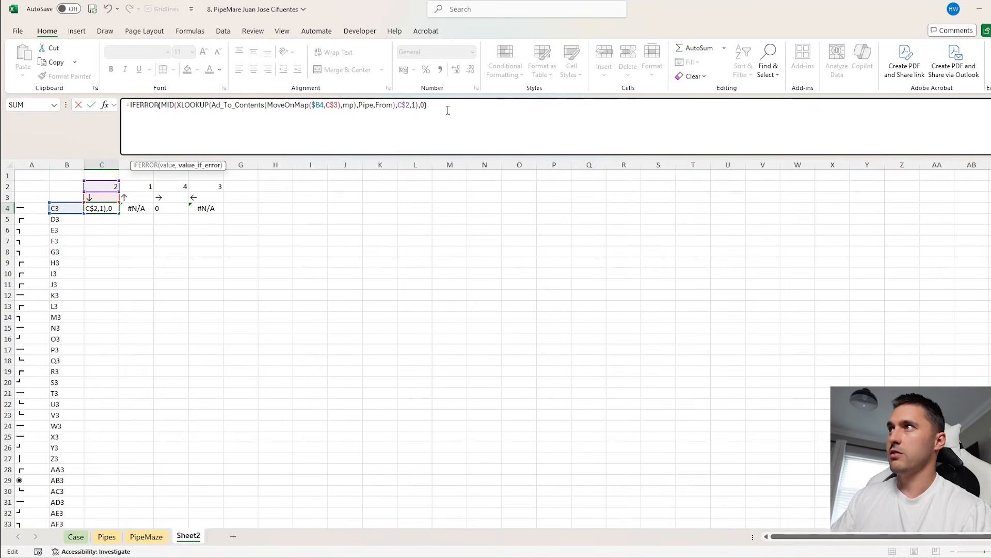
key("Return")
key("Up")
left_click_drag(119, 214, 216, 217)
double_click(223, 213)
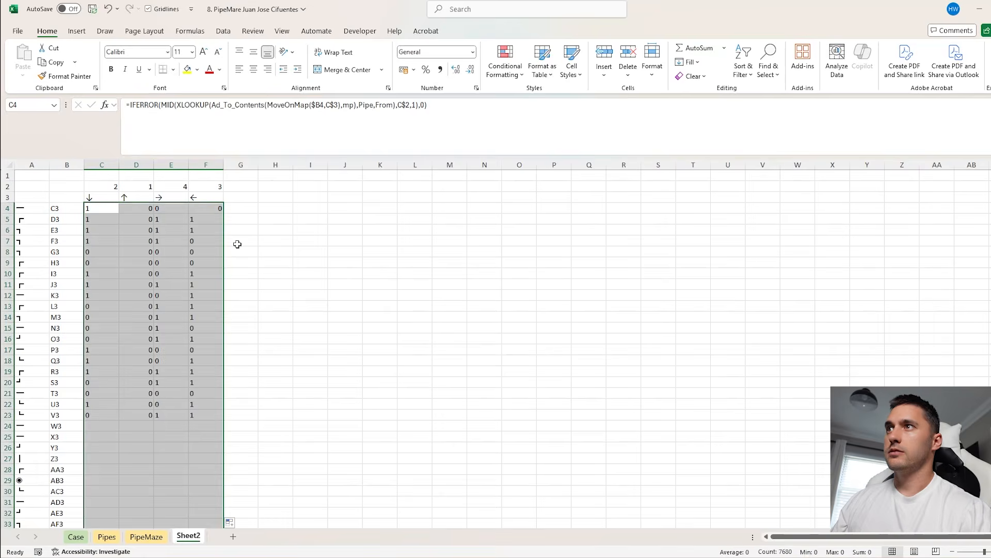
Centre the contents of columns C to F horizontally and vertically
left_click(179, 252)
left_click_drag(206, 164, 101, 164)
left_click(253, 69)
left_click(253, 52)
Check the E8 formula against its arrow heading and compare the row values with the pipes in column A
left_click(177, 250)
key("F2")
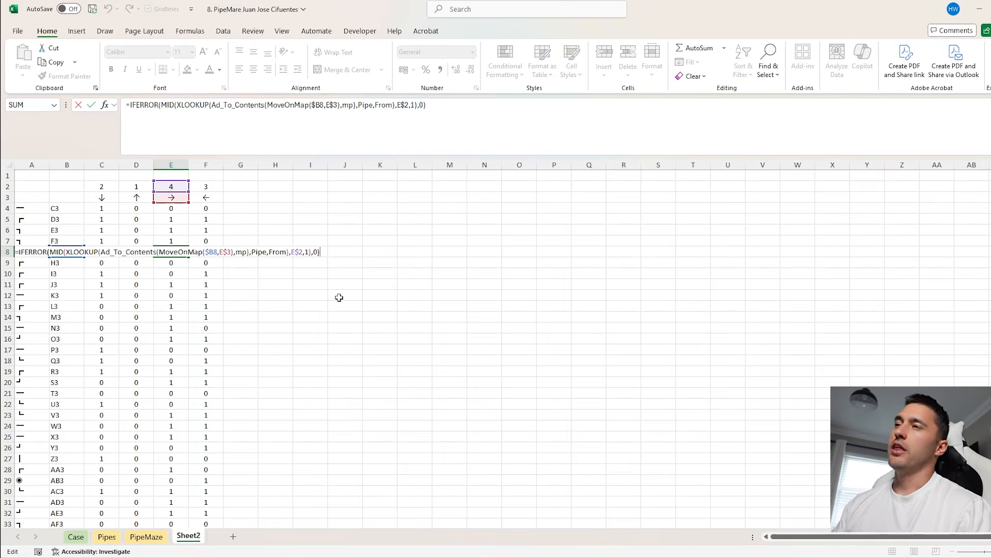
key("Escape")
left_click(175, 198)
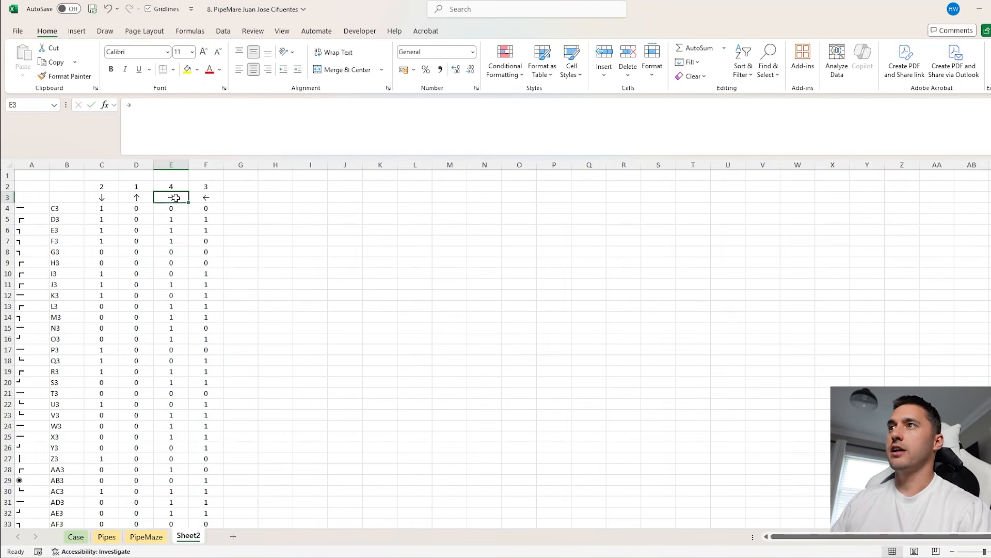
left_click(172, 248)
left_click(34, 251)
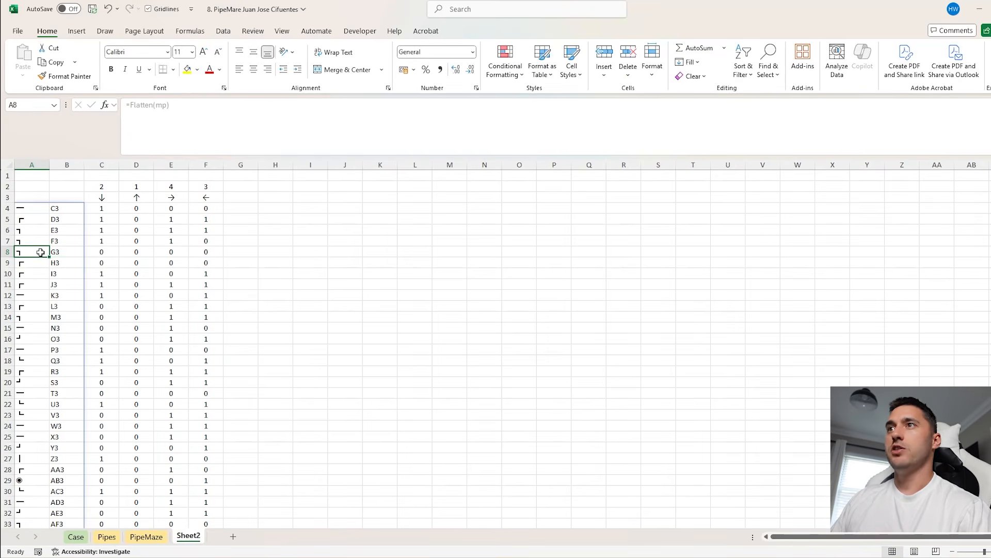
left_click(28, 206)
left_click_drag(104, 210, 221, 207)
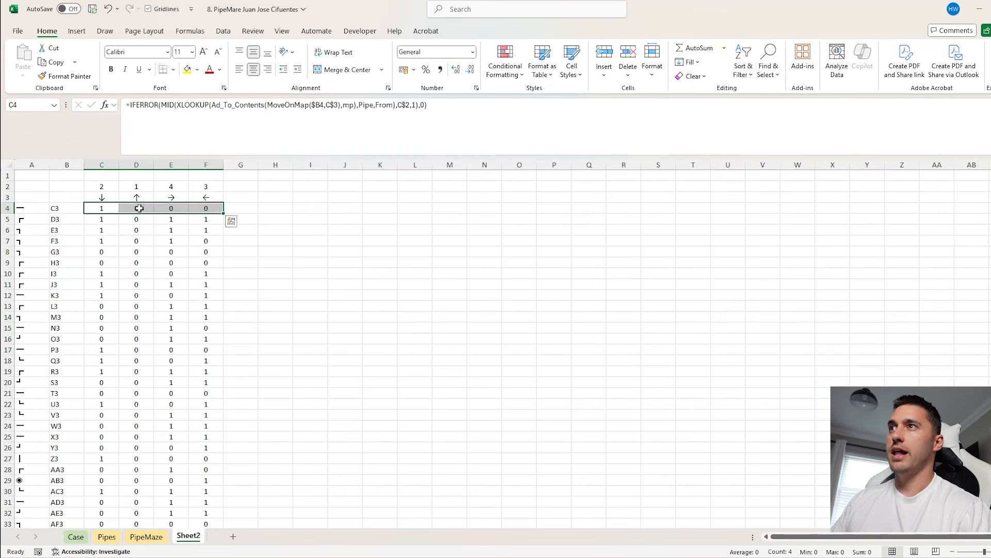
Enter an XLOOKUP in G4 that finds the A4 pipe in Pipe and returns its TO code
left_click(242, 206)
type("=XLOOKUP(")
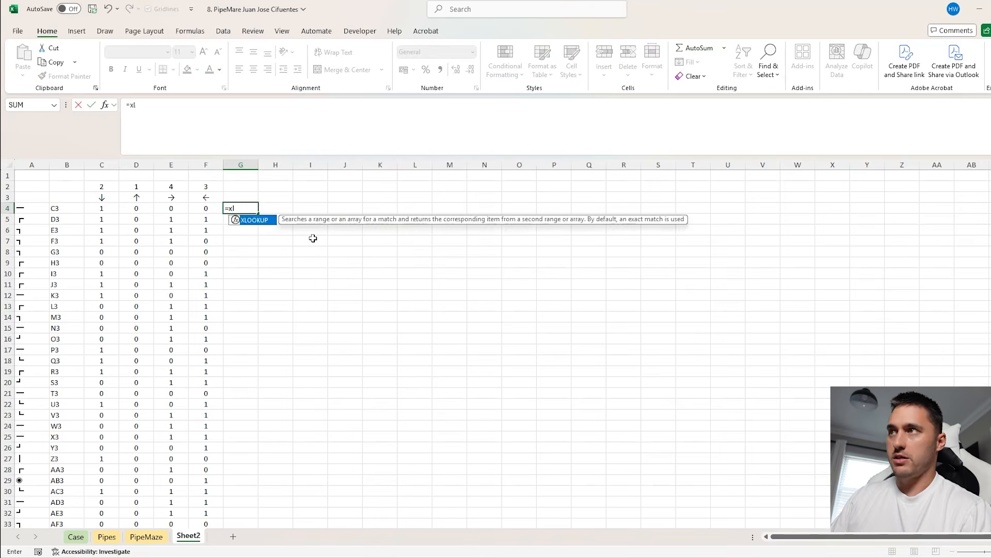
left_click(39, 207)
type(",")
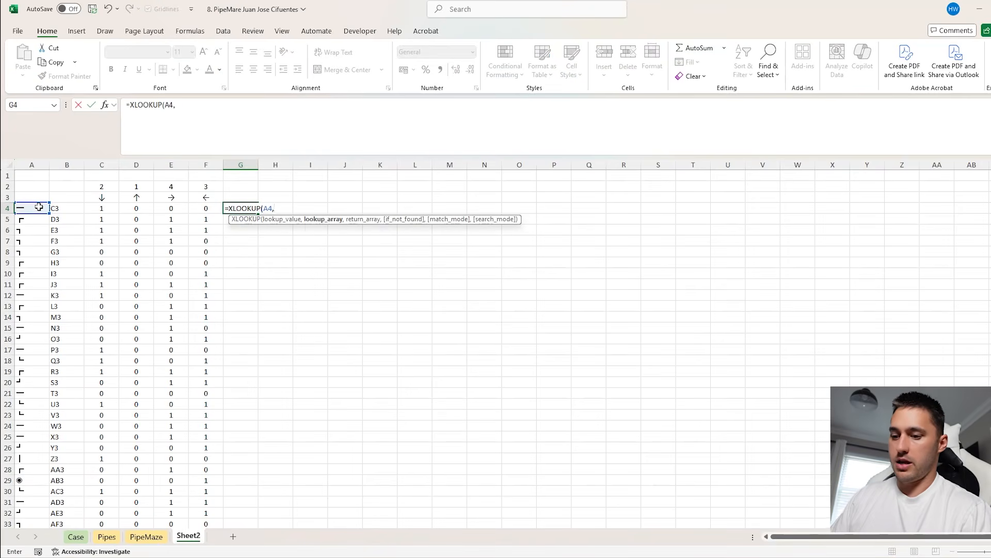
type("pipe,to")
key("Return")
key("Up")
Wrap the G4 XLOOKUP in MID with $C$2:$F$2 as start positions and 1 character each
left_click(205, 207)
left_click_drag(205, 186, 106, 187)
left_click(258, 207)
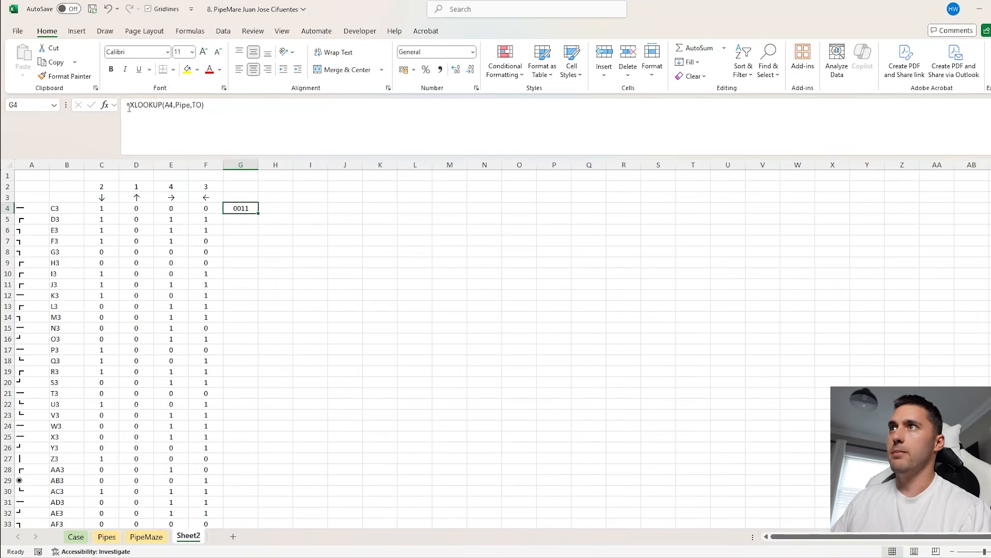
left_click(129, 106)
type("MID(")
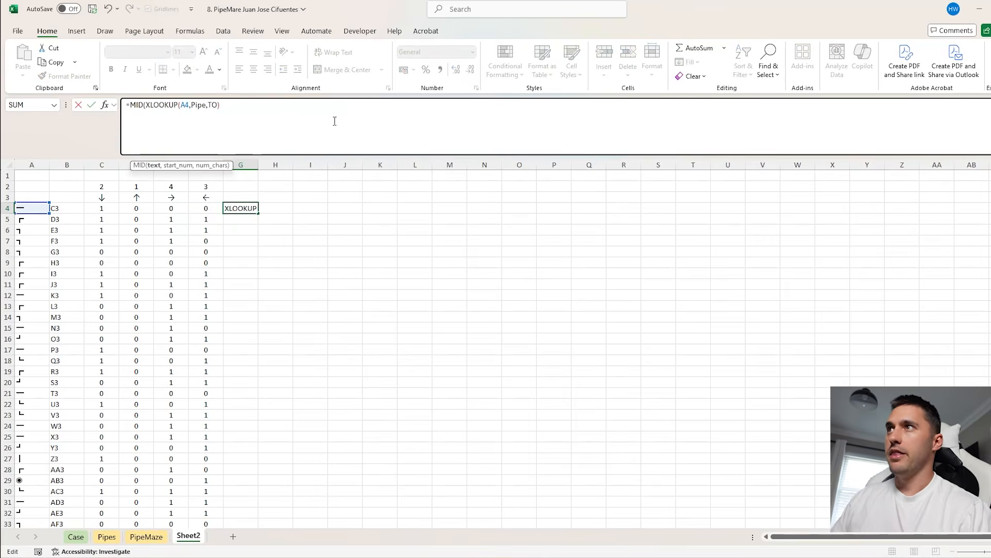
type(",")
left_click_drag(206, 183, 110, 186)
key("F4")
type(",1")
key("Return")
Multiply the G4 MID result by 1 to make it numeric, and centre columns G to J
left_click_drag(231, 208, 335, 208)
left_click_drag(195, 206, 105, 208)
left_click_drag(235, 207, 331, 207)
left_click_drag(199, 207, 114, 208)
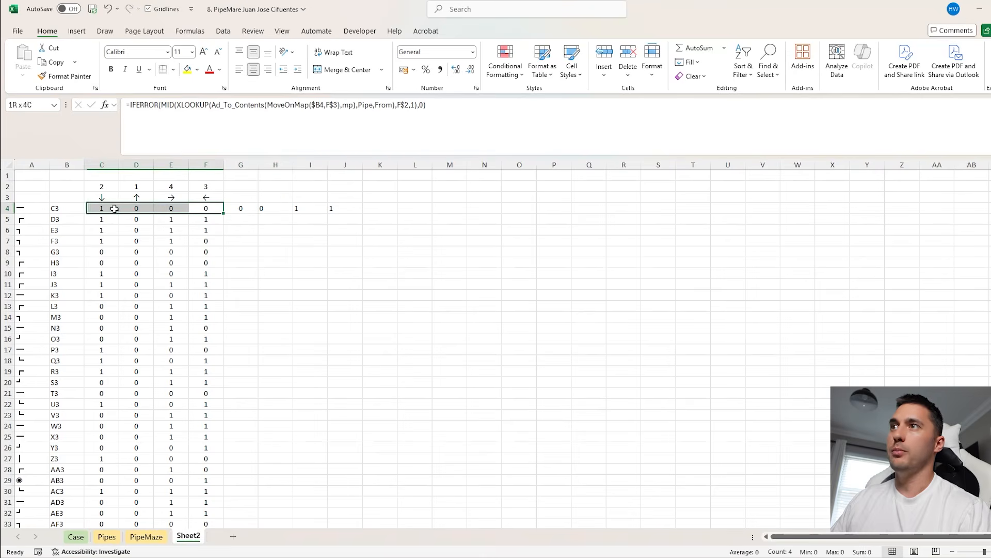
left_click(242, 207)
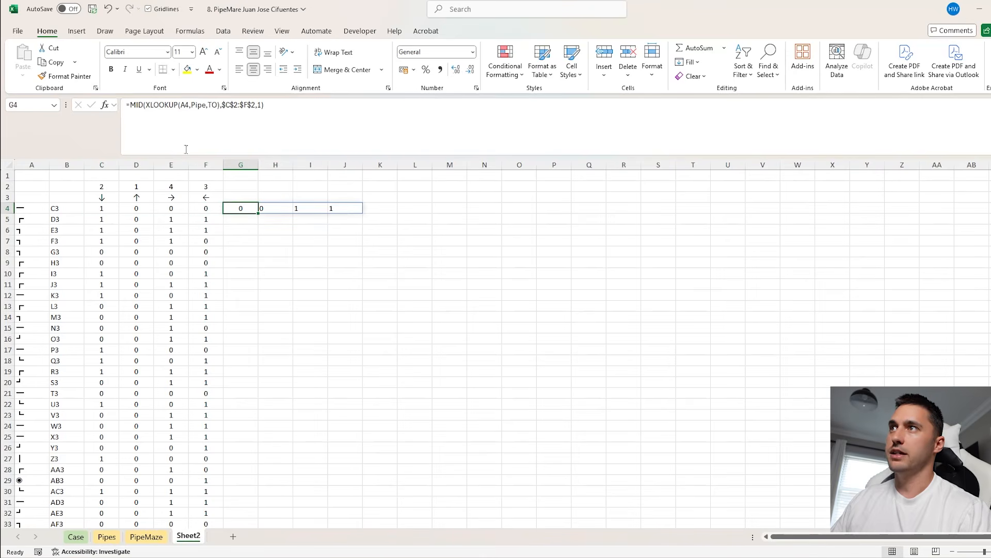
left_click(132, 105)
left_click(277, 106)
type("*1")
key("Return")
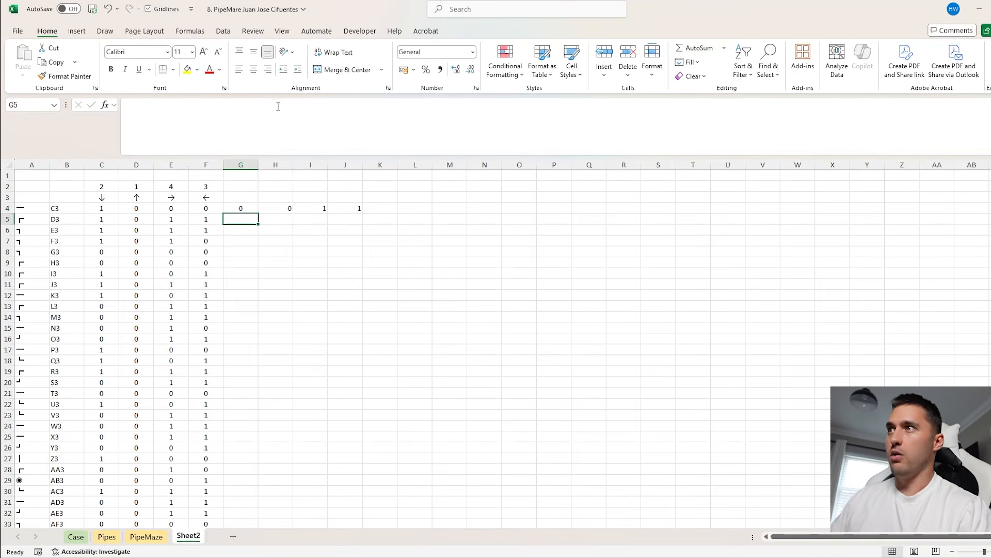
left_click_drag(345, 165, 240, 164)
left_click(253, 69)
Wrap the G4 formula in MAP, with C4:F4 as the first array ahead of the MID result
left_click_drag(212, 207, 101, 208)
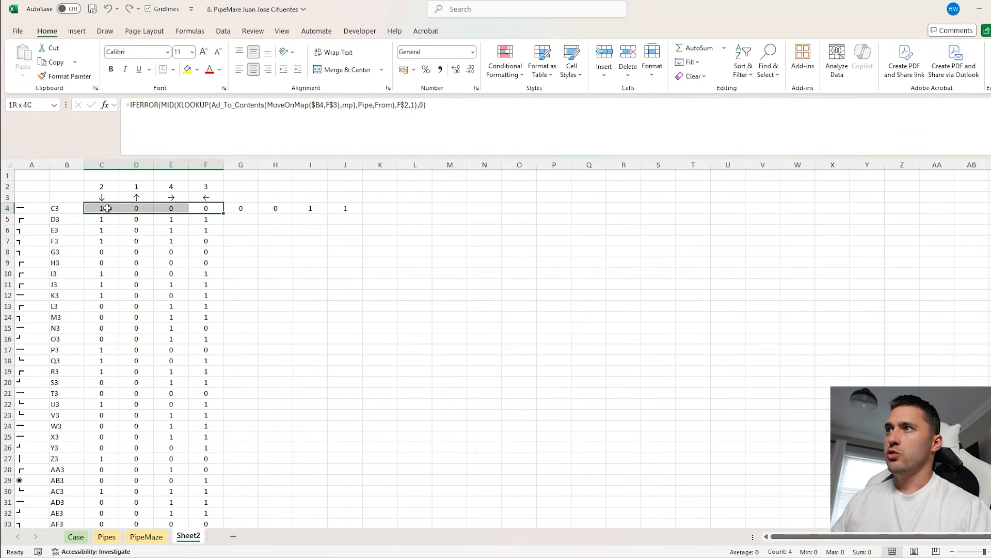
left_click_drag(248, 207, 341, 207)
left_click(115, 207)
left_click(136, 208)
left_click_drag(241, 208, 345, 208)
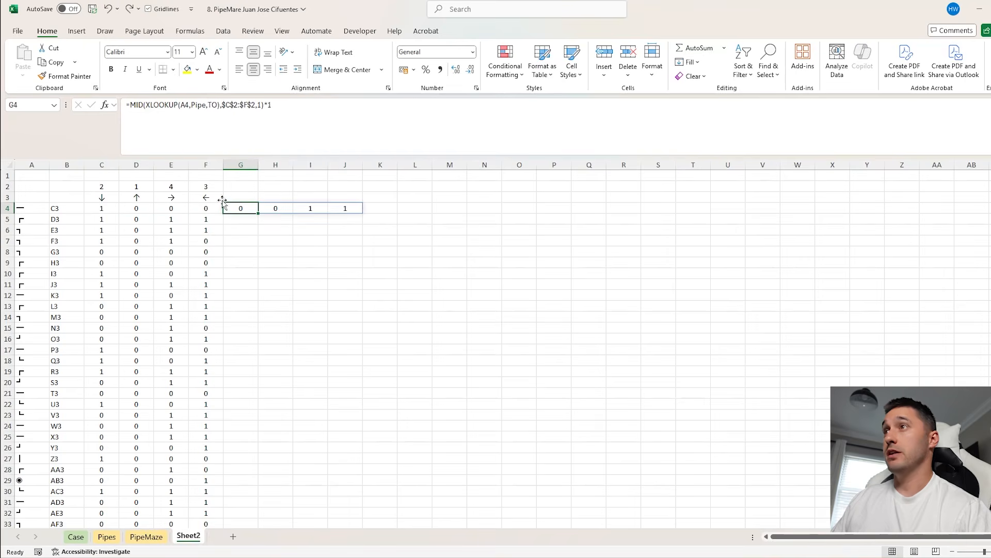
left_click(129, 105)
type("MAP(")
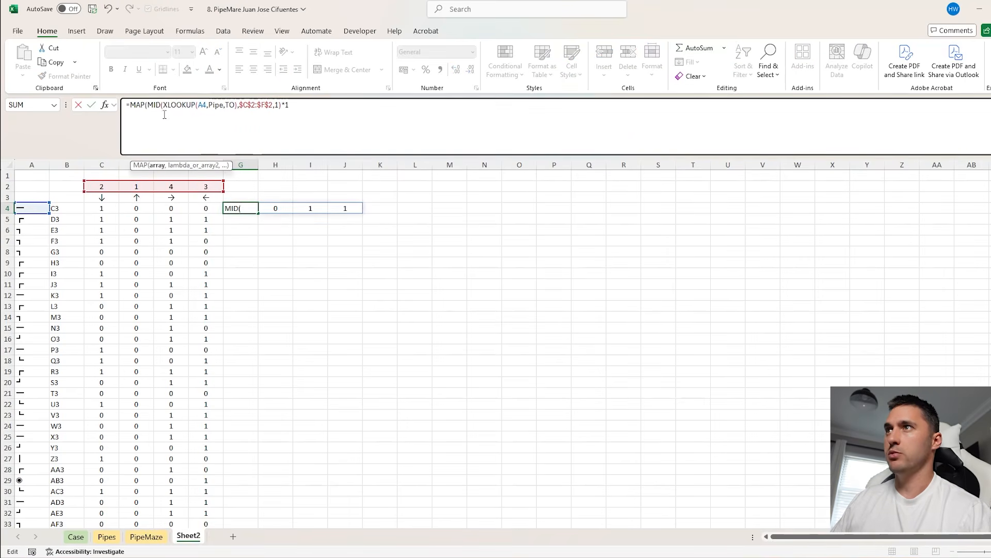
left_click_drag(98, 208, 206, 208)
type(",")
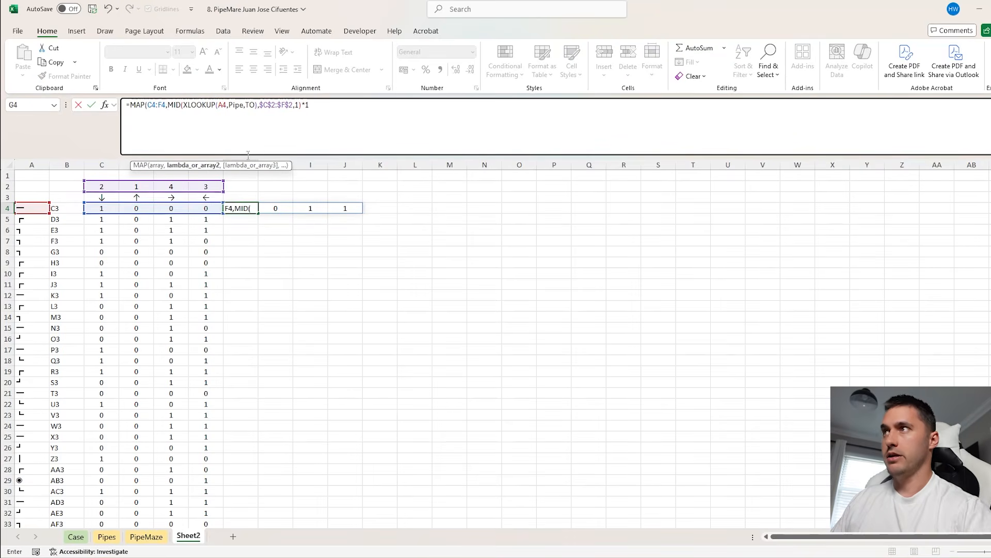
Complete the G4 MAP with LAMBDA(a,b,AND(a=1,b=1)) to test whether both arrays hold 1
left_click(330, 110)
type(",LAMBDA(a,b,")
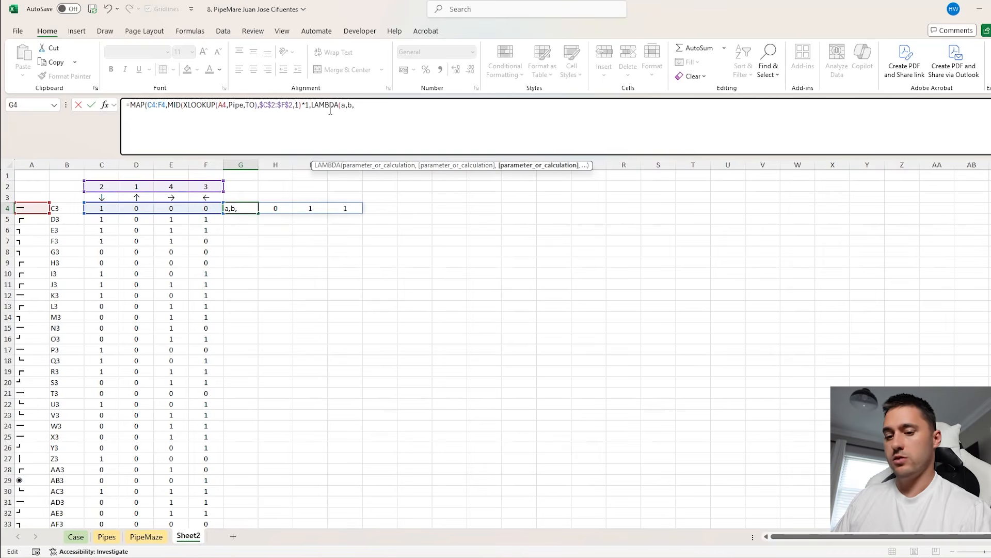
type("AND(")
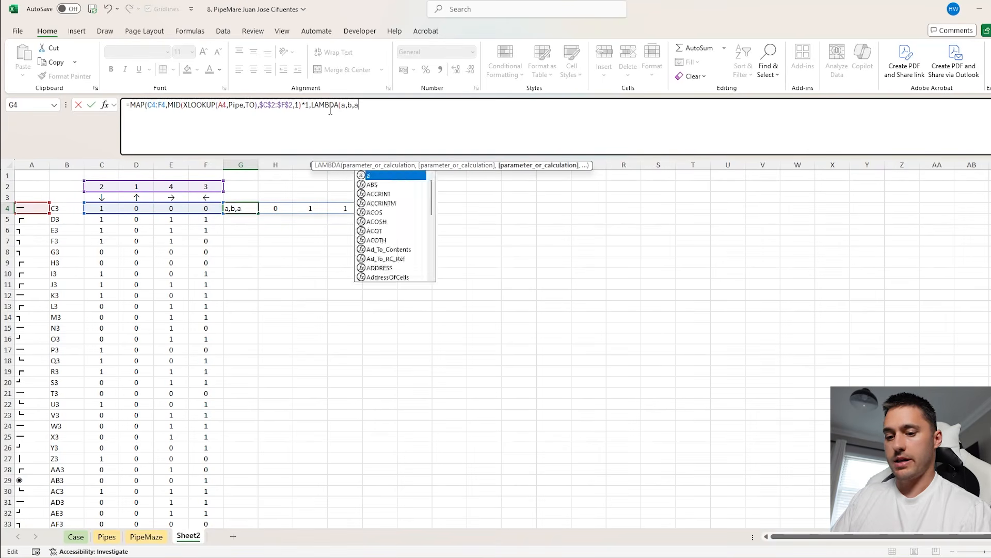
type("a=")
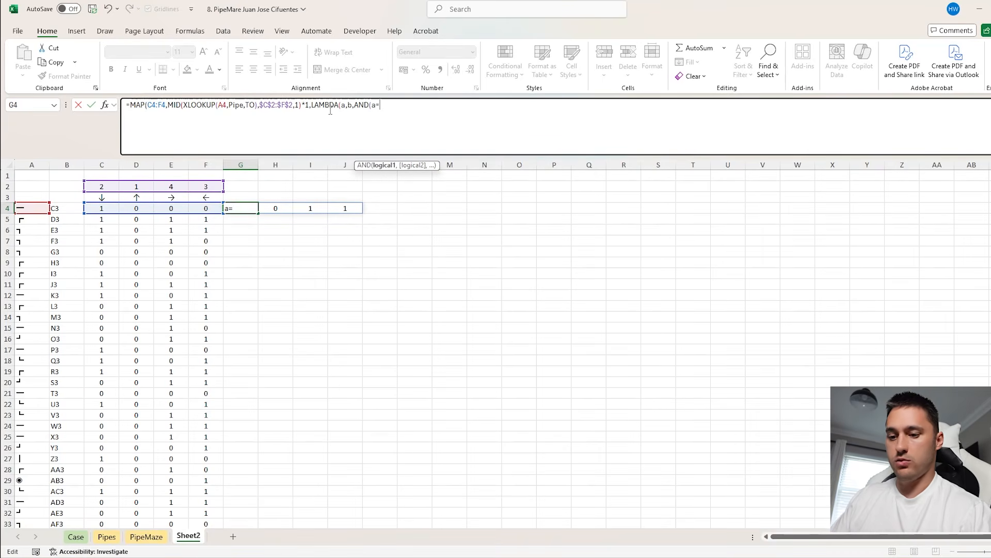
type("1,b=1))")
key("Return")
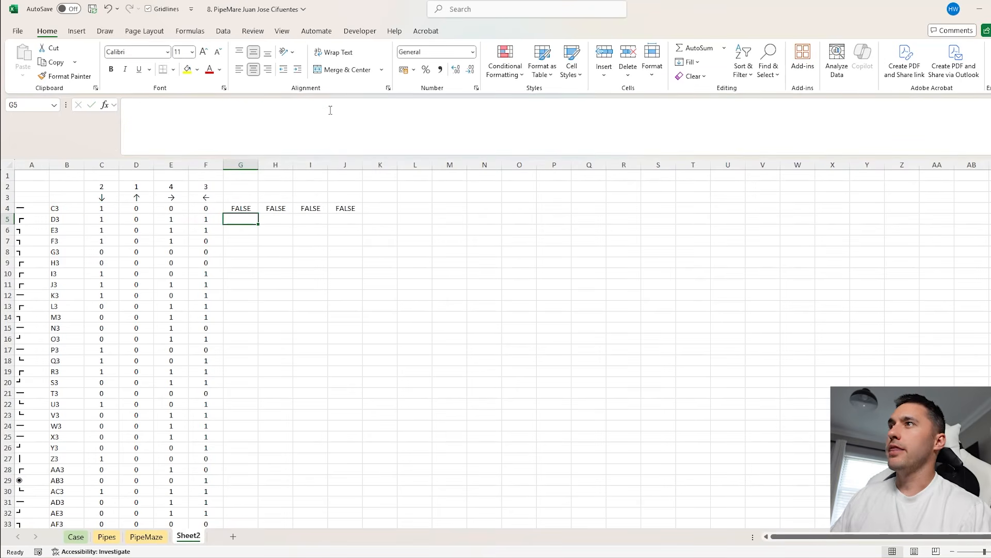
Wrap the G4 MAP formula in OR and fill it down column G for all rows
left_click(249, 207)
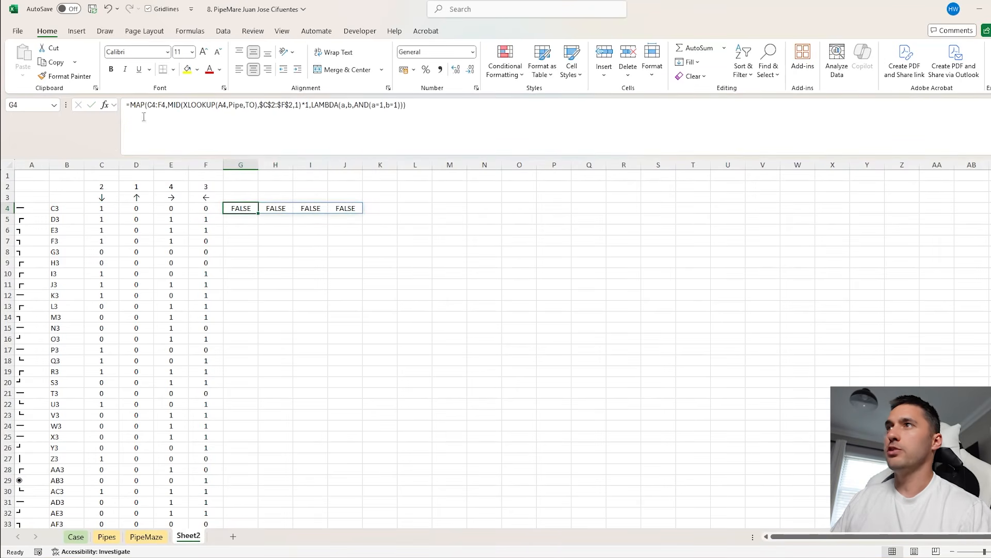
left_click(130, 105)
type("OR(")
left_click(491, 117)
type(")")
key("Return")
left_click(252, 209)
left_click(257, 215)
left_click(255, 210)
double_click(258, 213)
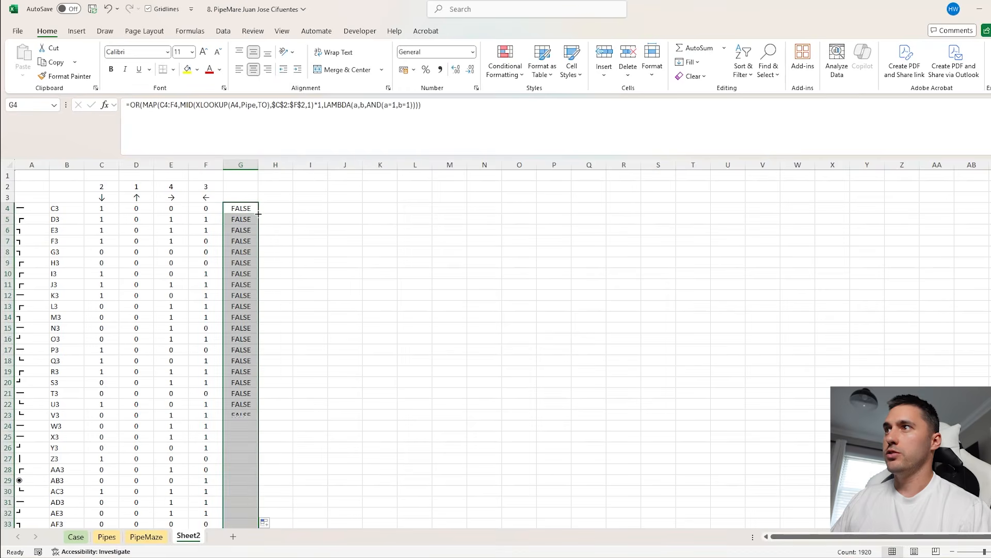
Check the filled results in column G and inspect the C4:F4 array in the G4 MAP formula
scroll(255, 283, "down", 20)
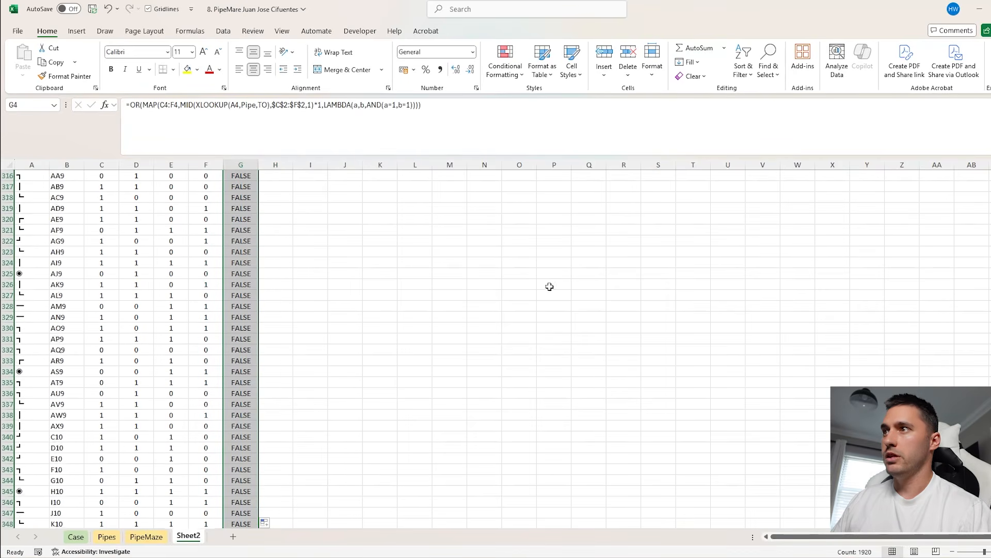
scroll(548, 286, "down", 3)
left_click(250, 207)
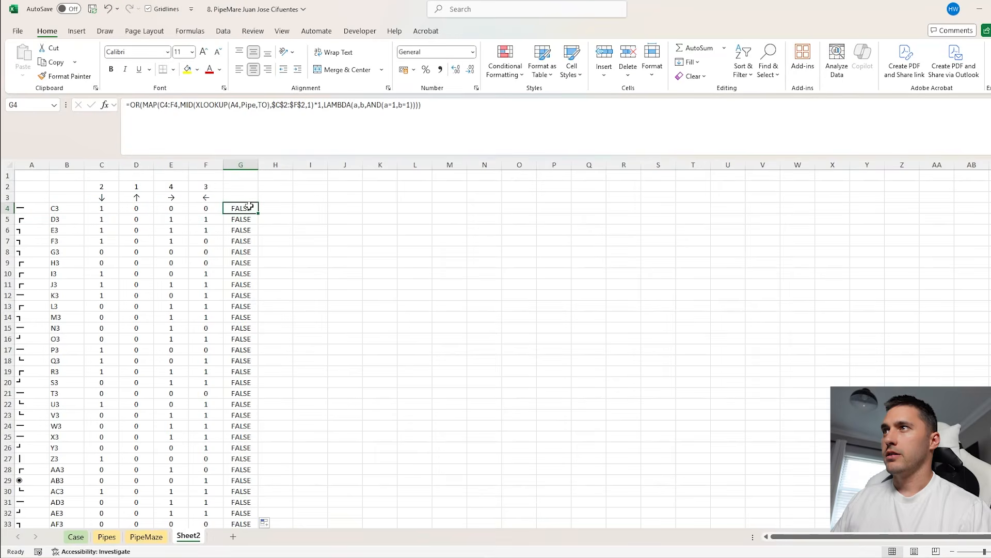
left_click(172, 110)
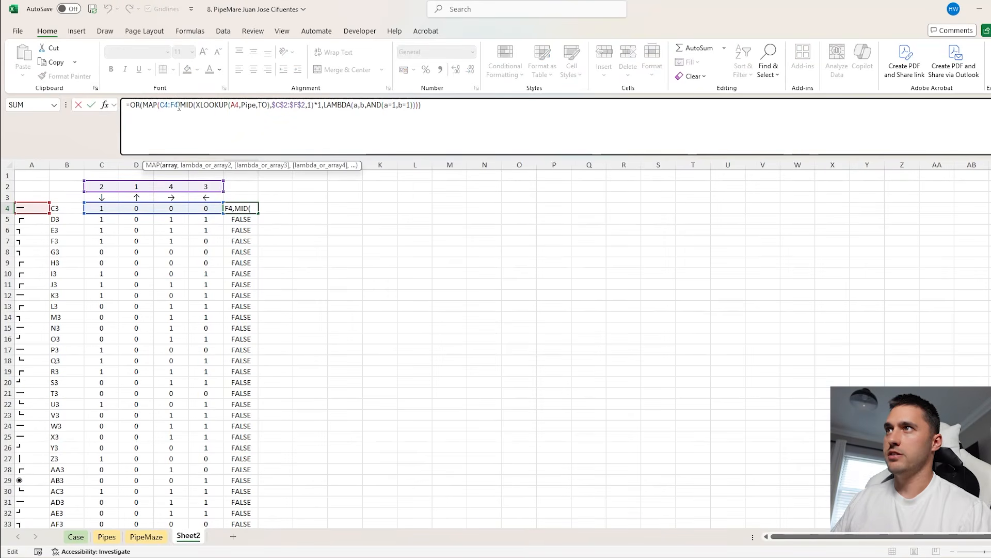
key("Return")
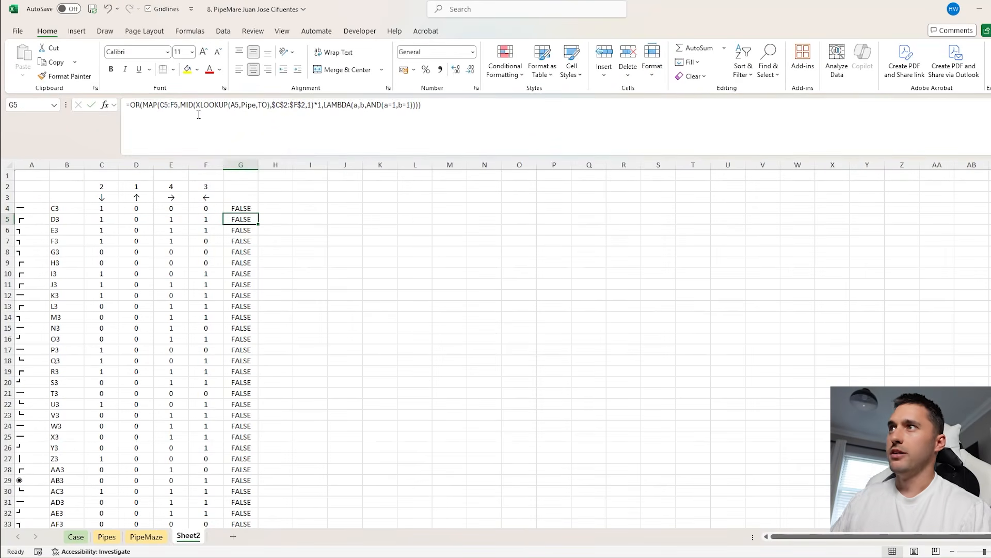
Convert the G4 result to 1 or 0 by adding a double negative before OR, and fill it down column G
left_click(256, 212)
double_click(259, 214)
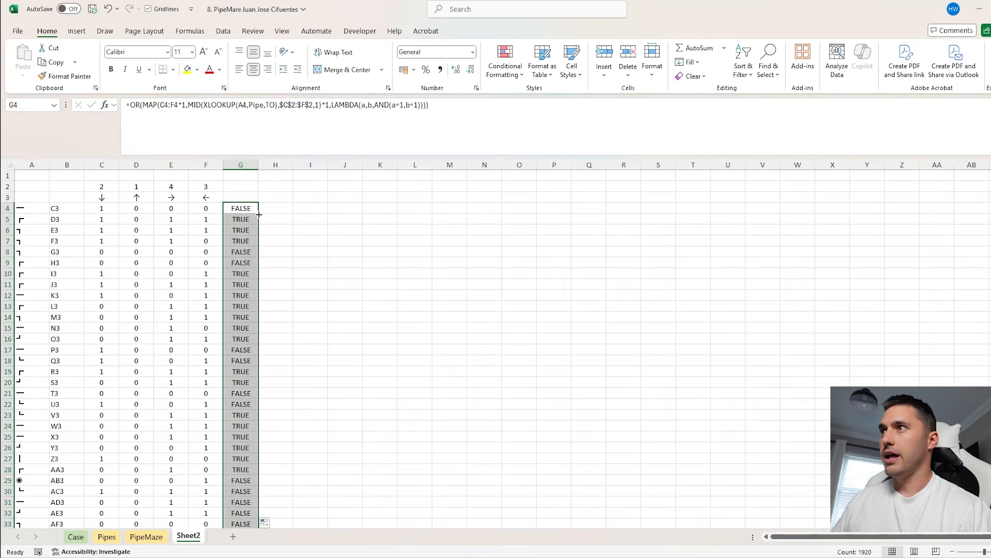
left_click(130, 105)
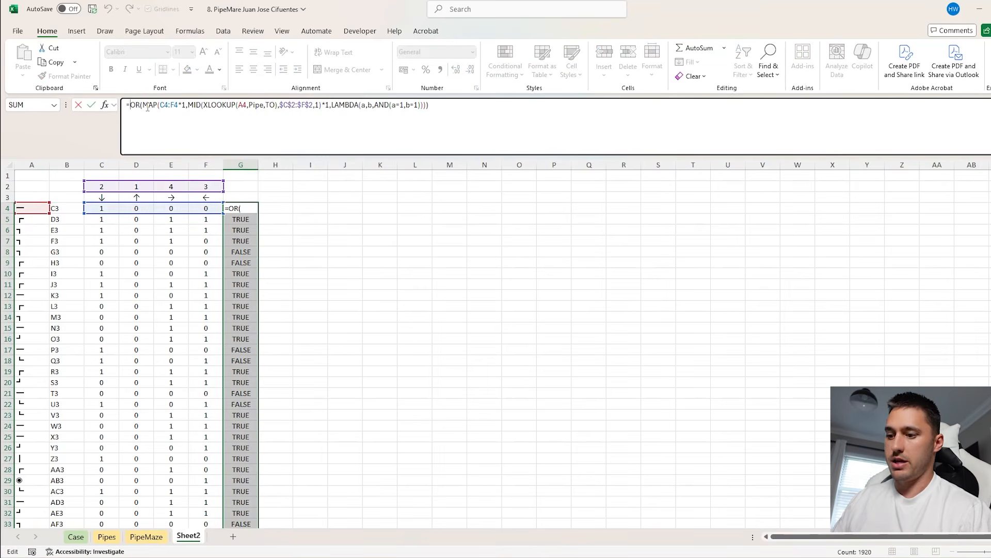
type("--")
key("Return")
left_click(248, 209)
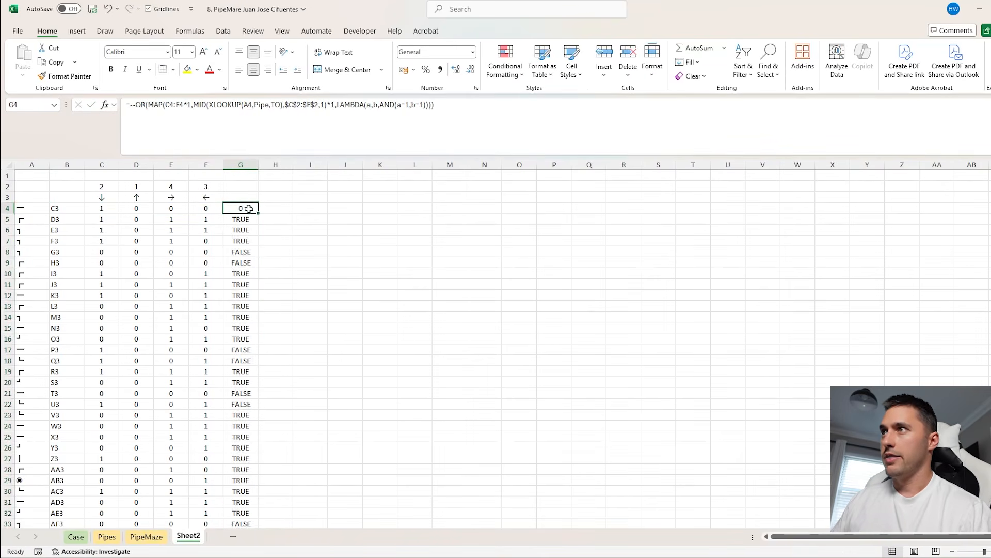
double_click(258, 212)
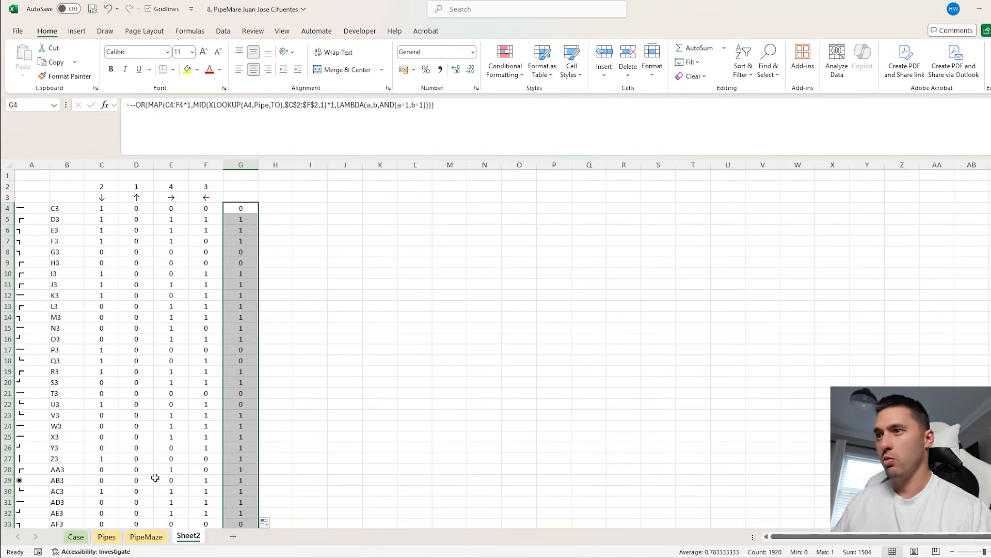
Enter 1504 as the Bonus D answer on the Case sheet
left_click(76, 536)
type("1504")
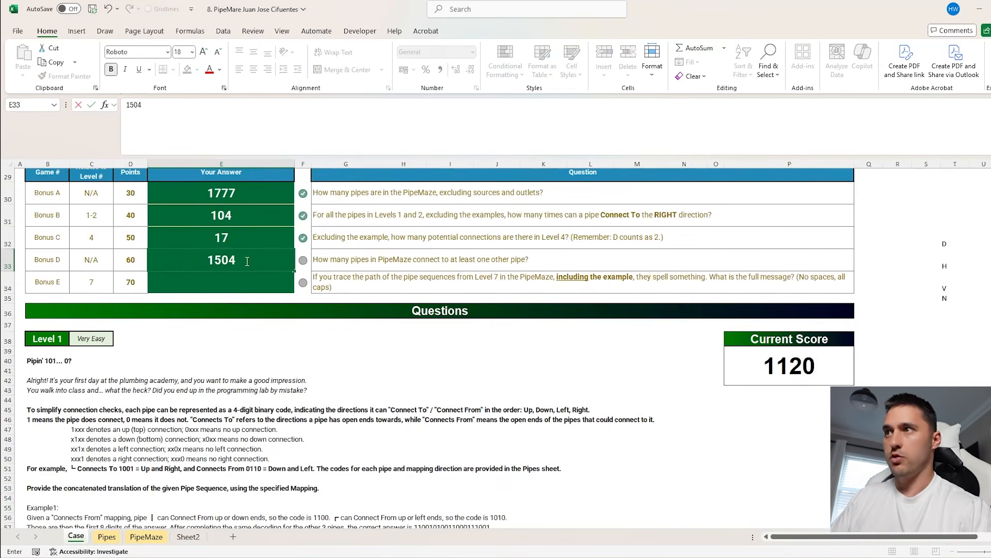
key("Return")
Read the Bonus E question and examine the traced example path in the Start column of the PipeMaze sheet
left_click(335, 277)
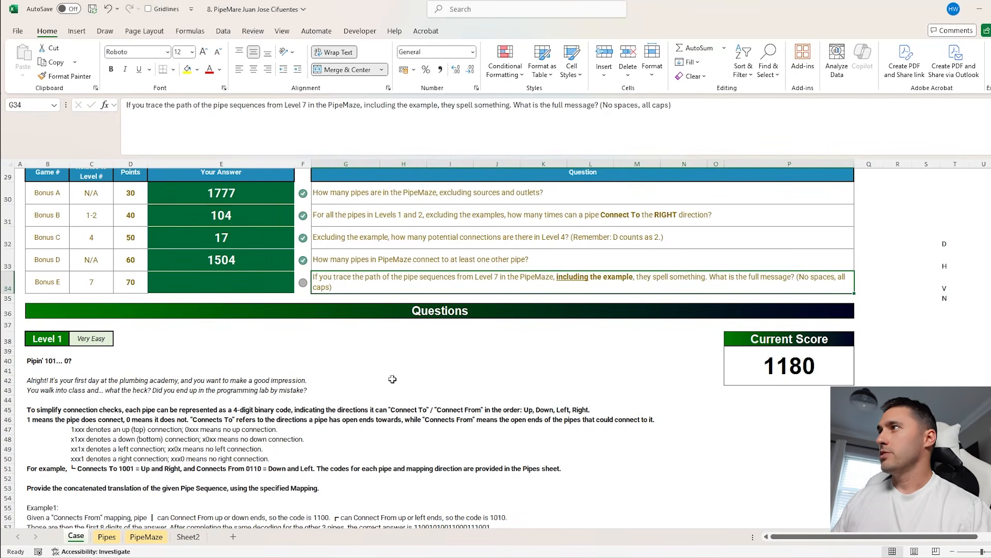
left_click(188, 536)
left_click(160, 537)
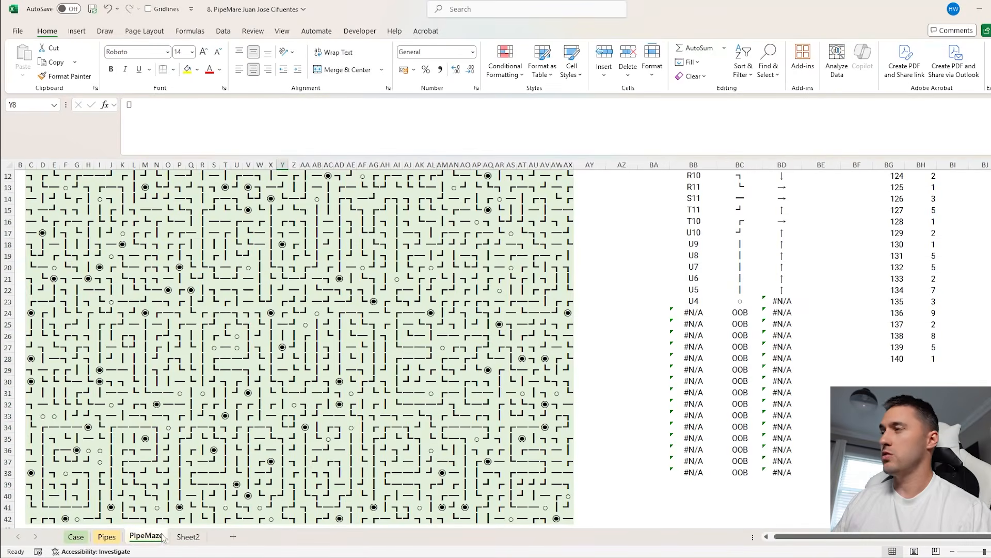
scroll(744, 300, "up", 4)
scroll(761, 299, "right", 5)
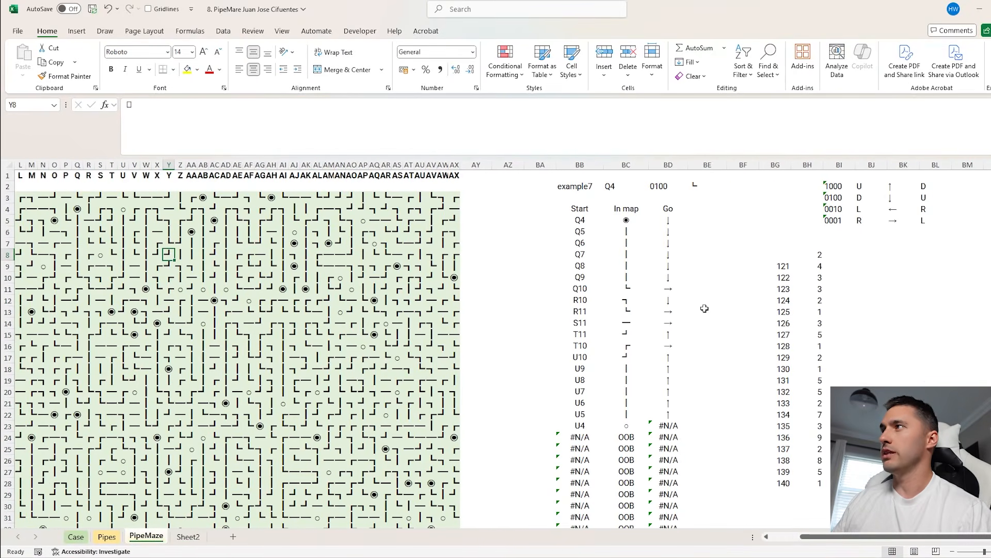
scroll(705, 309, "down", 1)
left_click_drag(606, 211, 608, 379)
scroll(788, 302, "right", 1)
scroll(770, 279, "right", 1)
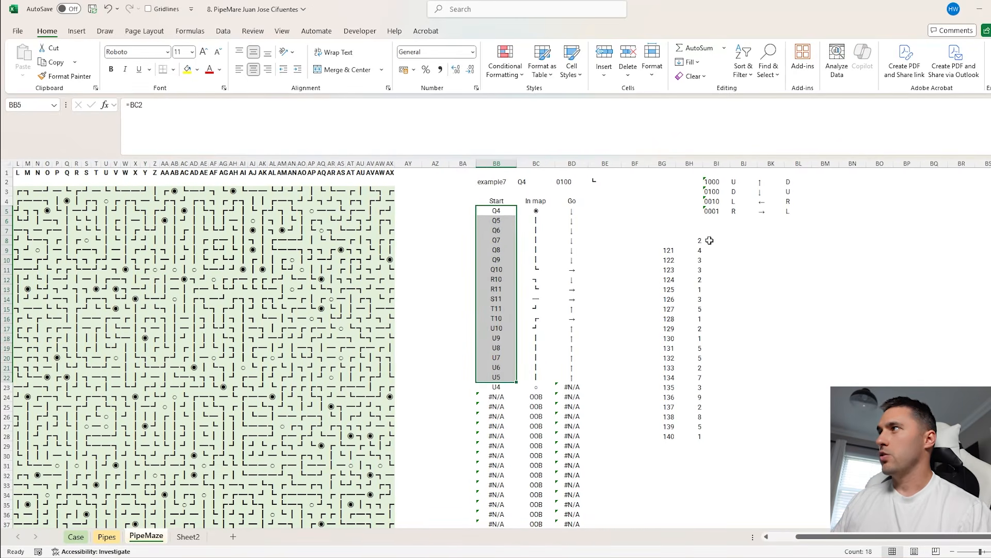
Enter =TOROW(BB5:BB38) in BI8 of the PipeMaze sheet to lay the traced path out as a row
left_click(691, 240)
left_click(724, 240)
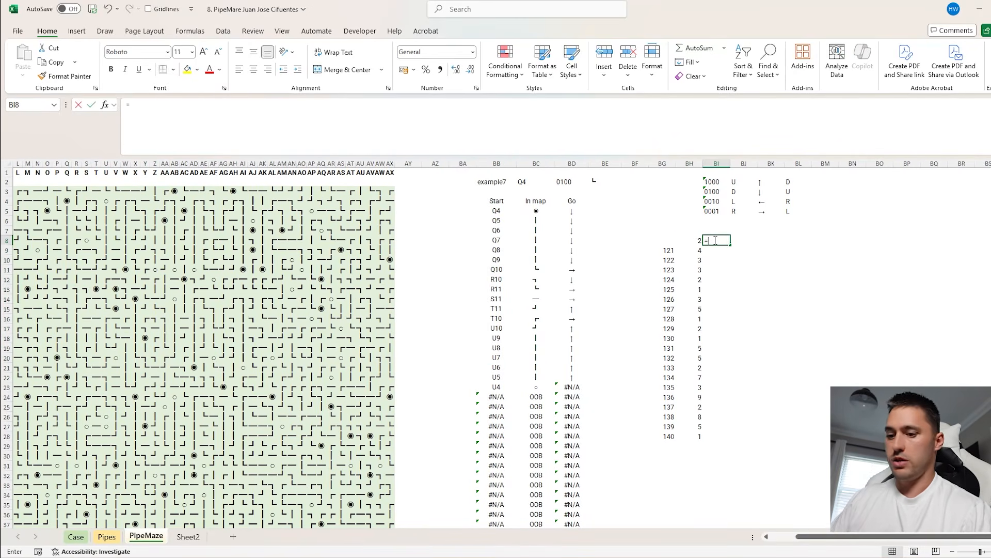
type("=toro")
key("Tab")
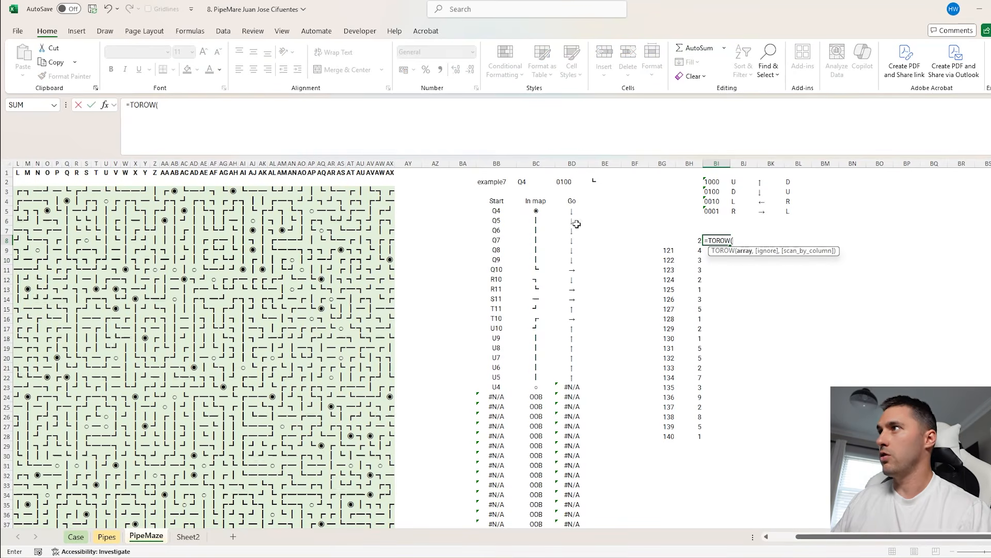
left_click(501, 212)
key("ctrl+shift+Down")
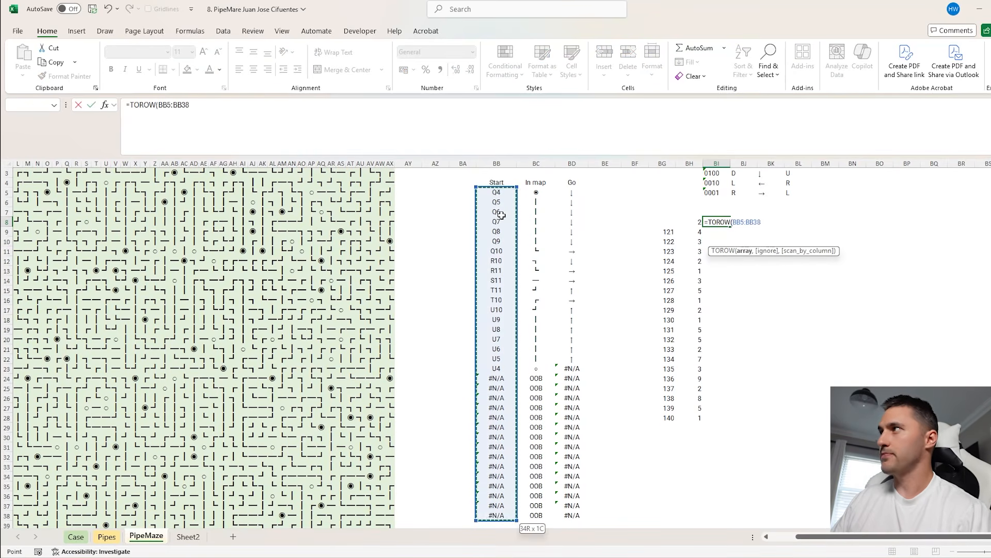
key("Return")
Build a data table over BG8:CP28 with BB2 as the column input cell to list the path for each Level 7 game
left_click_drag(675, 222, 705, 248)
key("ctrl+shift+Down")
key("ctrl+shift+Right")
key("alt+a")
key("w")
key("t")
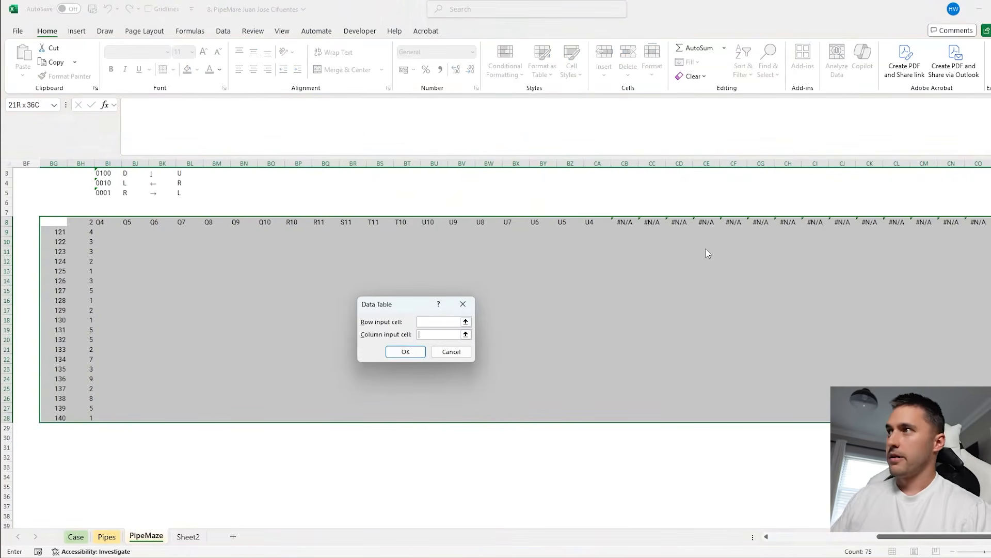
scroll(252, 243, "left", 5)
scroll(176, 209, "up", 1)
left_click(154, 181)
key("Return")
Compare the traced paths with Sheet2's address list, and start an ISNUMBER(XMATCH(B4,TOCOL( formula in Sheet2 cell H4
left_click_drag(372, 242, 545, 379)
left_click(188, 536)
left_click_drag(59, 211, 92, 374)
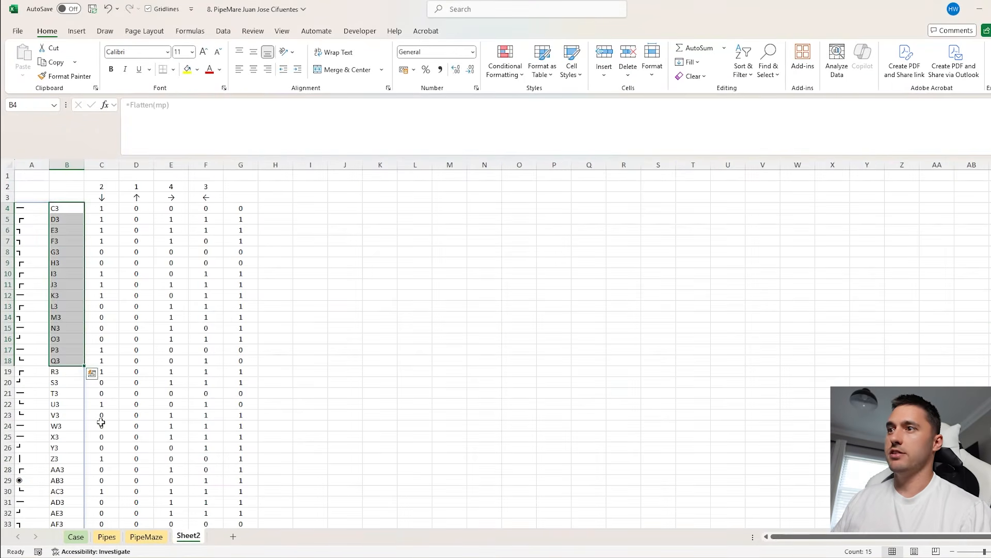
left_click(146, 537)
left_click_drag(378, 240, 678, 348)
left_click(188, 536)
left_click(270, 208)
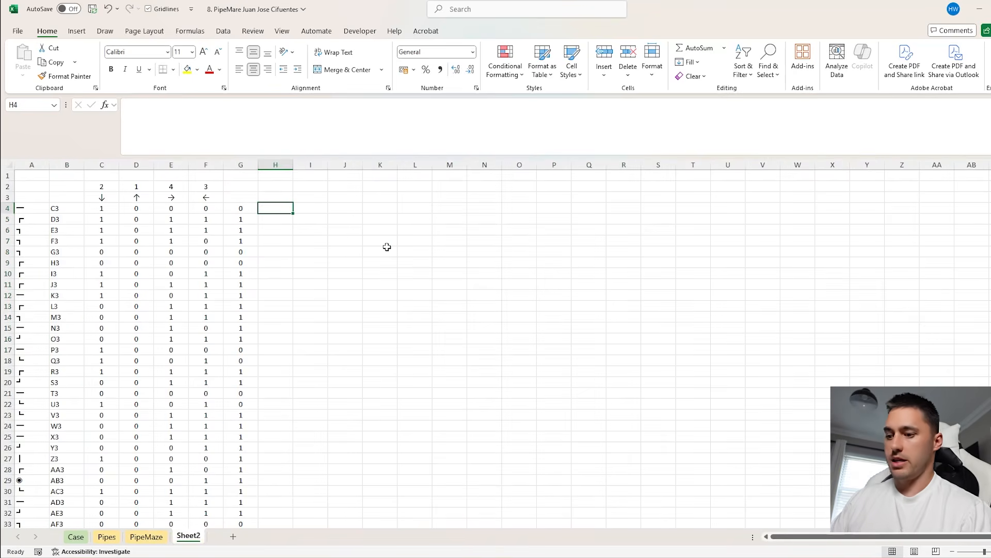
type("=ISNUMBER(XMATCH(")
left_click(66, 209)
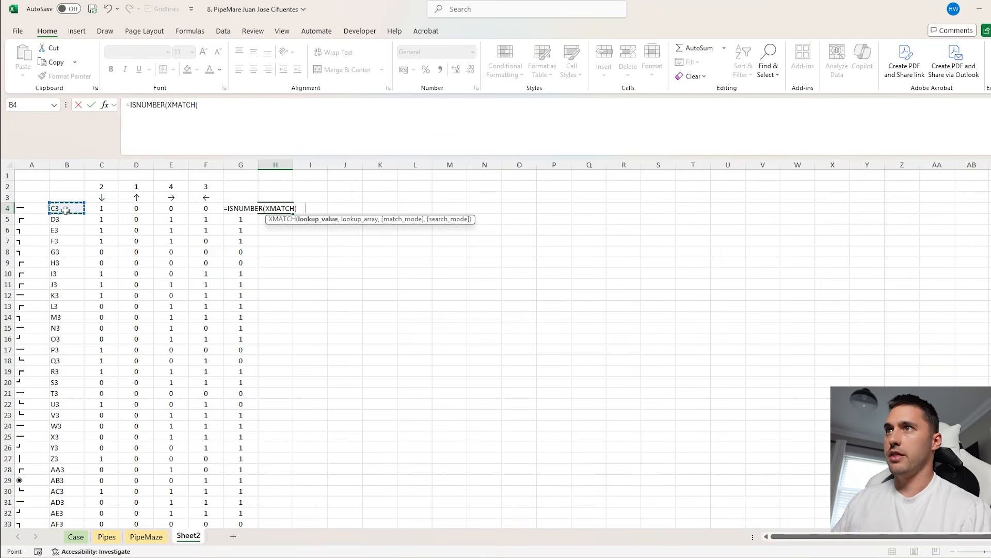
type(",TOCOL(")
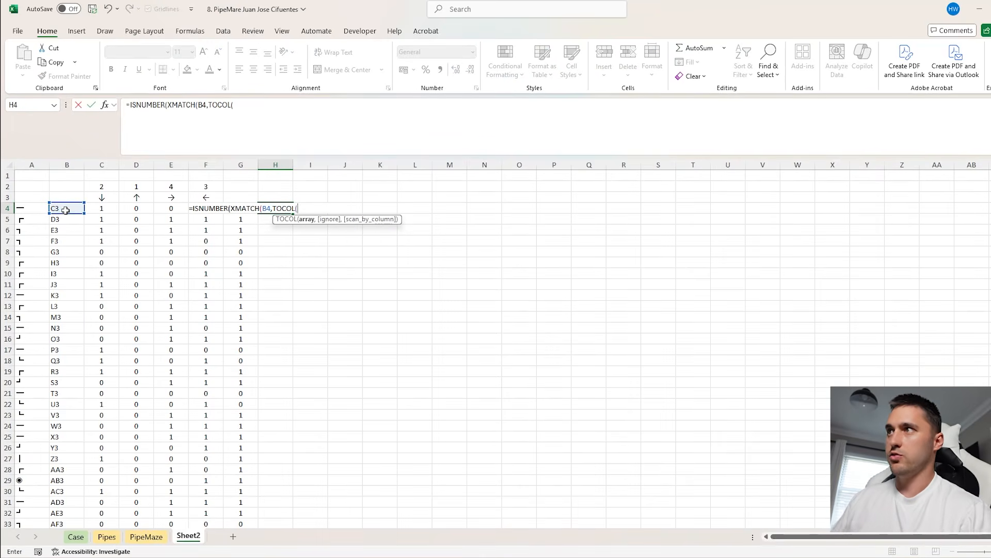
Complete the H4 formula with PipeMaze!BI8:CP28 as the TOCOL array and 3 to ignore blanks and errors
left_click(146, 537)
left_click(376, 252)
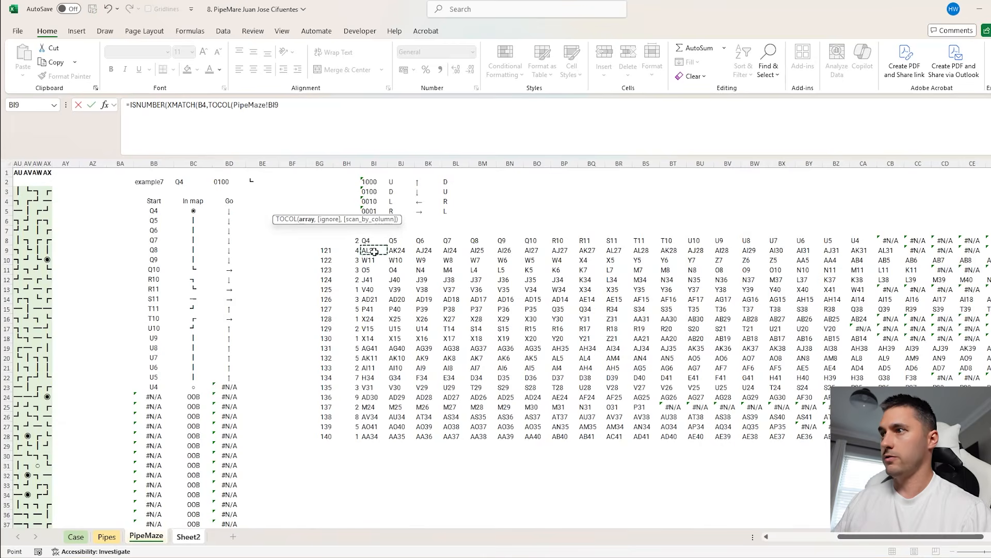
key("Up")
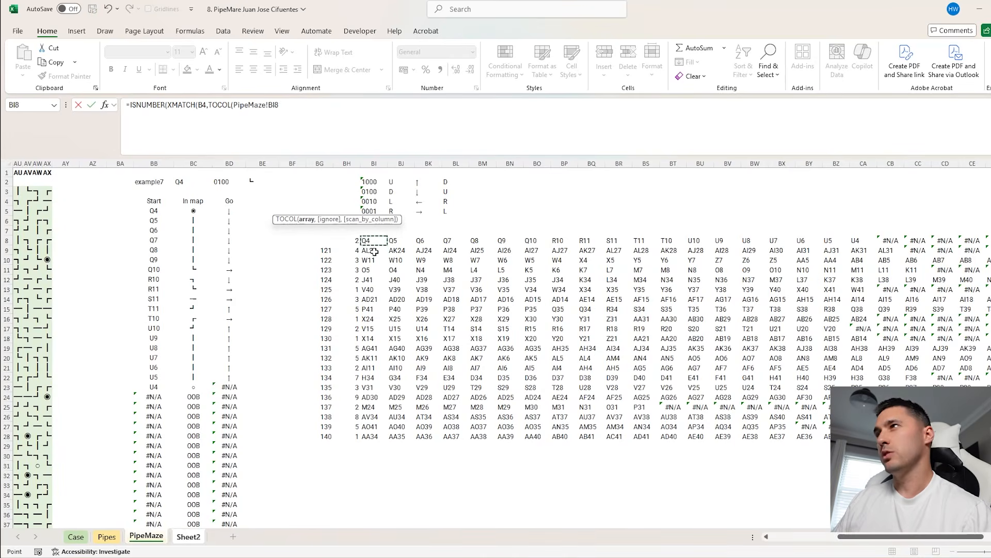
key("ctrl+shift+Right")
key("ctrl+shift+Down")
type(",3))")
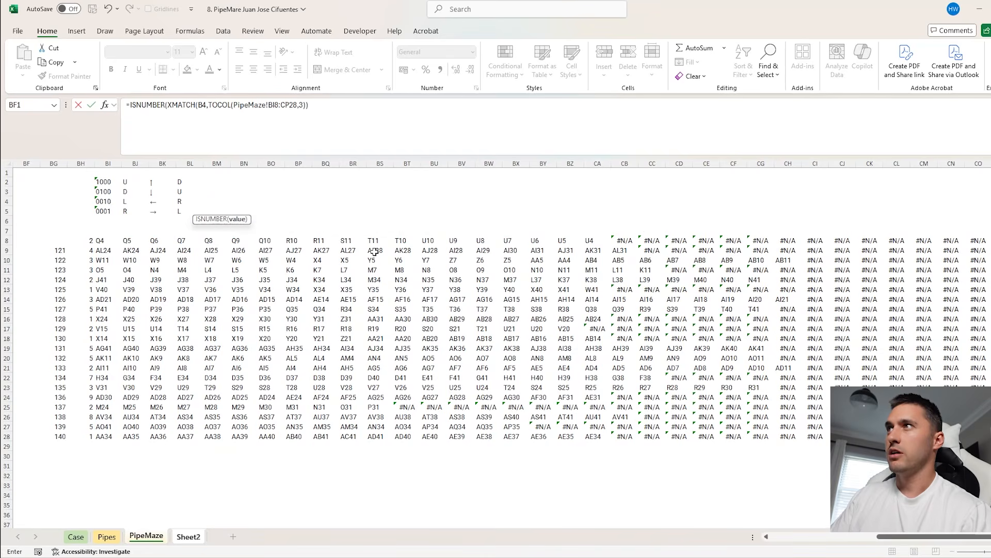
key("Return")
key("Up")
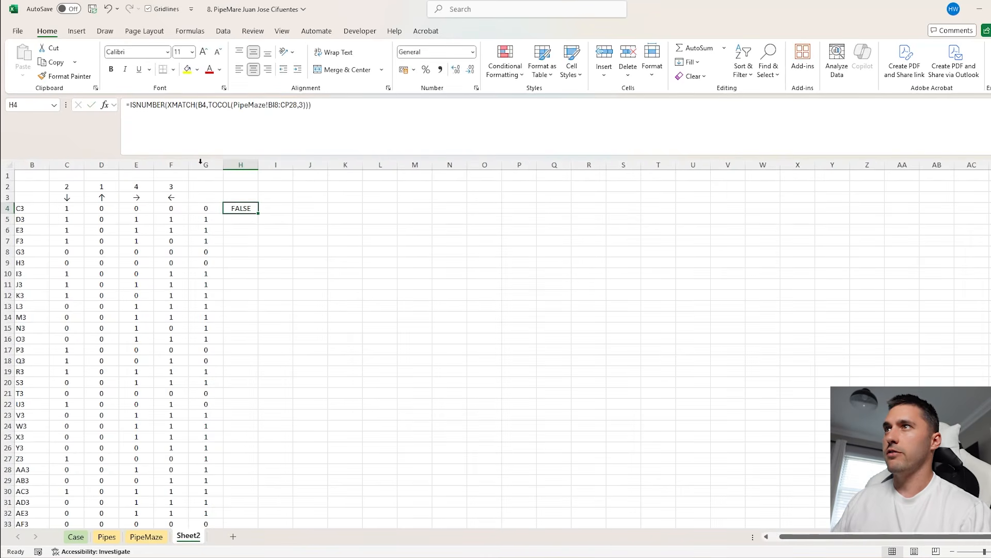
Add a double negative before ISNUMBER in H4, fill the formula down column H and check the results
left_click(130, 108)
type("--")
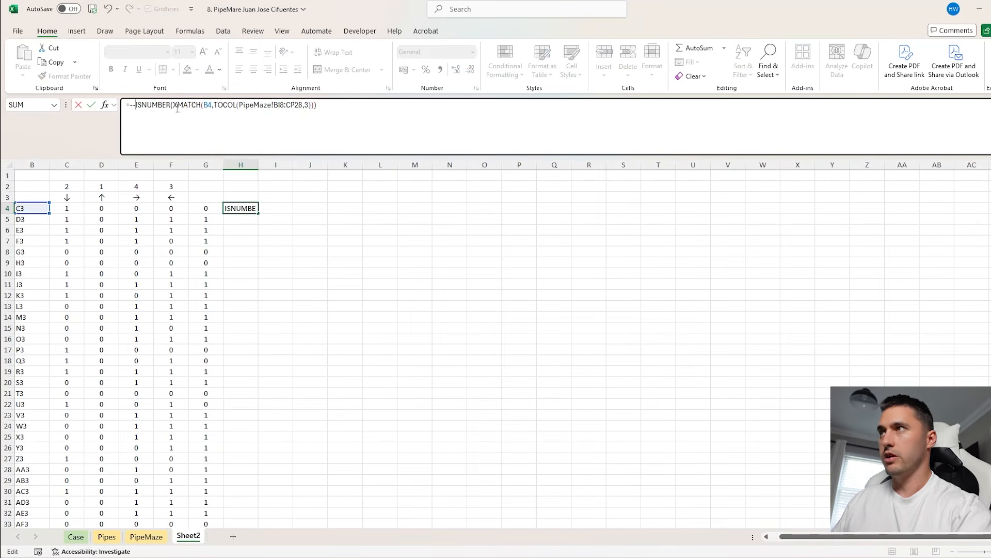
key("Return")
key("Up")
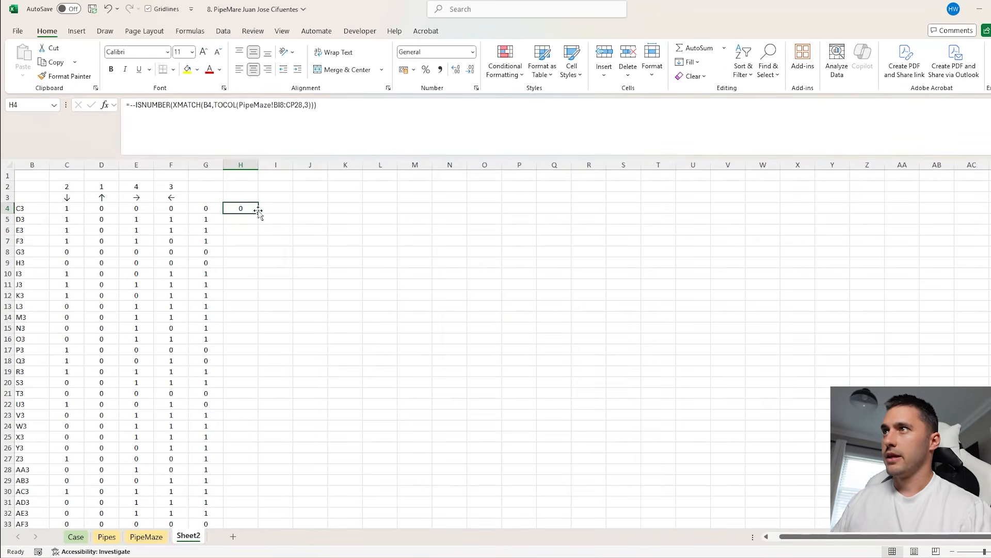
double_click(259, 212)
scroll(345, 283, "left", 1)
scroll(355, 323, "down", 11)
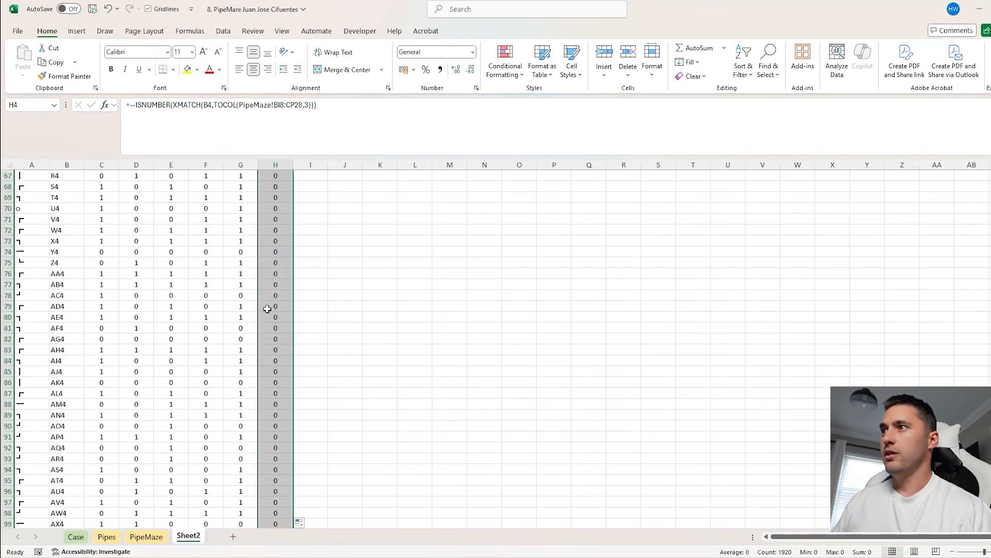
scroll(292, 309, "up", 12)
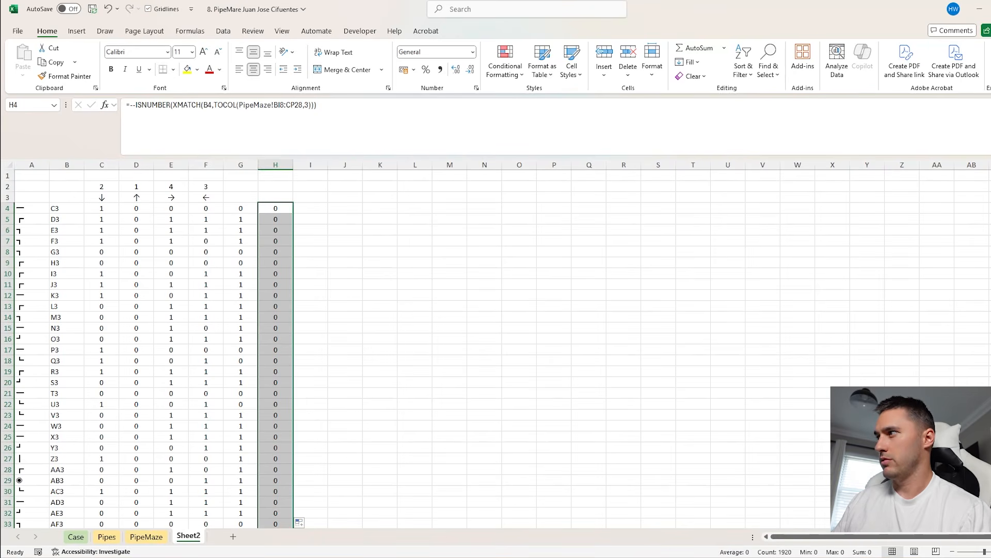
Make the PipeMaze range in the H4 formula absolute as $BI$8:$CP$28 and refill column H
left_click(275, 208)
left_click(278, 105)
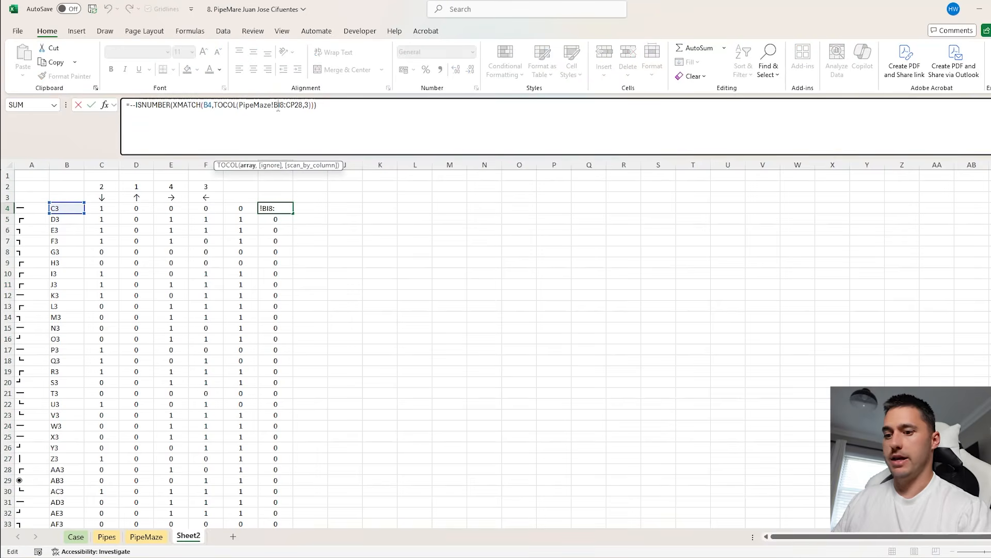
key("F4")
left_click(312, 105)
key("F4")
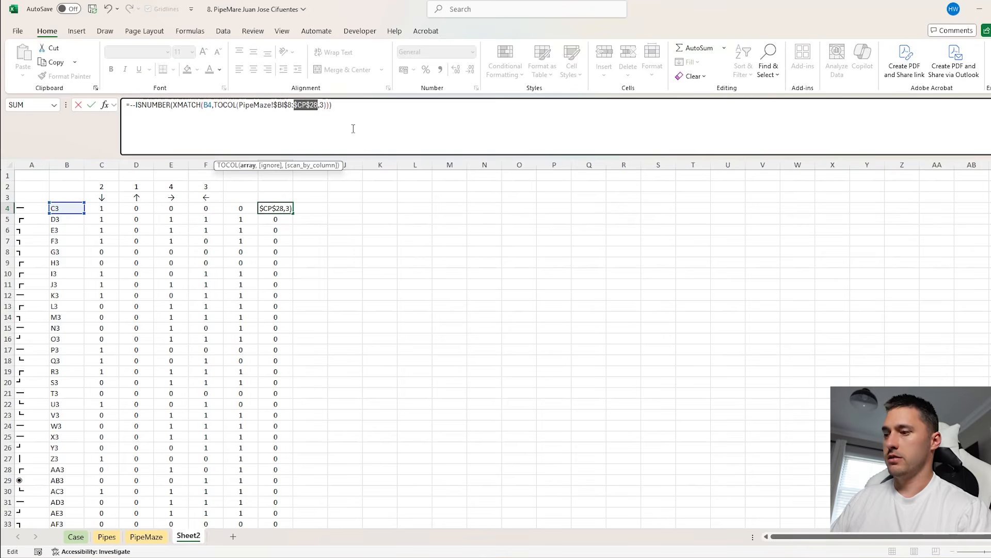
key("ctrl+Return")
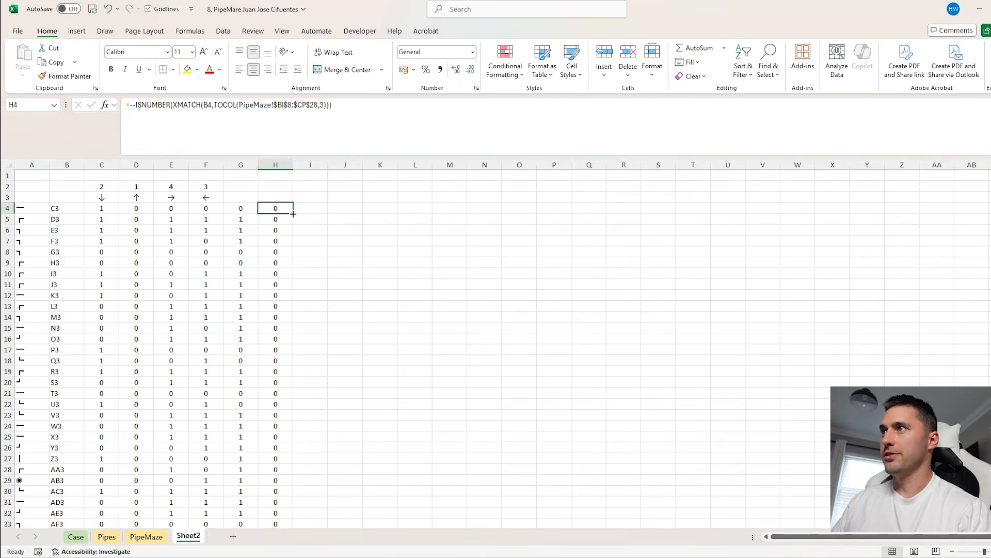
double_click(293, 214)
left_click(356, 208)
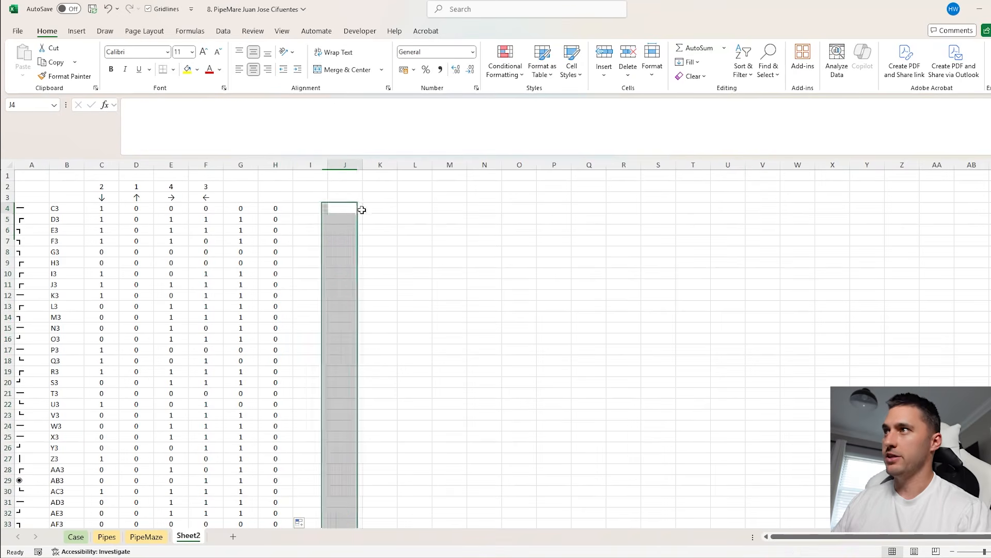
left_click(276, 210)
Count the maze's columns across C1:AX1 on PipeMaze, and enter =WRAPROWS(H4:H1923,48) in Sheet2 cell K4
left_click(146, 537)
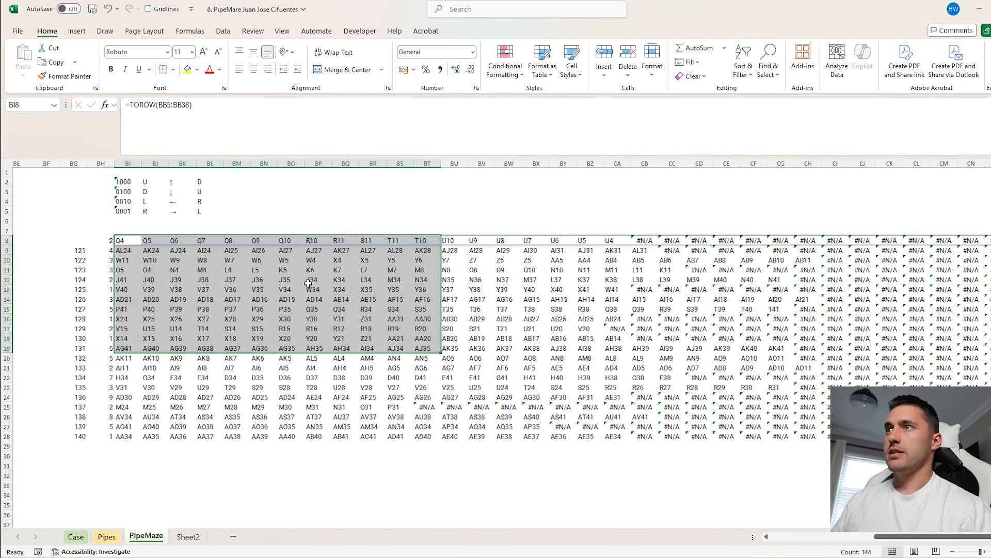
scroll(308, 282, "left", 10)
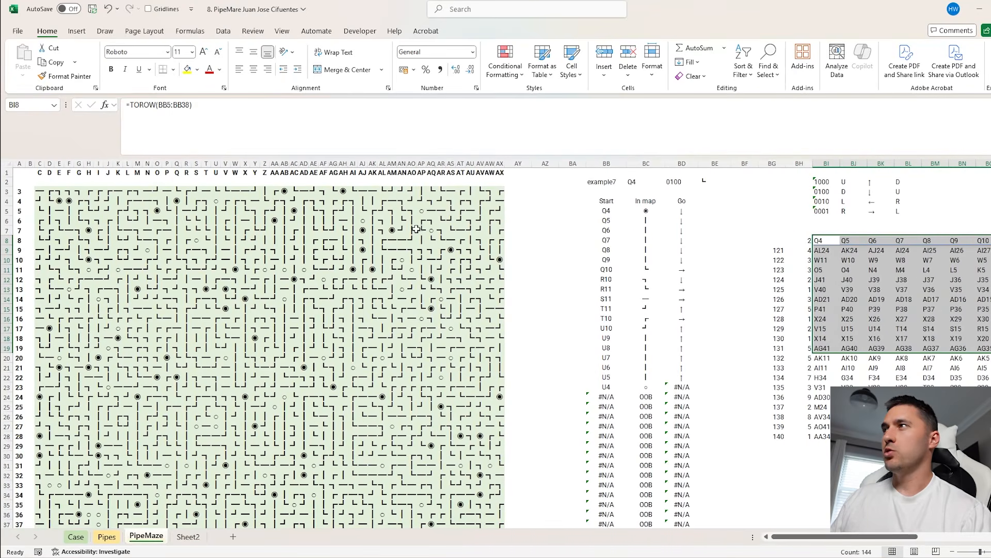
mouse_move(499, 191)
left_mouse_down()
mouse_move(39, 201)
mouse_move(41, 189)
mouse_move(500, 173)
left_mouse_up()
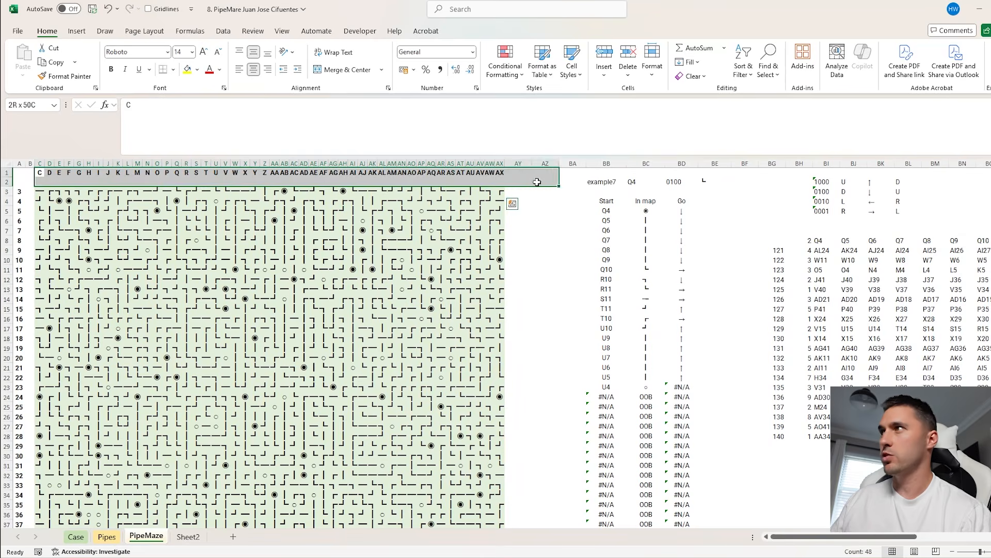
left_click(188, 537)
left_click(367, 208)
type("=")
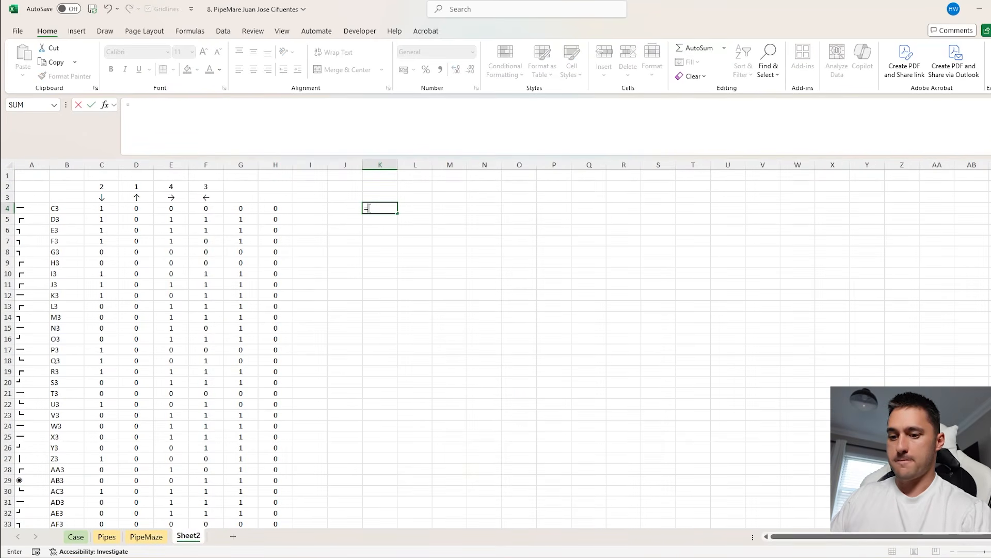
type("wrapr")
key("Tab")
left_click(275, 208)
key("ctrl+shift+Down")
type(",48")
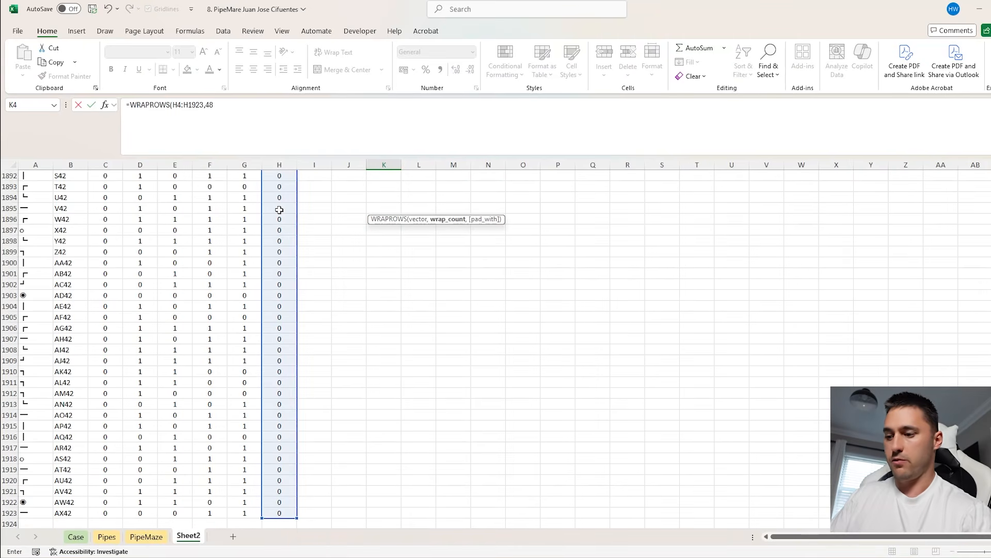
key("Return")
scroll(598, 297, "down", 2, "ctrl")
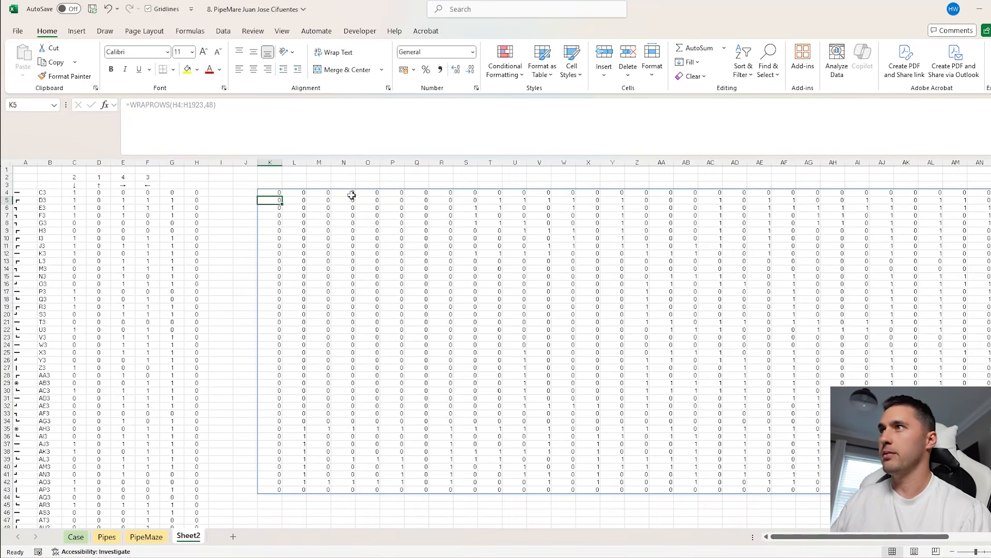
Narrow columns K:BG on Sheet2 so the whole 48-column grid fits on screen
left_click_drag(278, 161, 978, 165)
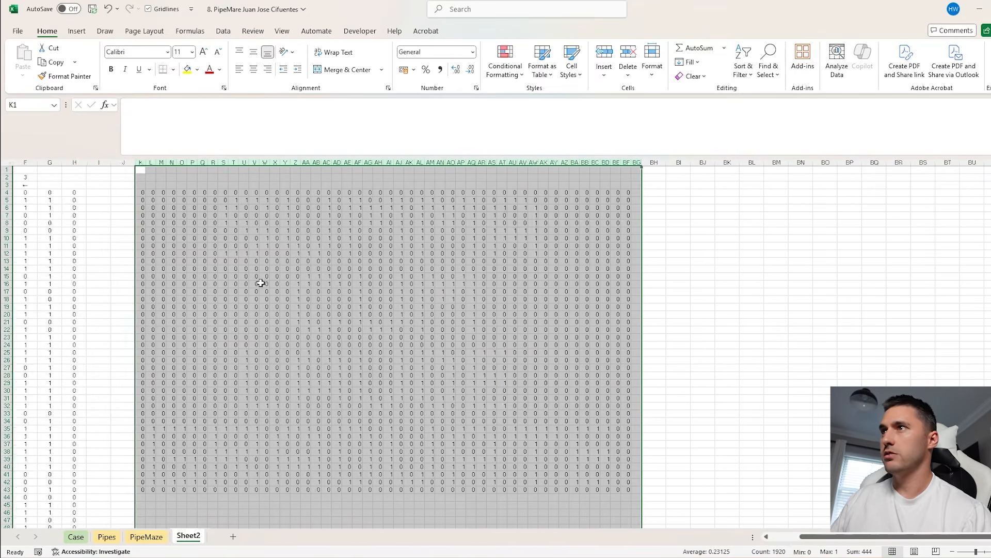
scroll(254, 281, "left", 3)
Change the Sheet2 K4 formula to =IF(WRAPROWS(H4:H1923,48),mp,"") so path cells show their pipe symbols from the maze
left_click(263, 192)
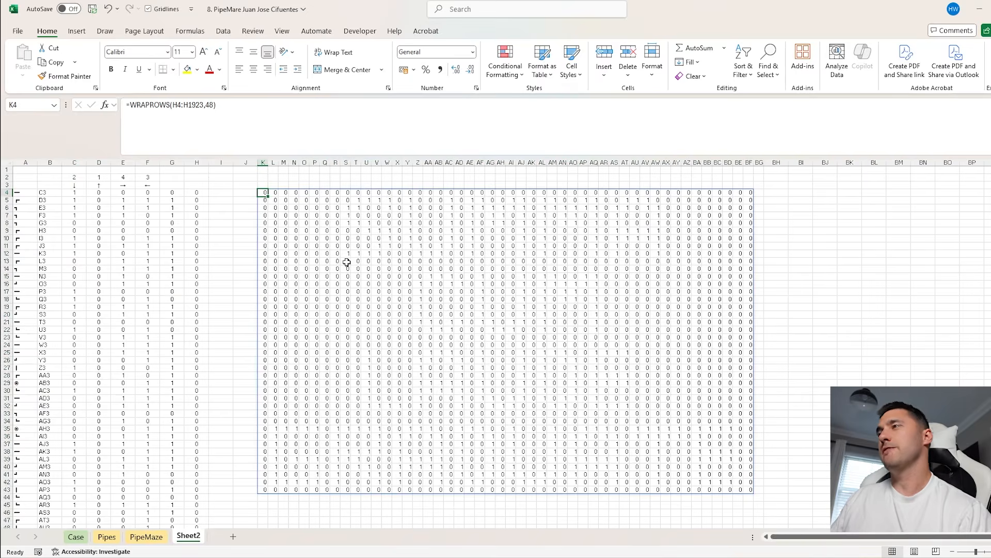
left_click(132, 105)
type("IF(")
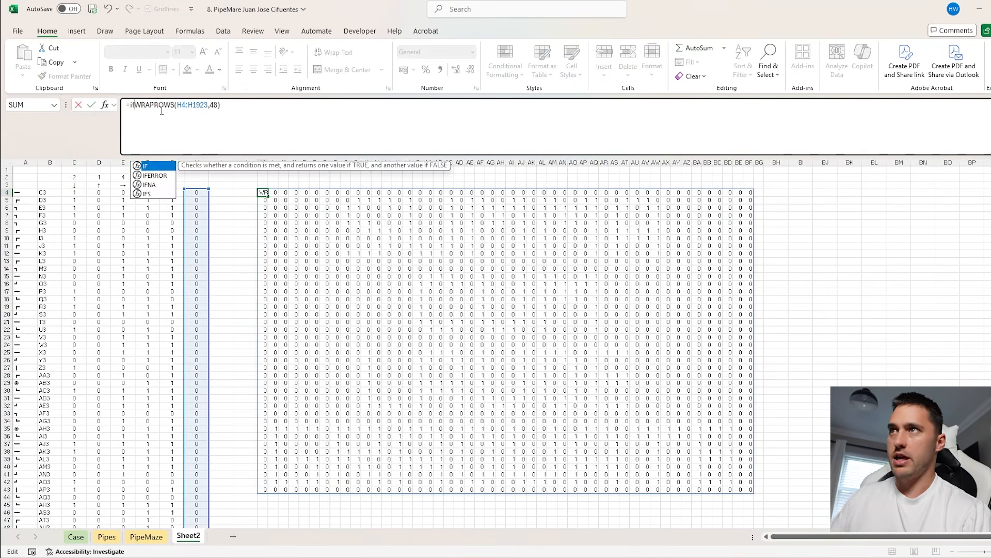
type(",")
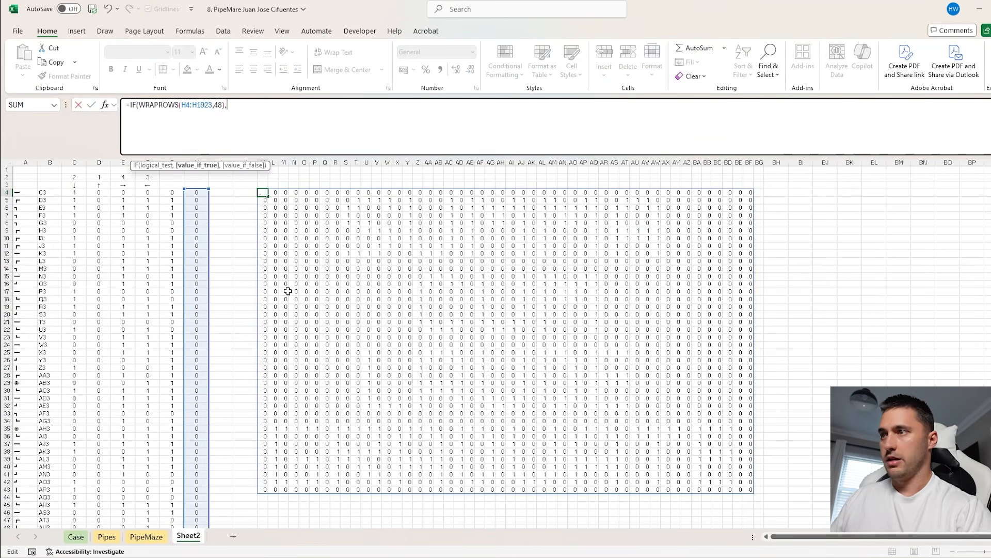
left_click(147, 537)
left_click(44, 194)
scroll(500, 320, "down", 9)
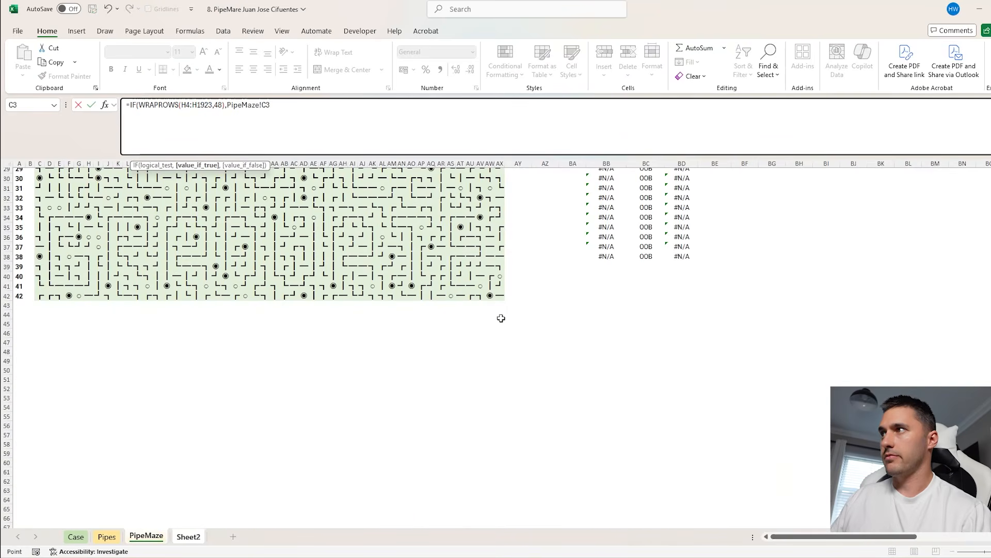
left_click(499, 294, "shift")
type(",\"\")")
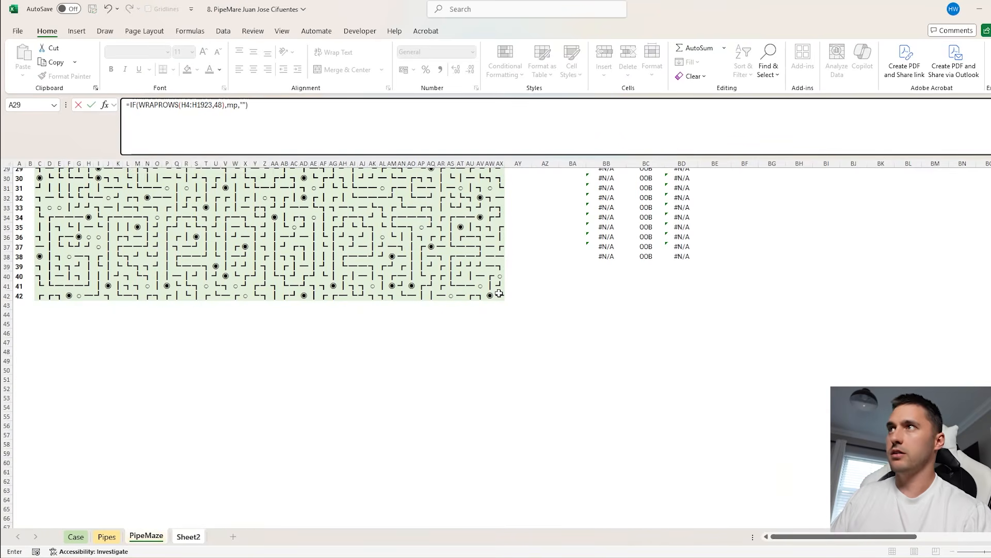
key("Return")
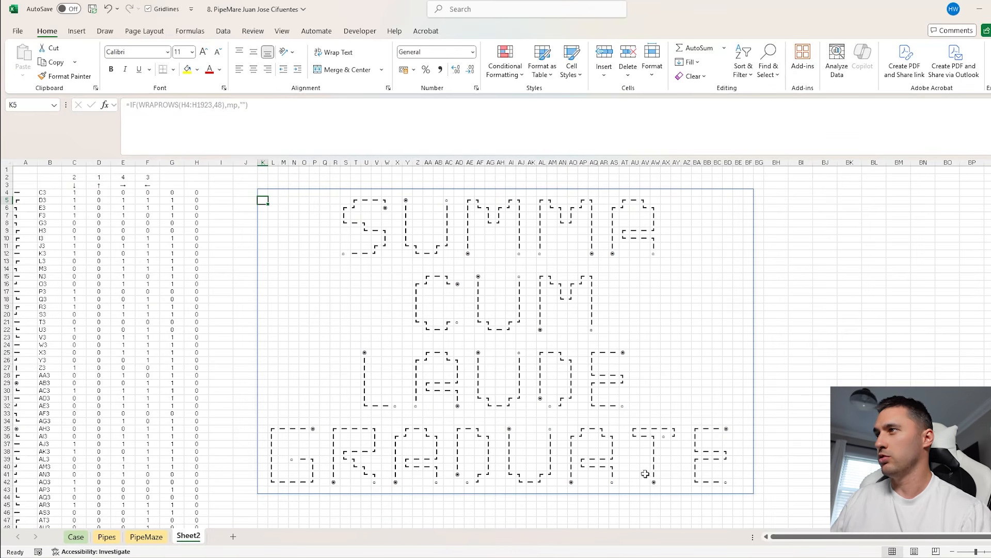
Enter SUMACUMLAUDEGRADUATE as the Bonus E answer in cell E34 on the Case sheet
key("ctrl+Page_Up")
key("ctrl+Page_Up")
key("ctrl+Page_Up")
left_click(219, 276)
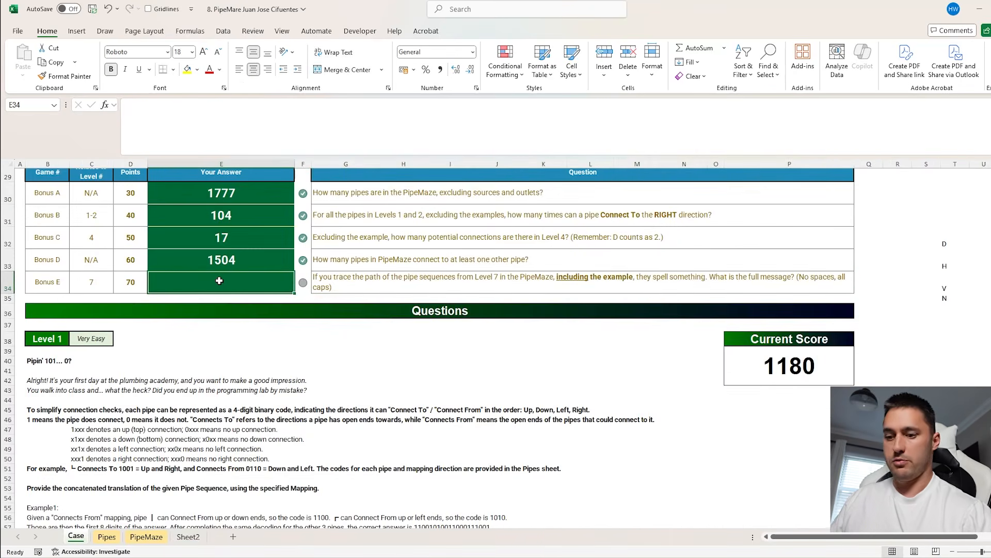
type("SUMACUMLA")
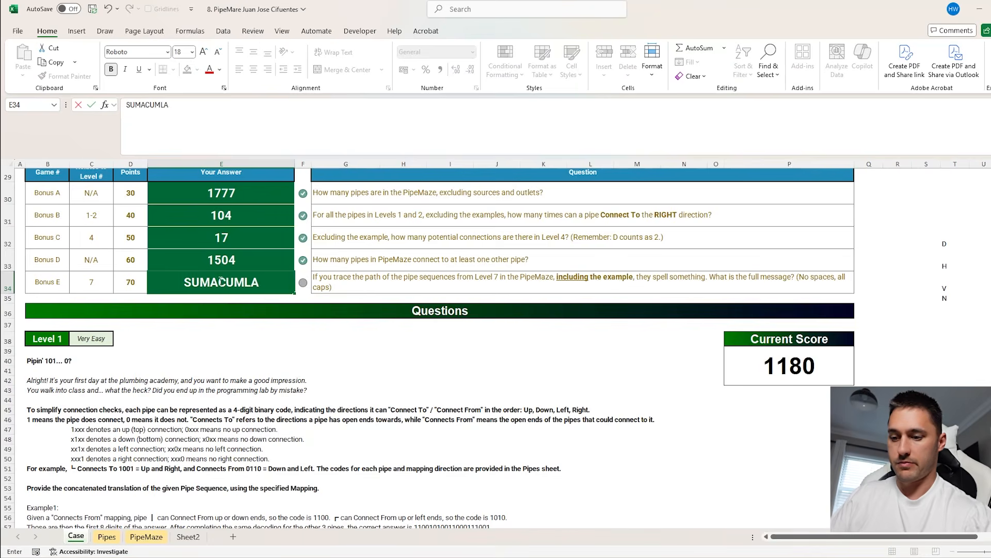
type("UDEGRADUATE")
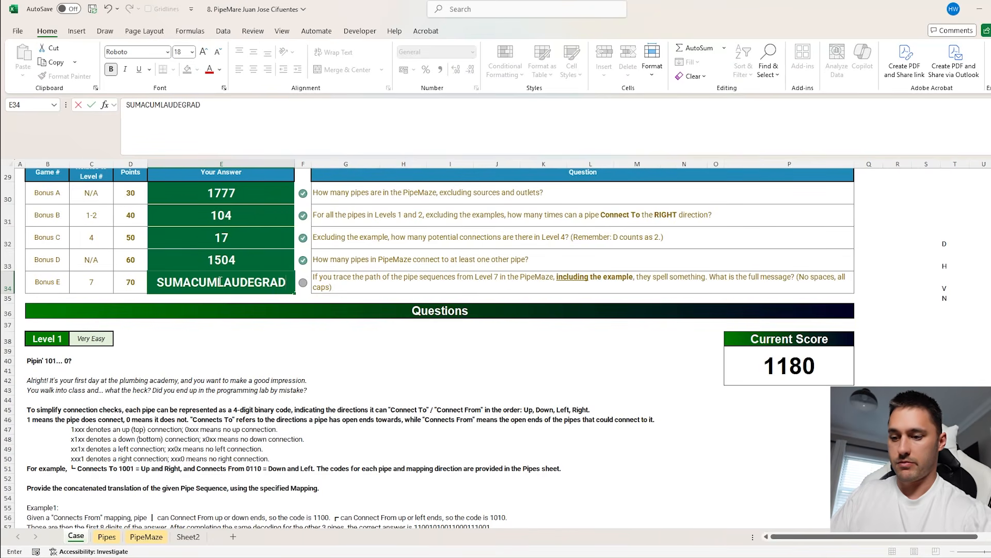
key("Return")
Correct the Bonus E answer to SUMMACUMLAUDEGRADUATE and check the current score cell
left_click(220, 280)
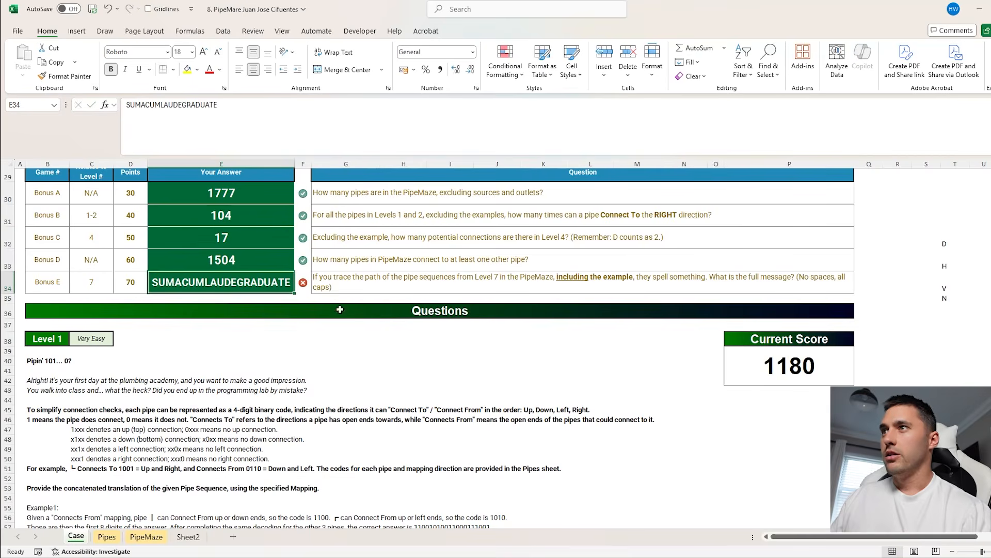
double_click(167, 279)
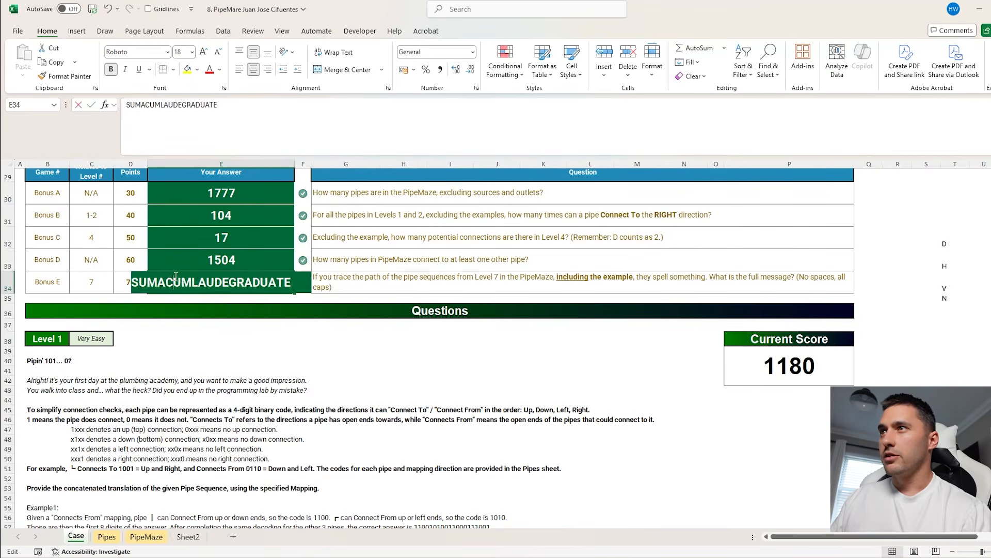
type("M")
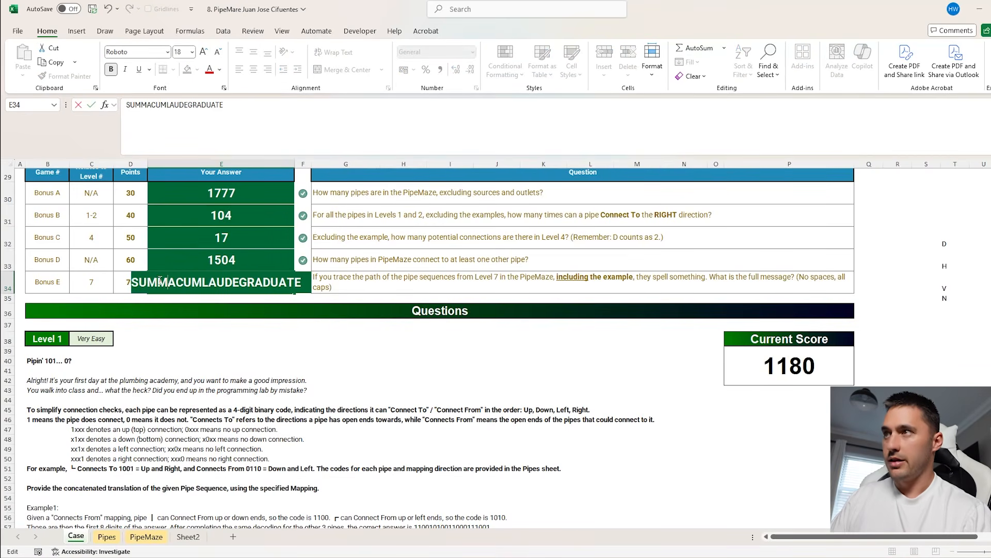
key("ctrl+Return")
left_click(773, 371)
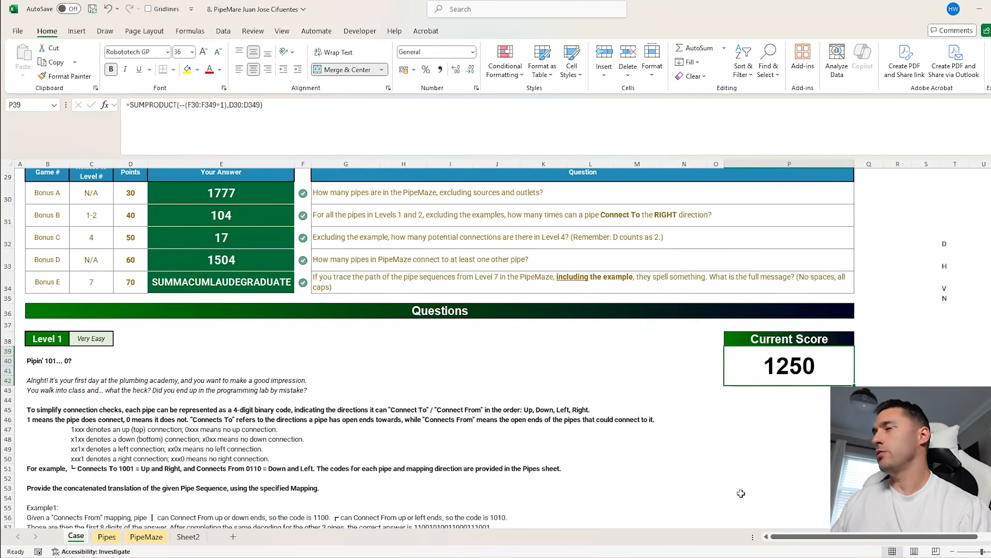
Compare the spelled-out pipe message on Sheet2 with the Level 7 path coordinates in the PipeMaze data table
left_click(178, 538)
left_click(488, 232)
mouse_move(261, 195)
left_mouse_down()
mouse_move(759, 480)
mouse_move(737, 489)
left_mouse_up()
left_click(780, 466)
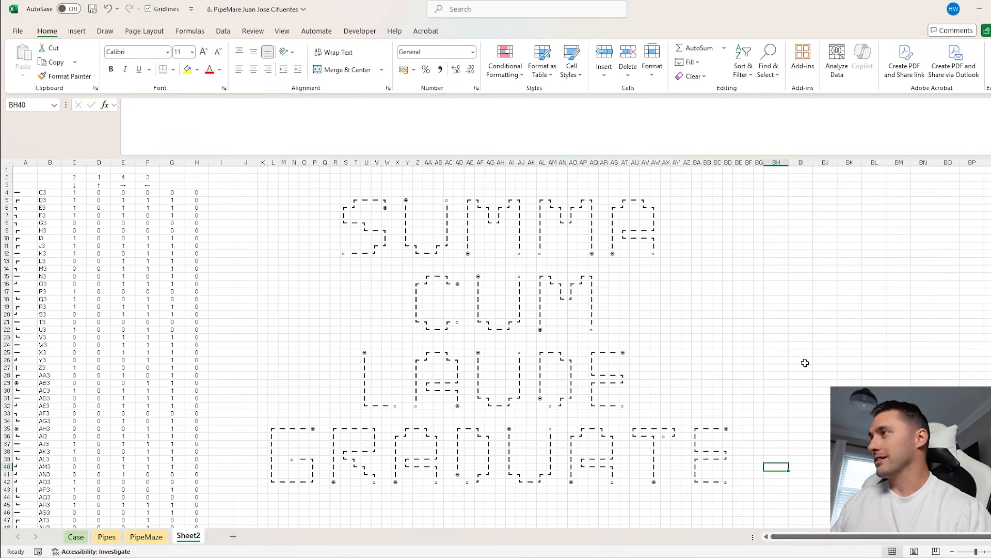
left_click(809, 319)
left_click(508, 229)
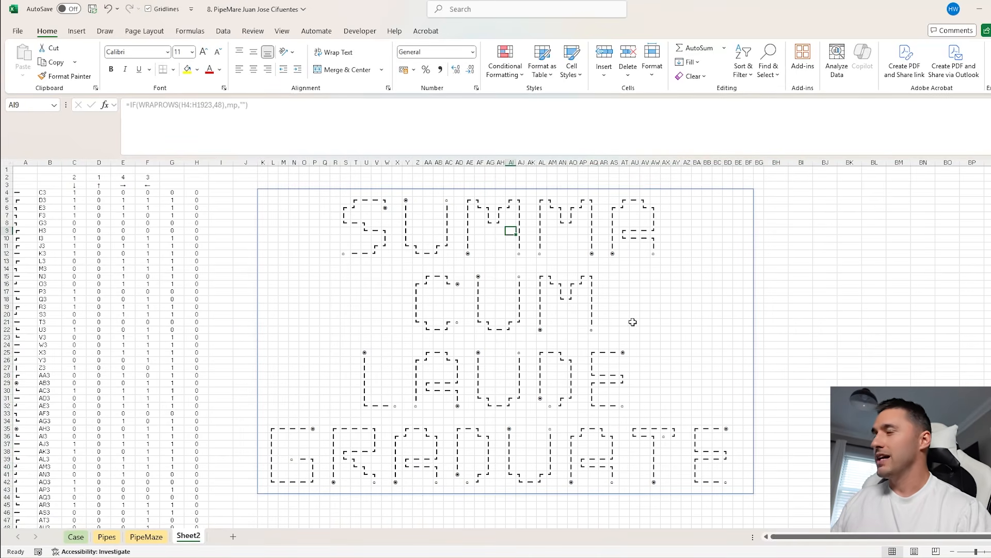
key("ctrl+Page_Up")
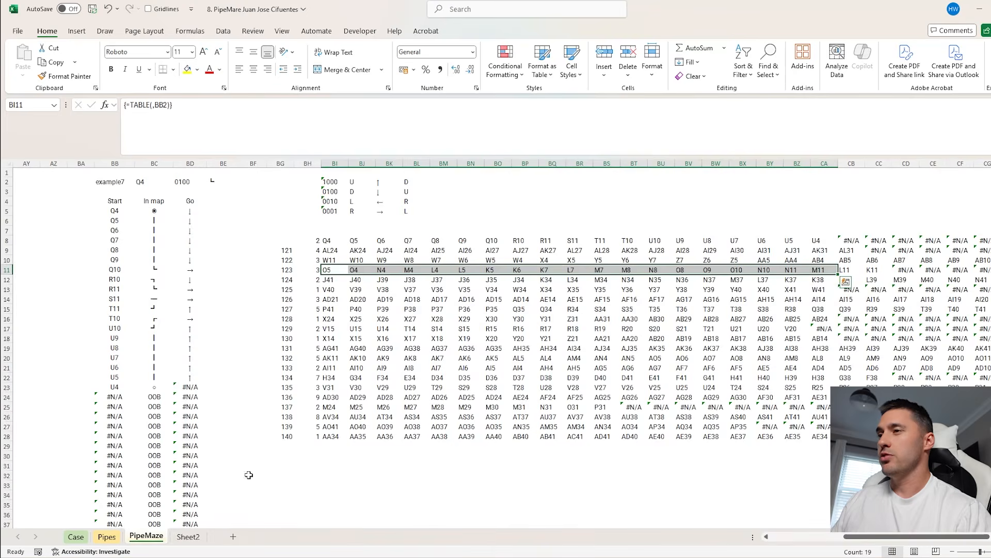
key("ctrl+Page_Down")
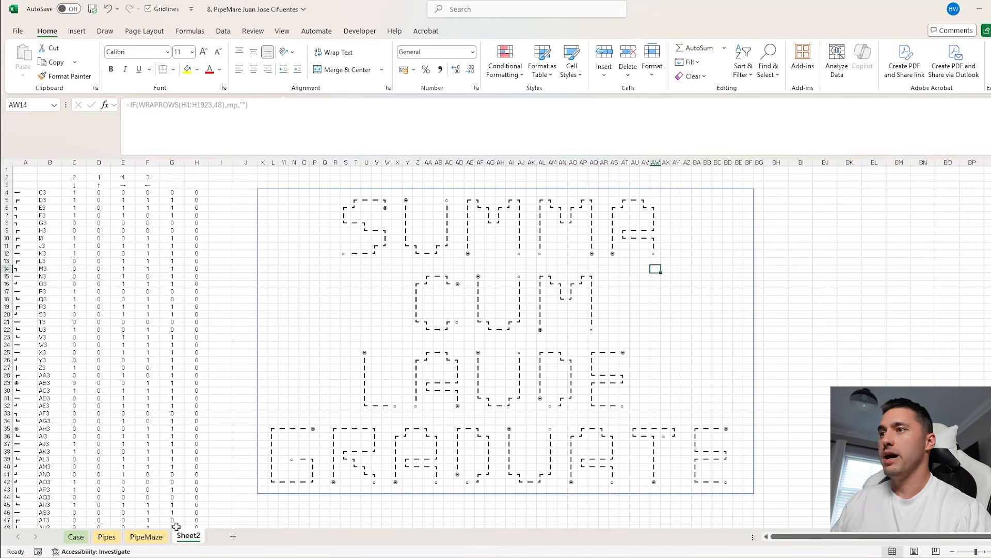
key("ctrl+Page_Up")
left_click_drag(326, 242, 990, 427)
left_click_drag(333, 249, 961, 250)
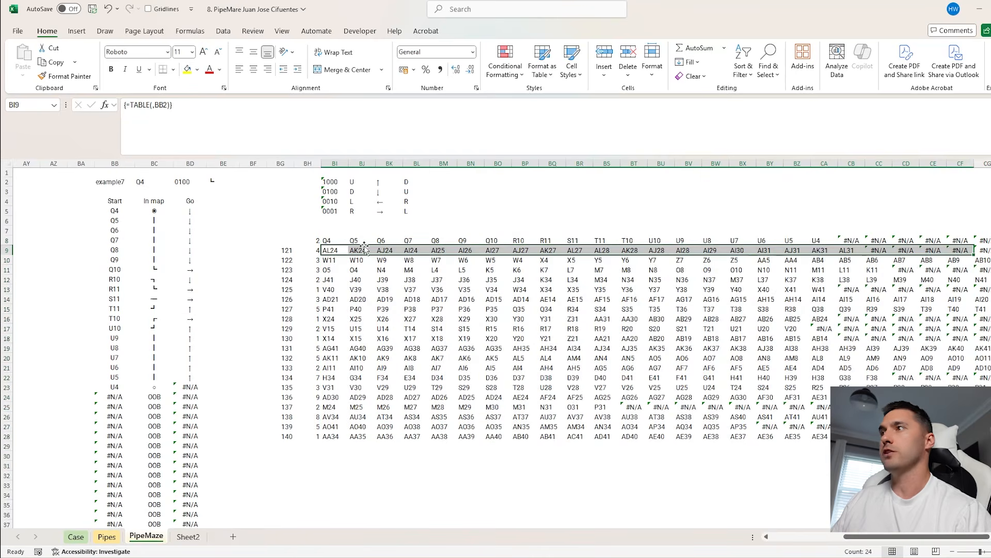
left_click_drag(333, 261, 739, 270)
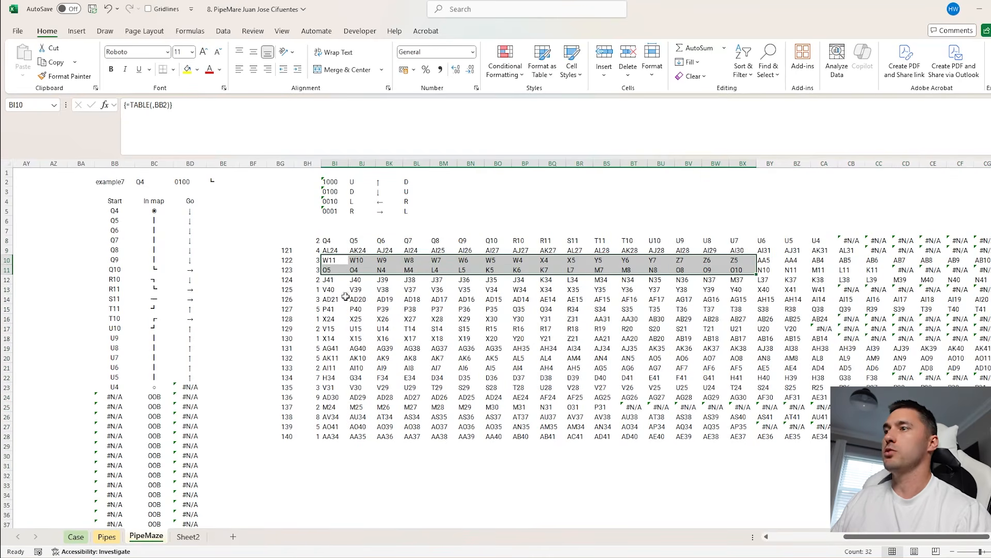
Examine the whole pipe message on Sheet2 together with the empty area beside it
left_click(188, 537)
left_click_drag(268, 198, 746, 484)
mouse_move(761, 194)
left_mouse_down()
mouse_move(975, 398)
mouse_move(987, 459)
left_mouse_up()
scroll(692, 319, "right", 7)
scroll(671, 379, "right", 2)
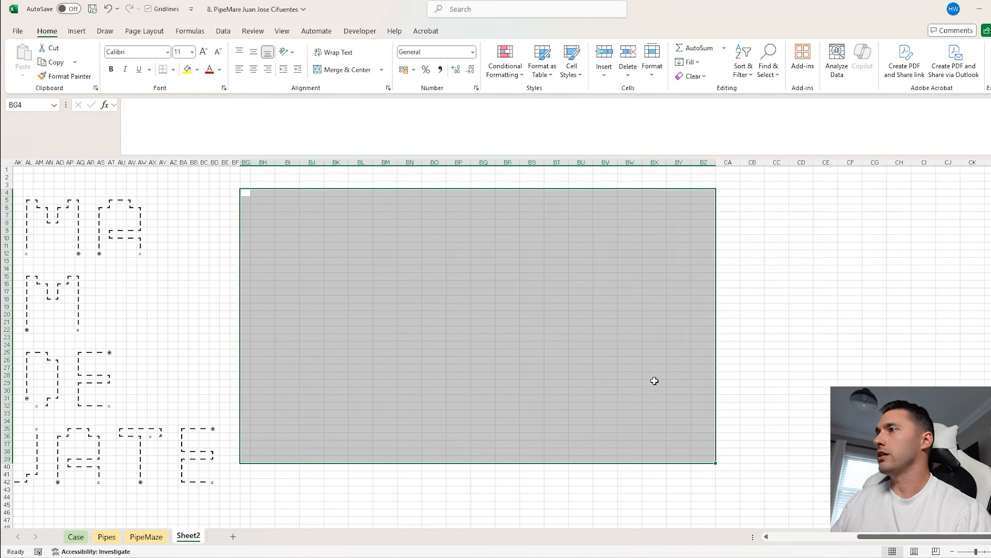
scroll(598, 397, "left", 6)
scroll(559, 384, "down", 3, "ctrl")
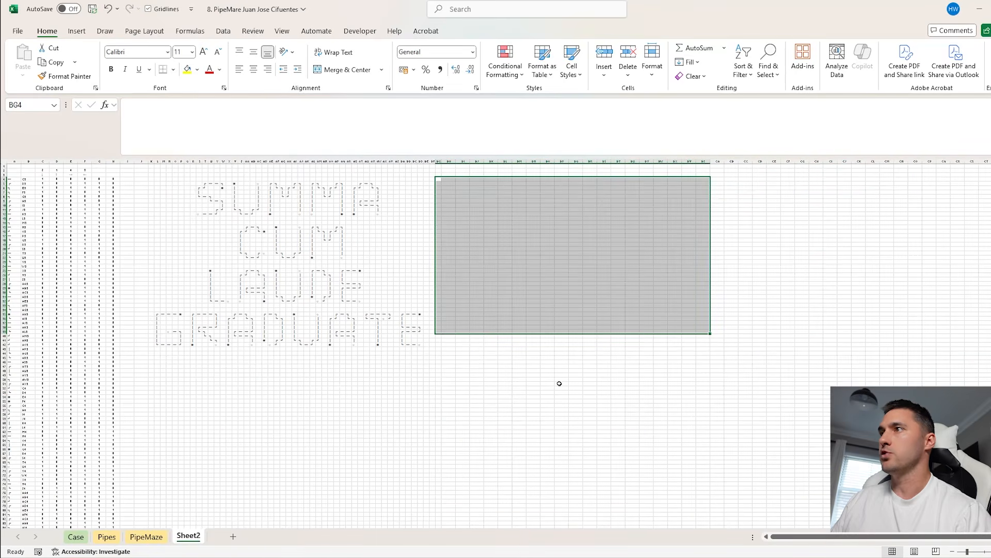
scroll(559, 383, "up", 3, "ctrl")
Review the original maze and path tables on PipeMaze, then the bonus answers and current score on Case
left_click(76, 537)
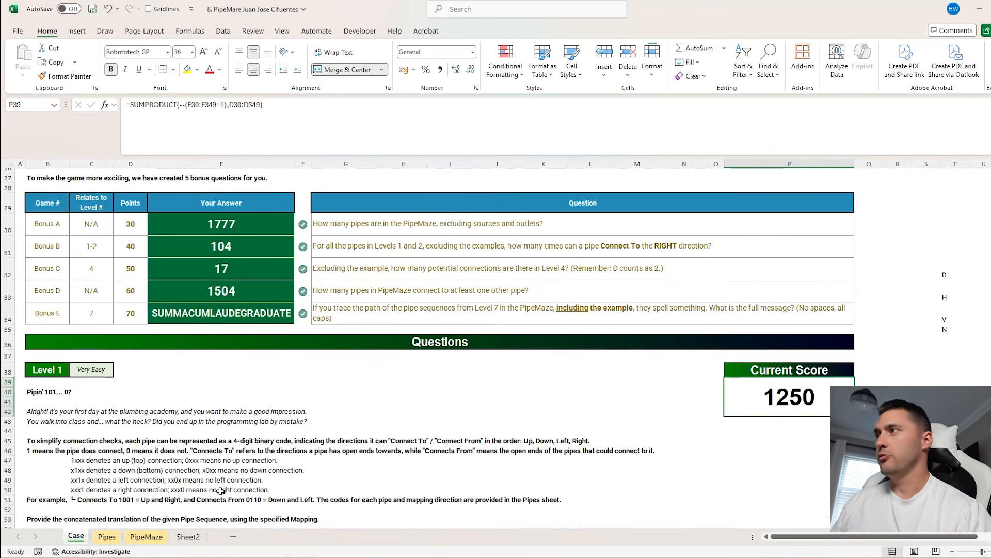
left_click(146, 537)
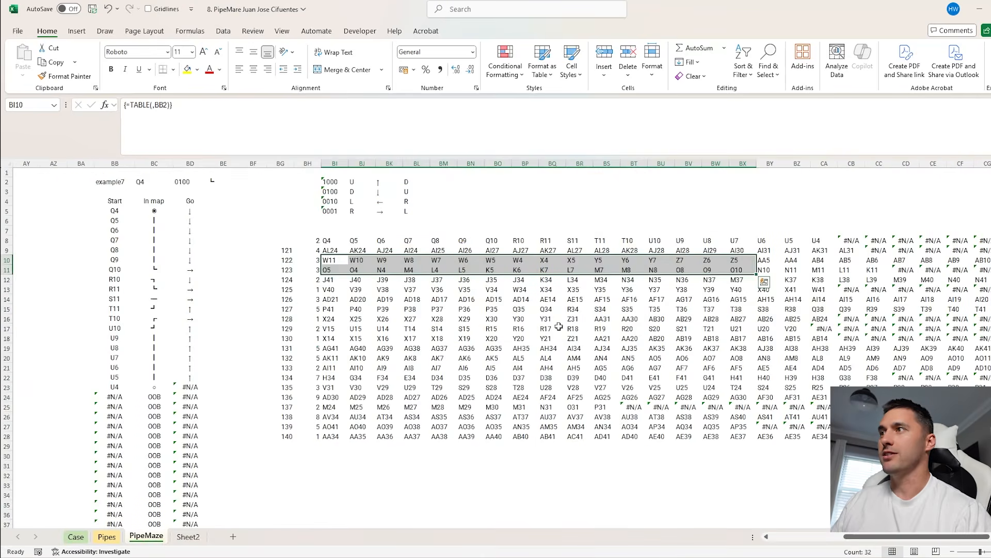
scroll(269, 370, "left", 10)
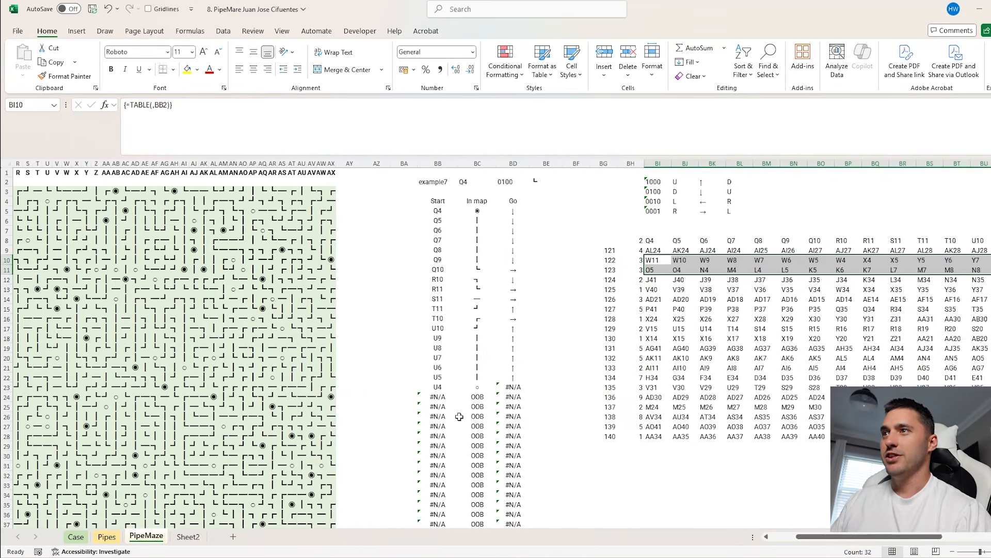
scroll(337, 318, "down", 1)
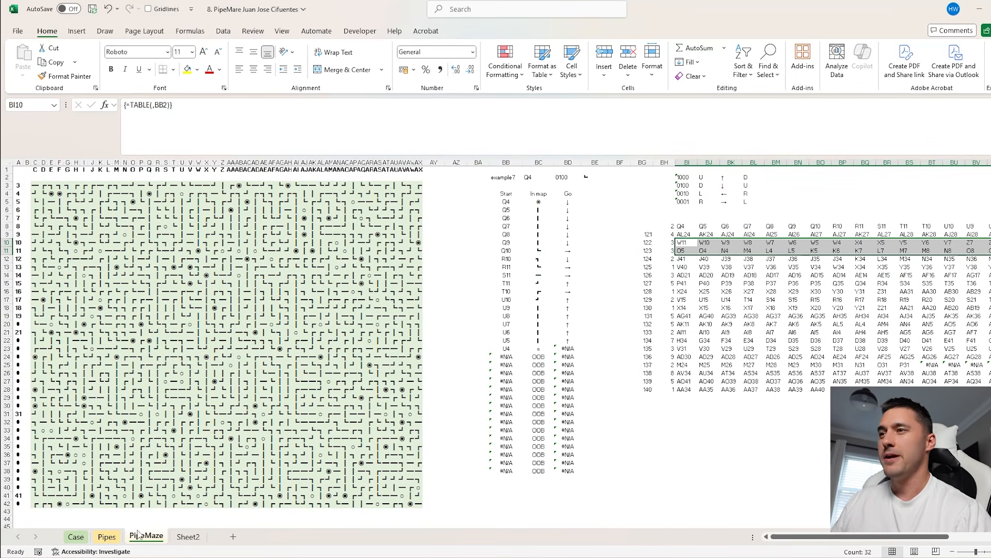
left_click(188, 537)
left_click(76, 536)
scroll(649, 431, "up", 5)
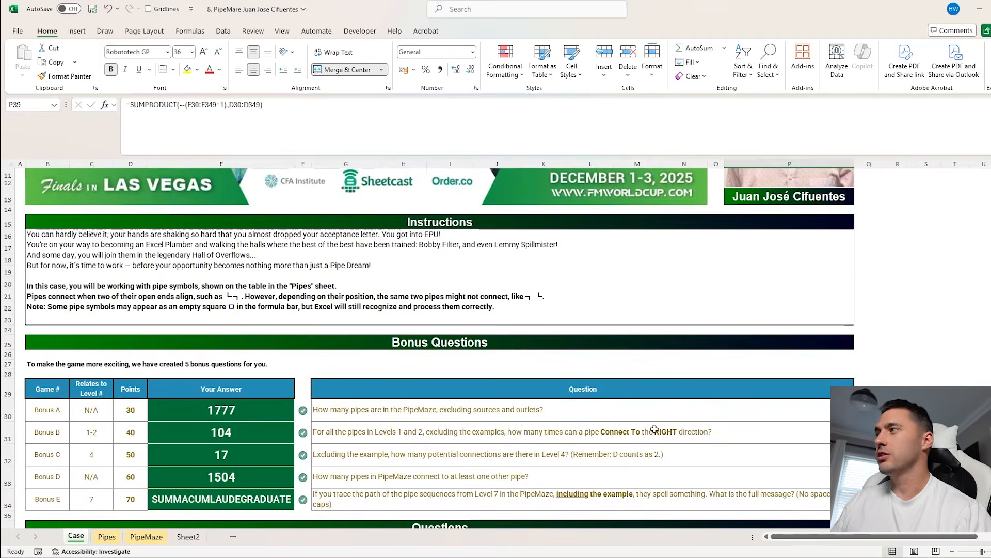
scroll(649, 431, "down", 6)
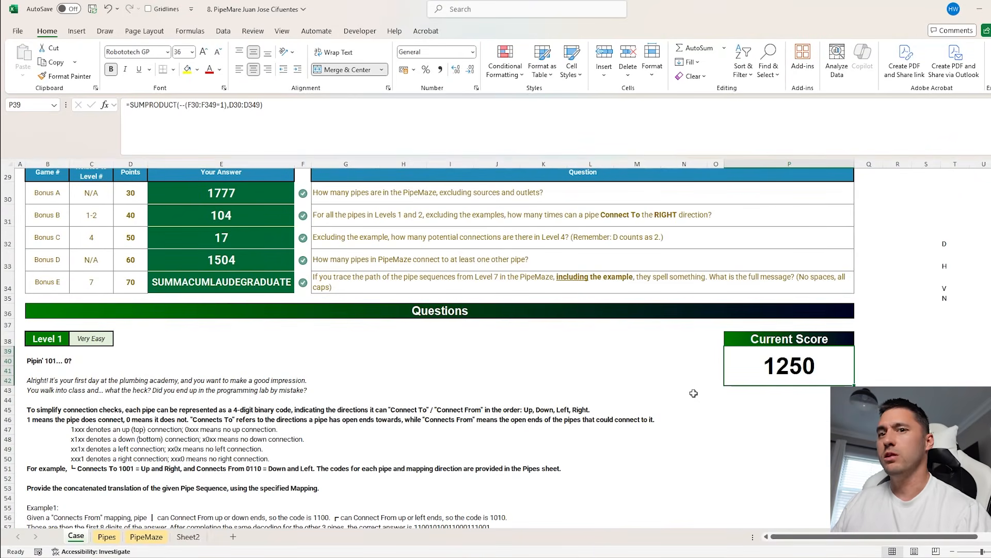